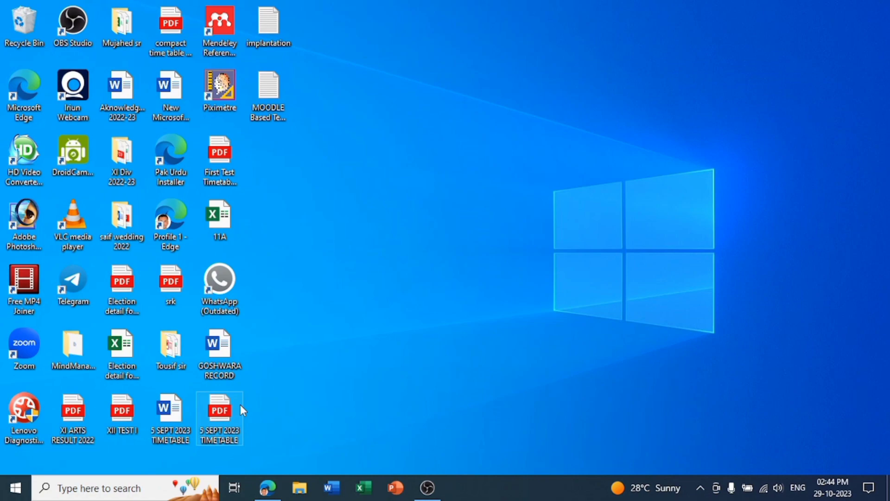
Step: Find the running Microsoft Edge window's icon on the Windows taskbar
mouse_move(267, 489)
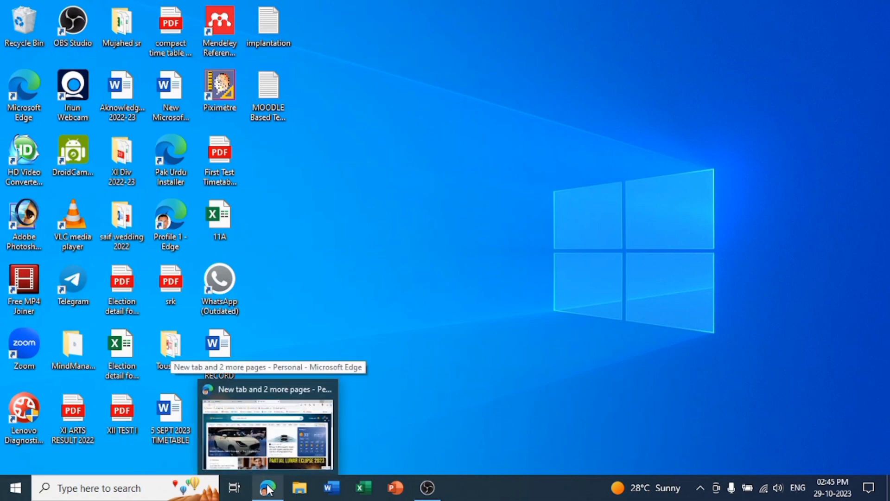
Step: Restore Edge and enter mhs.milliya.org in the new tab's address bar
click(267, 488)
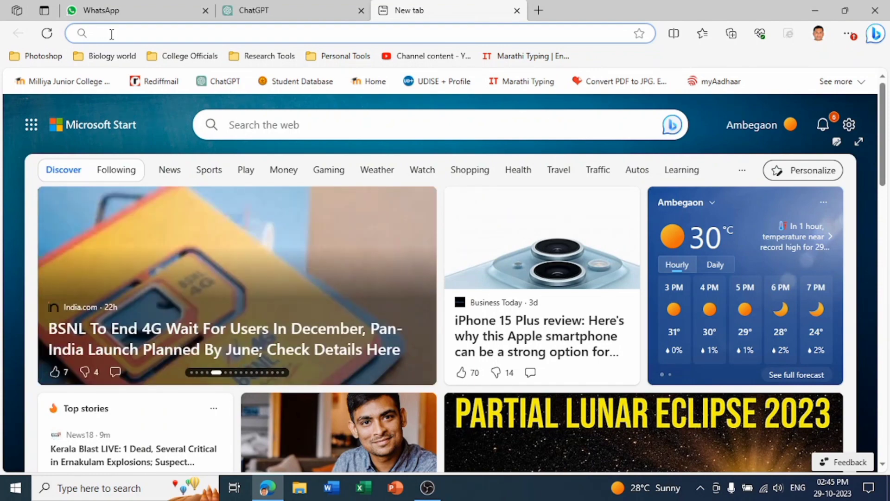
text(mhs)
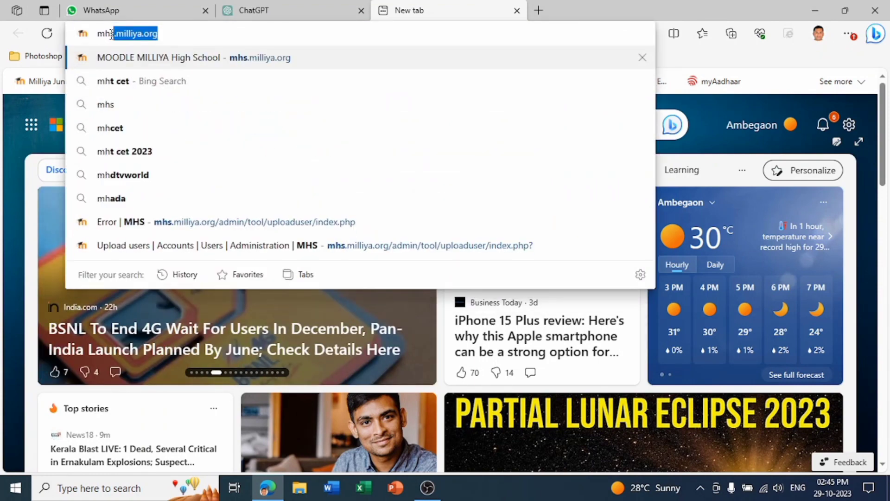
text(.mil)
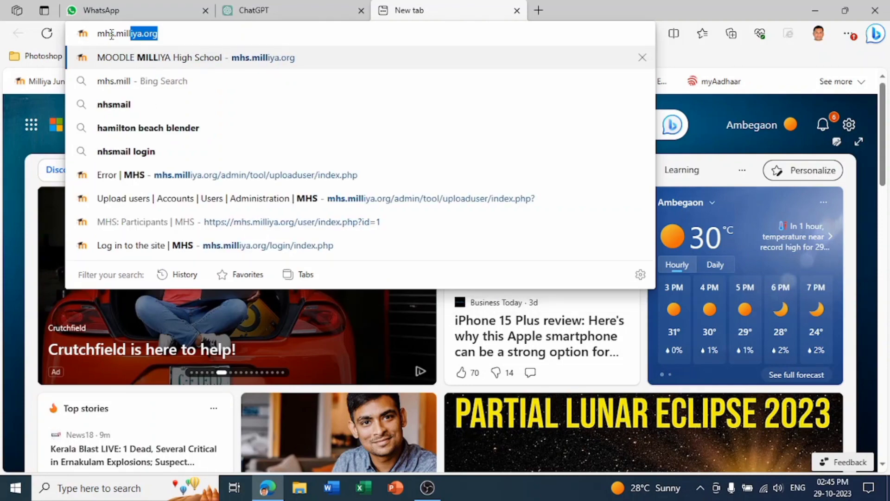
text(liya)
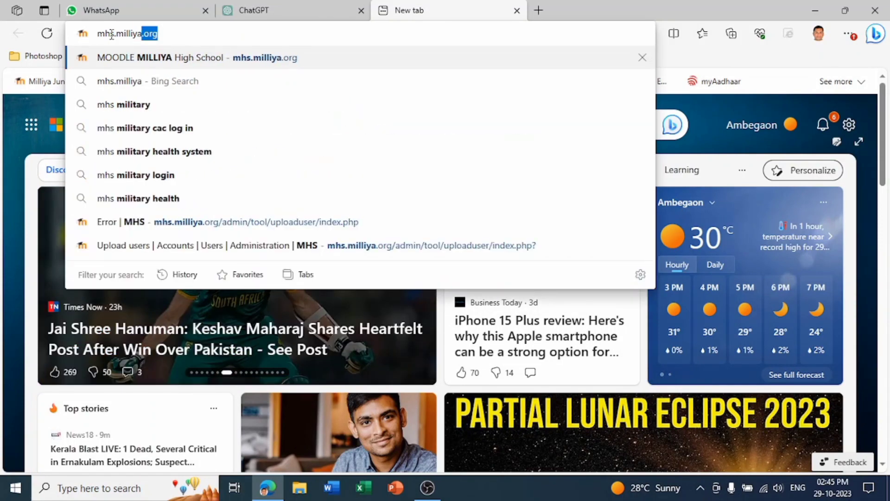
text(.or)
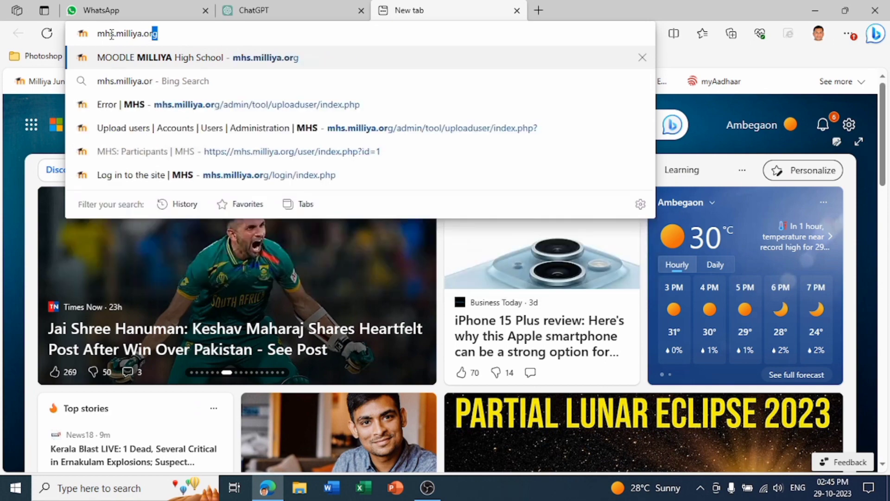
text(g)
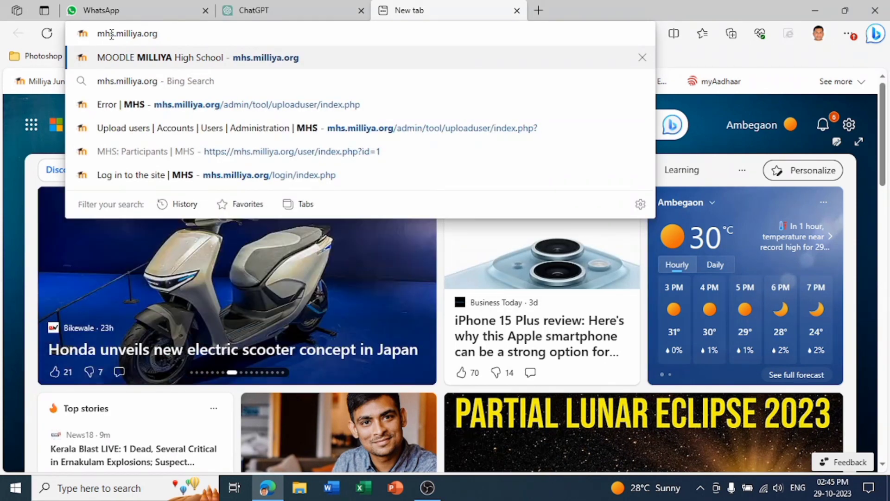
key(Return)
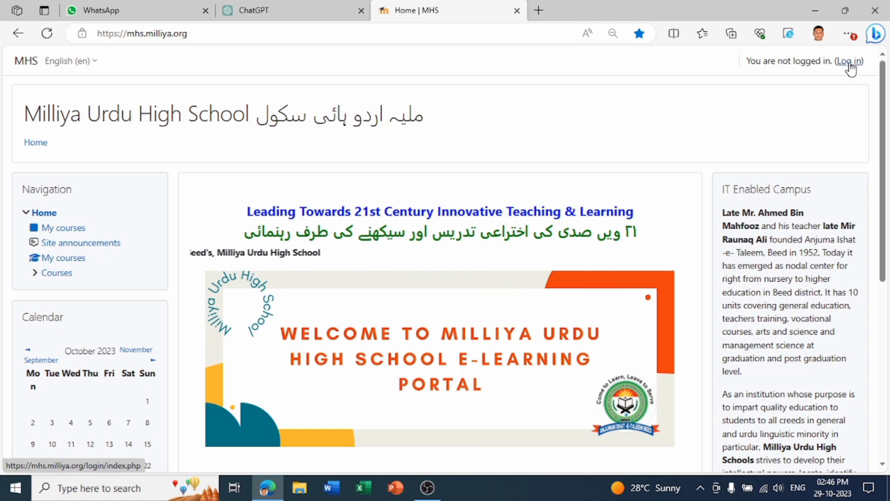
Step: Open the Log in page and clear the autofilled username and password fields
click(850, 62)
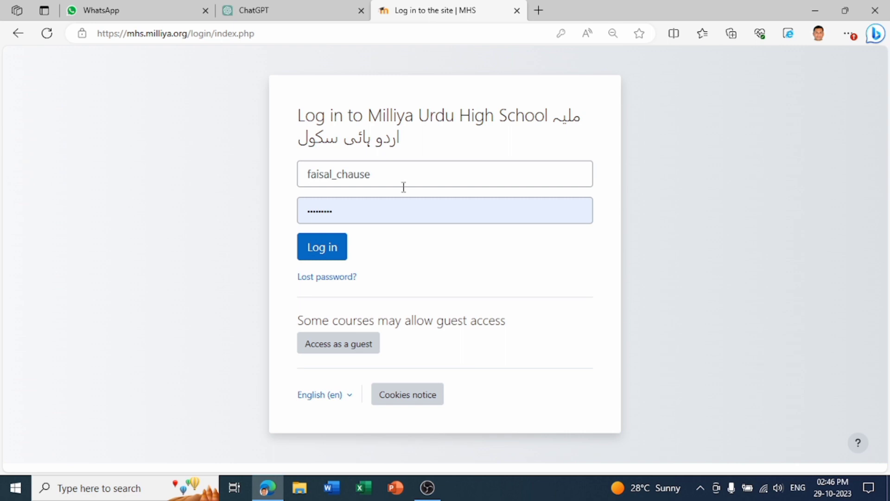
drag(393, 184, 296, 191)
key(BackSpace)
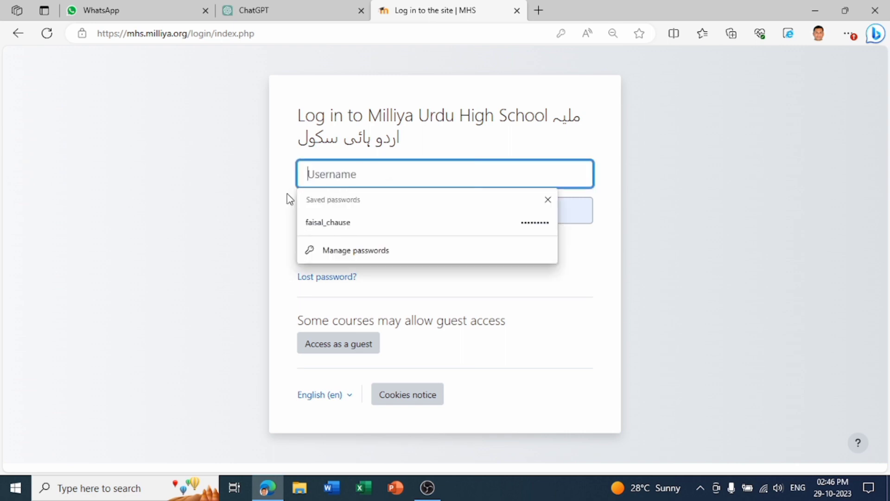
click(621, 279)
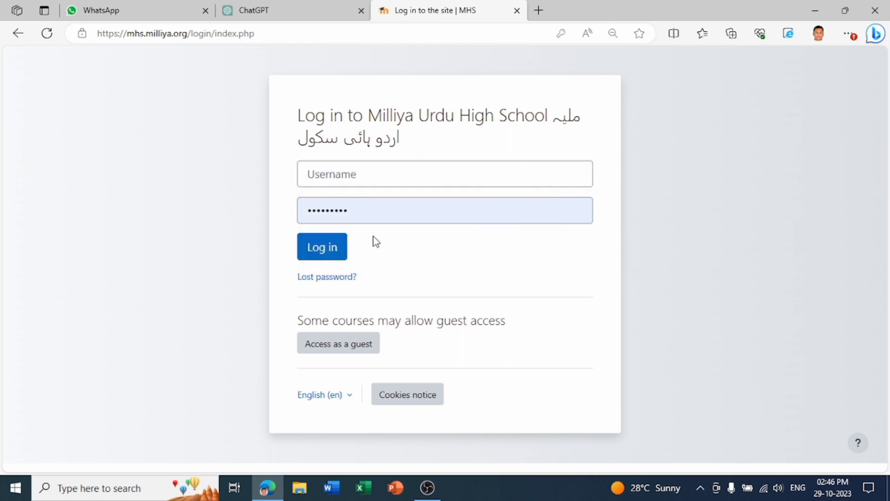
drag(354, 219, 232, 225)
key(BackSpace)
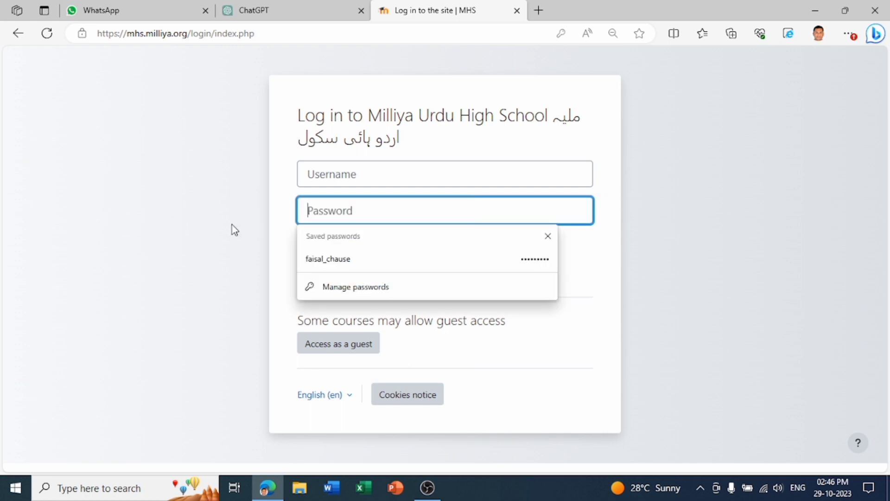
click(373, 175)
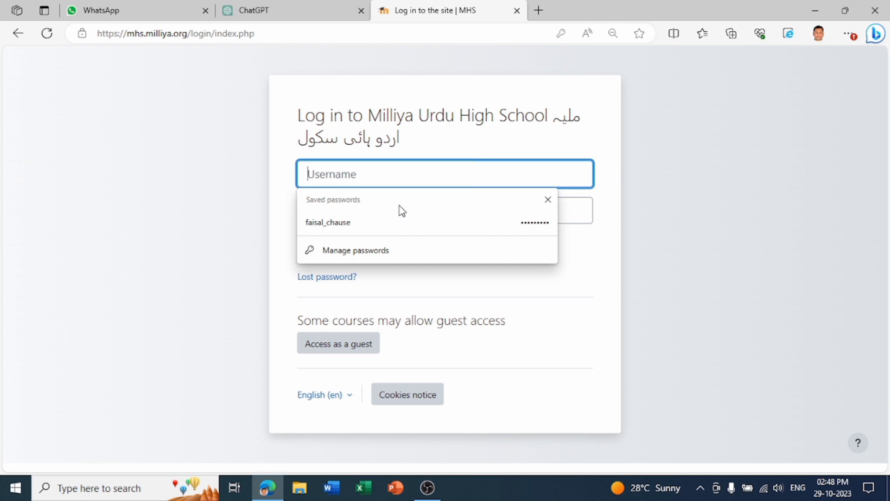
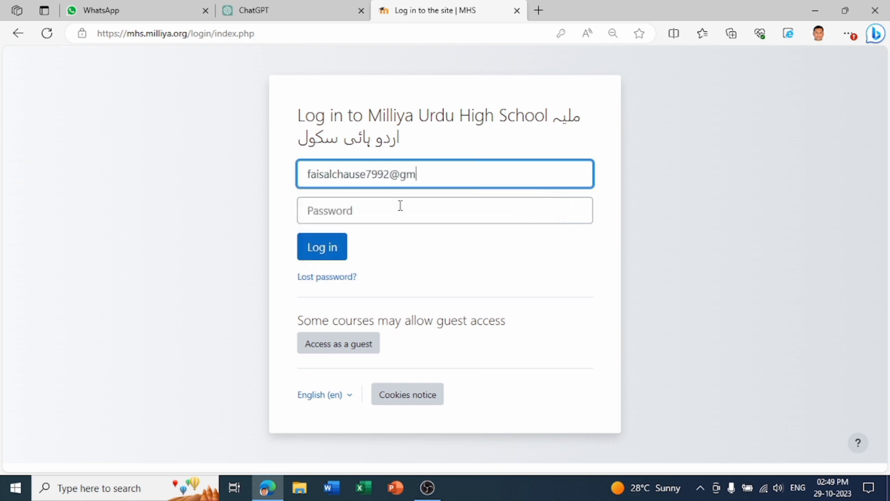
Step: Enter the account e-mail as username, then strip the domain after the @ sign
drag(460, 179, 404, 179)
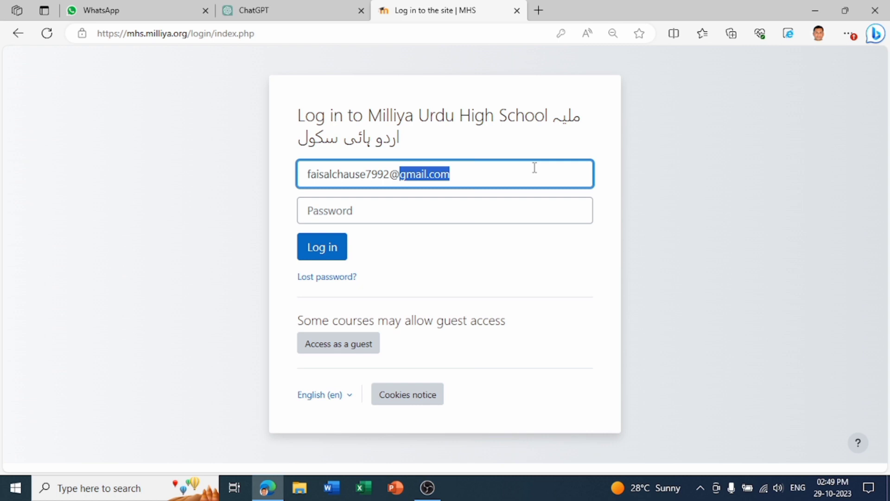
key(BackSpace)
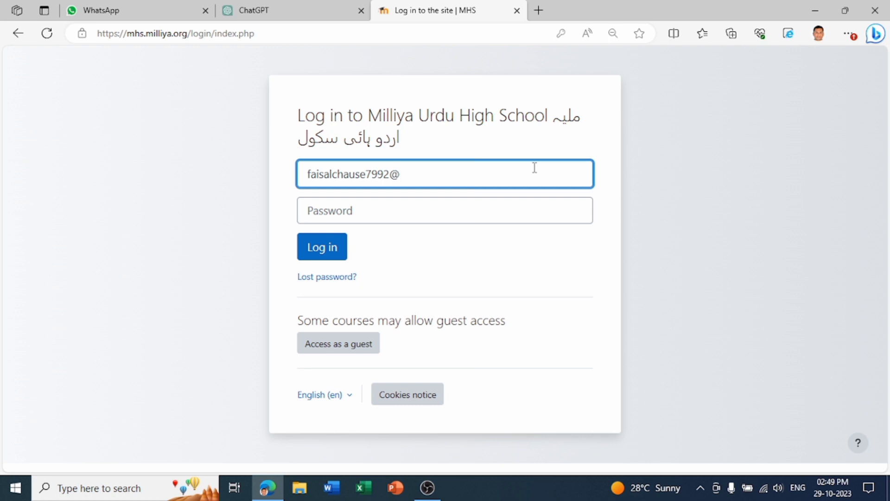
text(mghsb)
drag(434, 174, 405, 176)
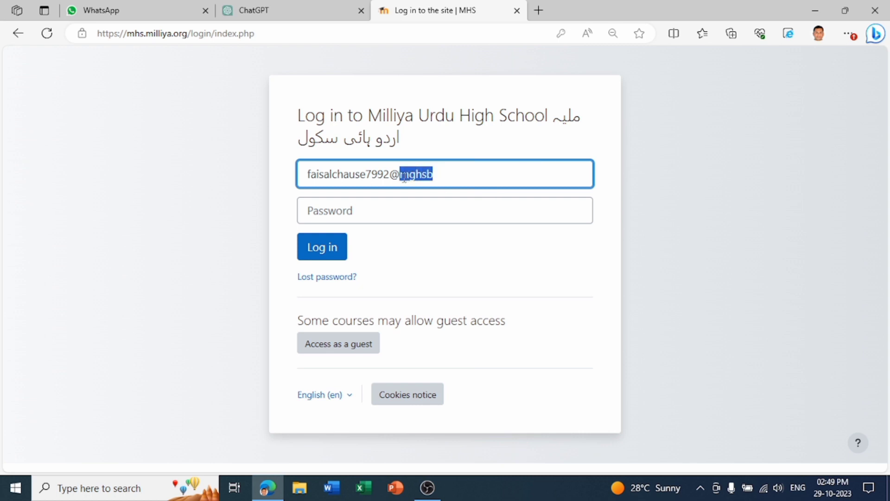
click(447, 176)
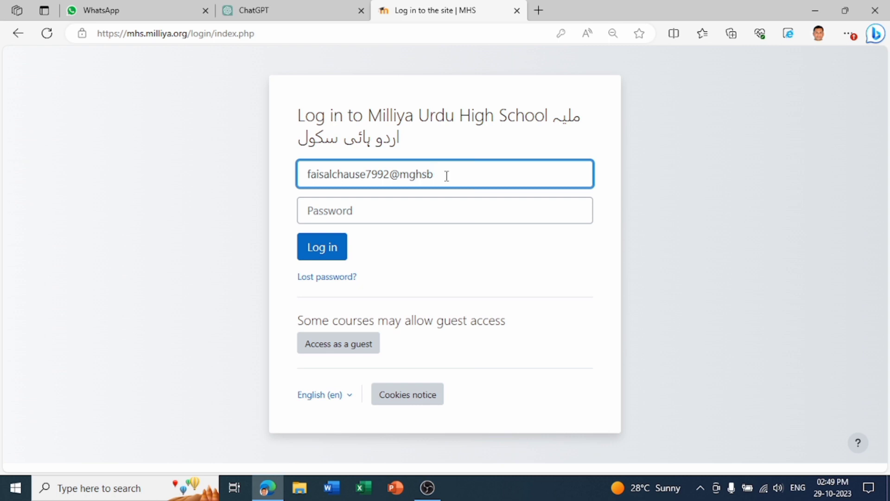
drag(435, 176, 404, 177)
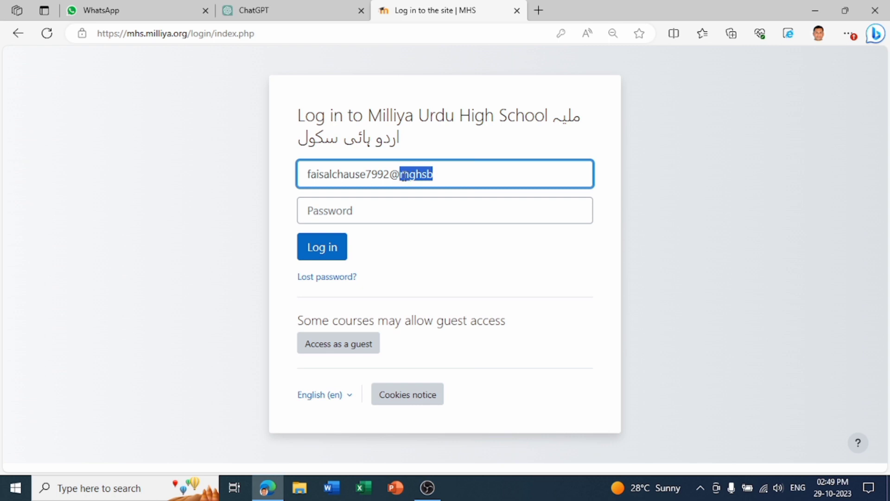
key(BackSpace)
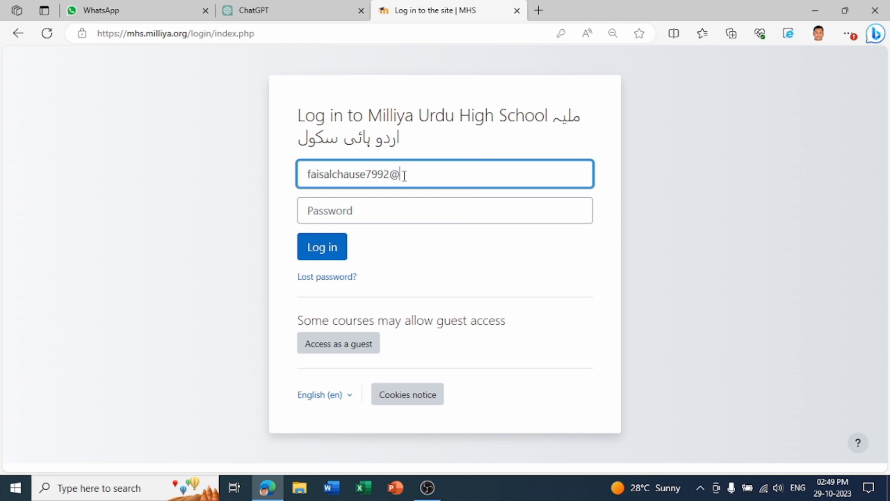
Step: Retype the domain after the @ until the intended school domain remains in Username
text(m)
text(bhs)
text(b)
drag(441, 174, 403, 178)
key(BackSpace)
text(m)
text(hs)
text(a)
key(BackSpace)
key(BackSpace)
key(BackSpace)
key(BackSpace)
text(mhsp)
key(BackSpace)
key(BackSpace)
key(BackSpace)
key(BackSpace)
text(mhsd)
Step: Enter the account password, shown as plain text, and log in to the site
click(373, 212)
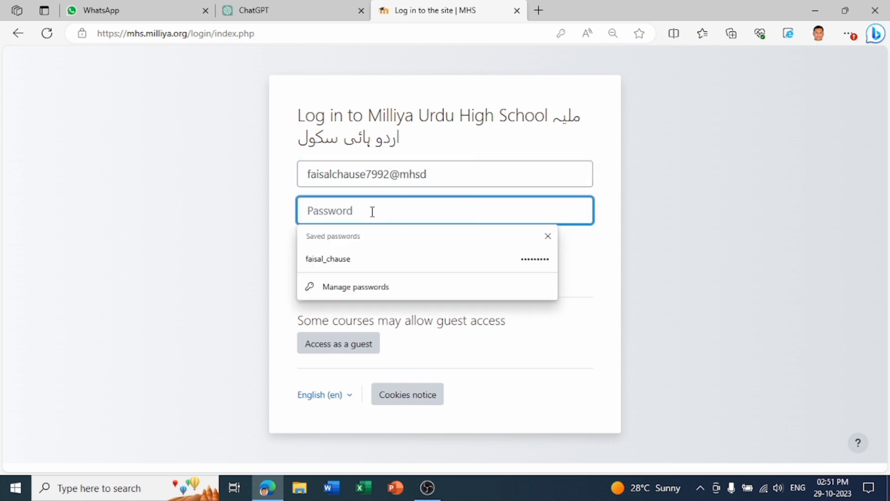
click(548, 237)
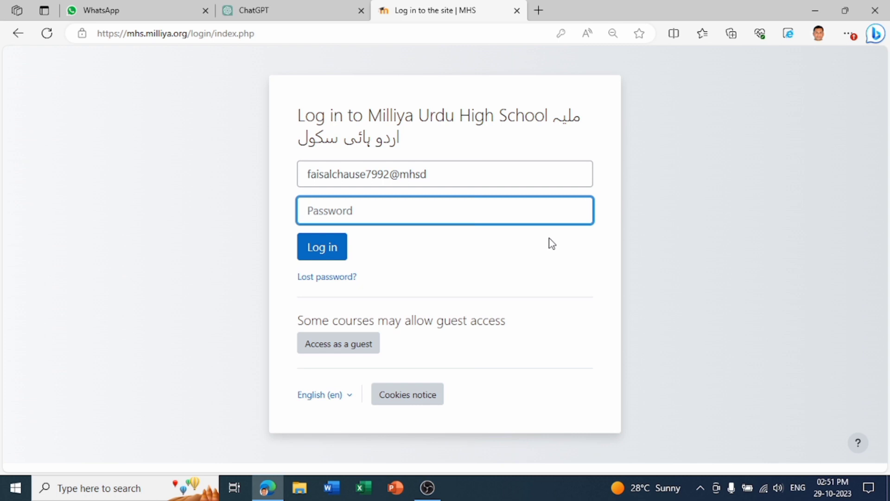
text(*)
click(580, 211)
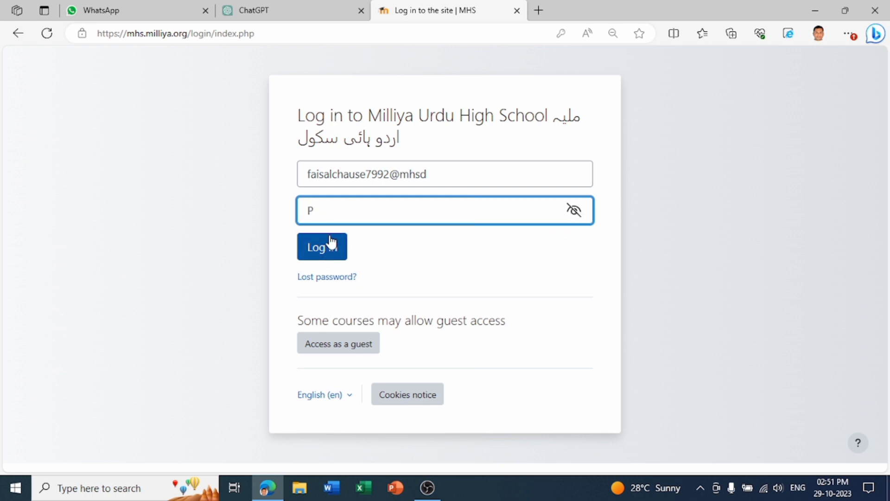
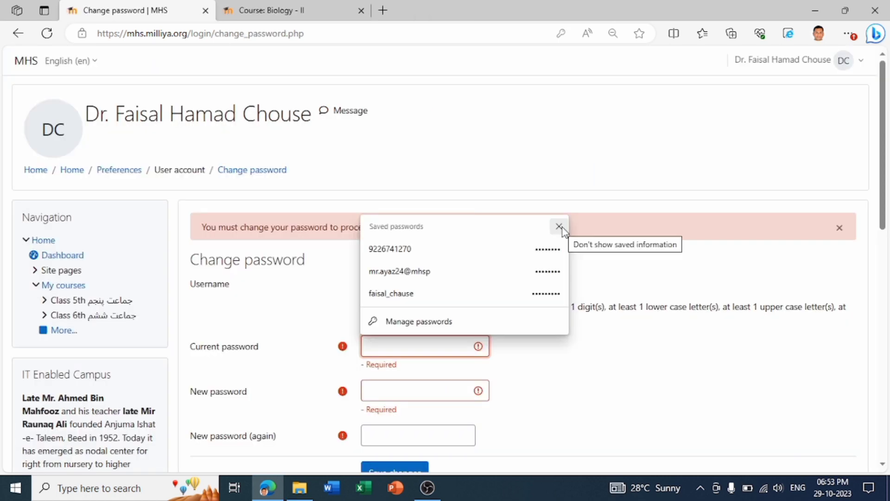
click(560, 229)
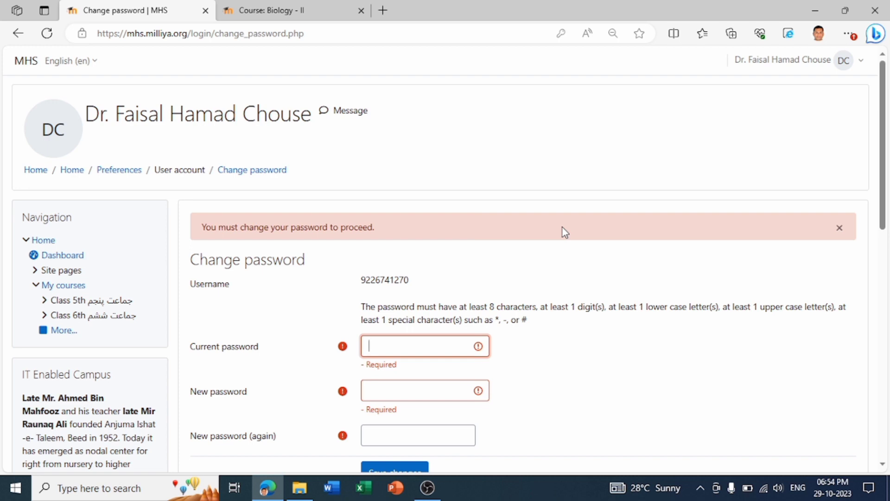
Step: Fill in the current password on the Change password form, checking it with the eye icon
click(405, 351)
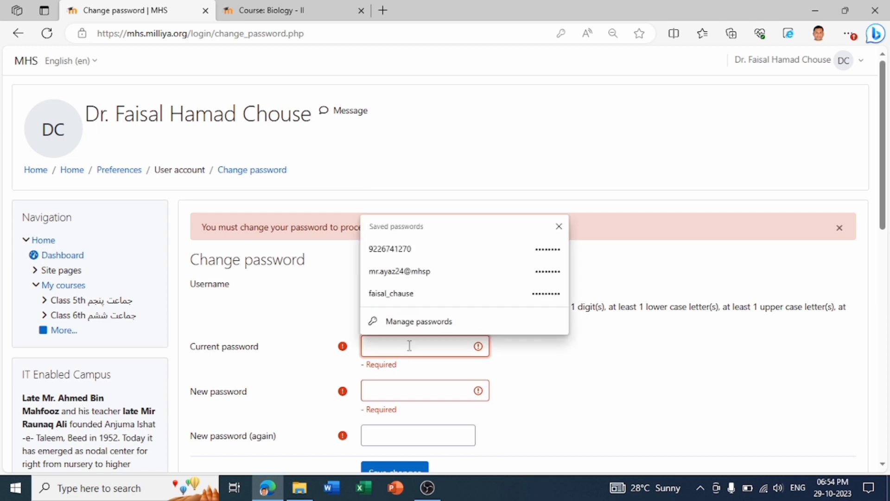
click(559, 227)
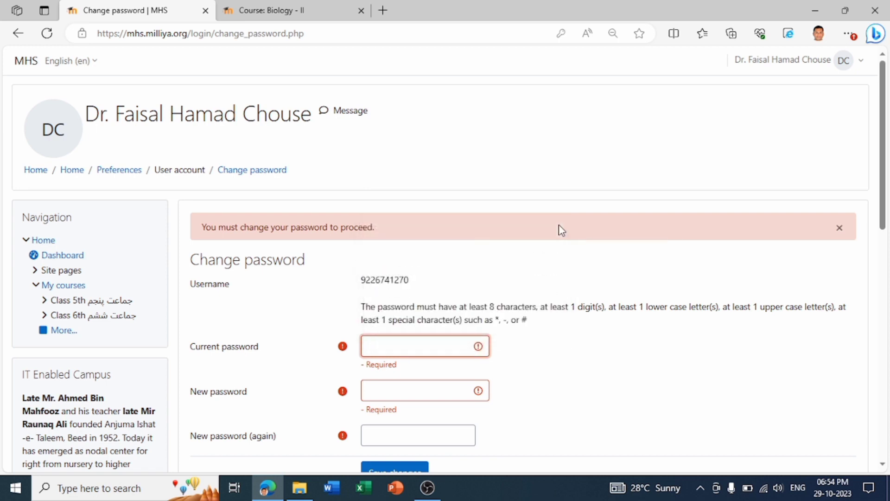
text(••••••••)
click(460, 346)
click(405, 394)
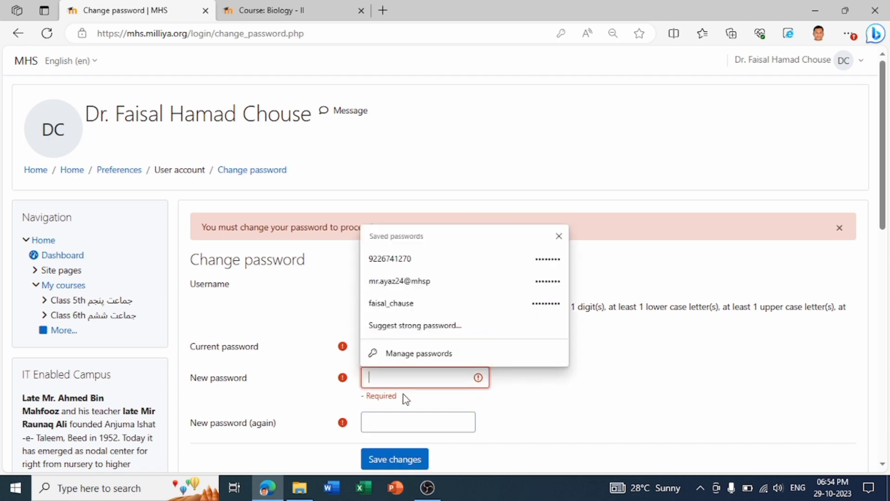
click(559, 236)
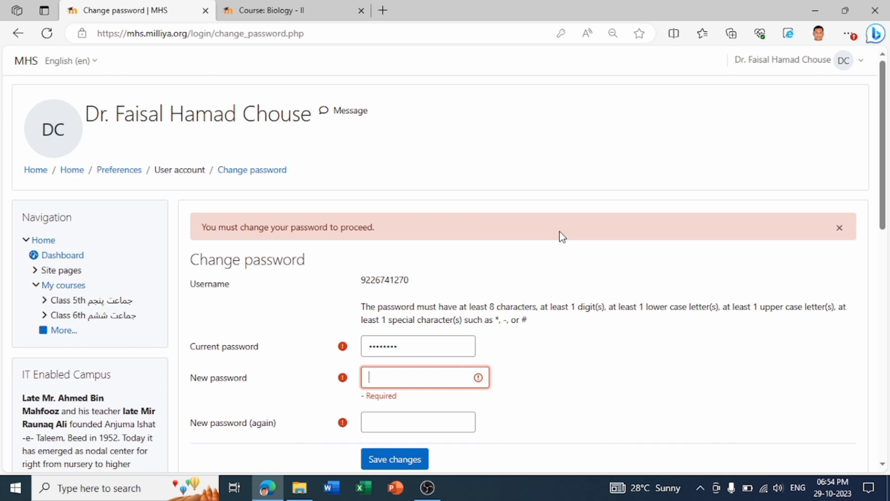
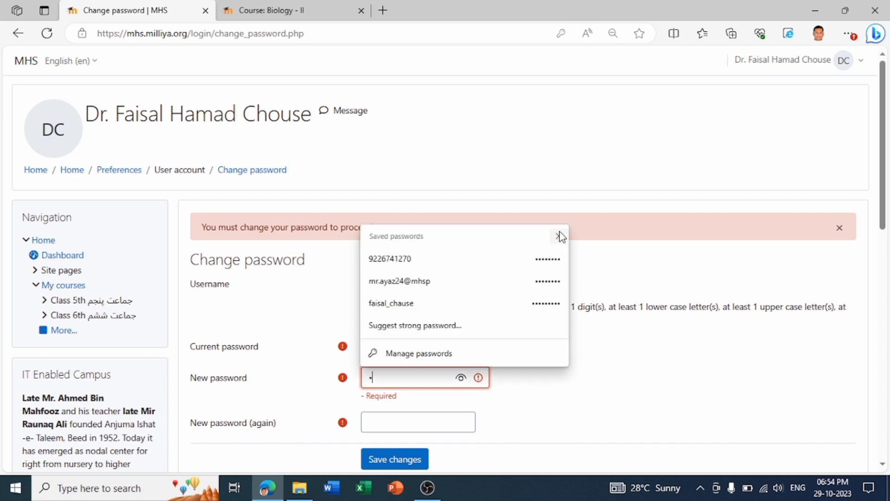
Step: Type the new password into the New password field, shown as plain text
click(463, 378)
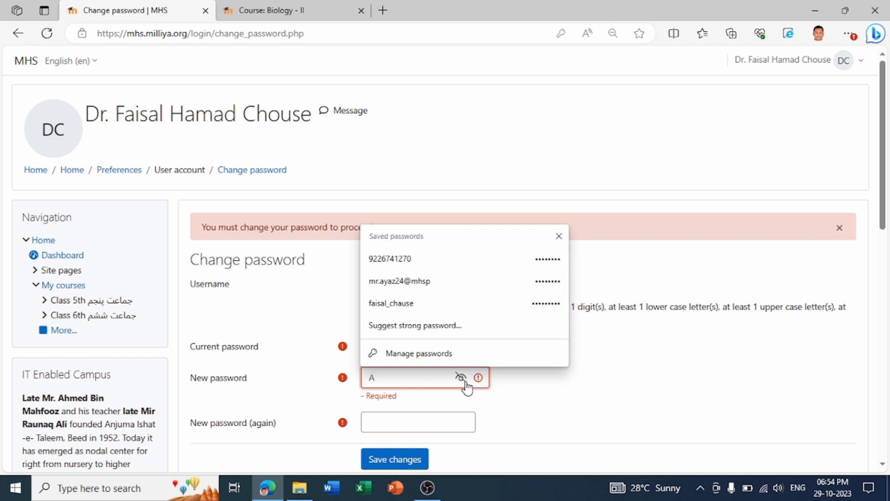
click(559, 236)
click(385, 381)
click(559, 238)
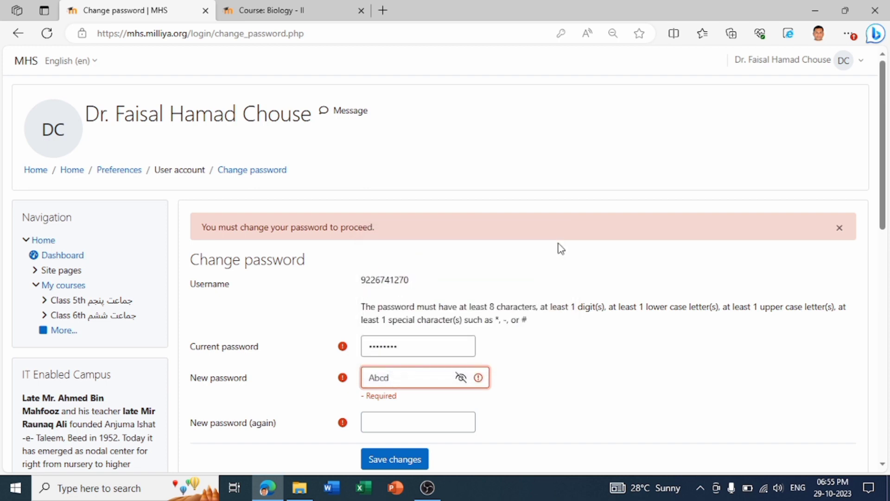
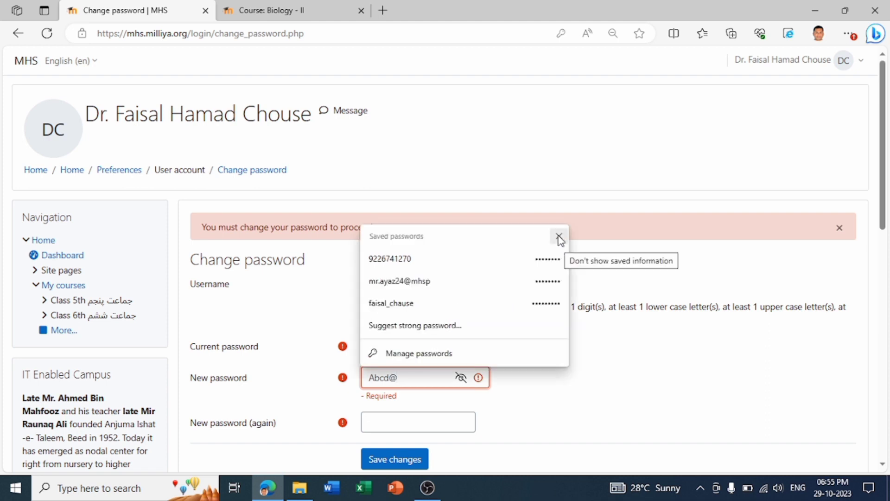
click(559, 238)
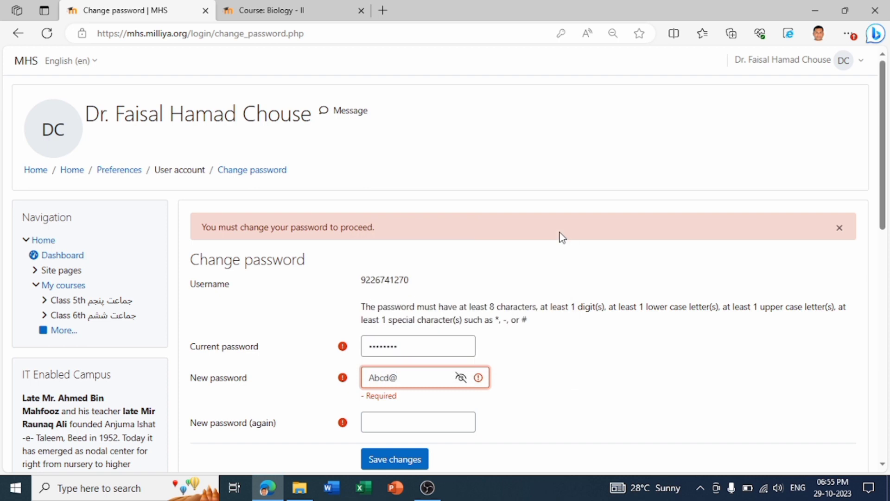
Step: Repeat the new password in the confirmation field
click(403, 427)
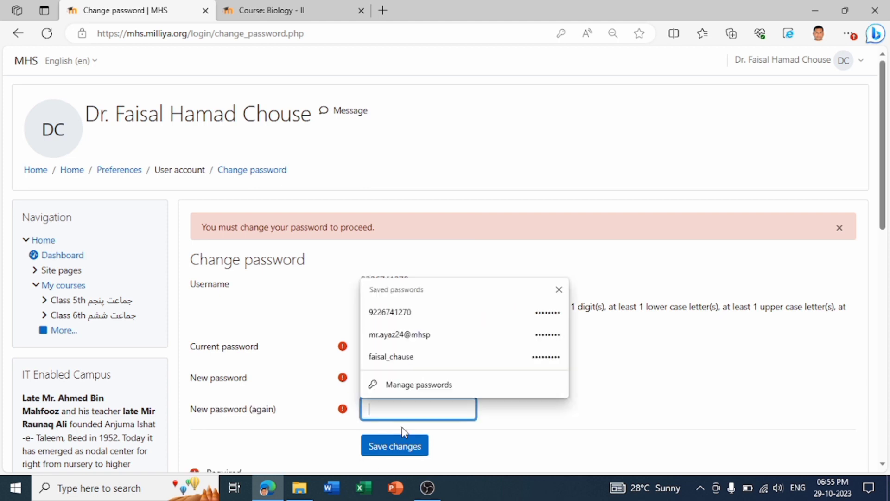
click(559, 290)
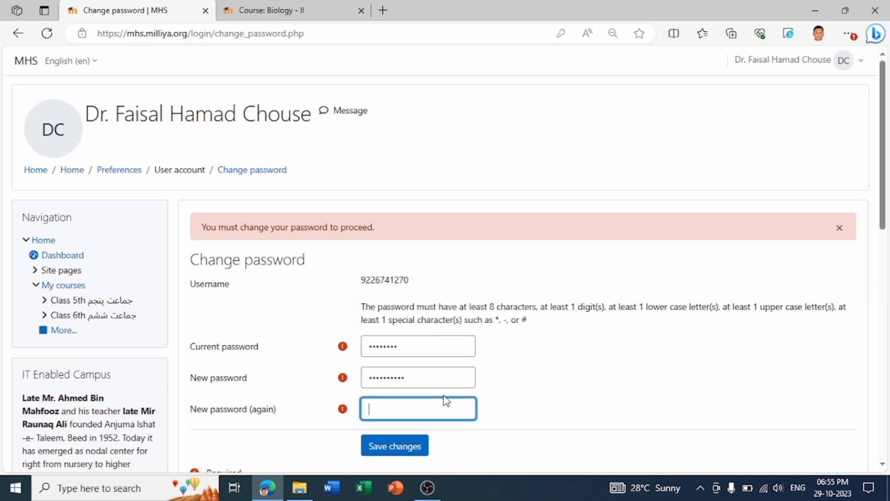
text(**********)
Step: Verify the repeated password, save changes, and continue to the logged-in home page
click(463, 410)
click(409, 452)
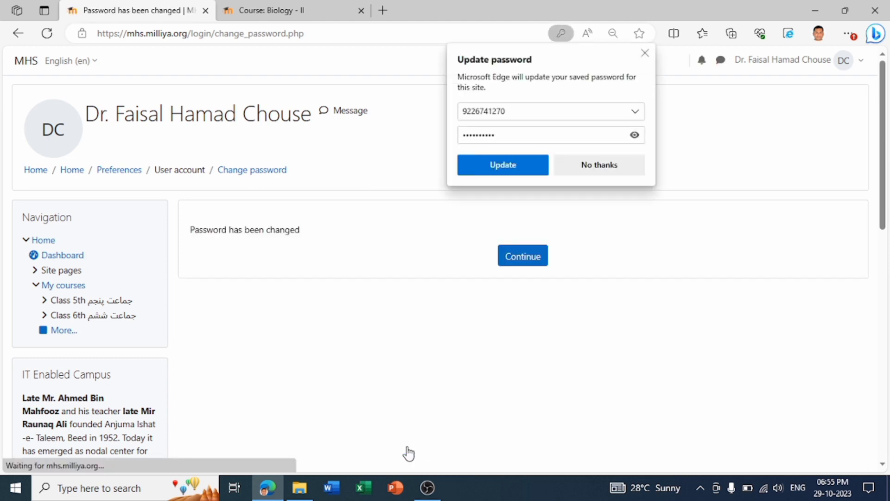
click(645, 53)
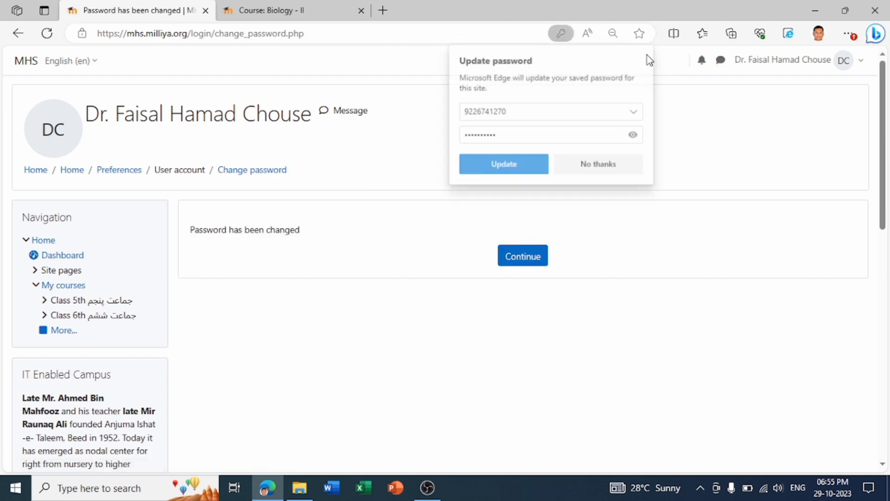
click(537, 263)
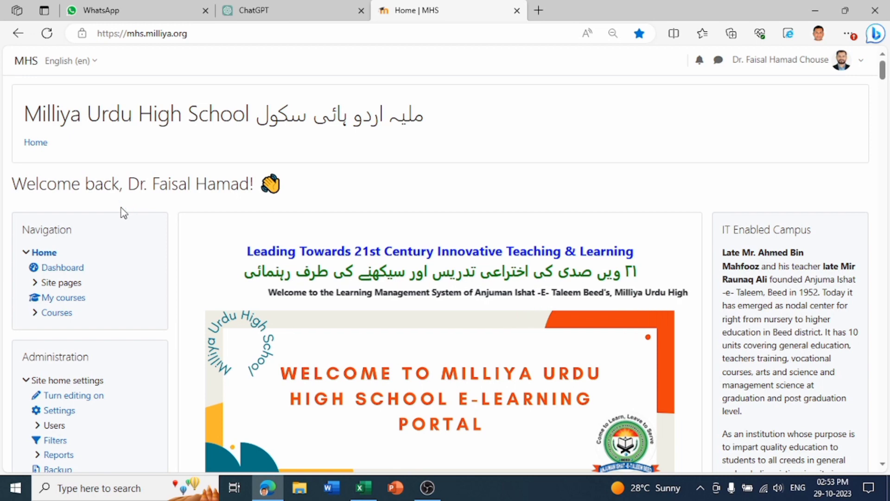
Step: Scroll down to Course categories on the home page and open Class 5th
drag(883, 78, 886, 88)
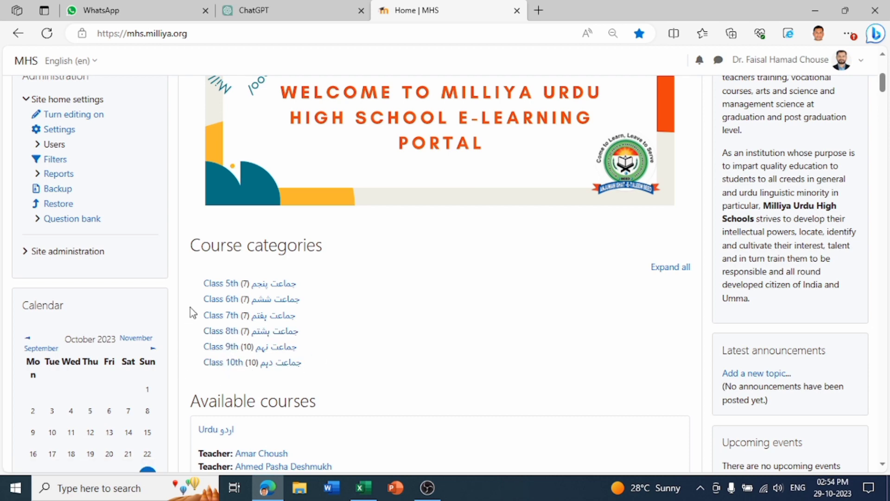
click(218, 286)
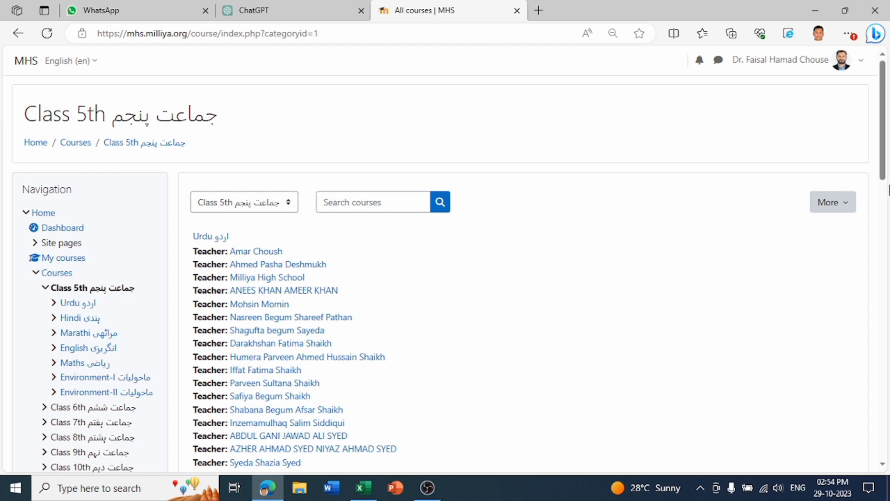
scroll(886, 186, down, 1)
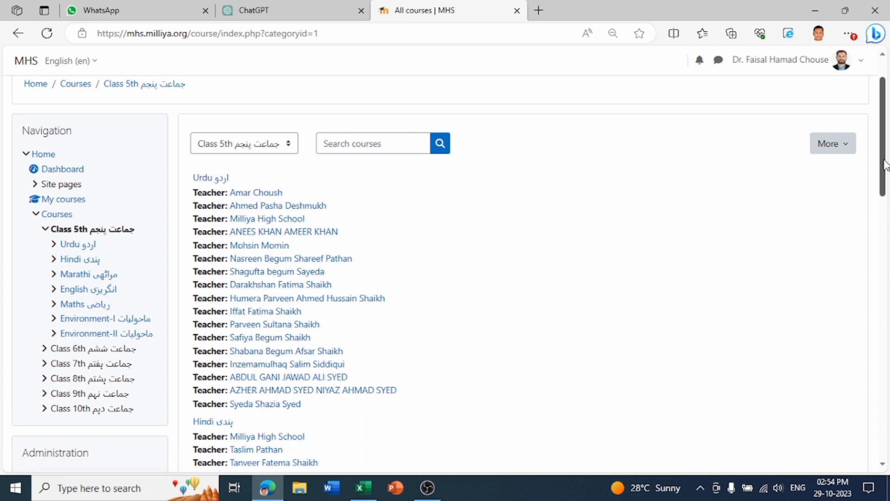
drag(884, 165, 884, 223)
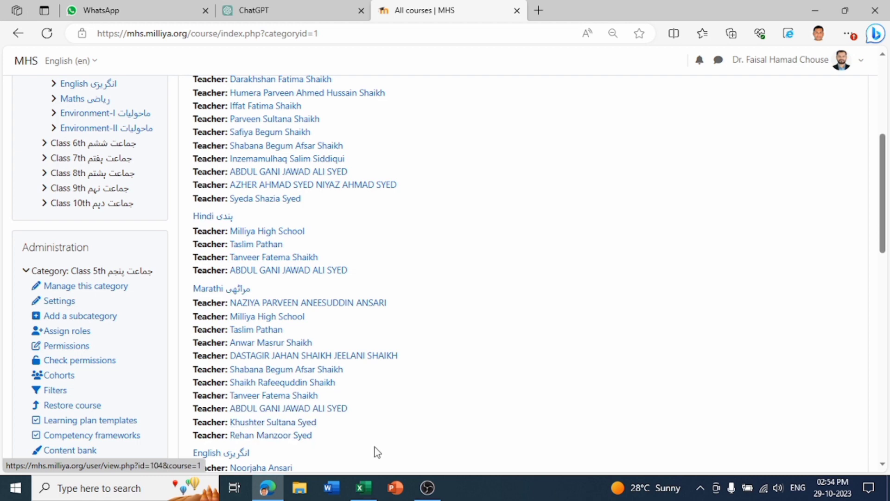
drag(887, 215, 887, 288)
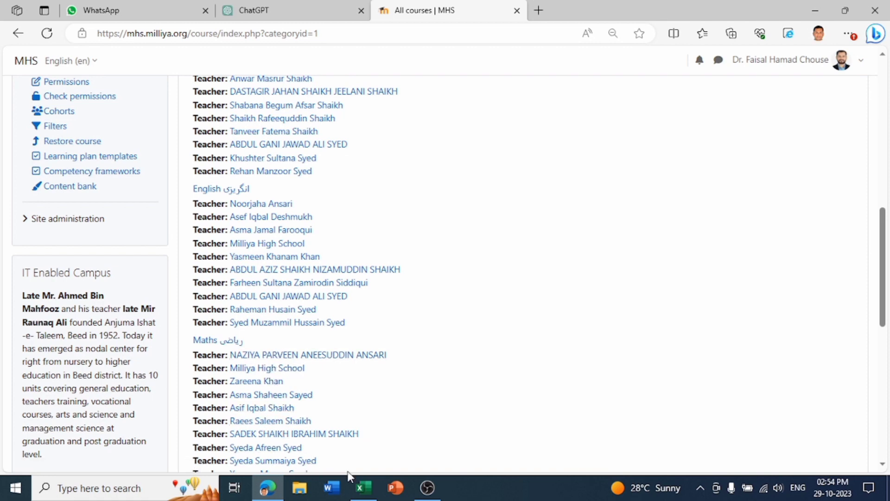
drag(887, 238, 888, 317)
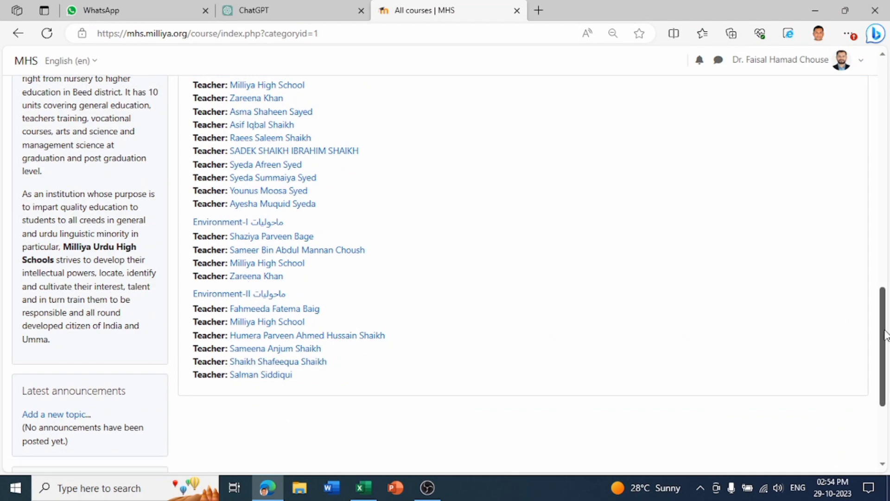
drag(886, 334, 882, 106)
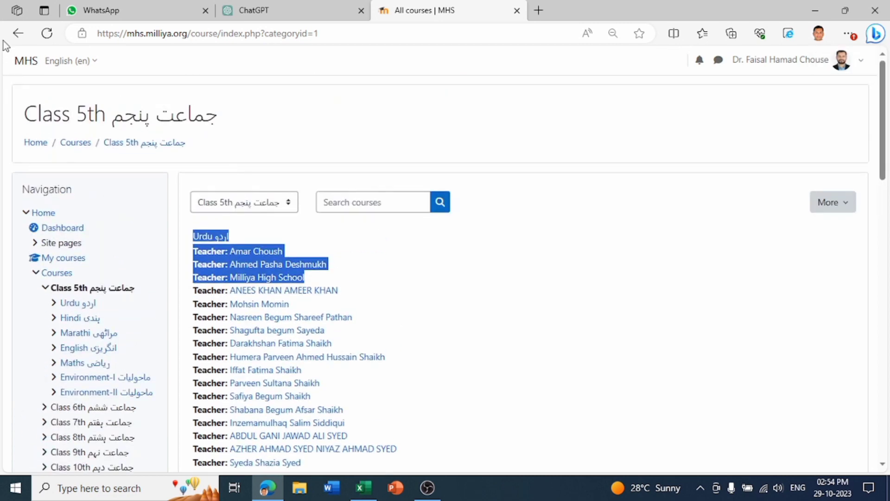
Step: Go back to the Moodle site home page and scroll to the Course categories list
click(17, 34)
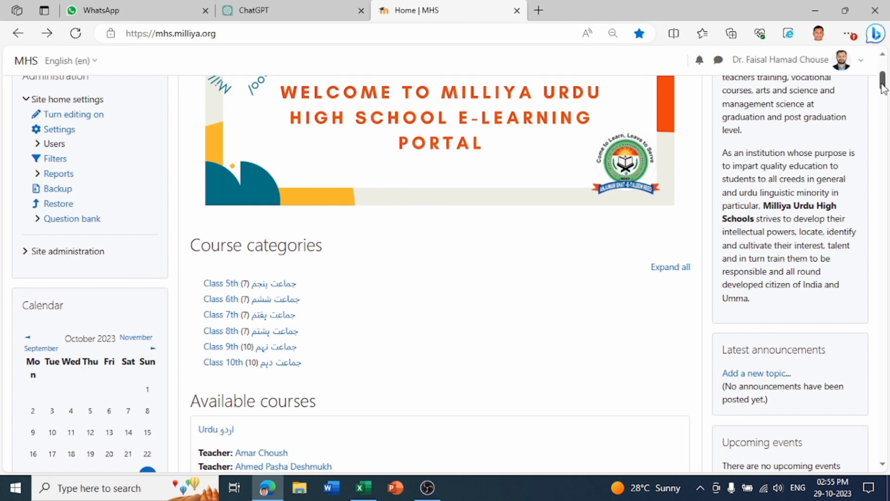
drag(883, 88, 884, 84)
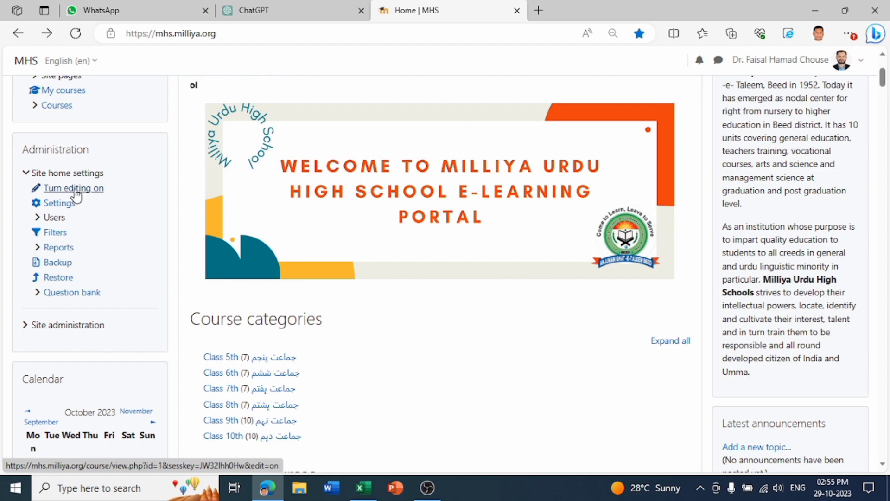
Step: Turn editing on for the site home page, then open the Class 10th category
click(76, 194)
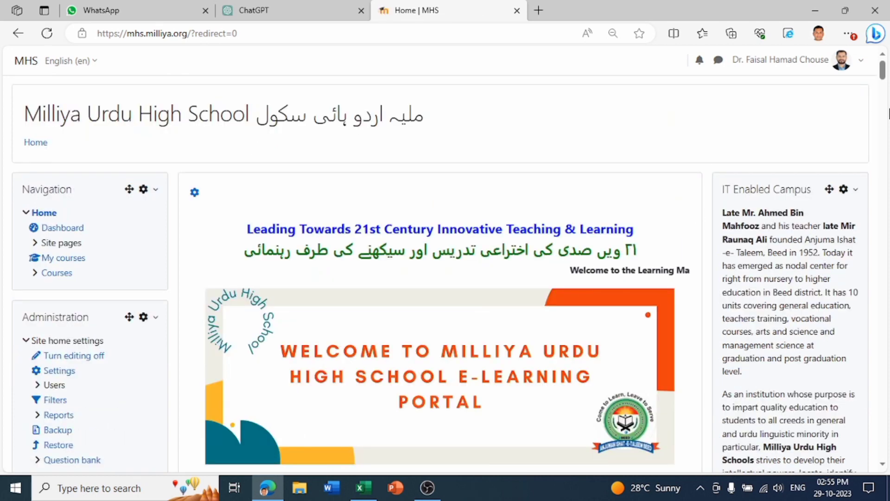
drag(882, 74, 885, 94)
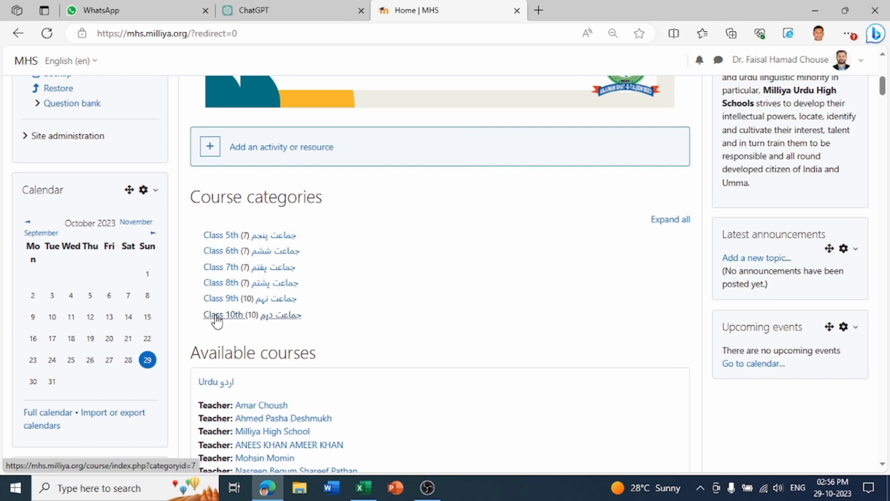
click(217, 320)
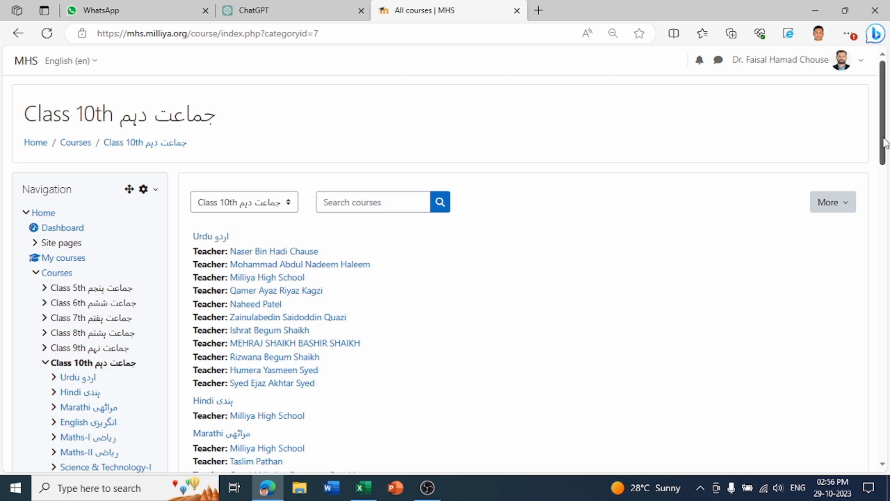
Step: Scroll the Class 10th courses and open Science & Technology-I
drag(886, 143, 888, 346)
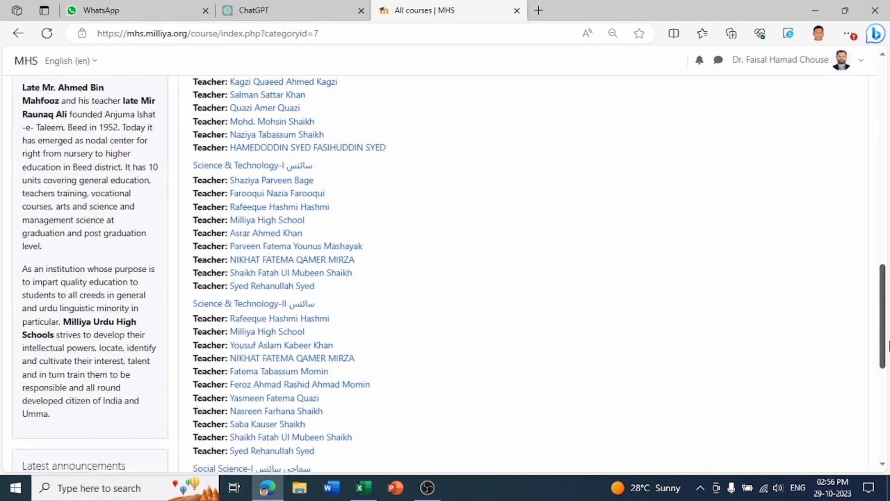
click(240, 169)
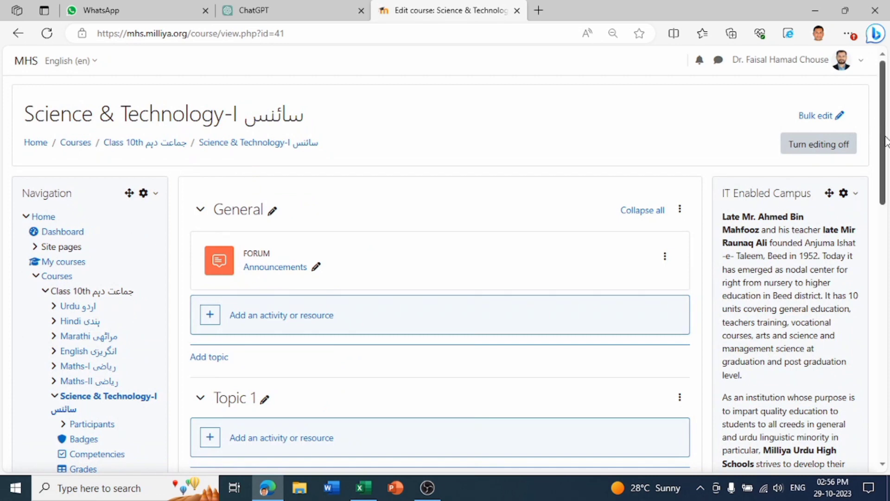
drag(886, 139, 887, 194)
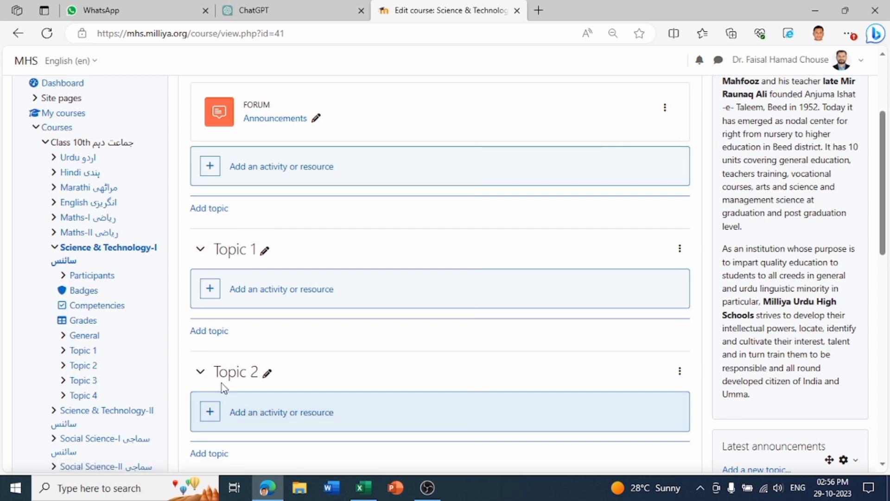
drag(888, 191, 889, 338)
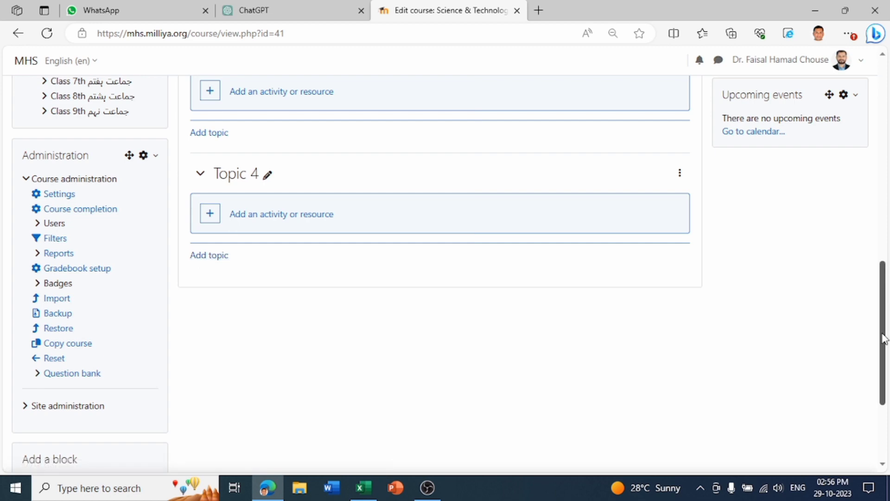
drag(885, 341, 886, 148)
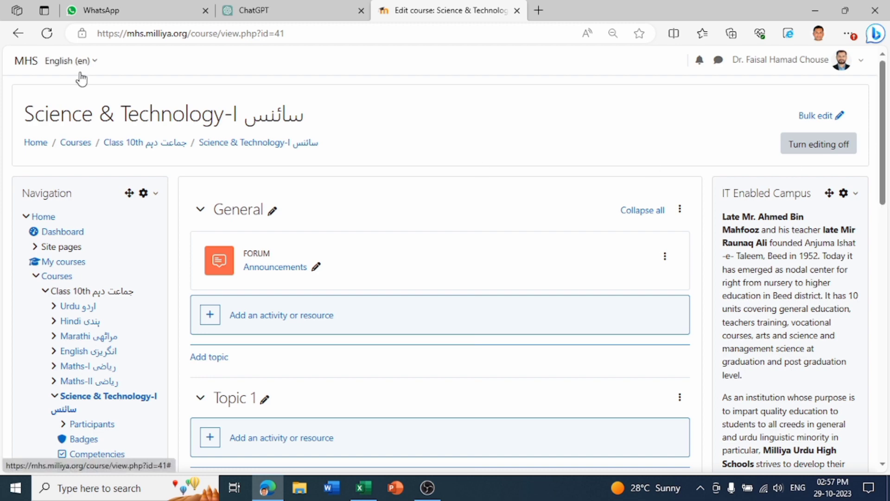
click(117, 13)
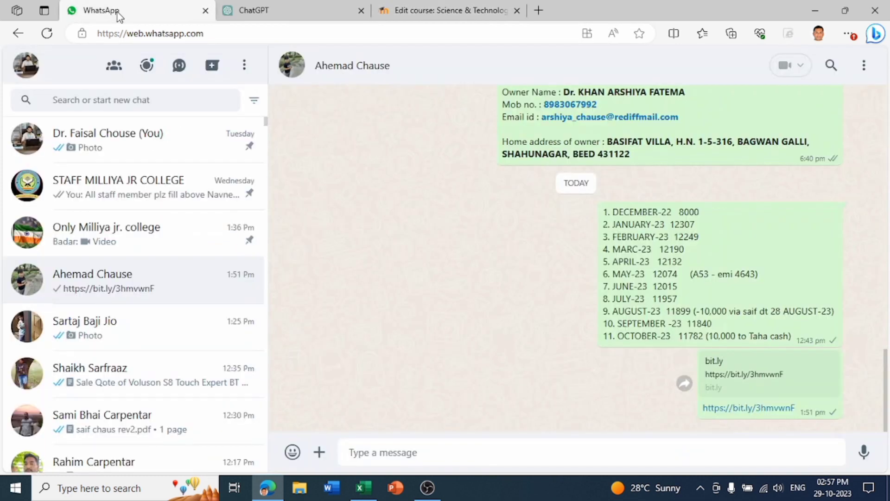
click(429, 9)
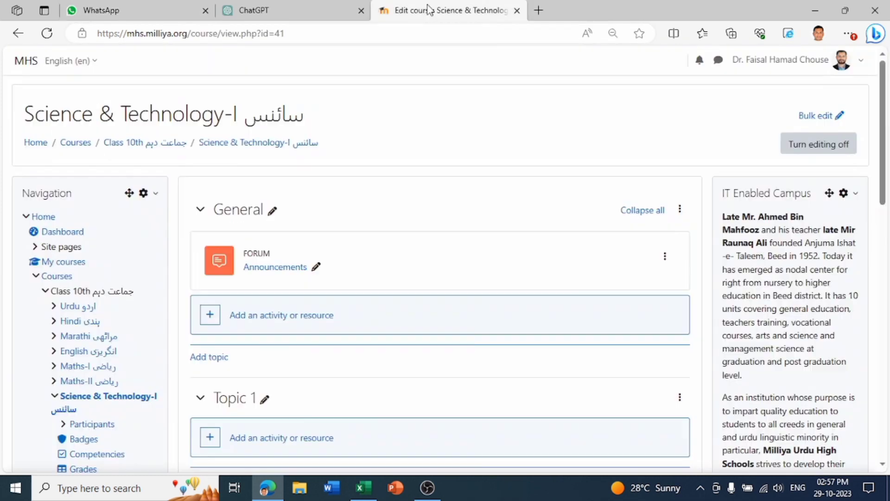
click(538, 10)
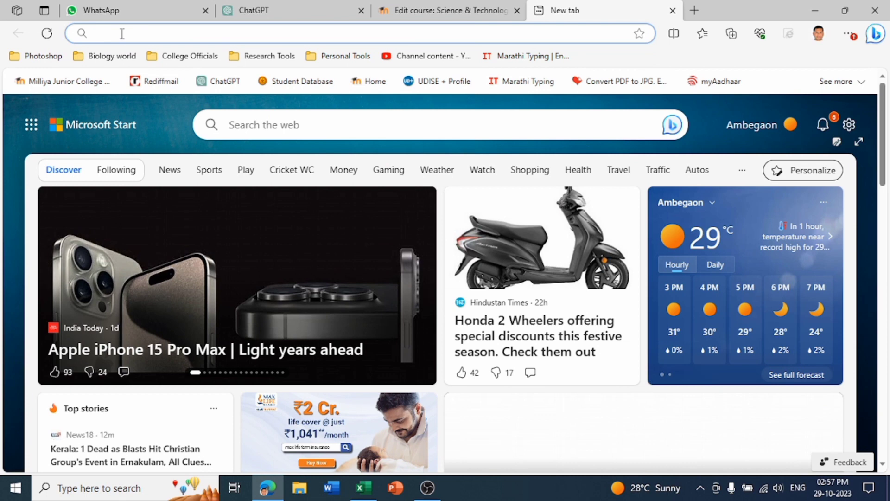
text(https://books.ebalbharati.in/)
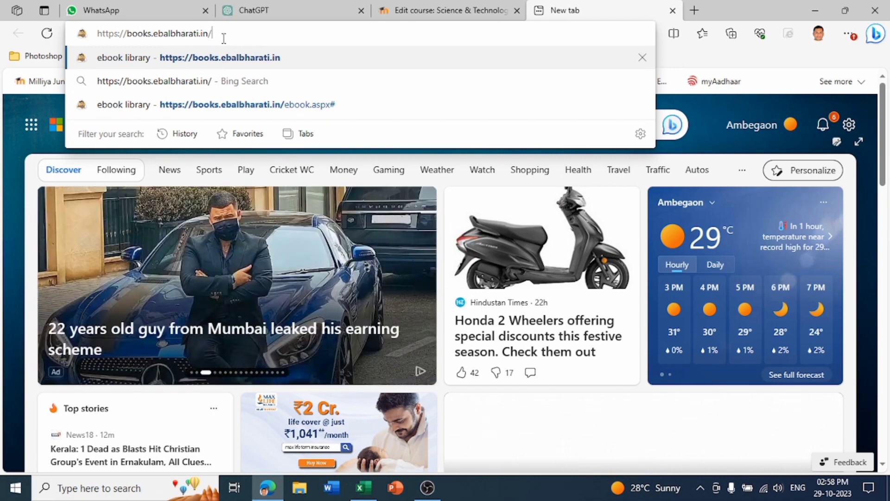
key(Return)
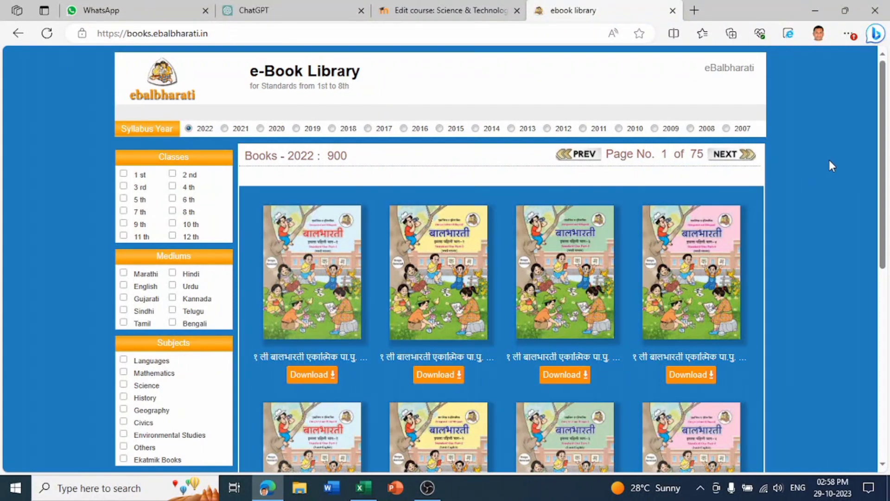
Step: Filter the library to 10th, English medium, Science and download the first book, 1003000265.pdf
drag(886, 206, 889, 236)
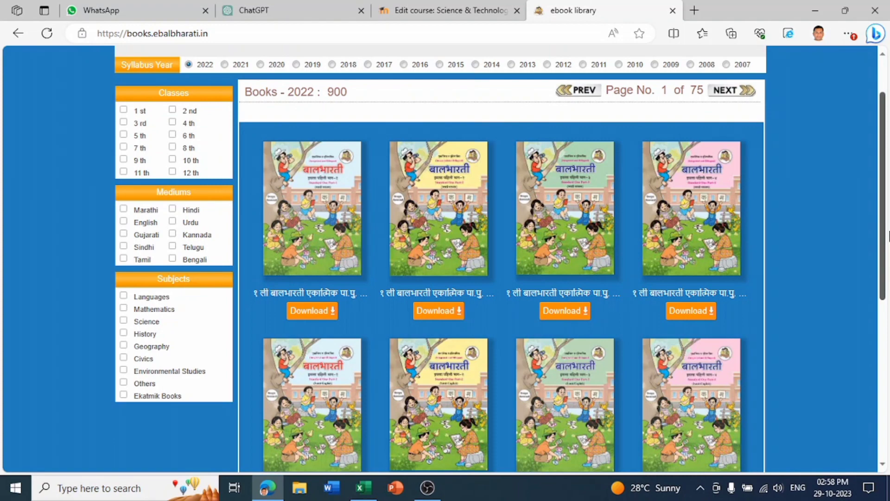
drag(888, 237, 888, 257)
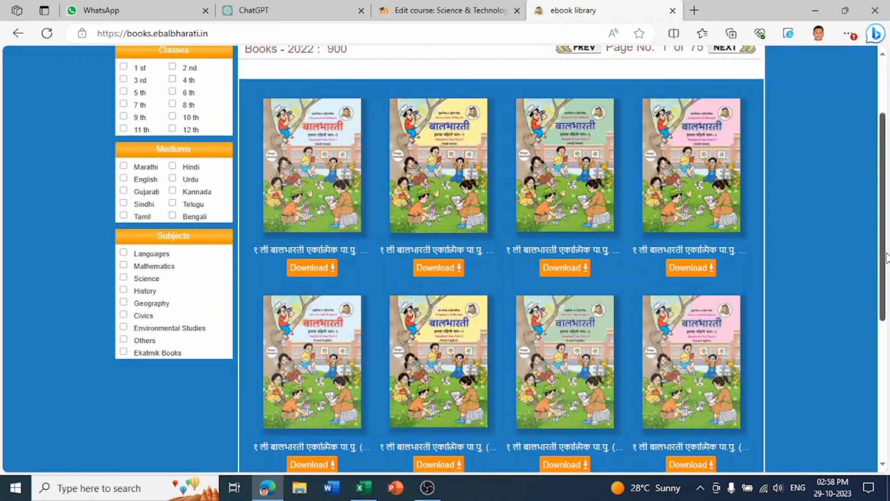
click(173, 117)
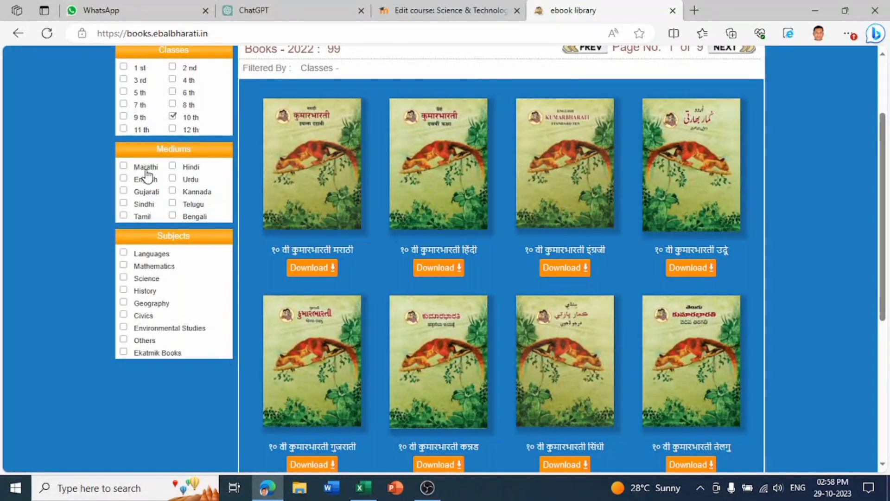
click(124, 179)
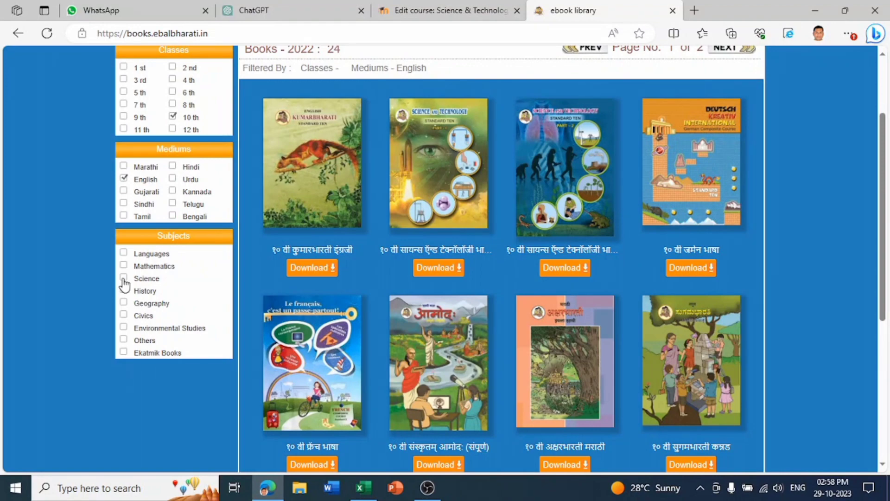
click(123, 277)
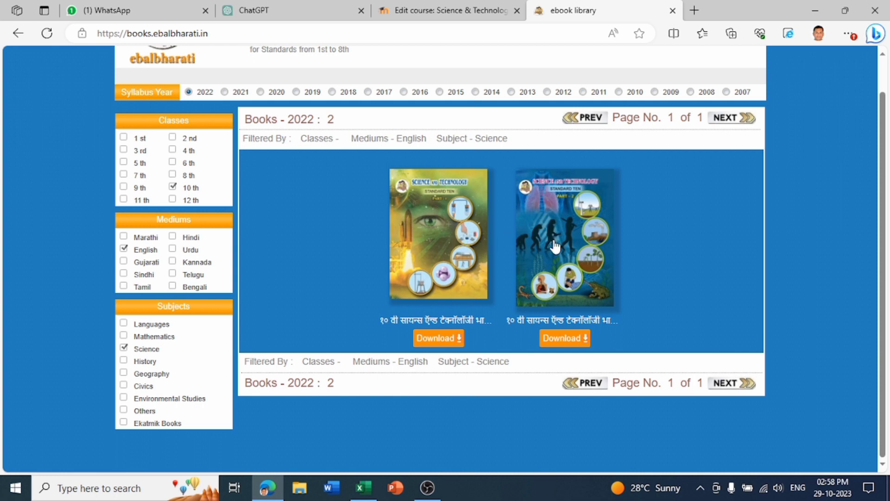
click(439, 338)
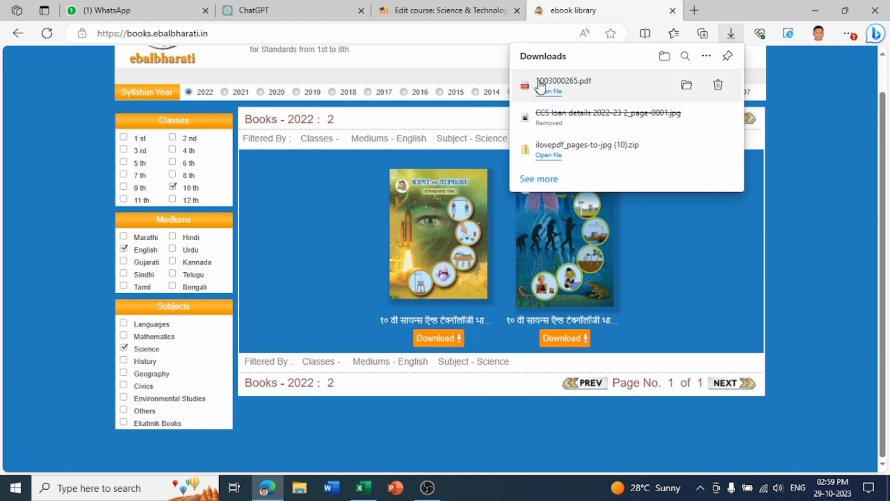
Step: Open 1003000265.pdf from the Downloads panel
click(545, 92)
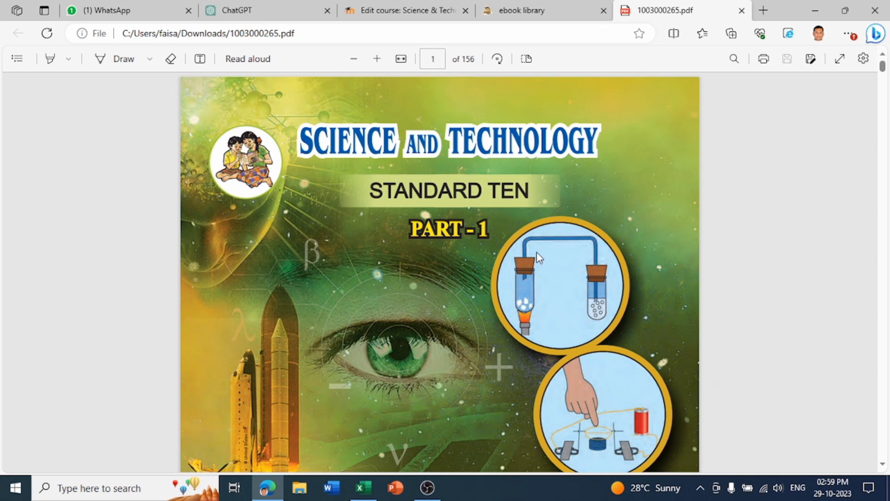
Step: Scroll the textbook PDF to its ten-lesson Index, then return to the Science & Technology-I course
scroll(650, 247, down, 1)
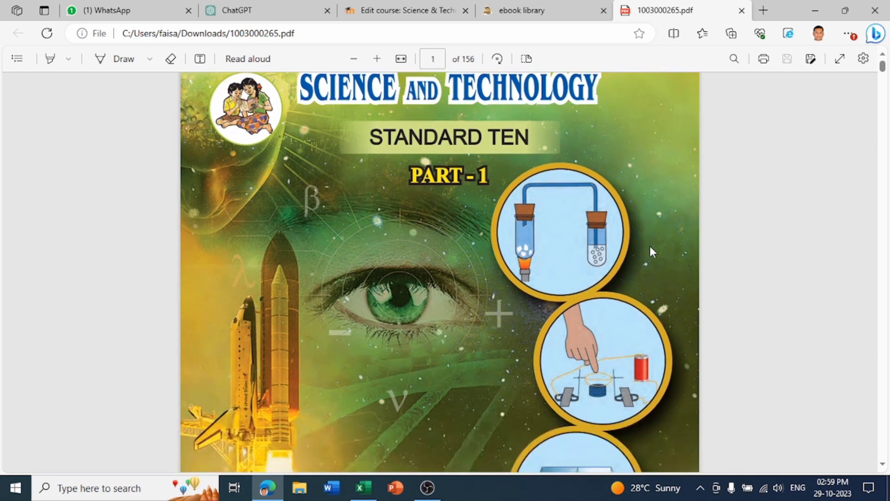
scroll(651, 246, down, 20)
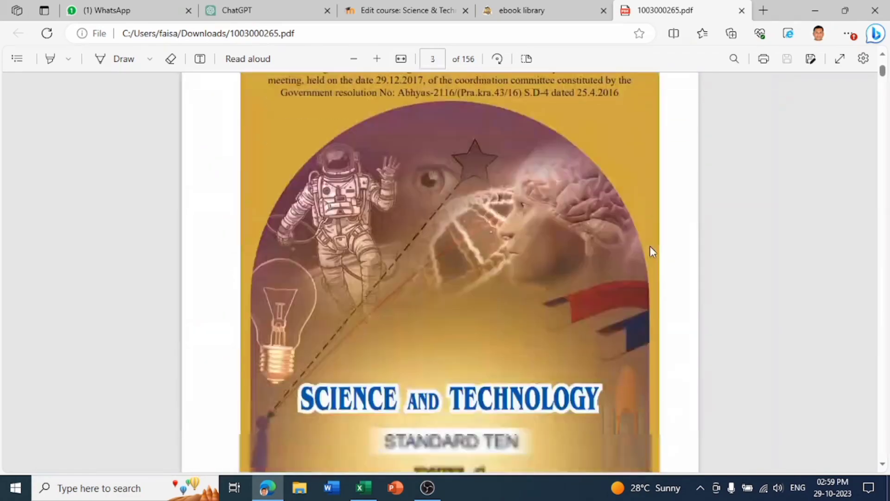
scroll(650, 247, down, 15)
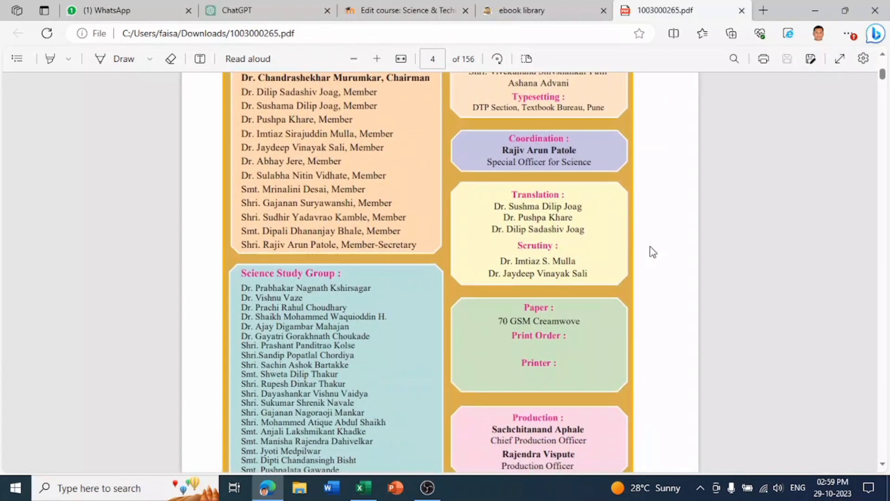
scroll(653, 252, down, 15)
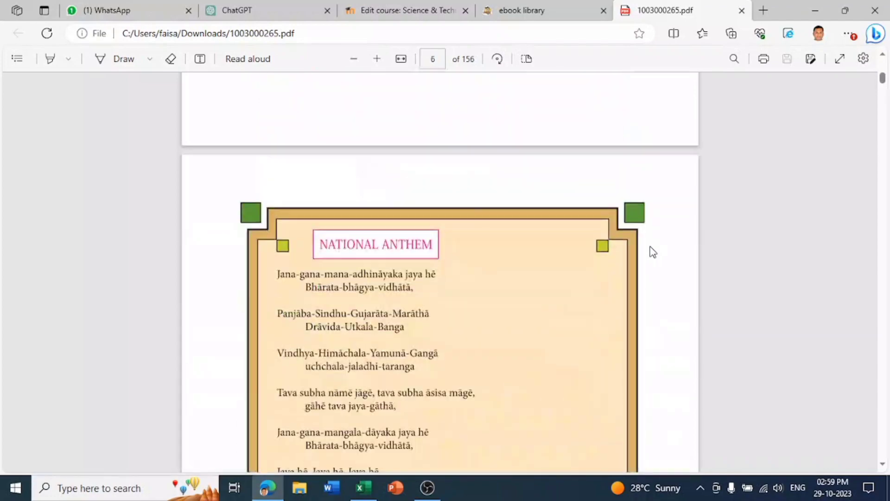
scroll(653, 252, down, 12)
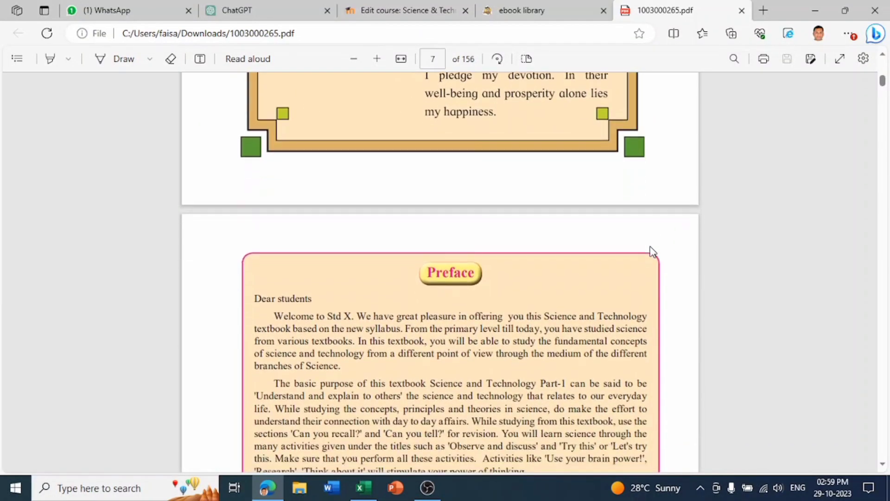
scroll(653, 252, down, 15)
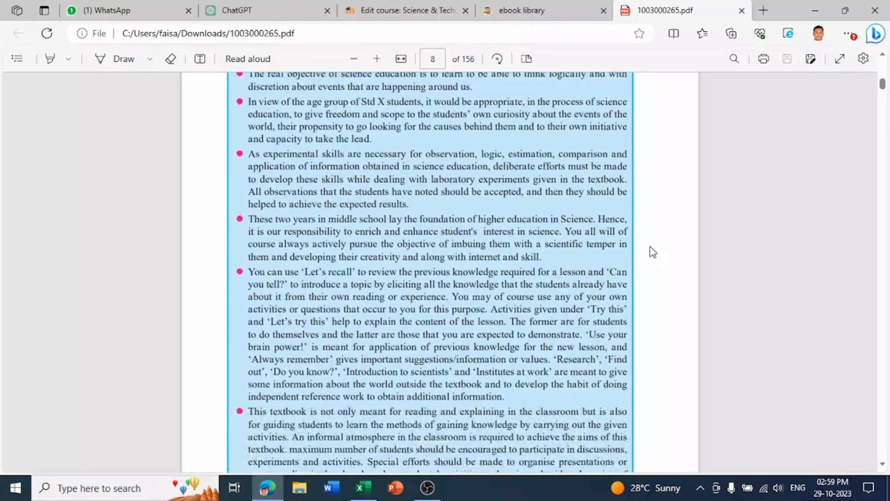
scroll(653, 252, down, 15)
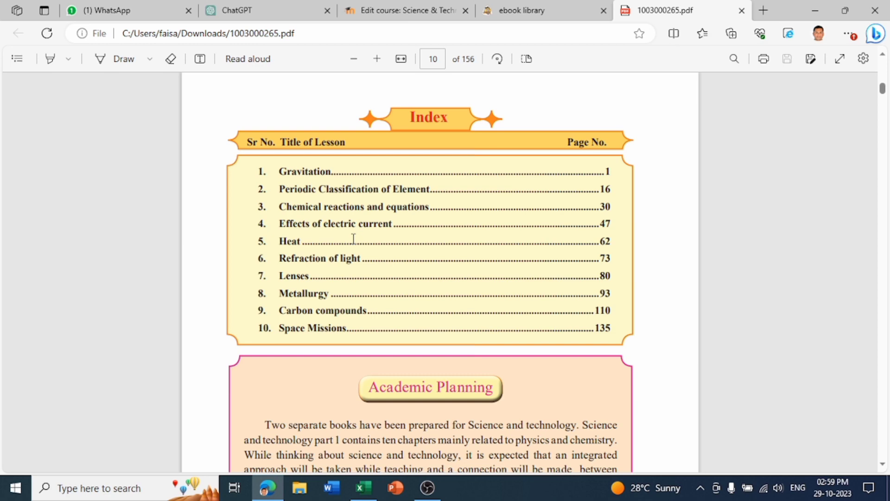
click(416, 14)
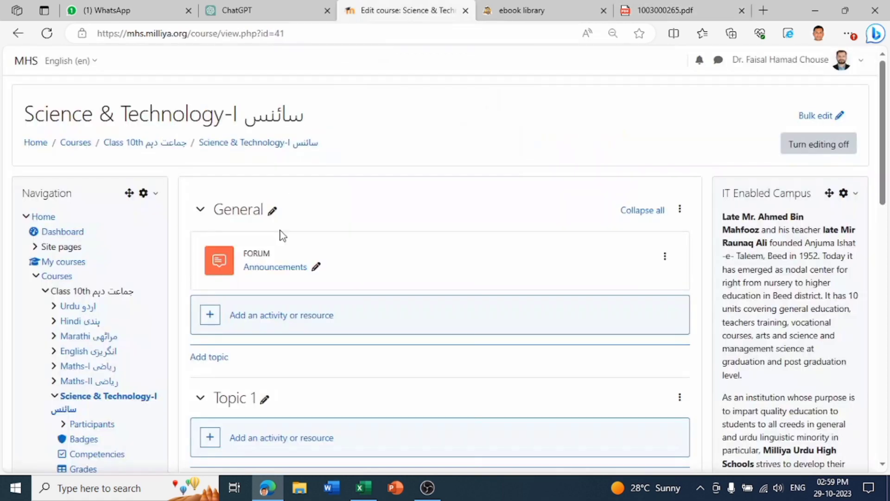
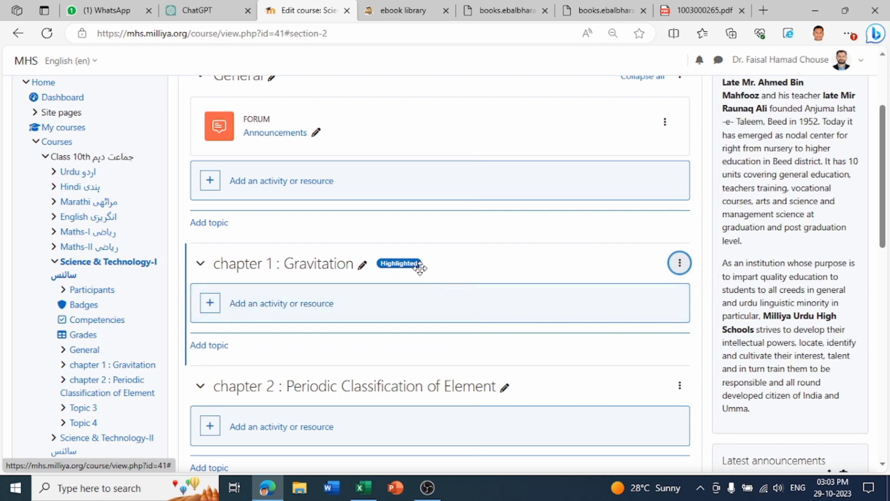
Step: Open the actions menu for chapter 1 : Gravitation
click(681, 264)
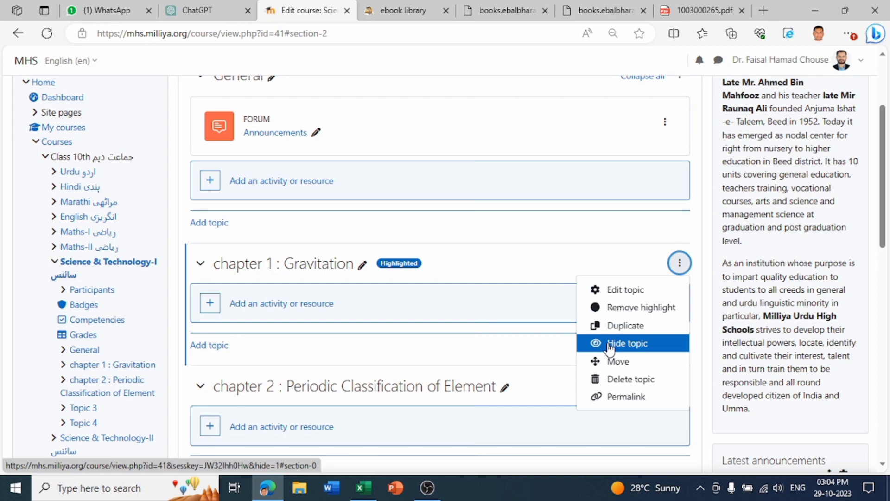
Step: Hide chapter 1 : Gravitation from students, then open its Edit topic settings
click(611, 348)
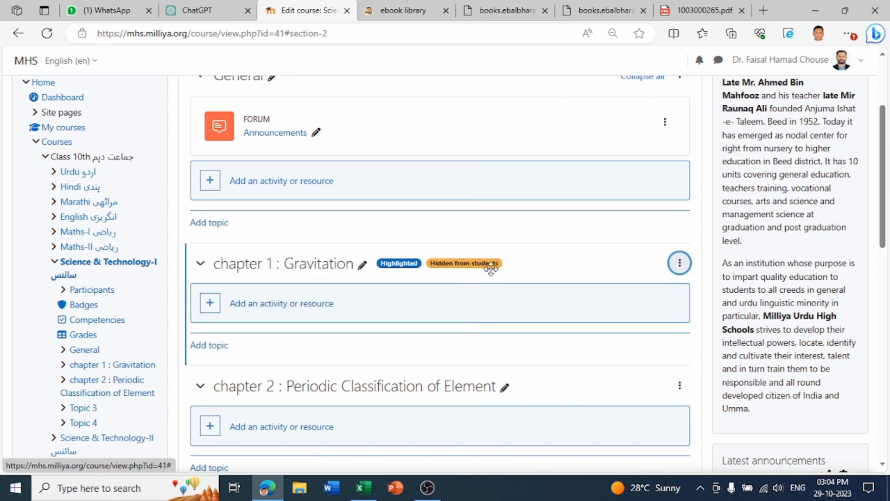
click(680, 263)
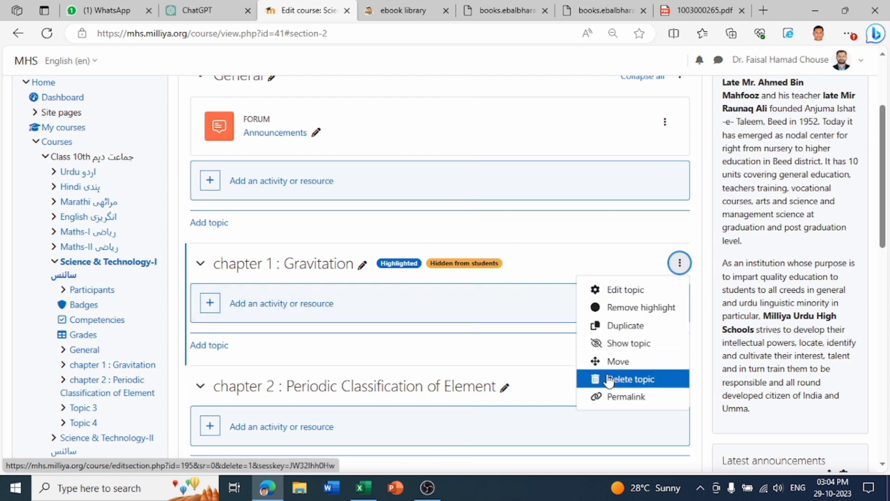
click(618, 290)
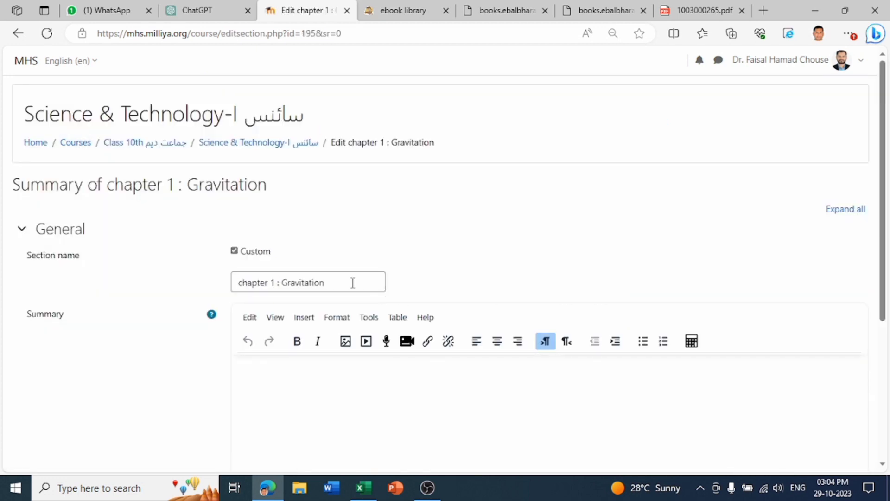
Step: Save the chapter 1 : Gravitation topic settings without changes
click(350, 282)
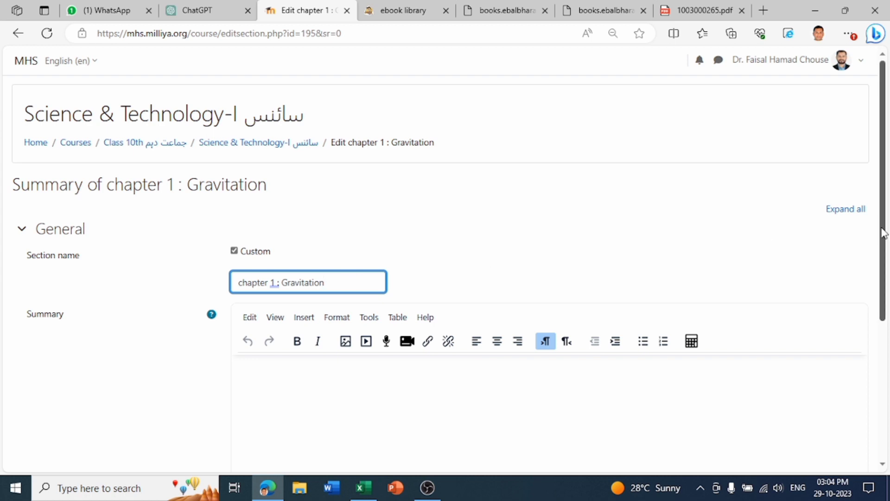
drag(884, 234, 876, 391)
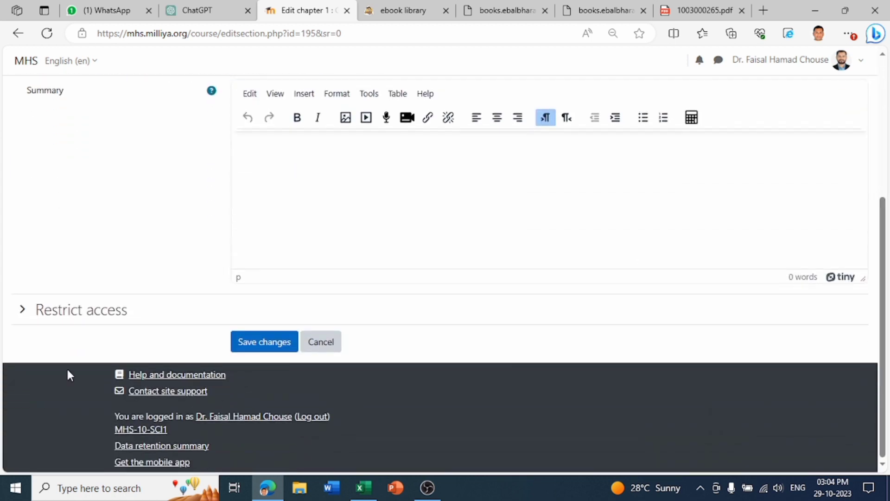
click(286, 345)
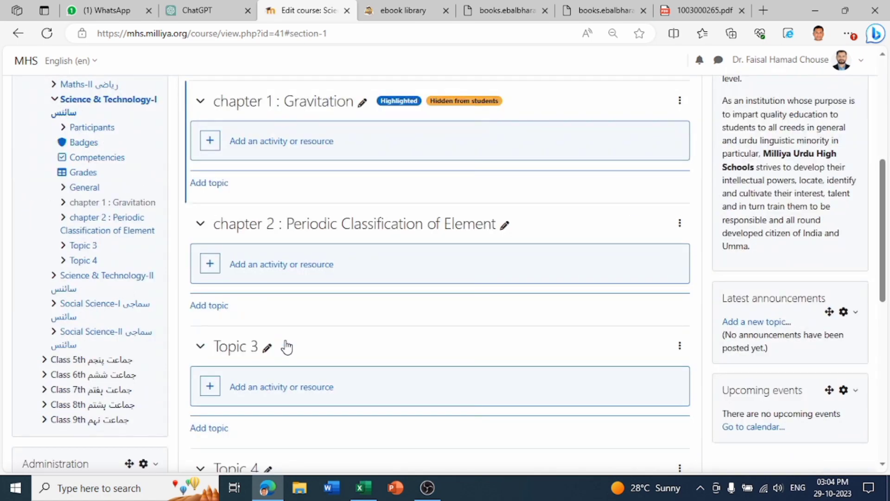
Step: Show chapter 1 : Gravitation to students again, then switch to the ebalbharati textbook tabs
click(679, 103)
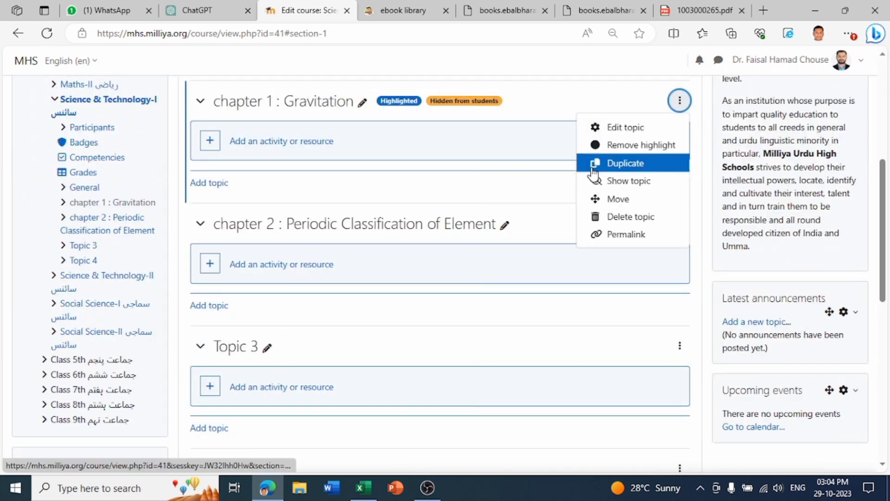
click(630, 186)
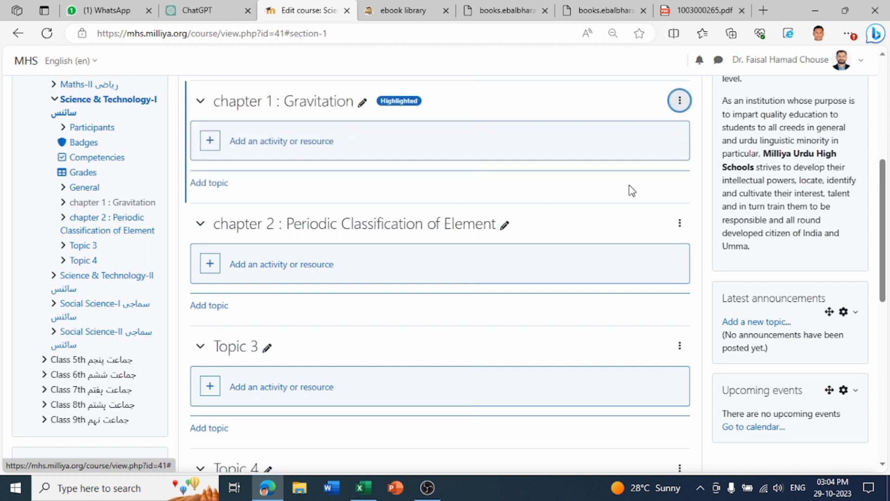
click(679, 102)
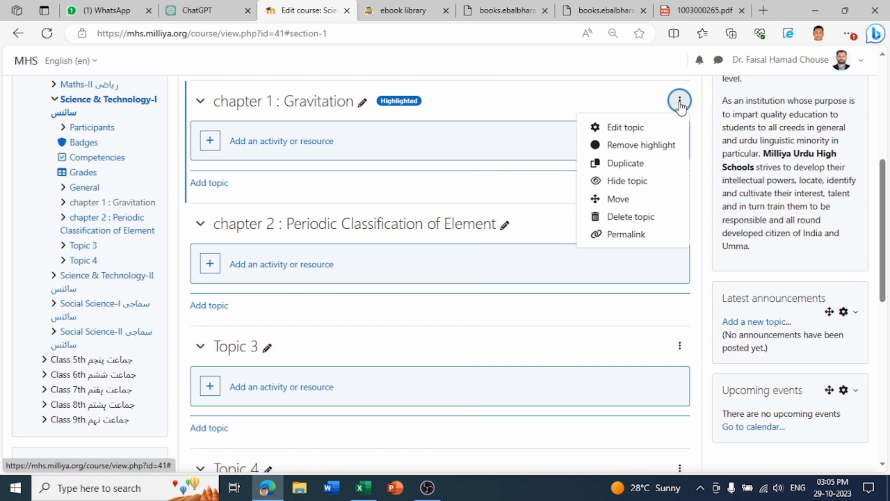
click(539, 101)
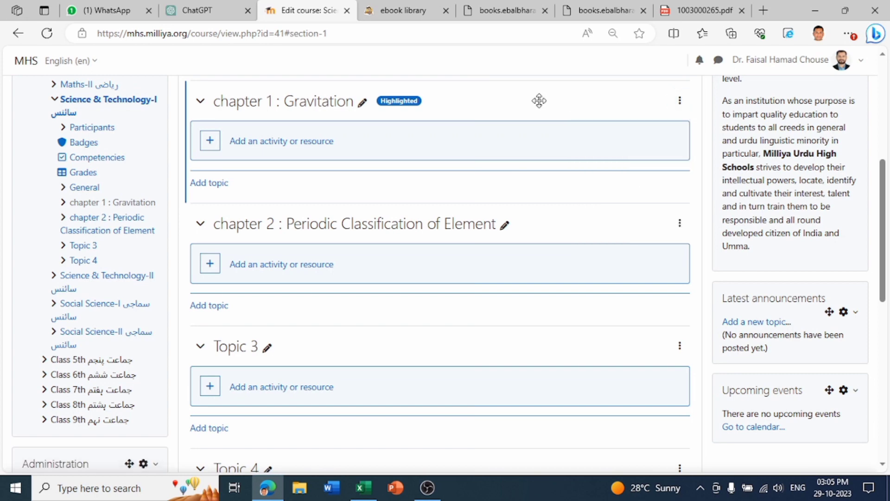
click(519, 13)
click(584, 13)
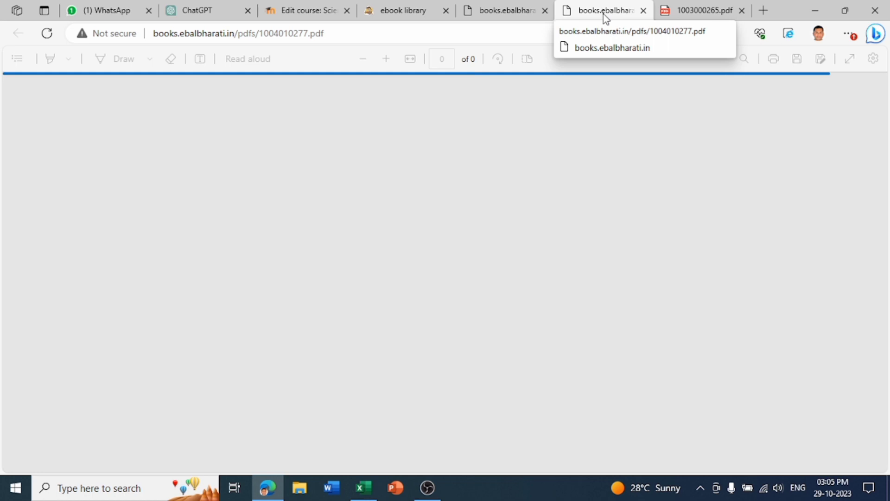
Step: Switch tabs to the downloaded 1003000265.pdf showing its Index page
click(505, 16)
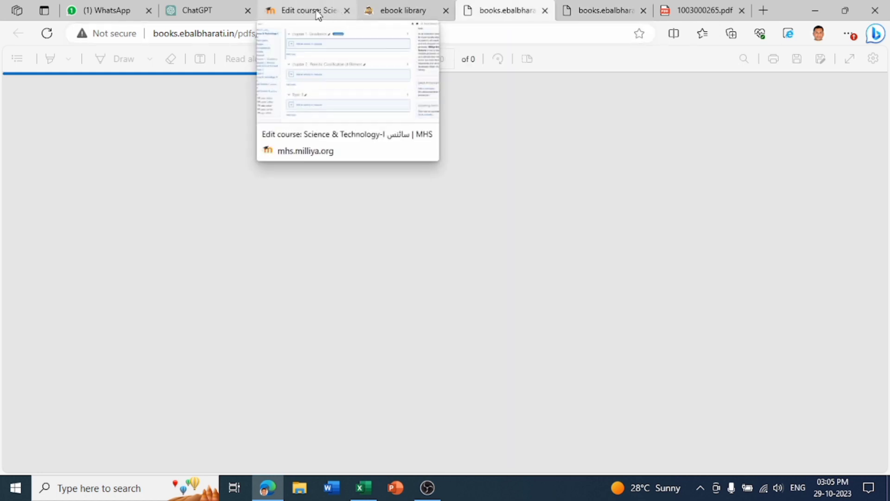
click(318, 14)
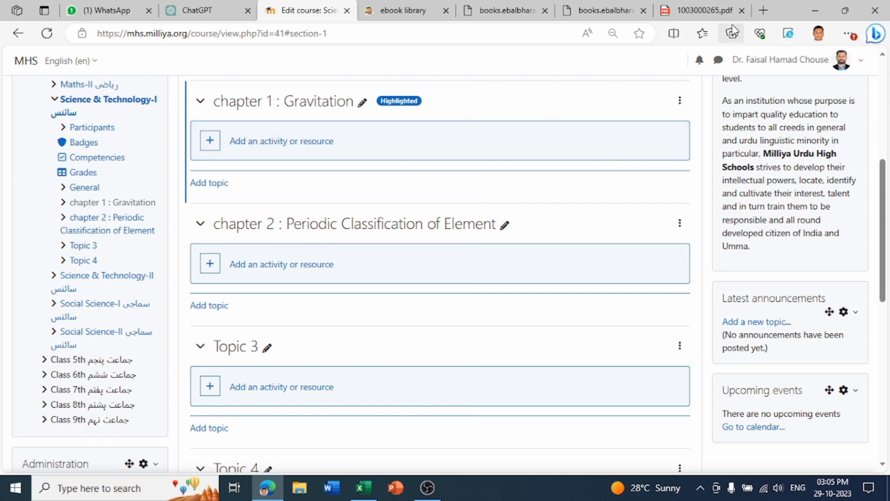
click(710, 12)
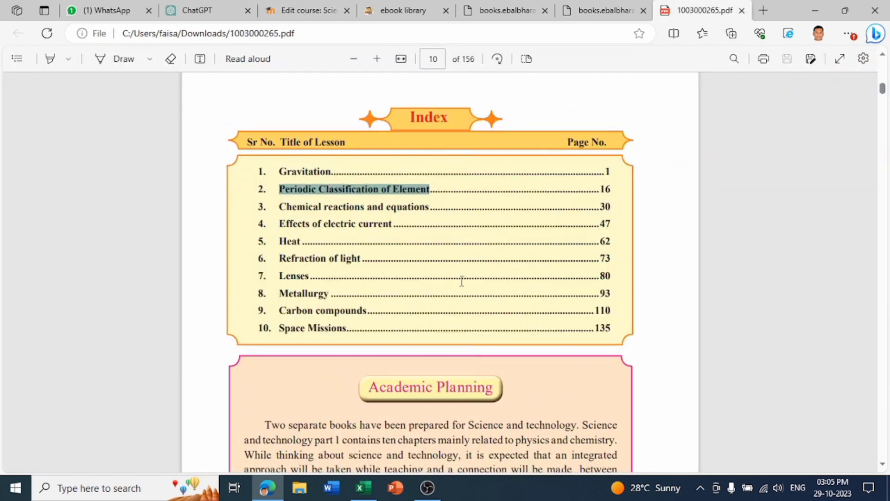
click(461, 262)
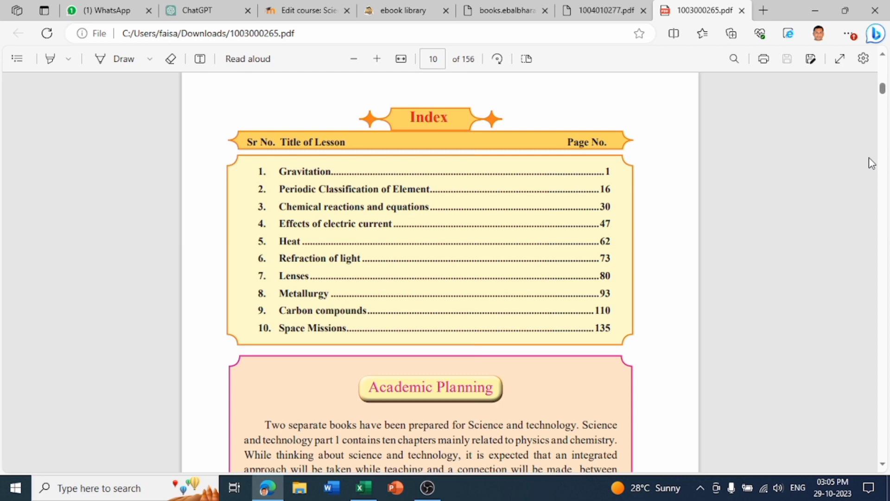
scroll(872, 164, down, 20)
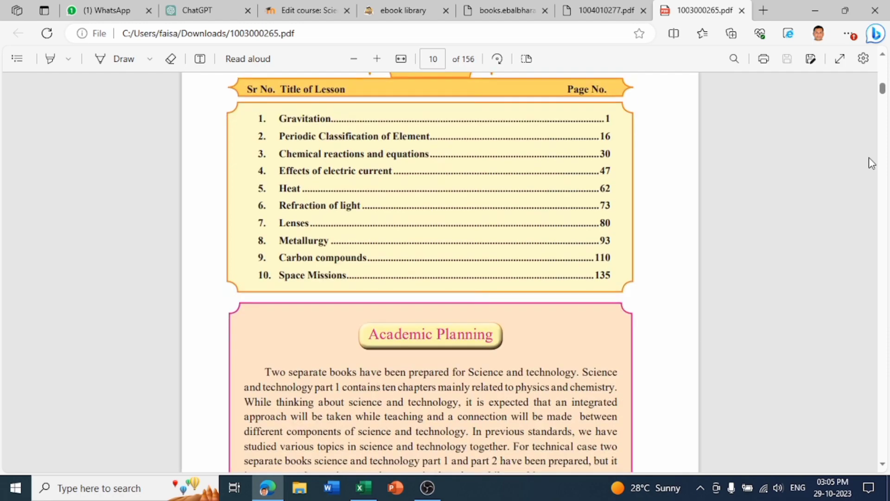
scroll(872, 163, down, 20)
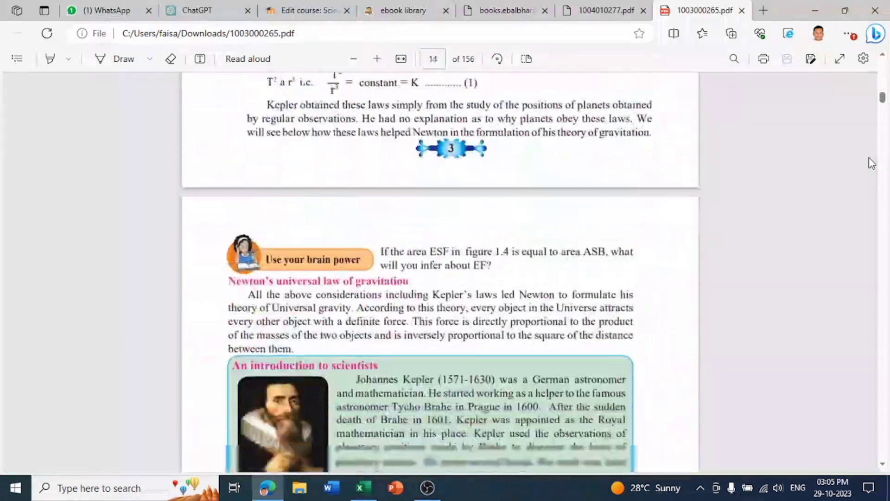
scroll(872, 164, down, 20)
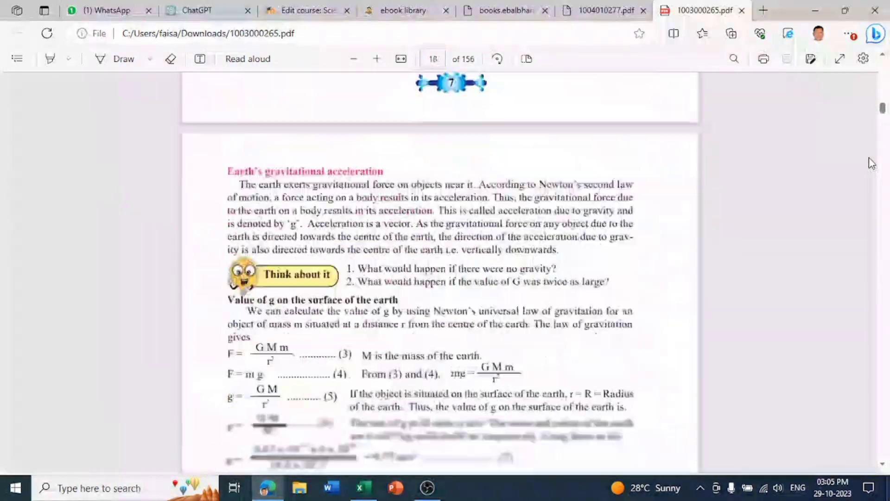
scroll(872, 163, up, 15)
scroll(872, 163, up, 20)
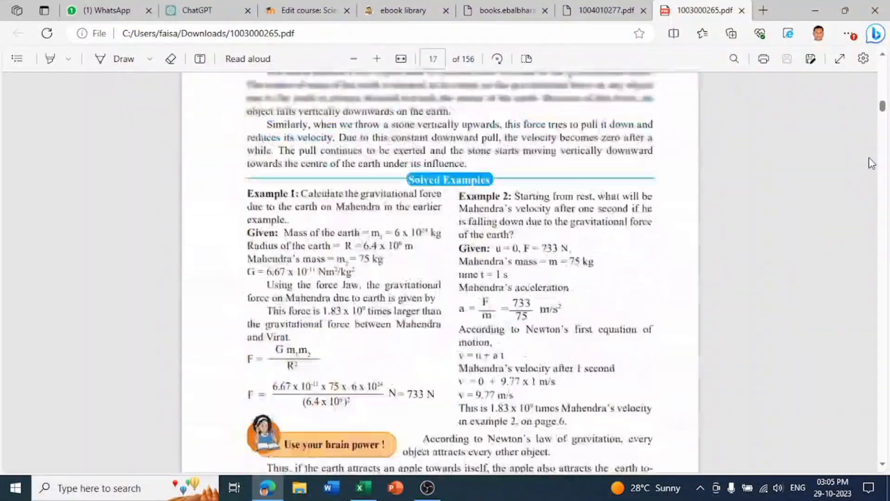
scroll(872, 163, up, 20)
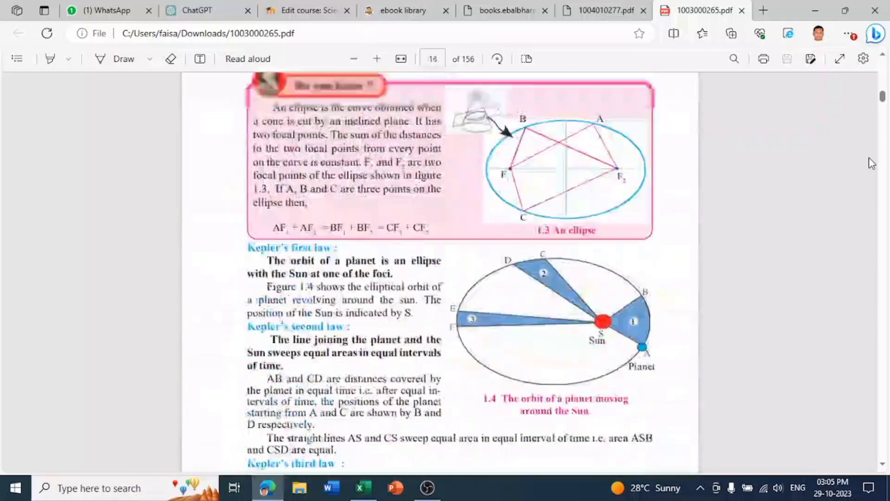
scroll(872, 164, up, 10)
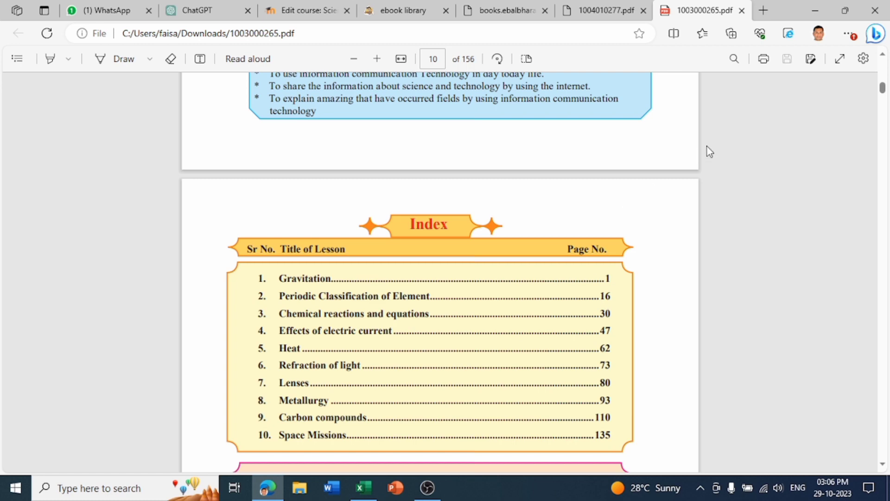
Step: Google 'pdf splitter', refine to 'pdf split online', and open iLovePDF's Split PDF result
click(764, 10)
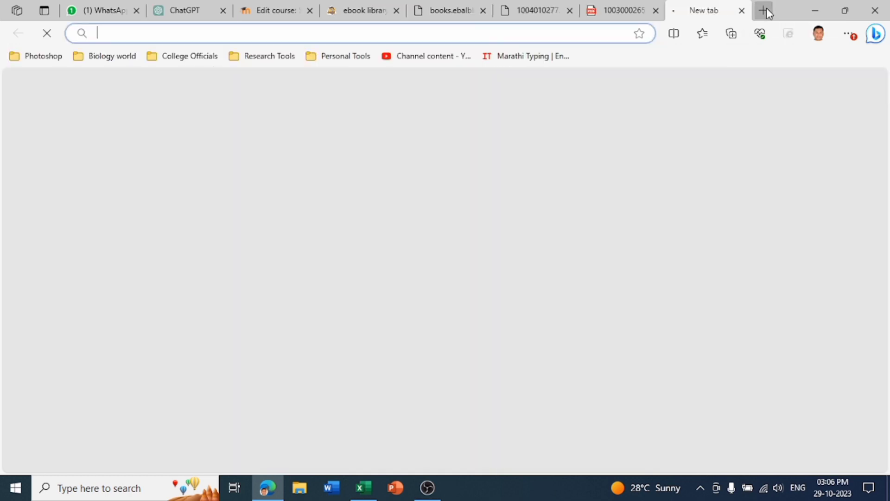
text(w)
key(Return)
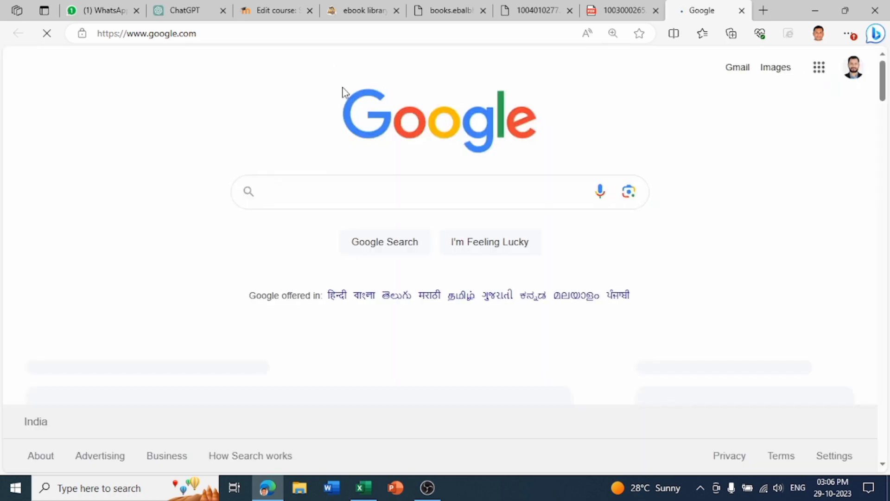
text(pdf s)
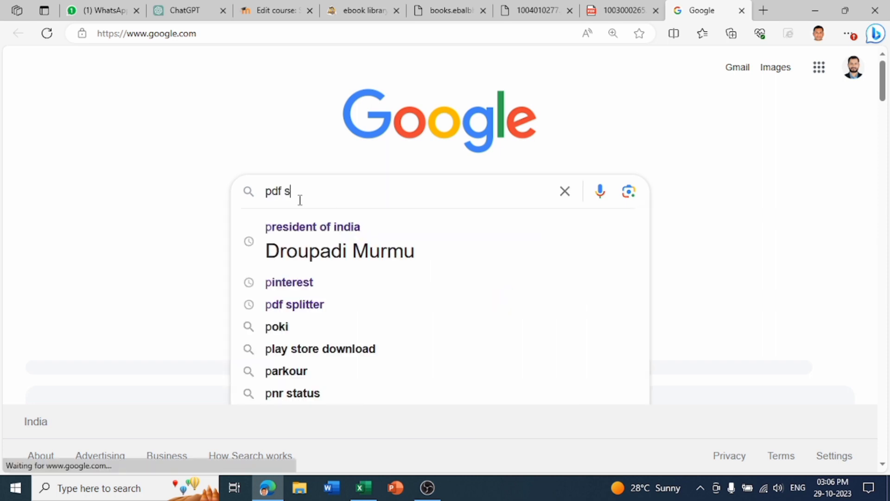
text(plitter)
key(Return)
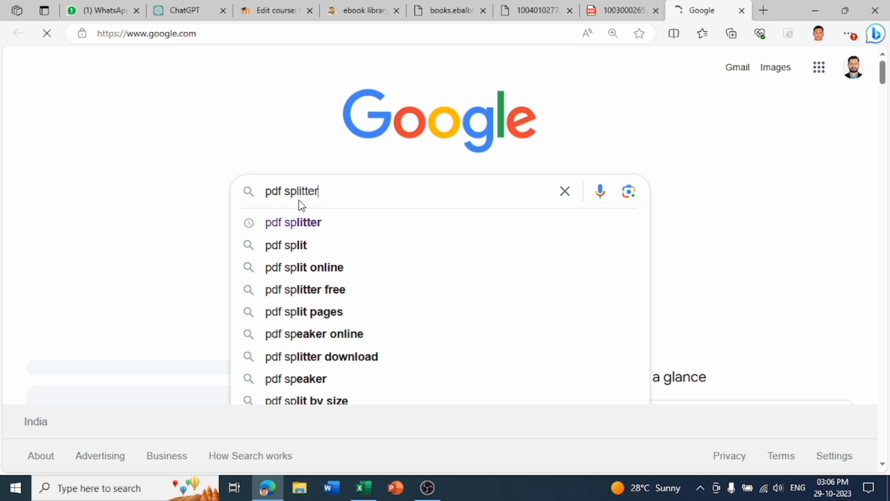
click(325, 269)
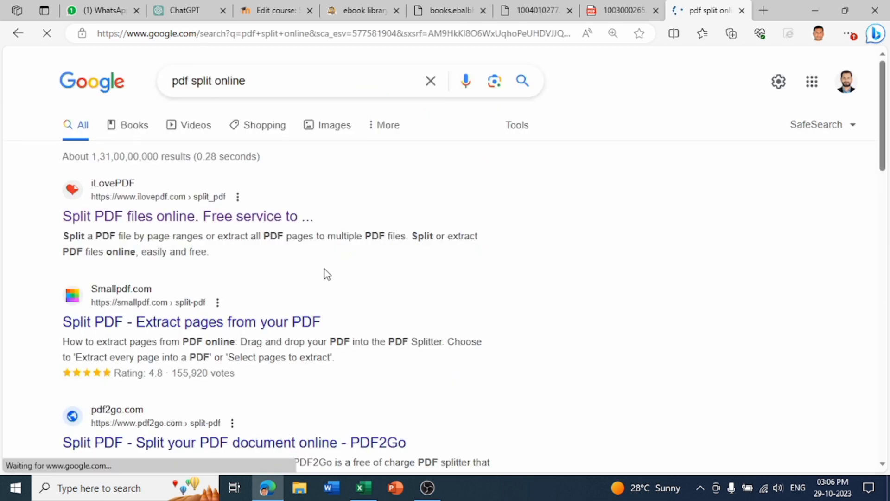
click(110, 224)
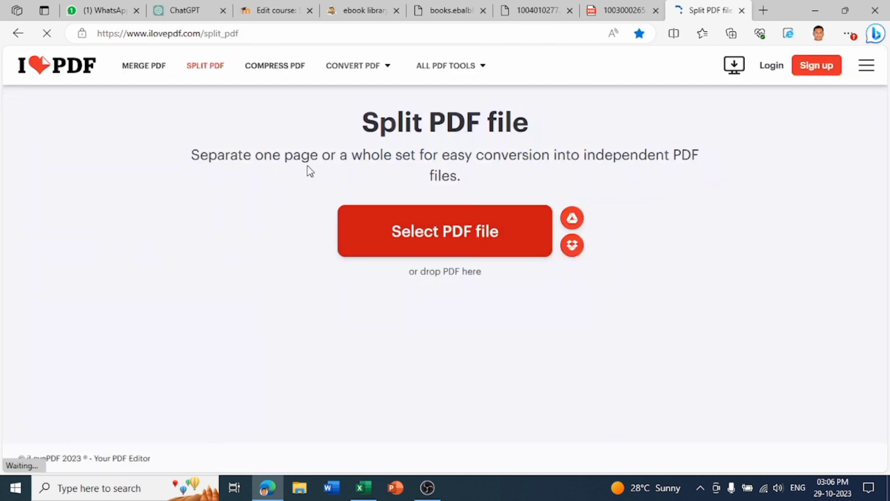
Step: Upload 1003000265.pdf from Downloads into iLovePDF's split tool
click(472, 231)
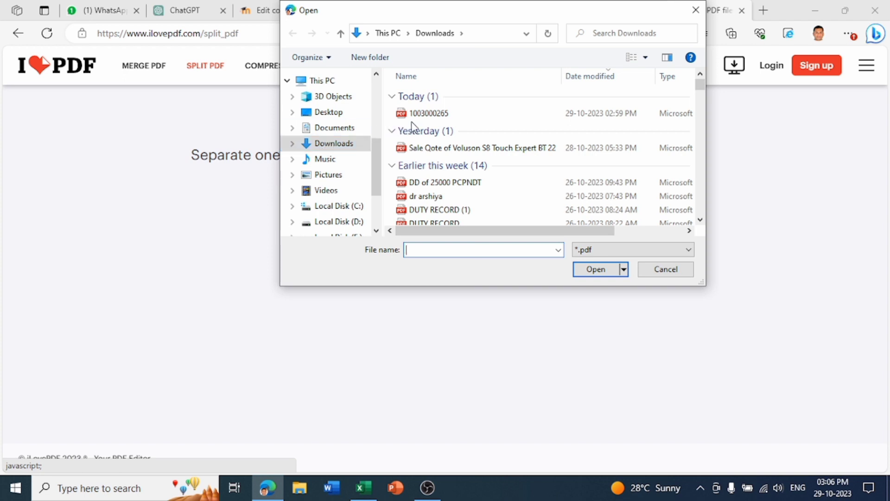
click(439, 116)
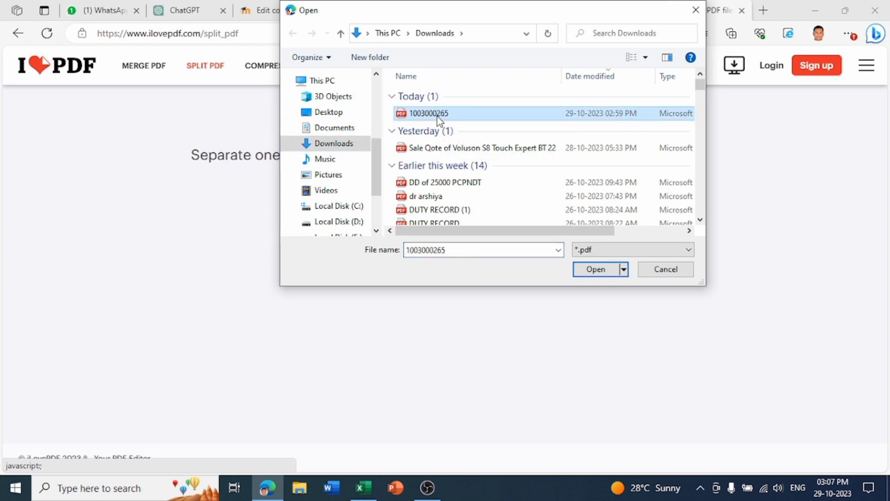
click(592, 270)
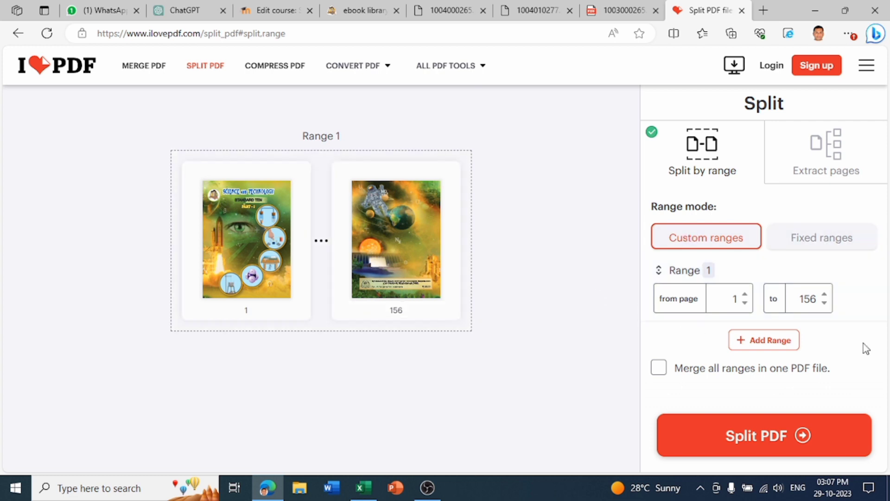
Step: Raise Range 1's starting page to 11
click(745, 295)
click(746, 295)
click(747, 295)
click(746, 296)
click(747, 295)
click(747, 295)
click(747, 296)
click(747, 295)
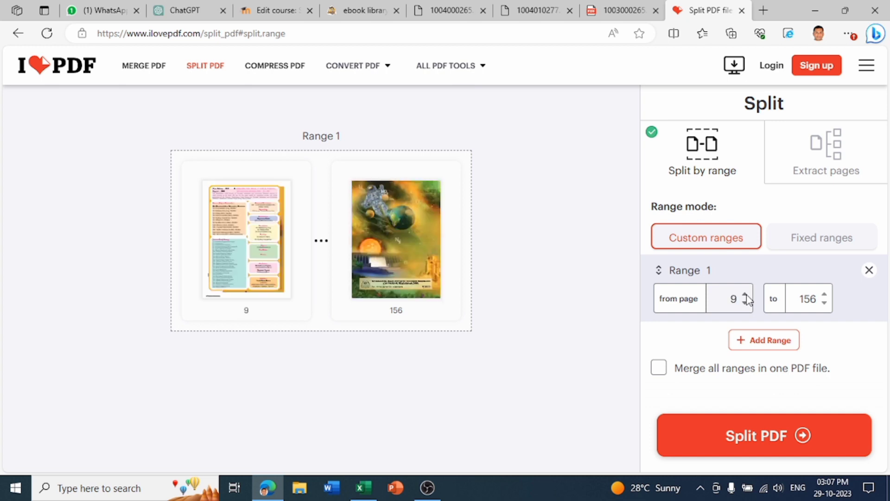
click(745, 296)
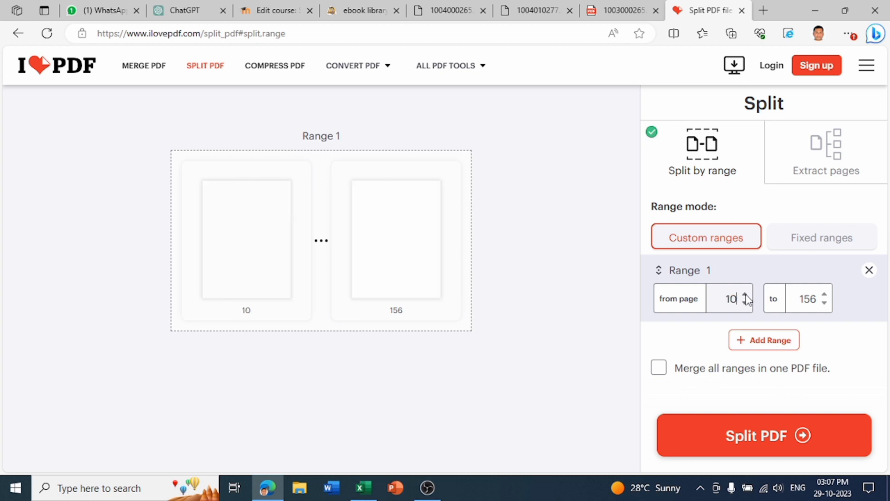
click(745, 295)
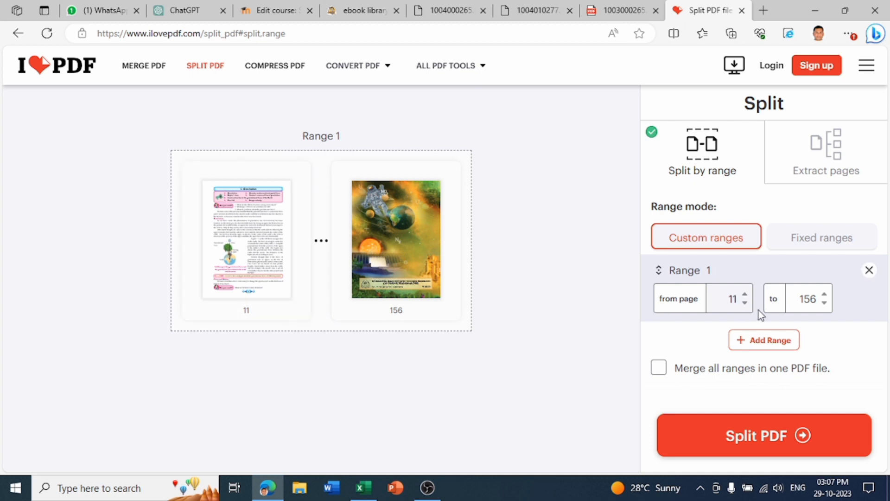
Step: Set Range 1's end page to 36
double_click(806, 299)
text(126)
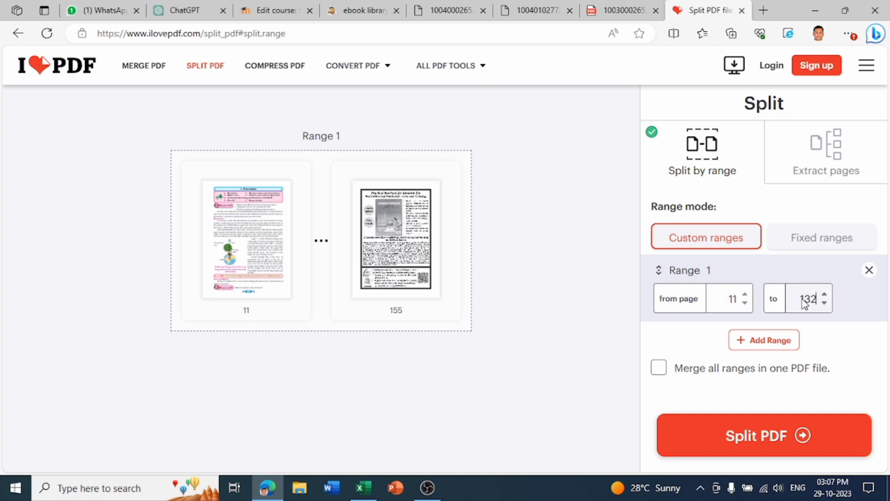
drag(805, 301, 825, 306)
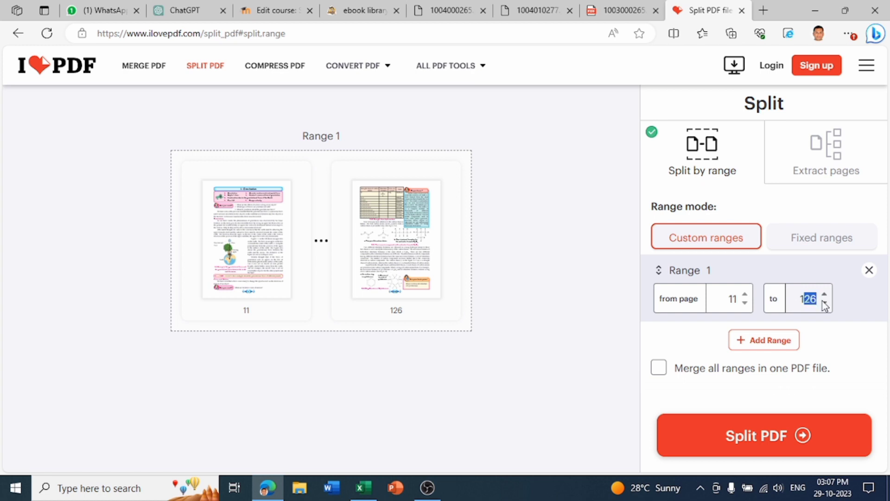
key(BackSpace)
key(BackSpace)
text(29)
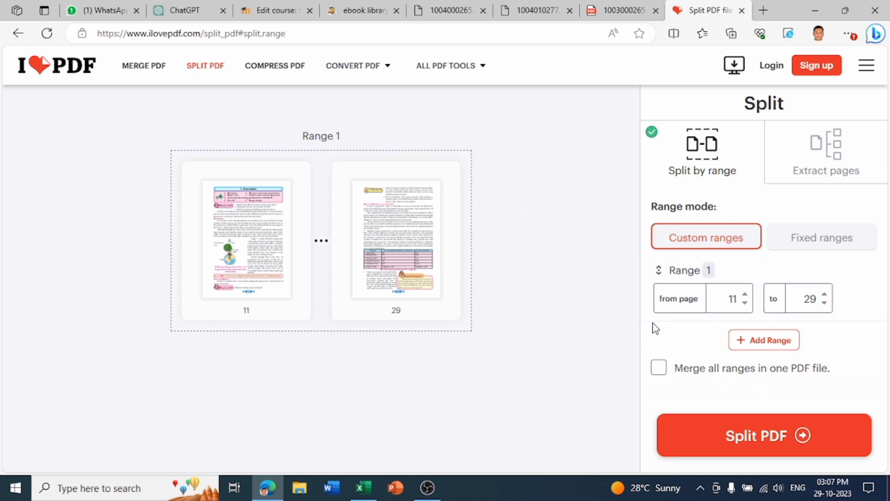
click(824, 295)
click(824, 295)
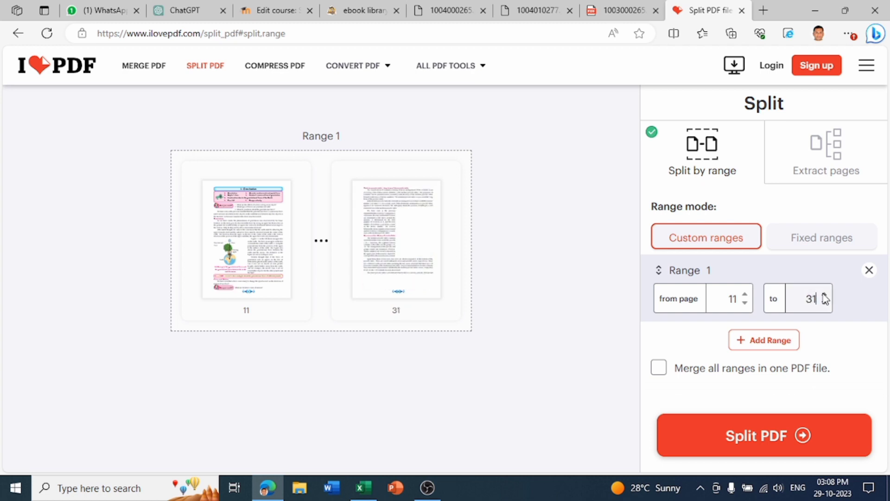
click(824, 294)
click(824, 295)
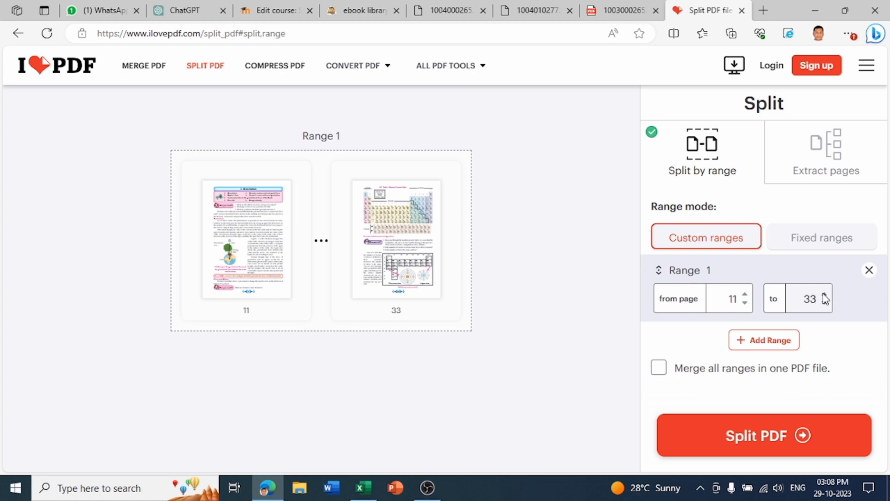
click(826, 296)
click(825, 295)
click(825, 296)
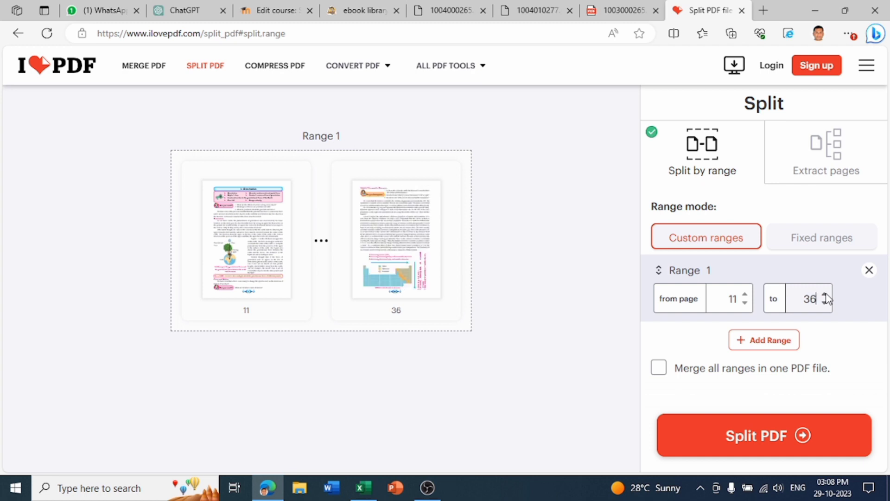
click(825, 295)
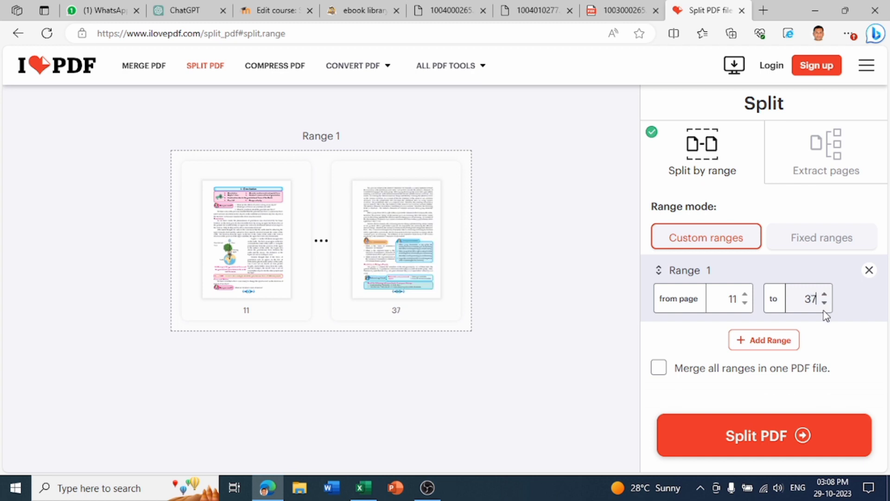
click(825, 302)
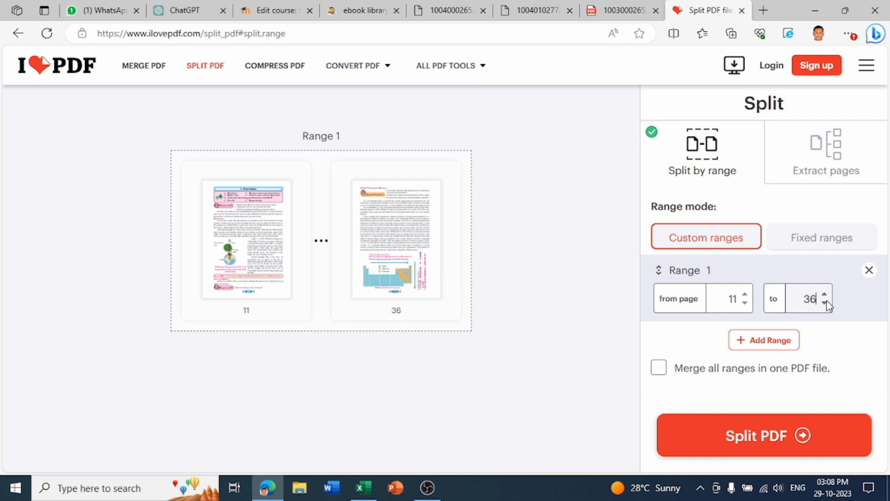
Step: Add Range 2 covering pages 37–41
click(762, 349)
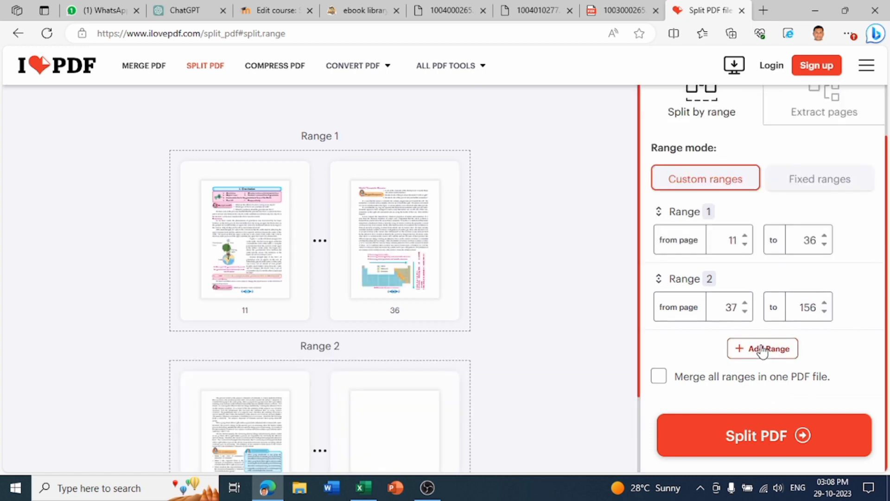
double_click(809, 308)
text(41)
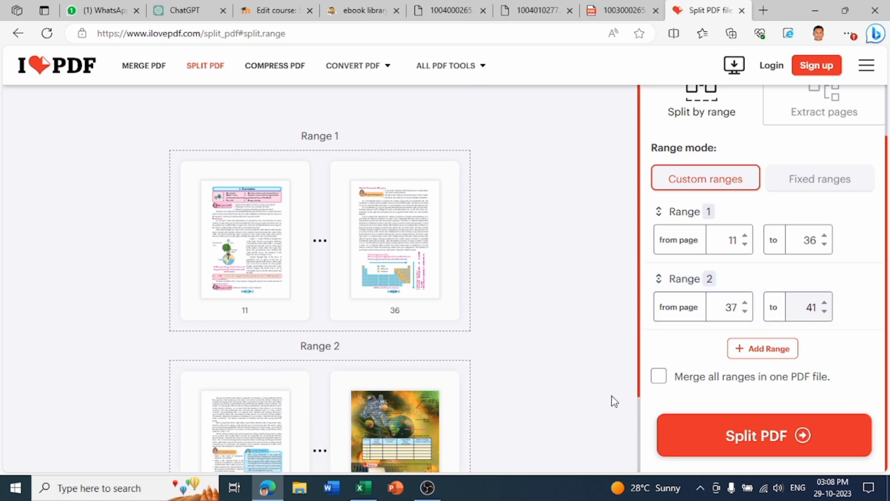
mouse_move(639, 343)
mouse_down()
mouse_move(645, 414)
mouse_move(642, 348)
mouse_up()
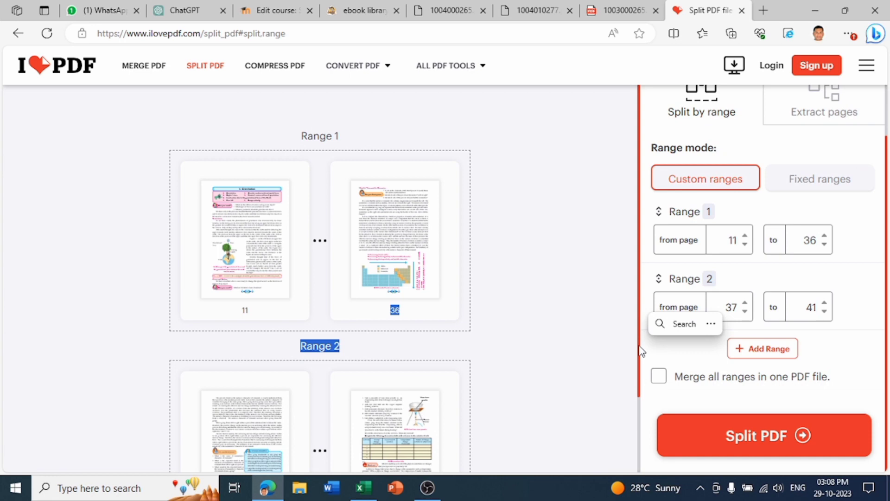
Step: Add Range 3 for pages 42–53 and Range 4 for pages 54–67
click(772, 352)
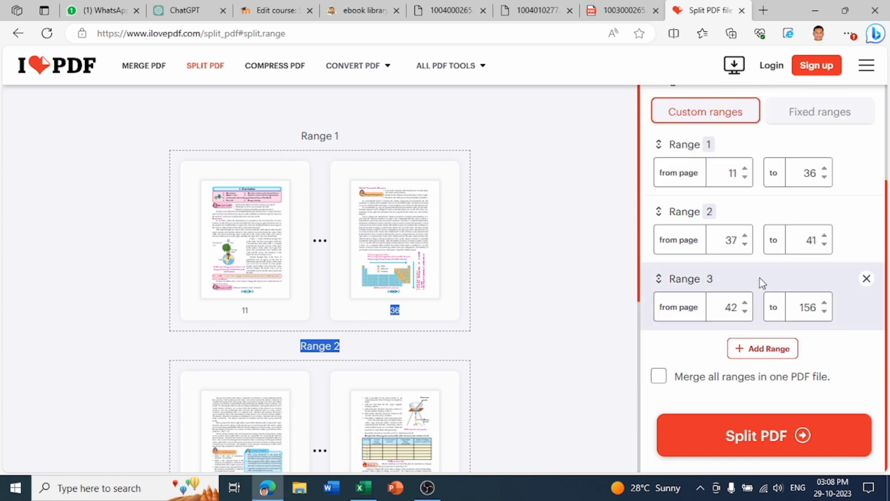
double_click(731, 307)
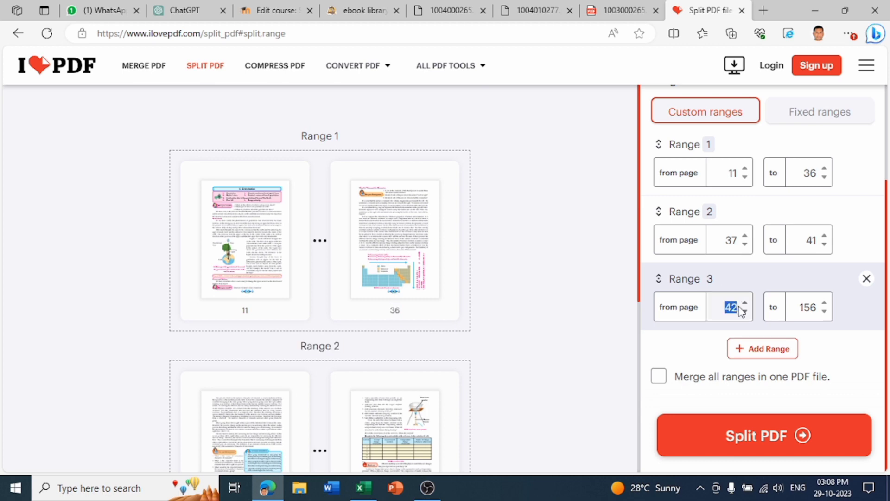
double_click(812, 308)
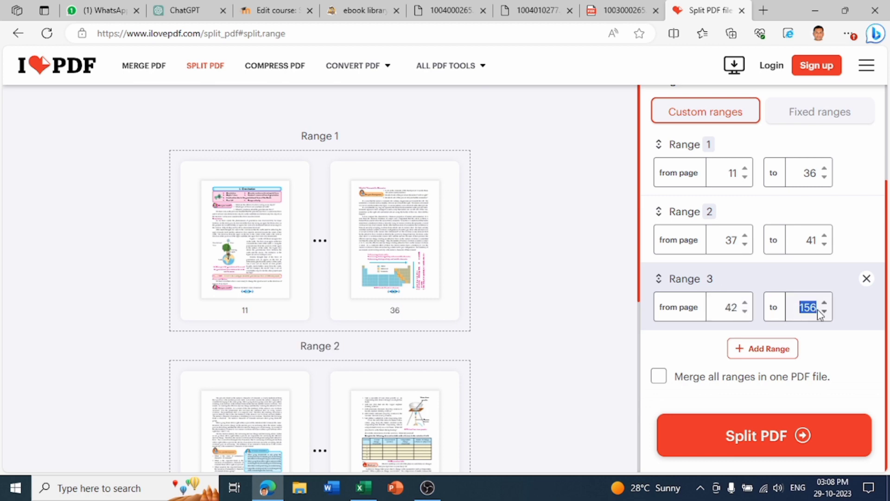
text(53)
click(848, 354)
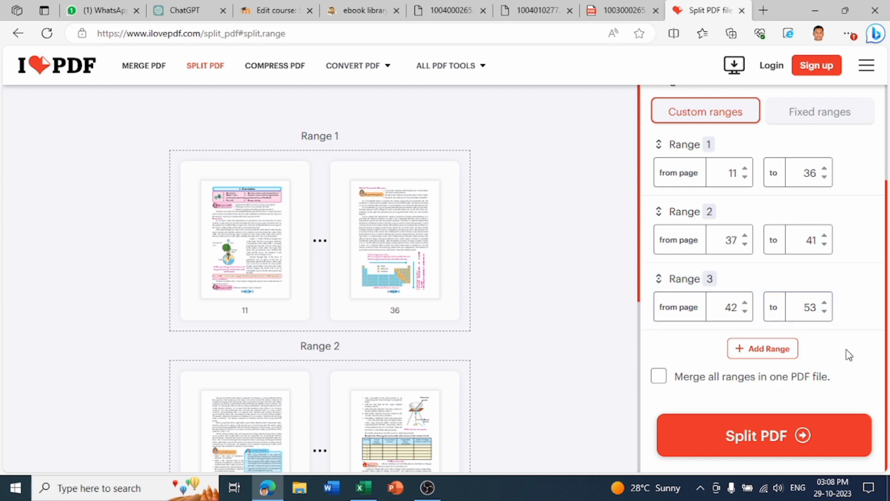
click(766, 351)
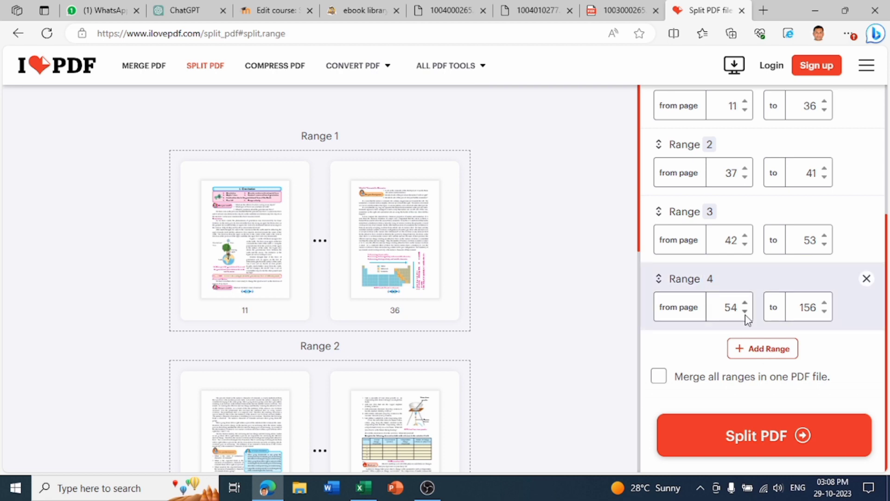
click(805, 307)
double_click(806, 307)
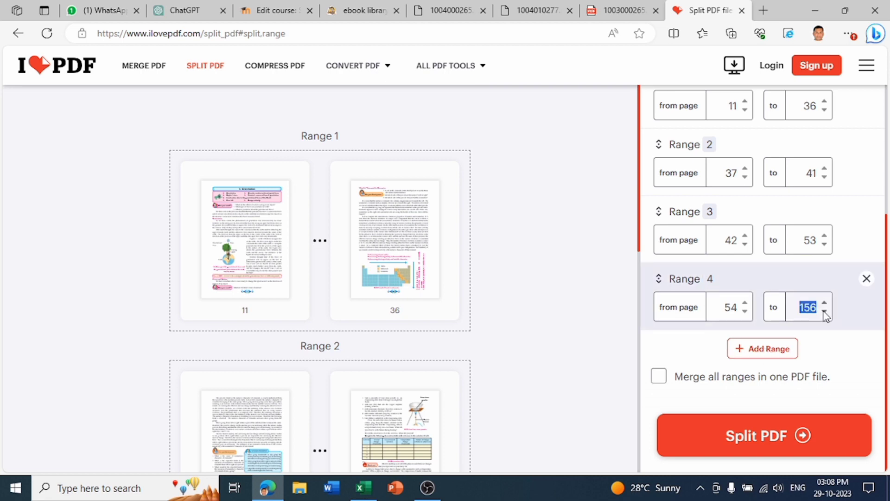
text(67)
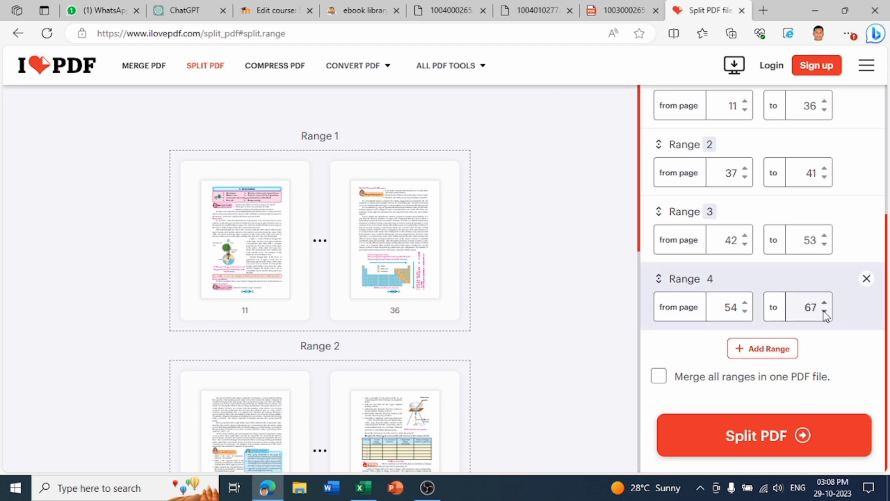
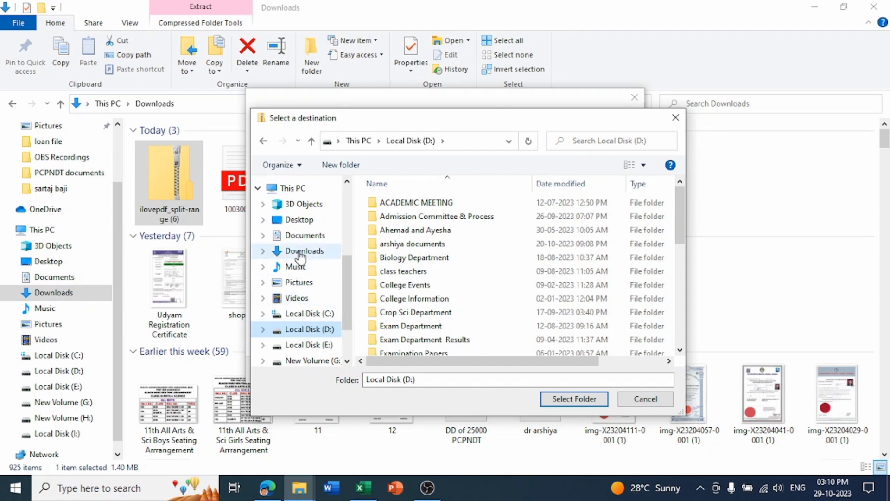
Step: Browse into D:\MOODLE 2022 and the text books folder, then cancel that destination choice
click(405, 326)
key(m)
key(o)
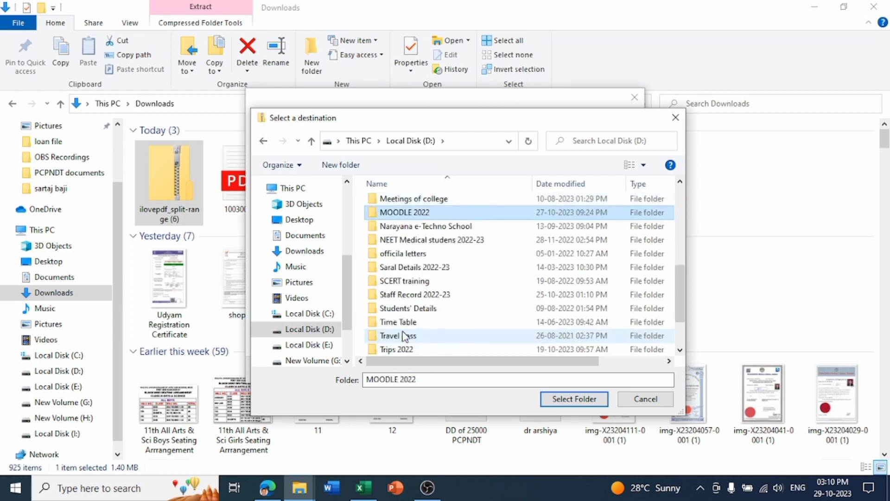
key(Return)
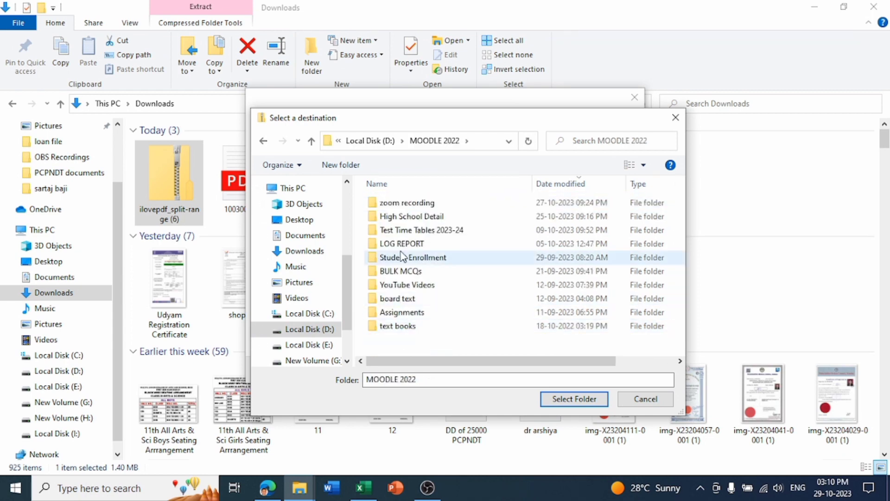
click(405, 235)
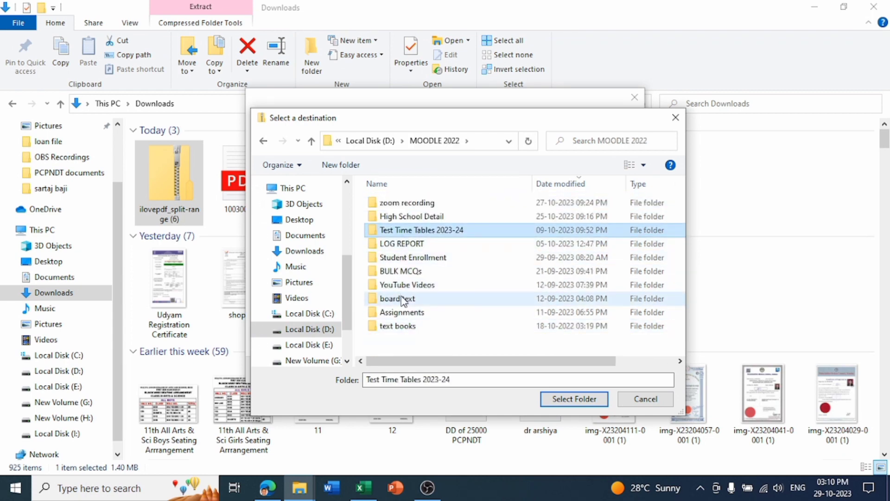
double_click(393, 326)
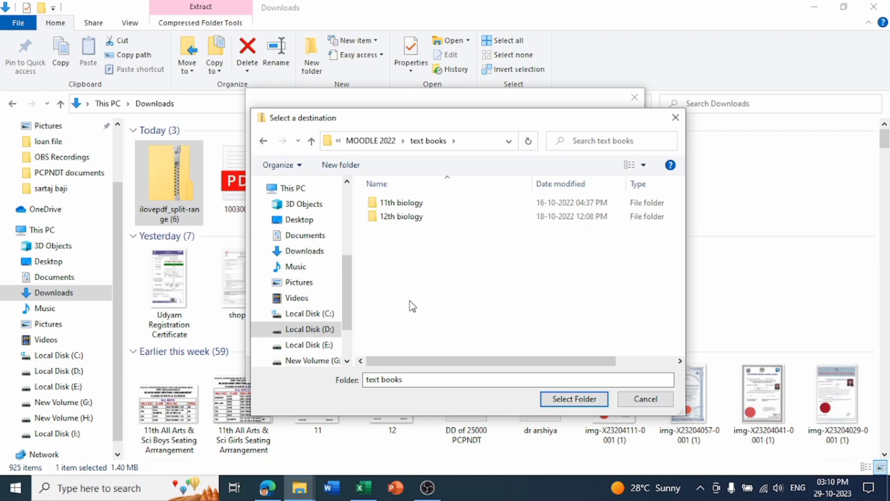
click(655, 402)
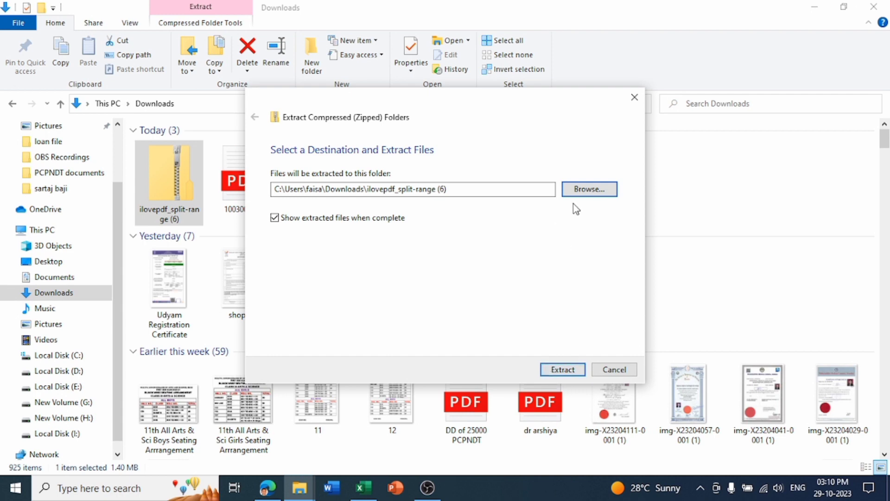
Step: Select D:\MOODLE 2022\board text as the destination and extract the zip's PDFs there
click(586, 193)
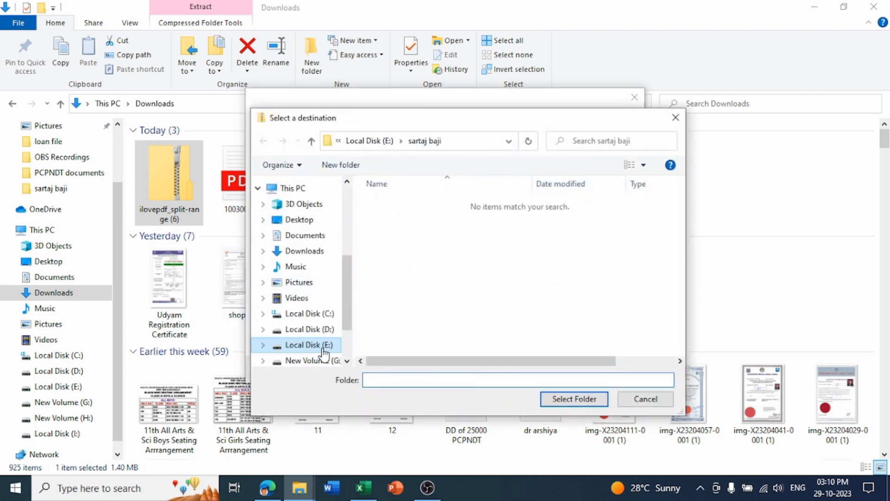
click(321, 346)
click(324, 329)
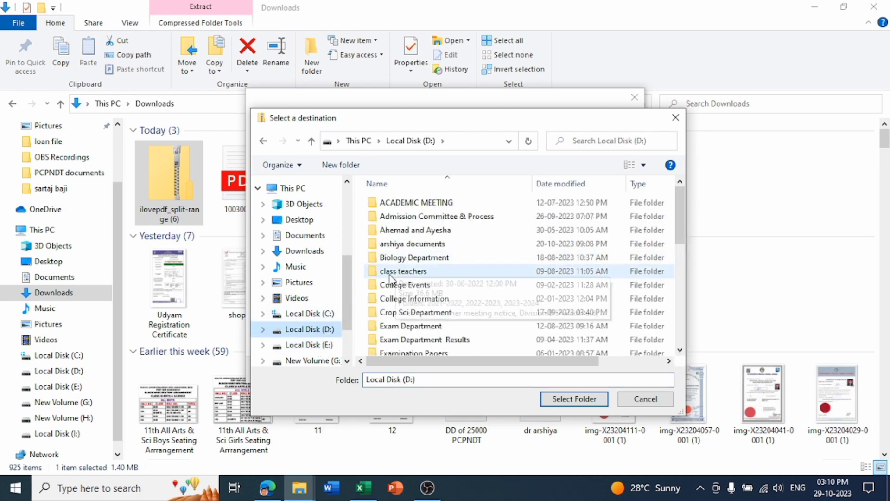
click(394, 271)
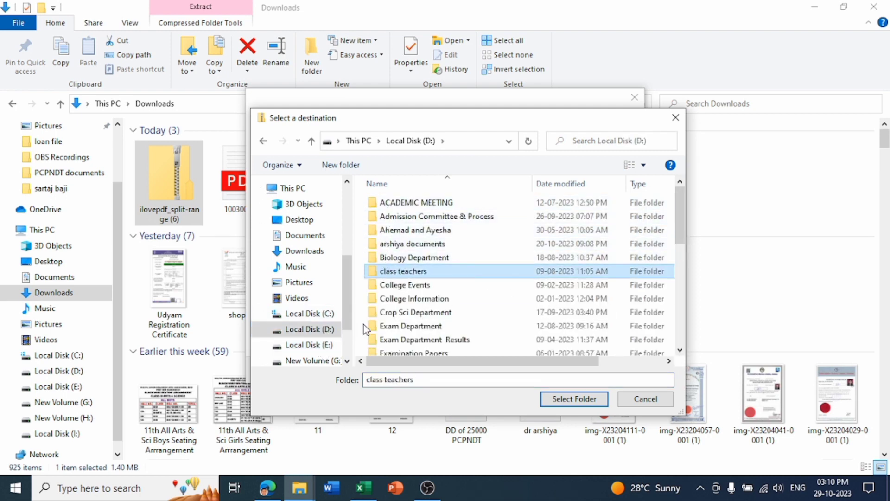
text(mo)
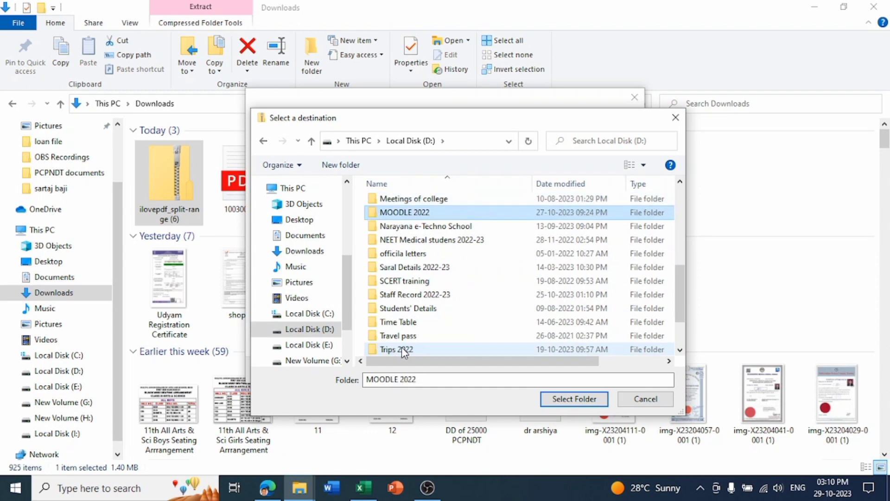
key(Return)
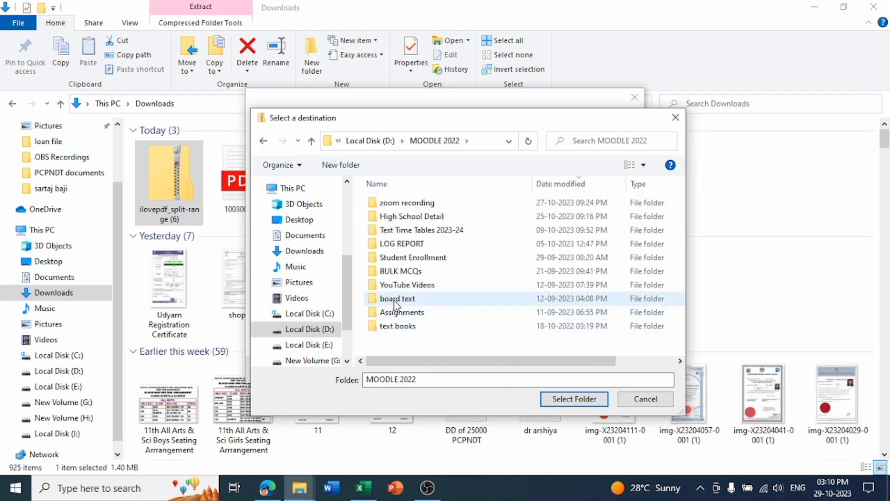
double_click(395, 300)
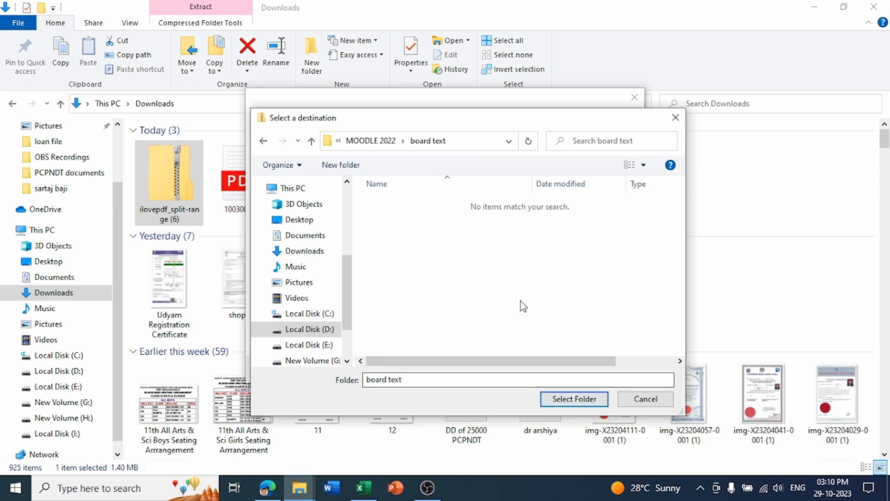
click(569, 399)
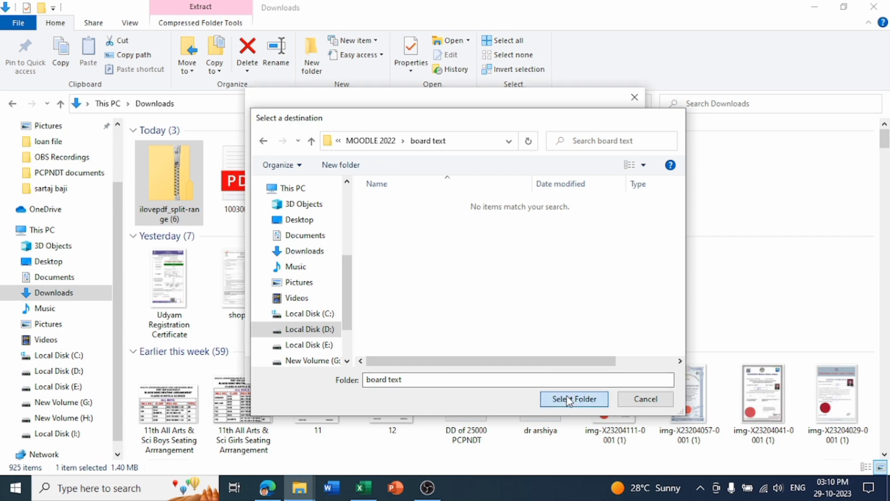
click(559, 369)
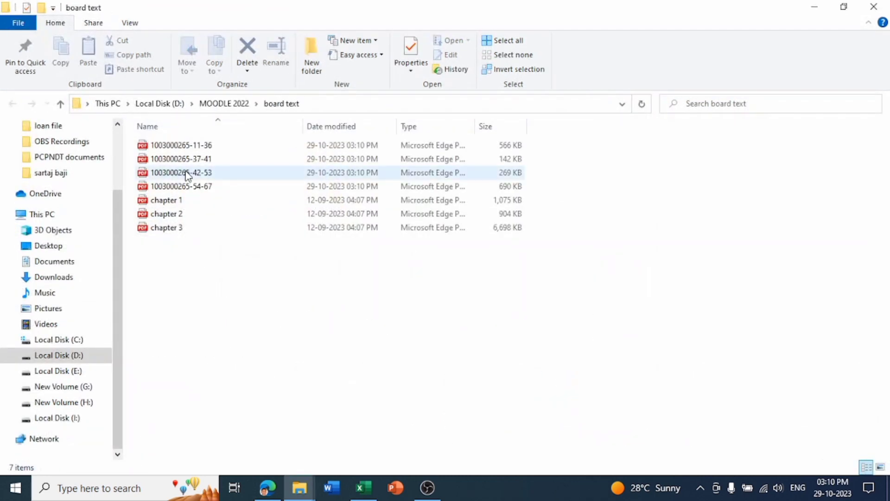
Step: Rename the first extracted PDF to '1. gravitation'
click(221, 148)
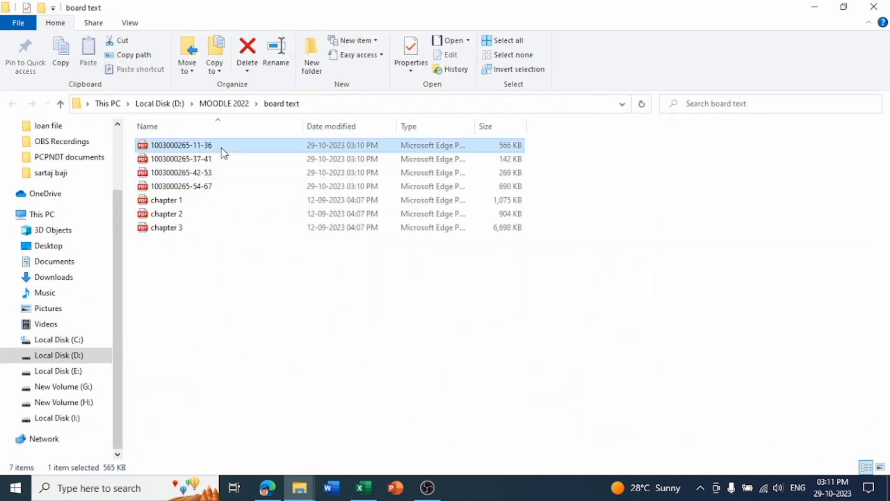
click(223, 147)
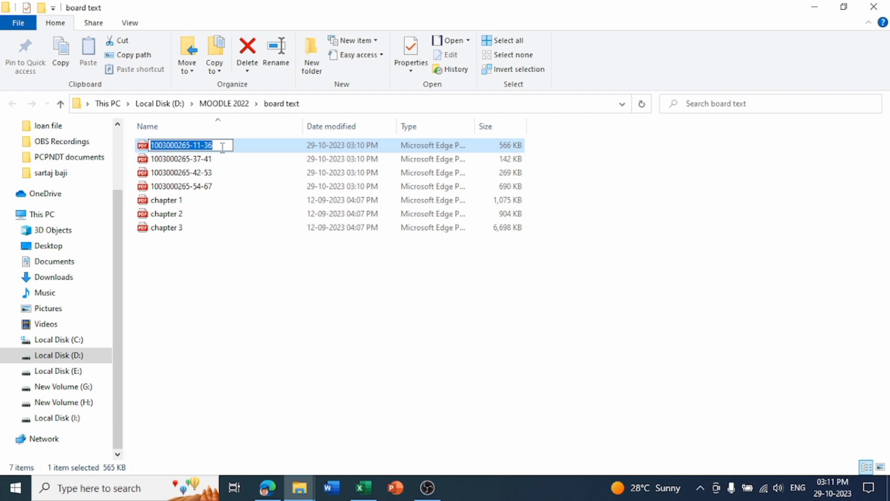
text(1. gra)
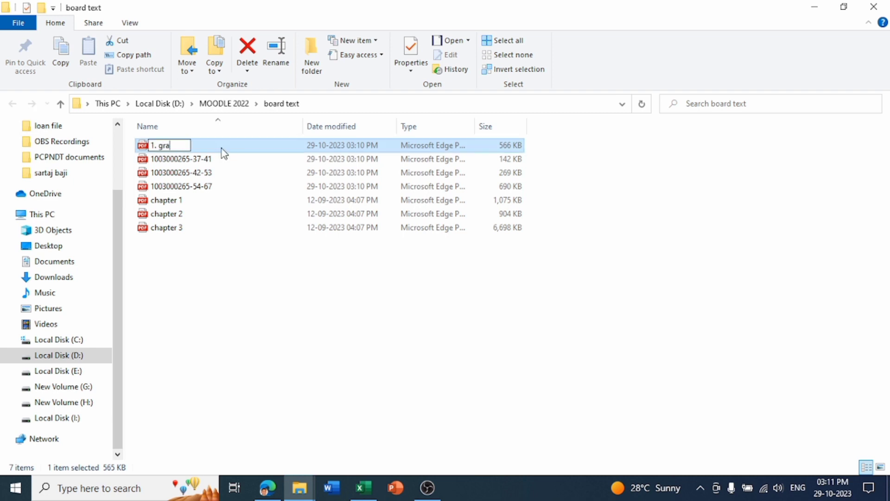
text(vitation)
click(204, 162)
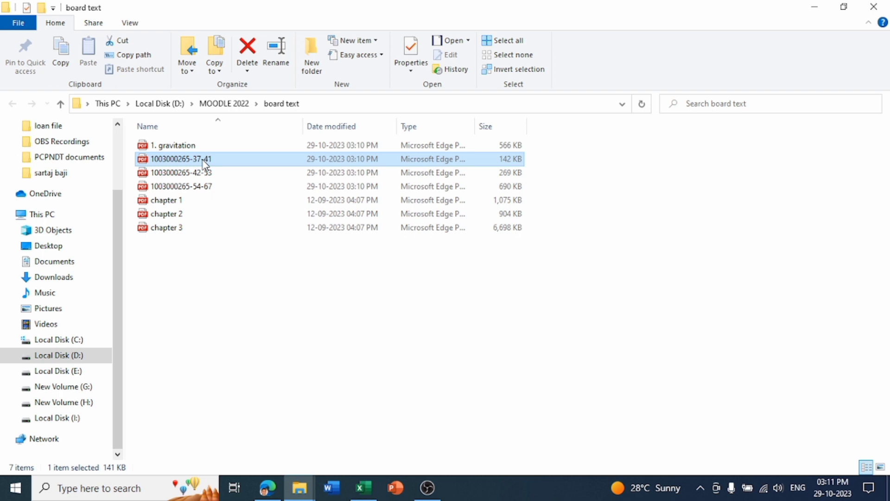
Step: Rename the second PDF to '2. classification of periodic elements' and close the folder window
click(205, 159)
text(2.)
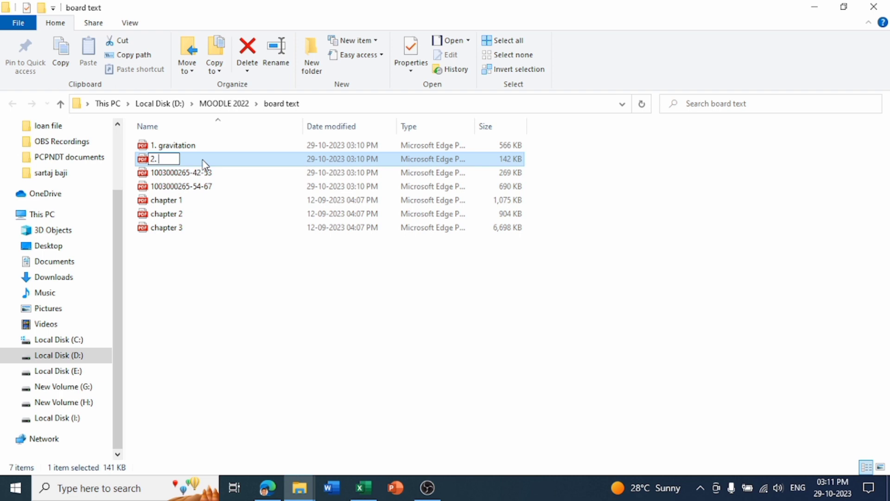
text( classifica)
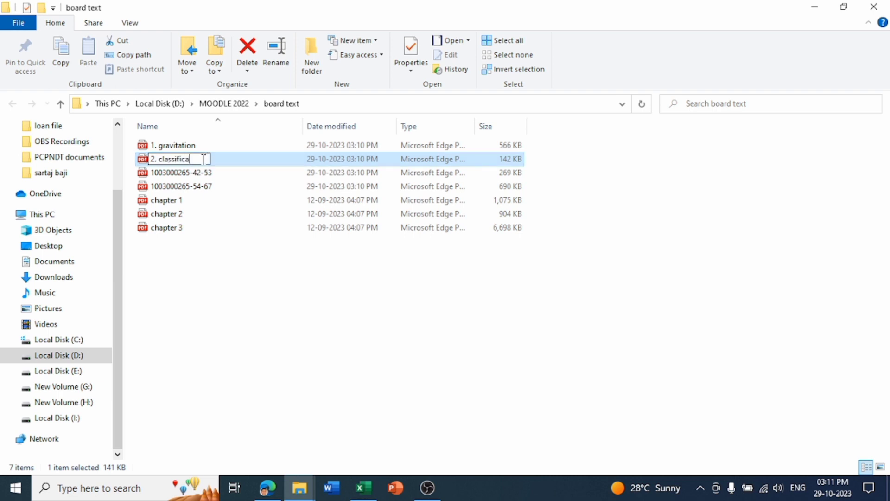
text(tion of per)
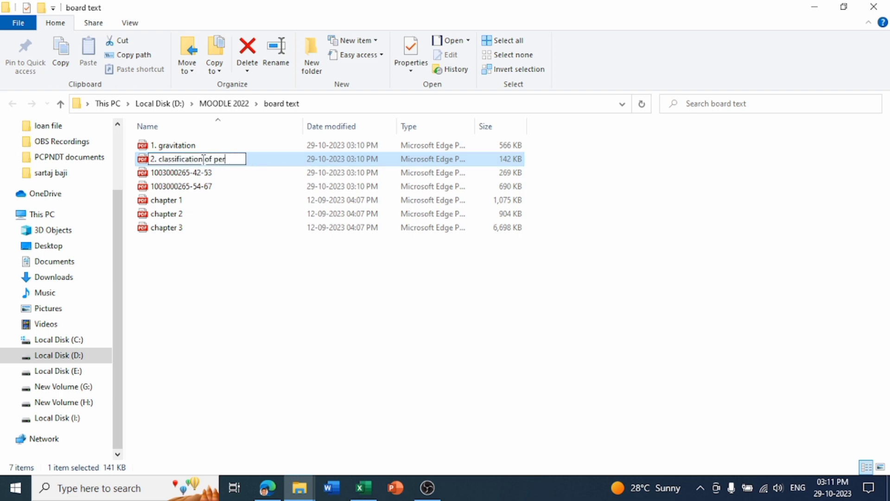
text(iodic elem)
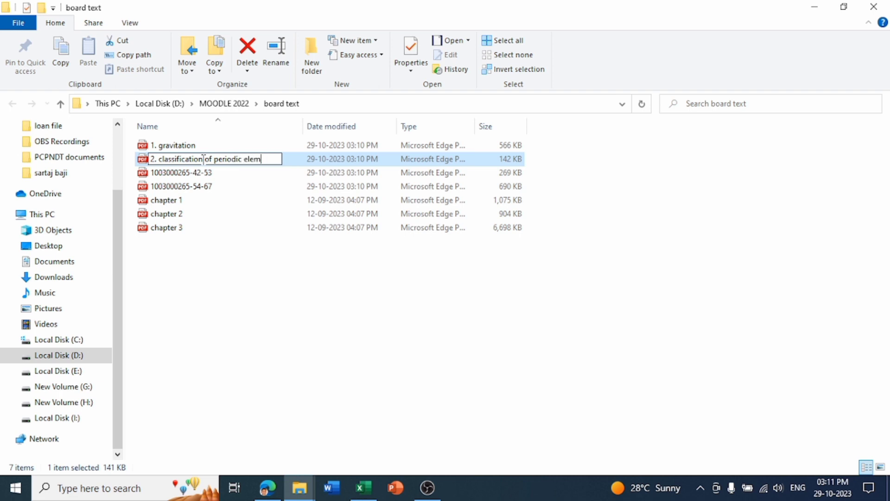
text(ents)
click(258, 300)
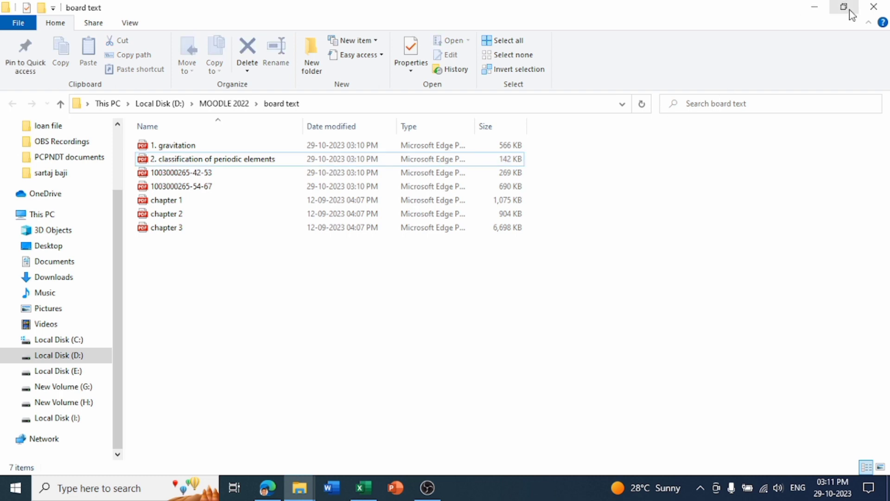
click(874, 8)
Step: Back on the Moodle course, add a File resource under chapter 1: Gravitation
click(874, 9)
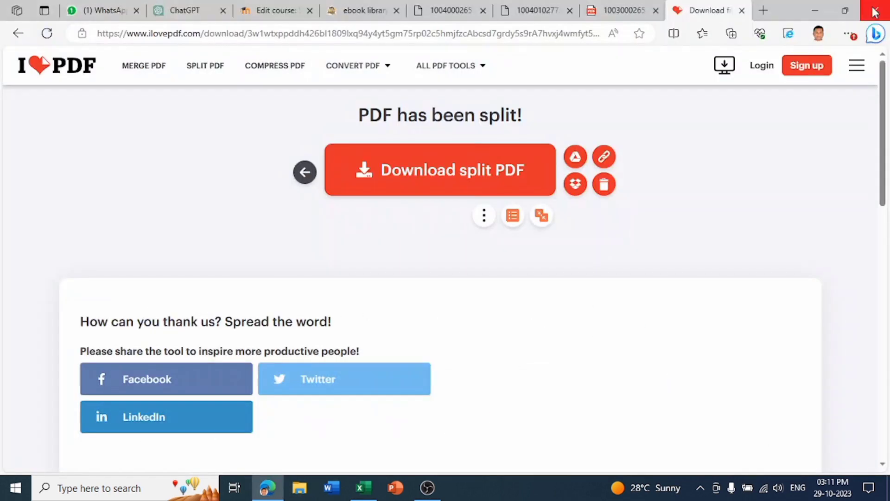
click(273, 13)
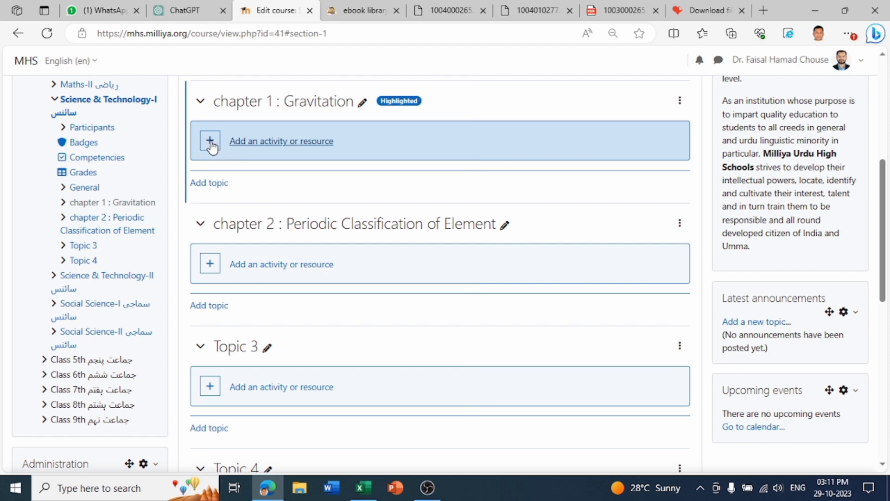
click(211, 143)
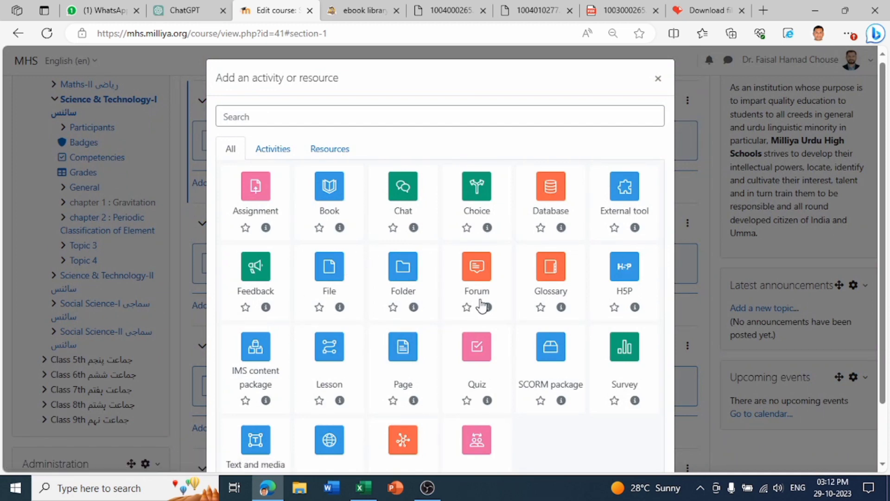
click(330, 273)
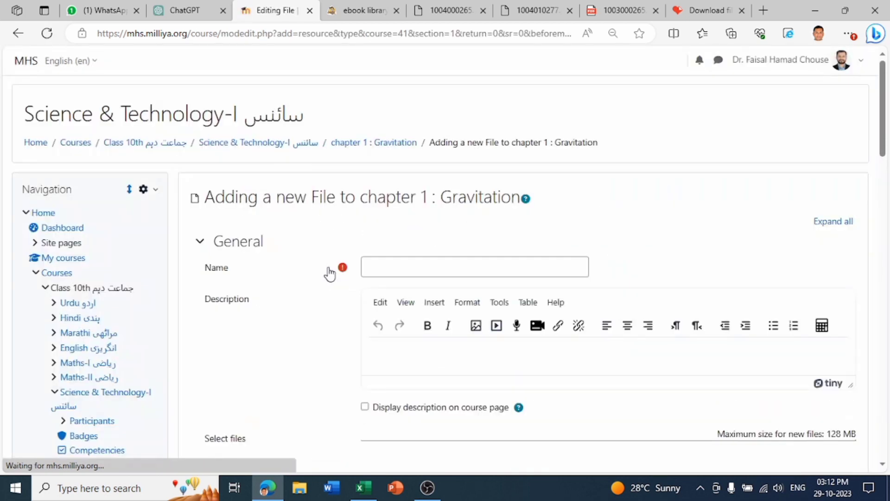
Step: Enter 'Text Book of Chapter 1: Gravitation' as the resource name and open the file picker
click(380, 268)
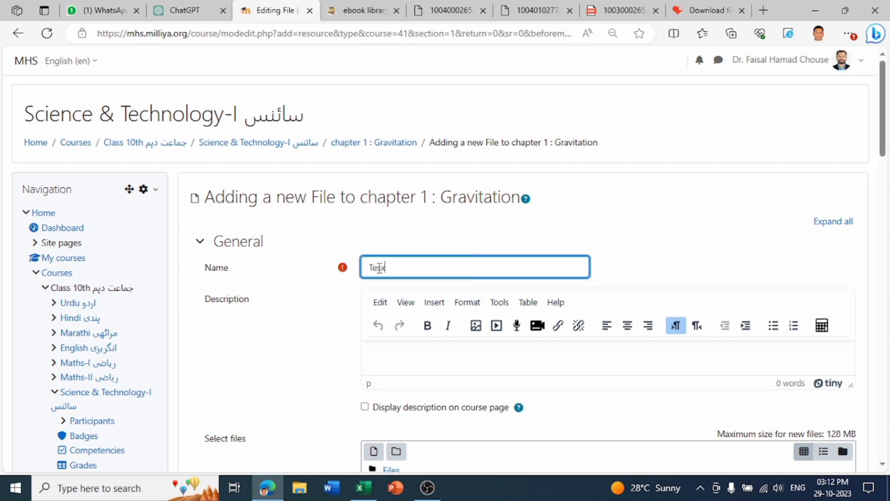
text(Text Book)
text(of Chapter 1)
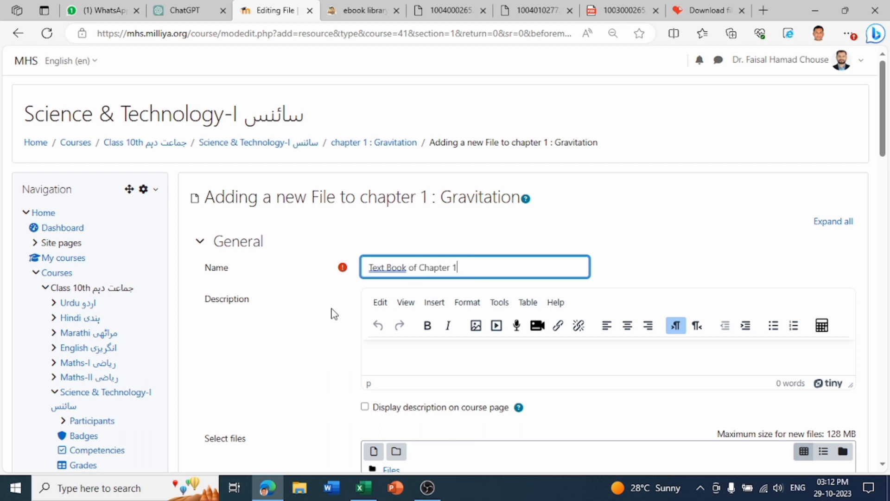
text(: gra)
text(Gr)
text(avitio)
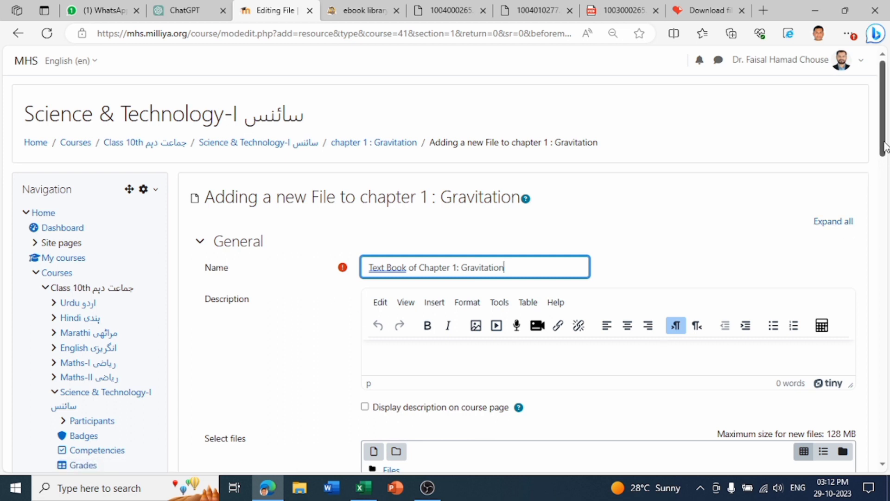
drag(885, 146, 885, 204)
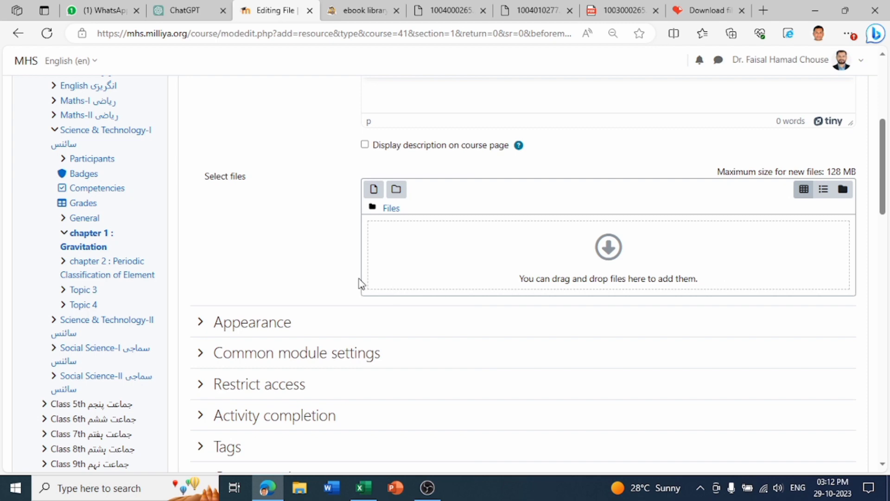
click(376, 197)
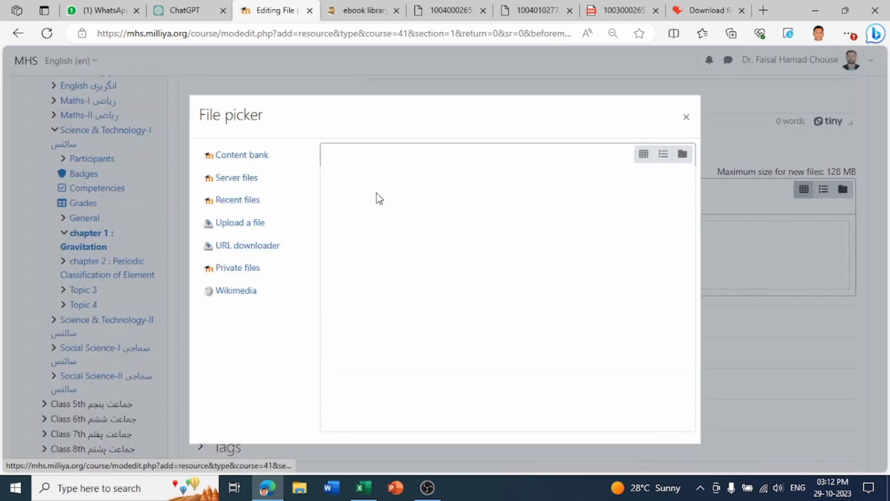
Step: Upload 1. gravitation.pdf from D:\MOODLE 2022\board text into the resource's Select files area
click(343, 220)
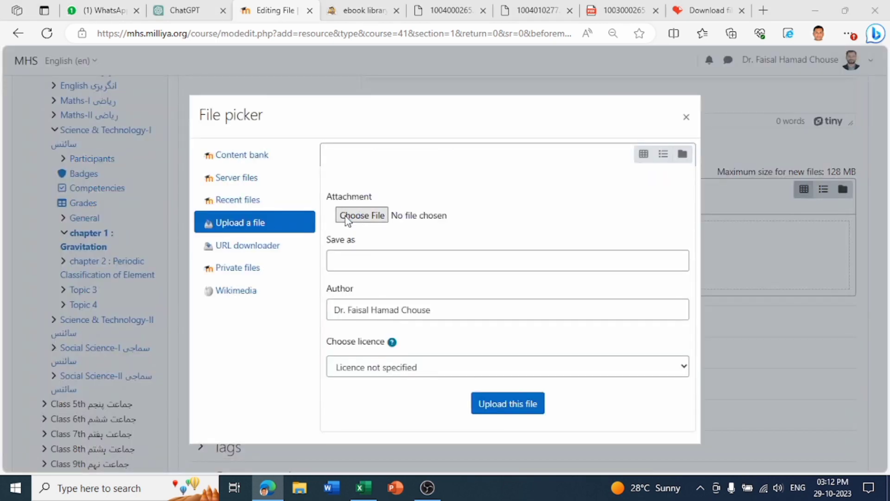
click(347, 222)
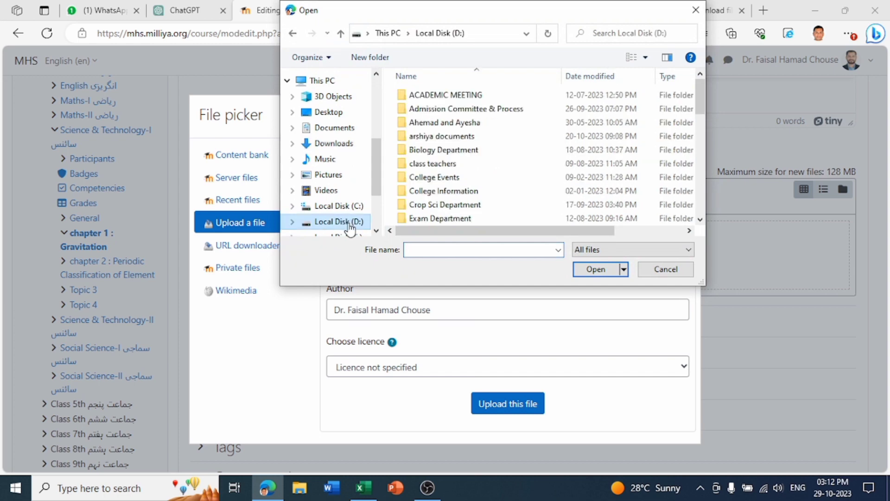
scroll(420, 189, down, 5)
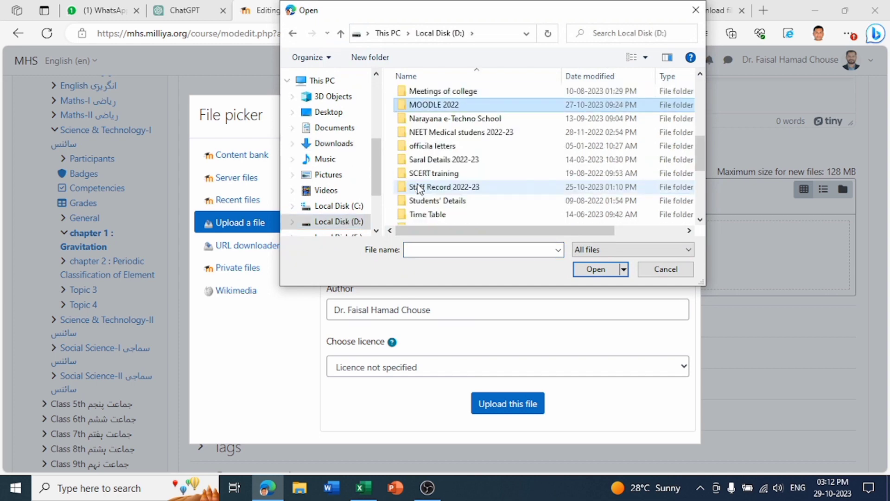
key(Return)
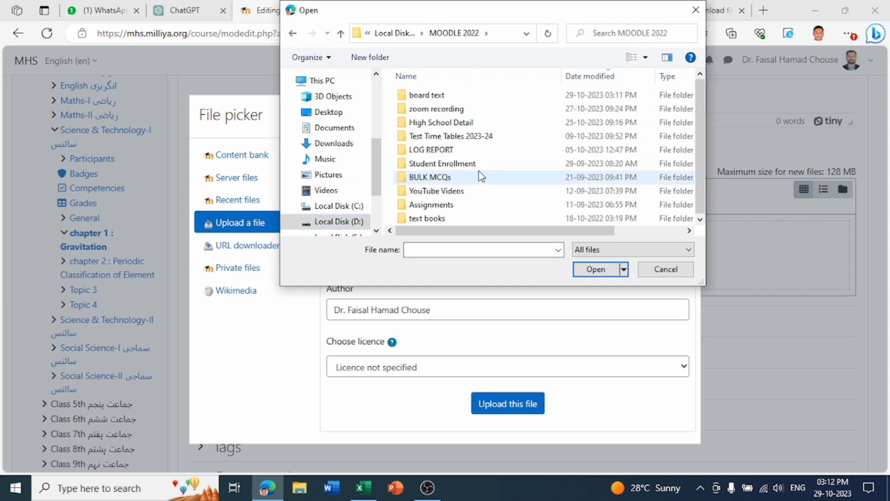
click(417, 216)
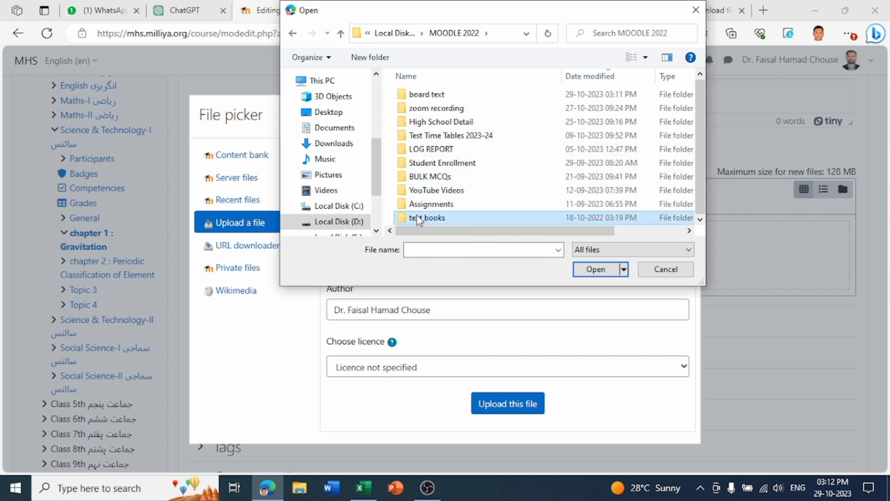
key(b)
key(Return)
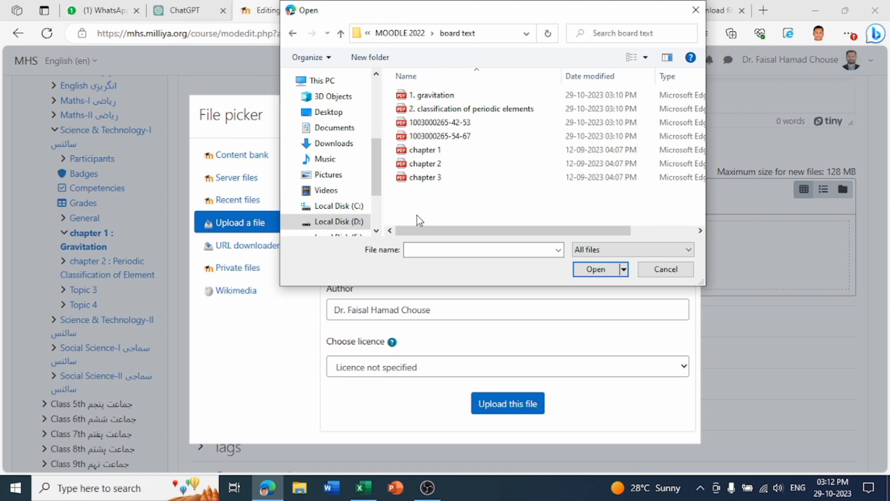
click(435, 101)
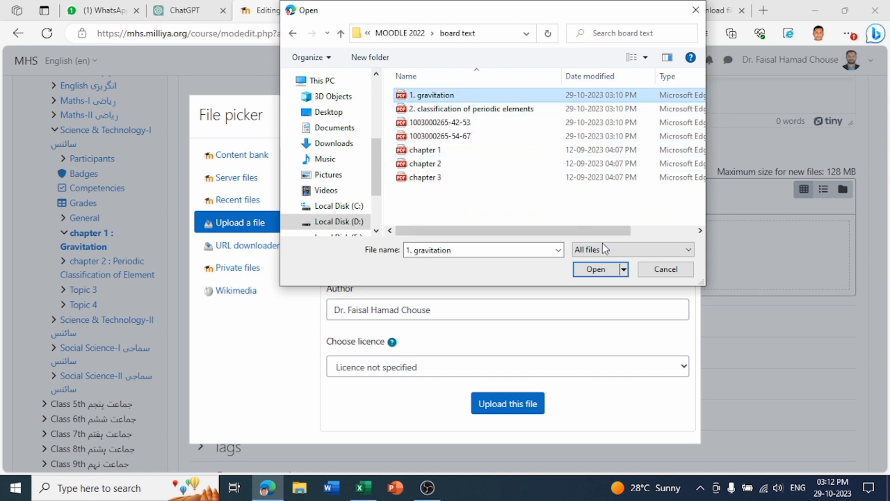
click(597, 270)
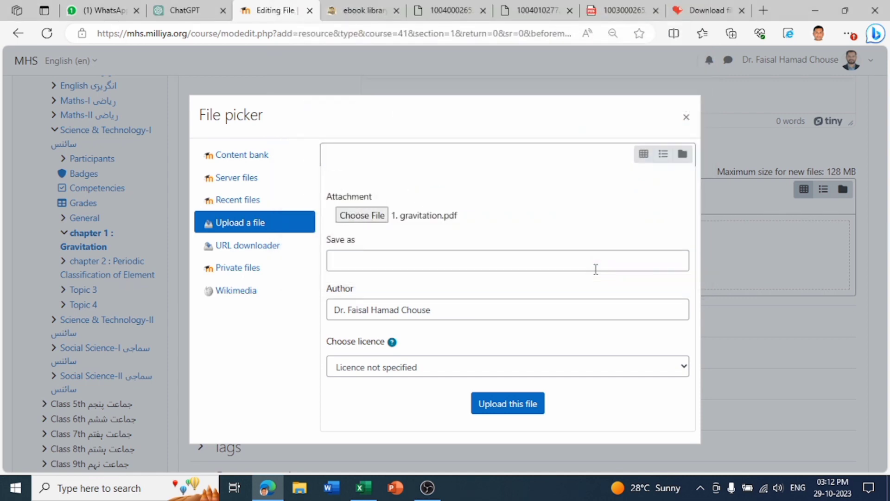
click(508, 406)
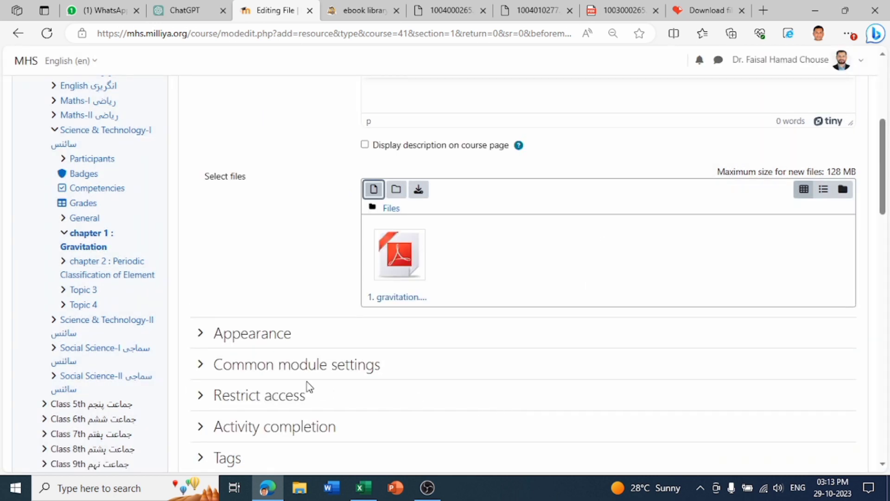
Step: Save the Text Book resource and return to the course page
drag(885, 197, 886, 236)
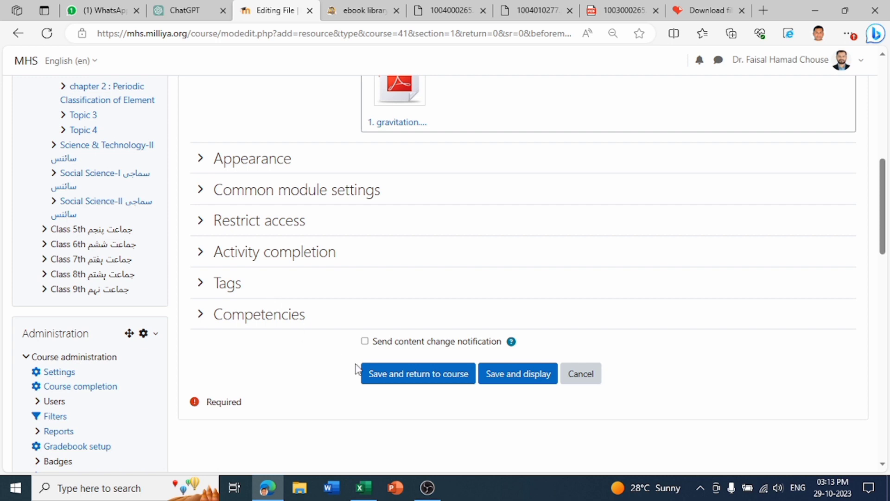
click(436, 379)
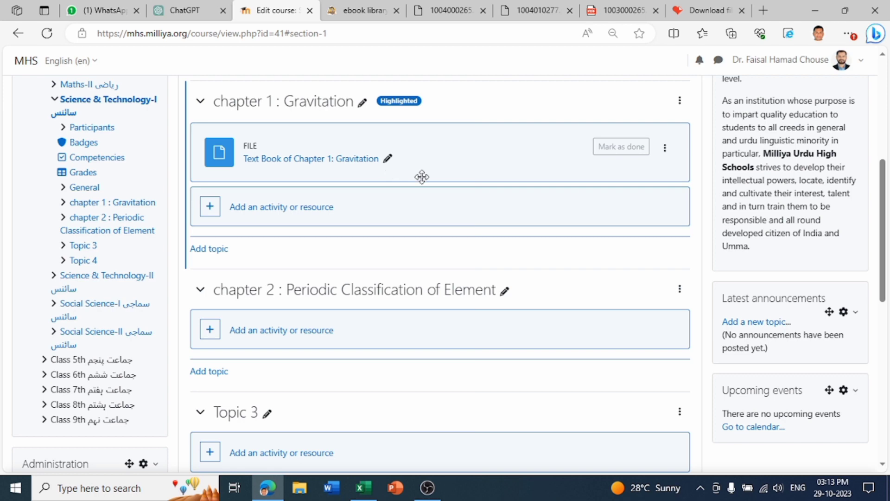
mouse_move(885, 254)
mouse_down()
mouse_move(886, 202)
mouse_move(887, 237)
mouse_up()
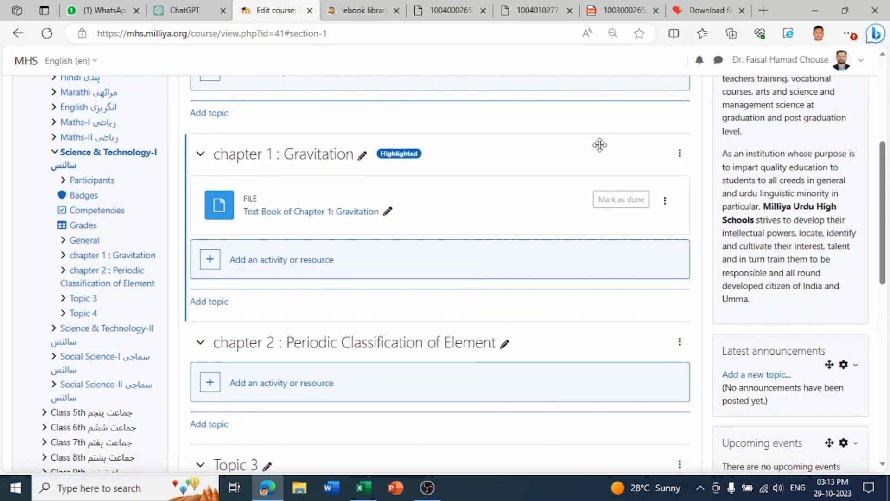
Step: Switch to the 1004010277.pdf tab and scroll through the index to page 11's Prose Section lesson
click(647, 10)
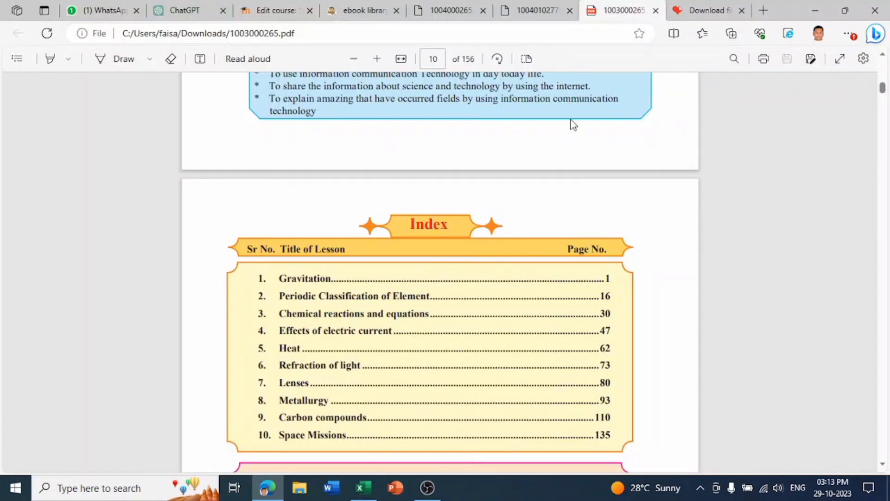
click(552, 16)
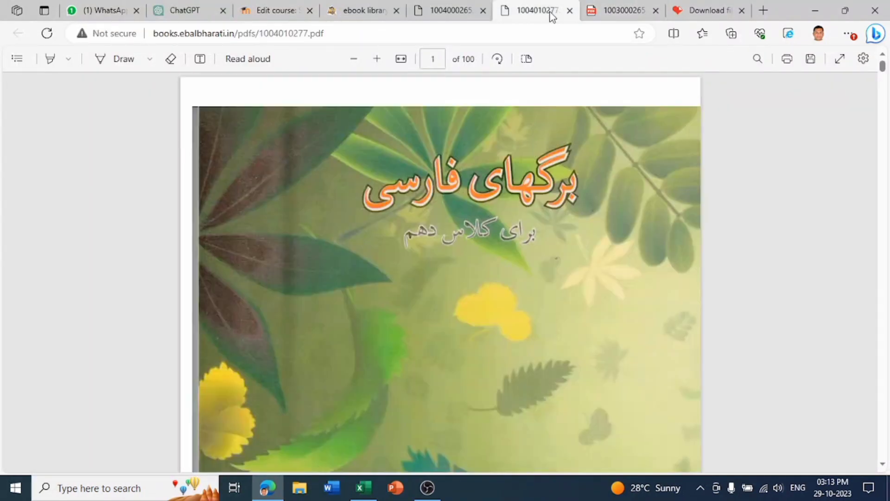
drag(883, 67, 884, 91)
drag(884, 95, 885, 106)
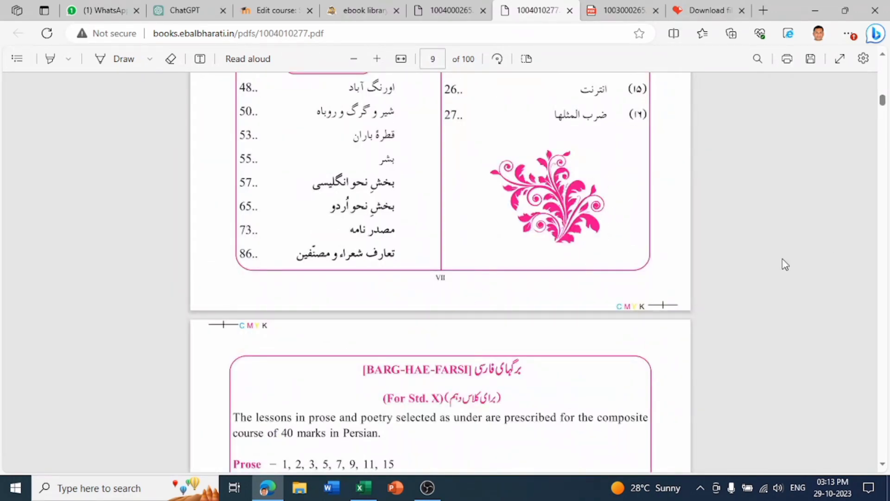
scroll(784, 261, up, 3)
scroll(785, 264, up, 6)
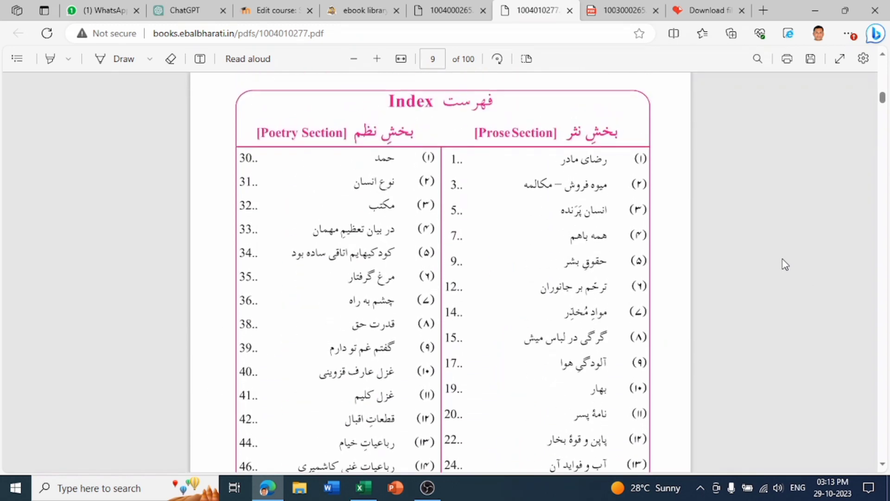
scroll(785, 264, down, 1)
scroll(441, 265, down, 3)
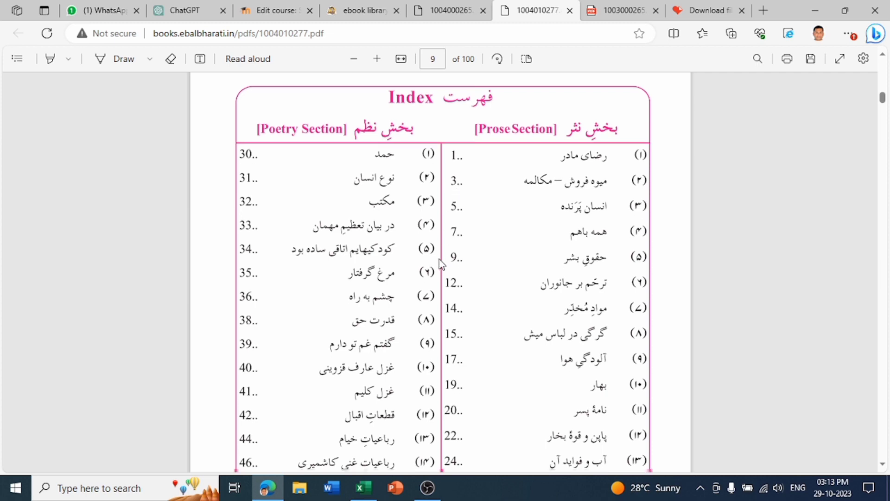
scroll(441, 262, down, 8)
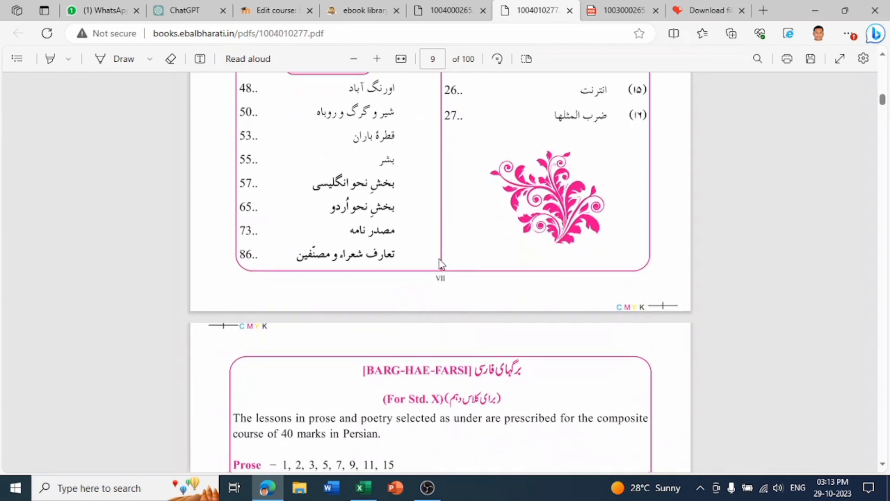
scroll(439, 259, down, 12)
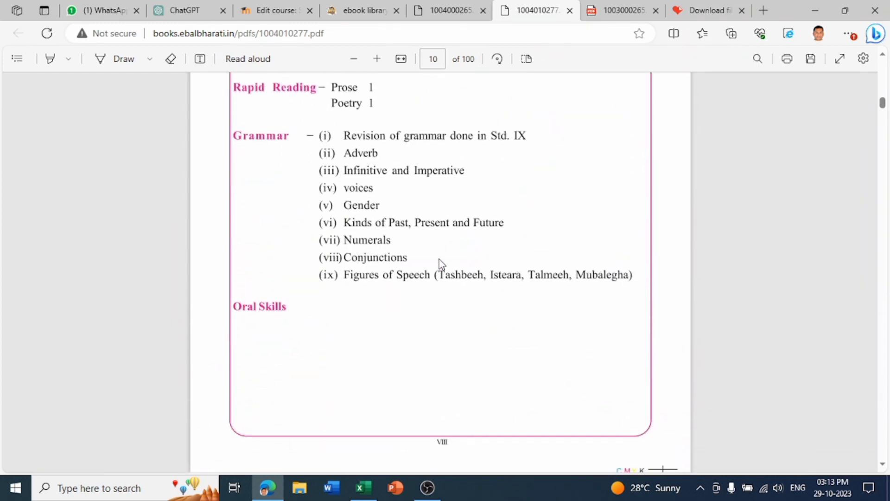
scroll(439, 260, down, 15)
scroll(439, 260, up, 9)
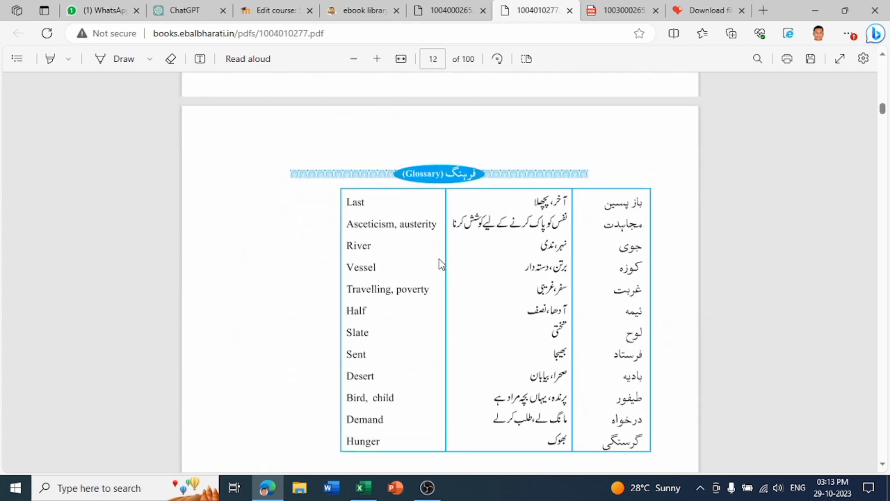
scroll(440, 263, up, 6)
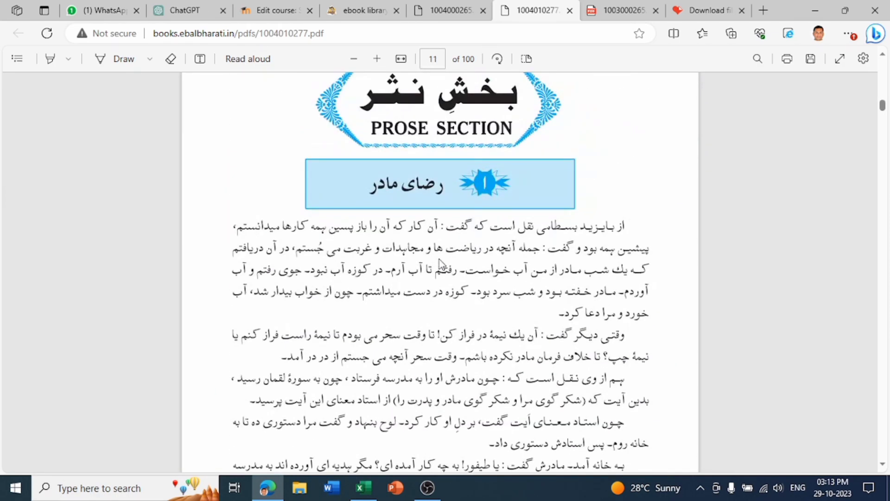
scroll(439, 260, up, 1)
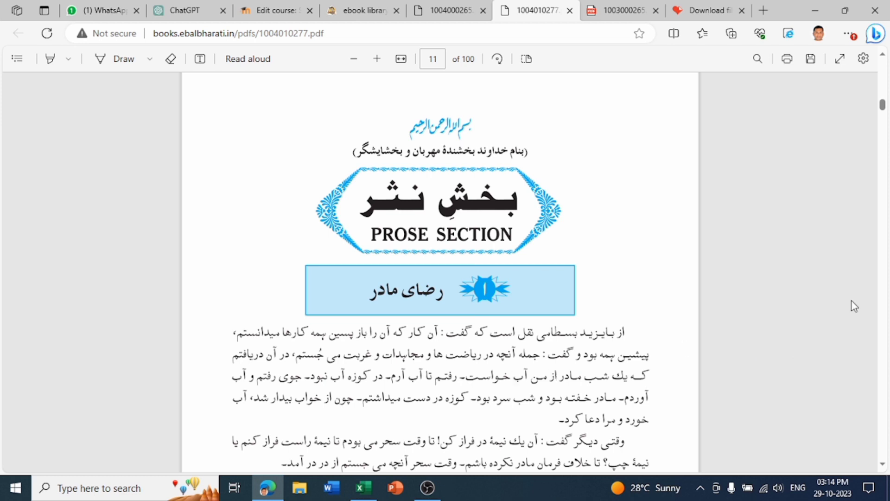
scroll(852, 306, down, 1)
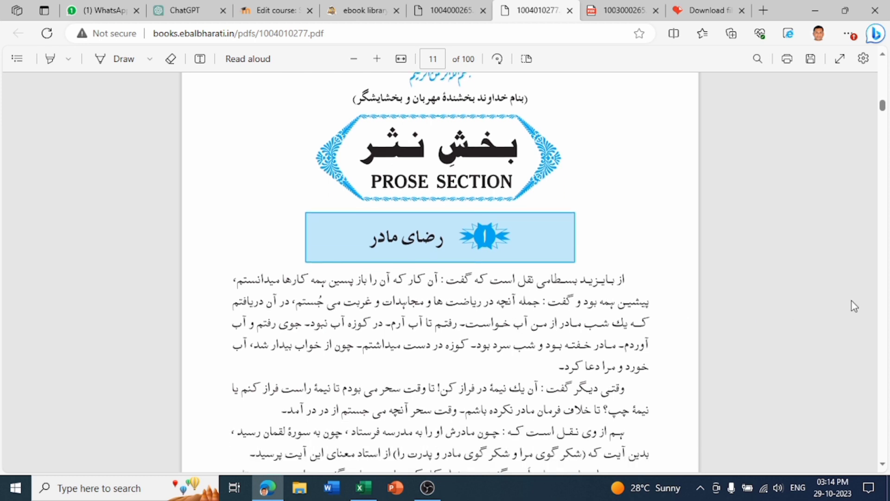
scroll(852, 302, down, 3)
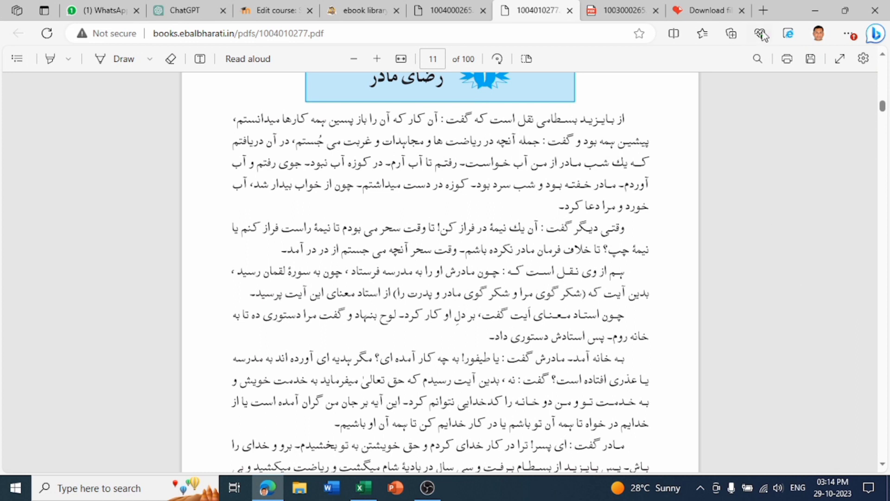
Step: Open Google in a new tab and bring up its search-by-image panel
click(763, 11)
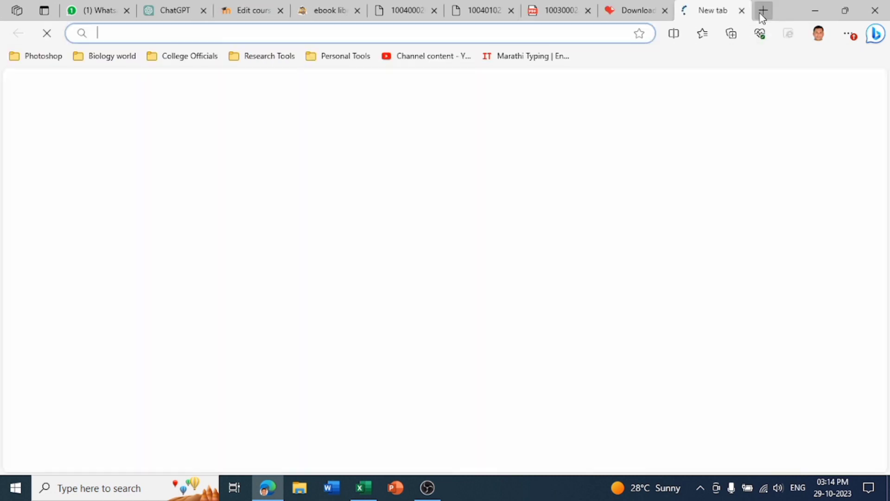
text(w)
key(Return)
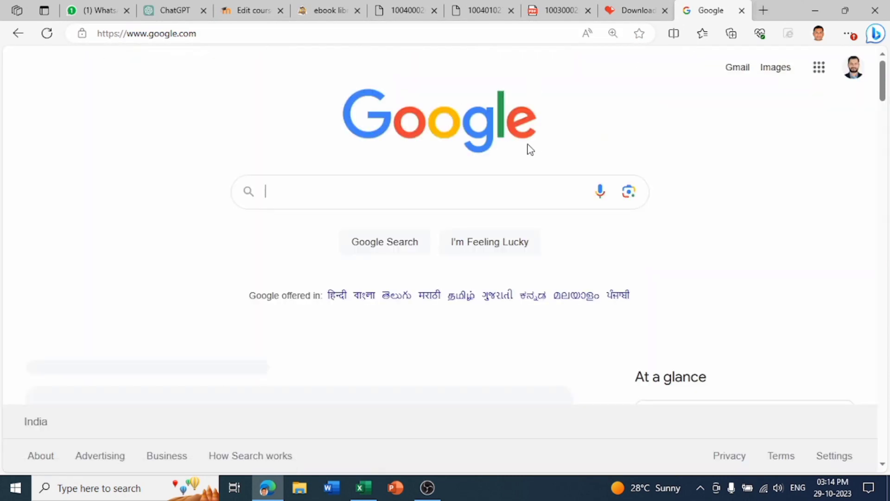
click(628, 197)
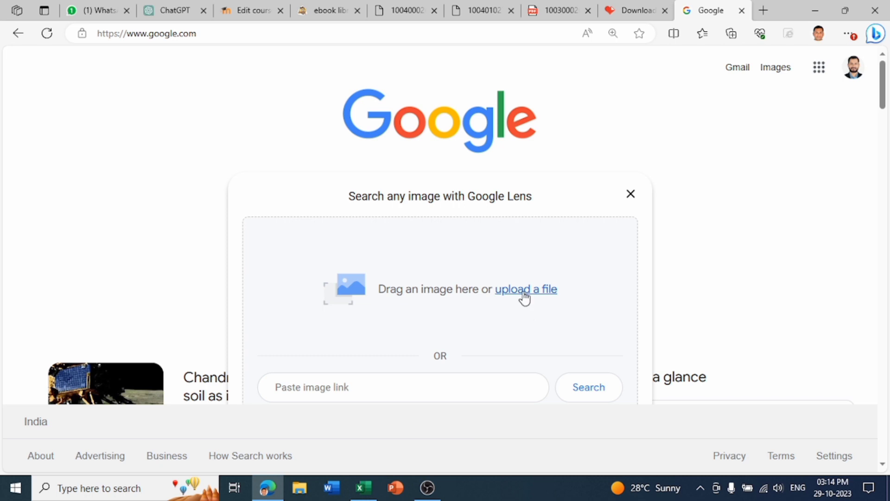
Step: Upload Screenshot (3110) from Pictures\Screenshots for a visual search
click(524, 290)
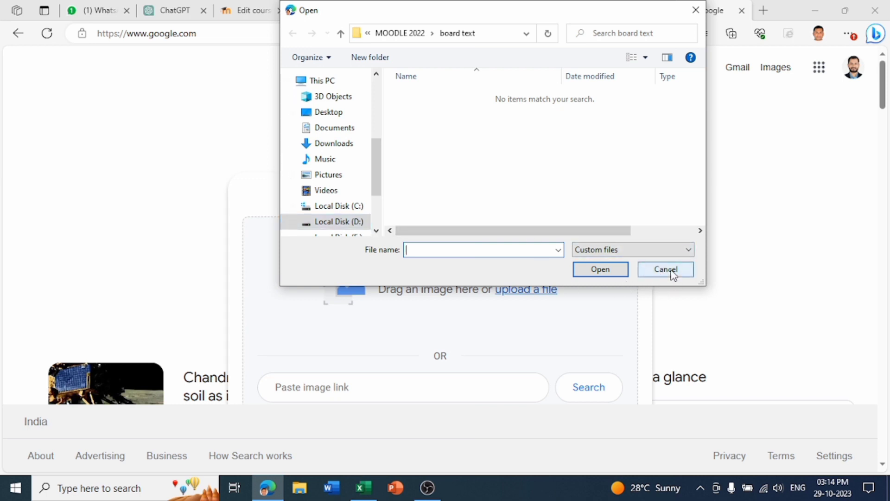
click(337, 179)
click(522, 199)
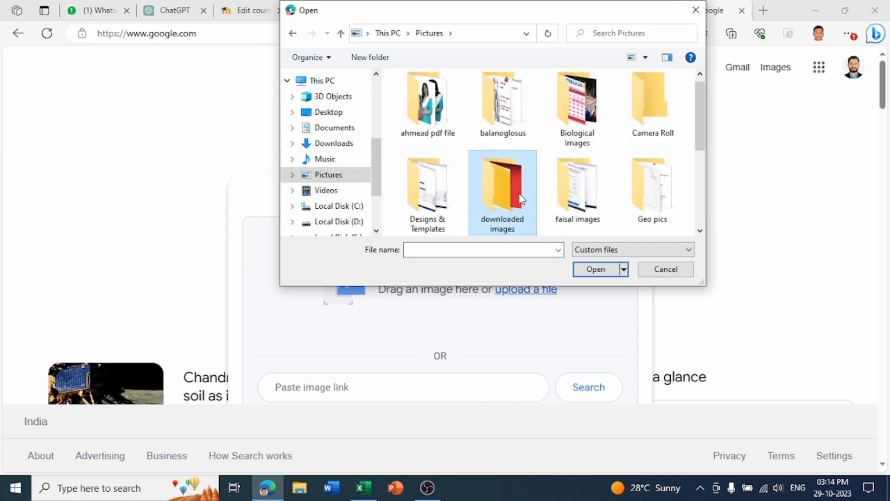
key(s)
key(s)
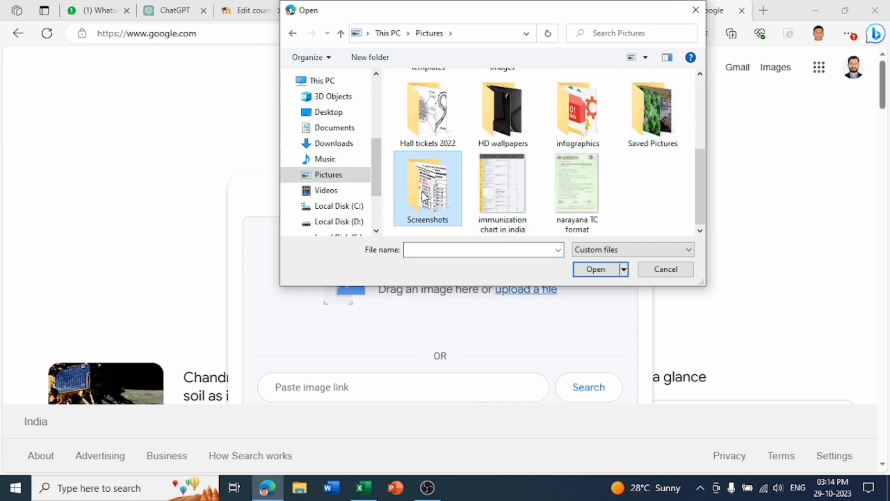
double_click(424, 197)
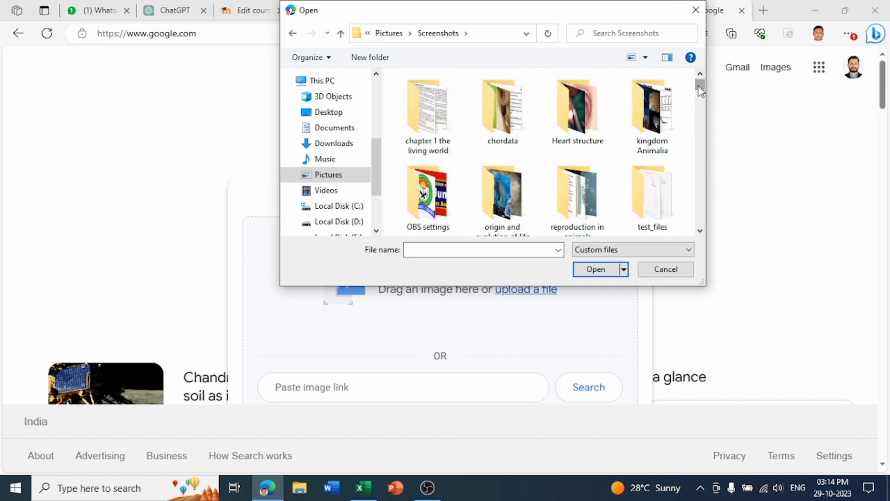
drag(700, 86, 711, 238)
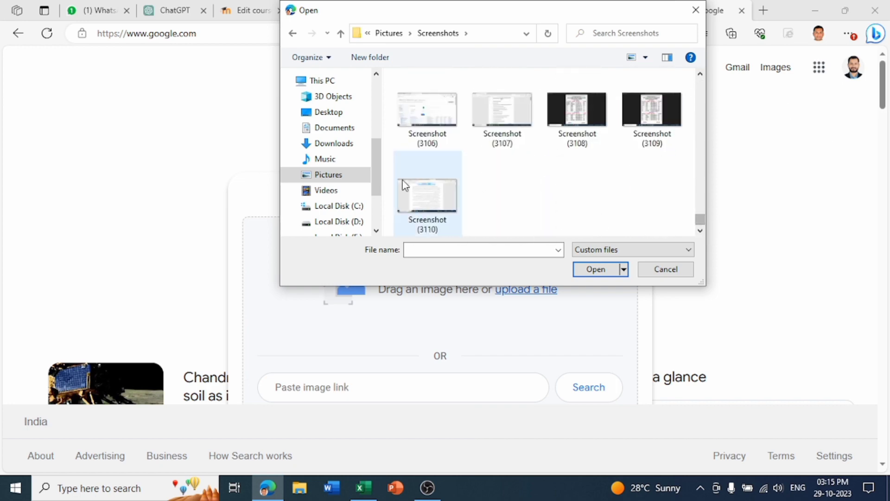
double_click(423, 197)
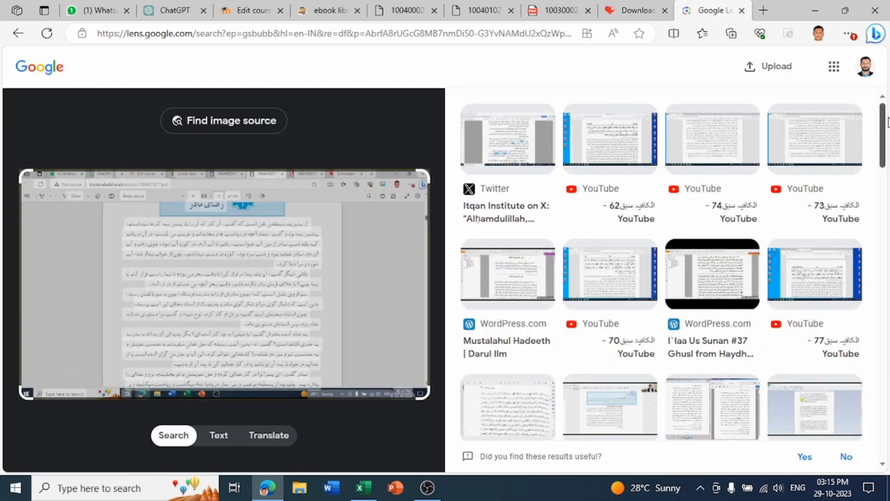
Step: Copy all the text Google Lens reads from the screenshot
mouse_move(885, 160)
mouse_down()
mouse_move(884, 189)
mouse_move(885, 177)
mouse_up()
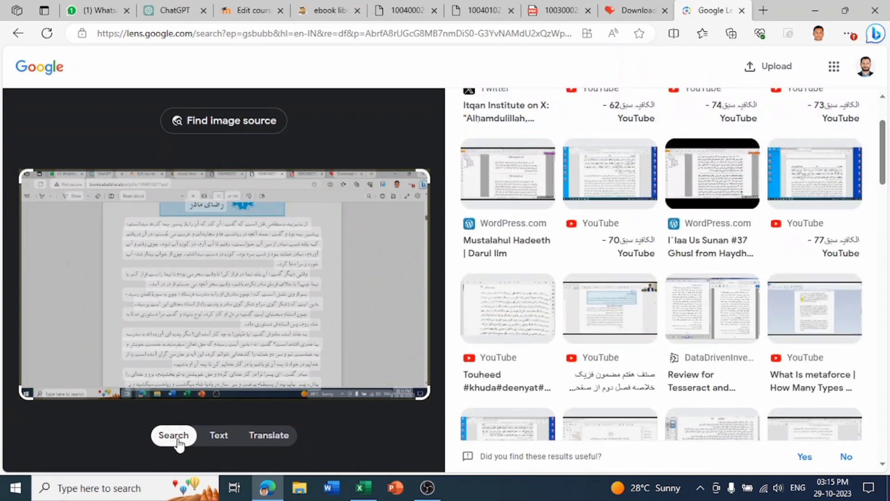
click(220, 439)
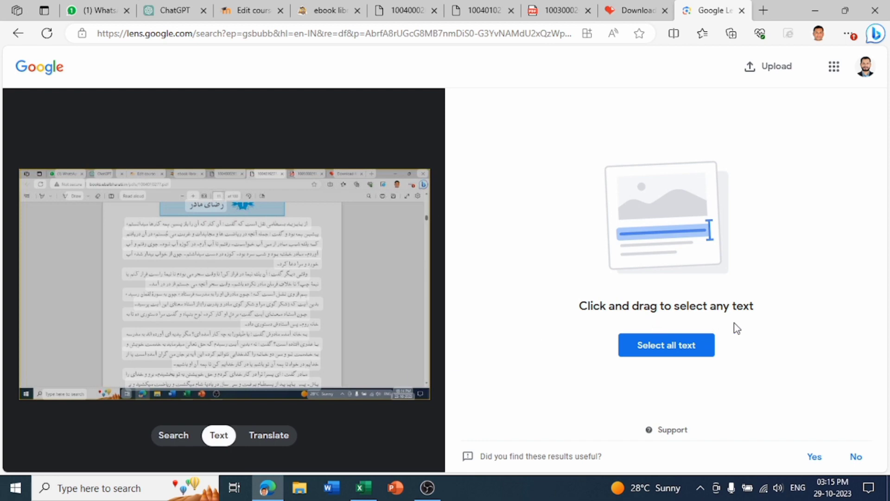
click(666, 345)
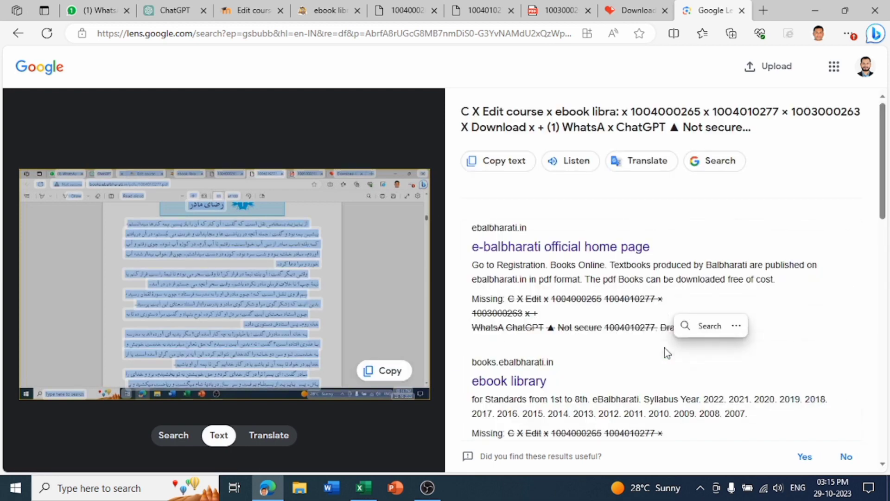
click(394, 379)
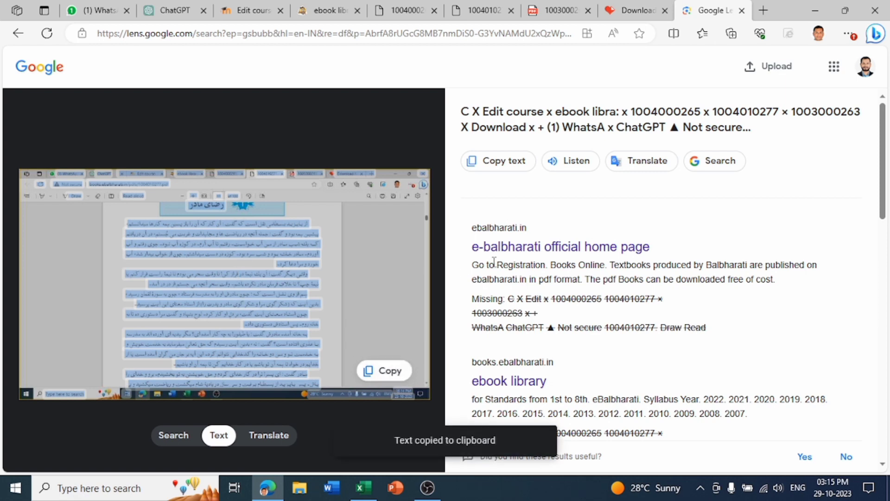
Step: Copy just the heading رضای مادر and return to the Moodle course page
click(256, 255)
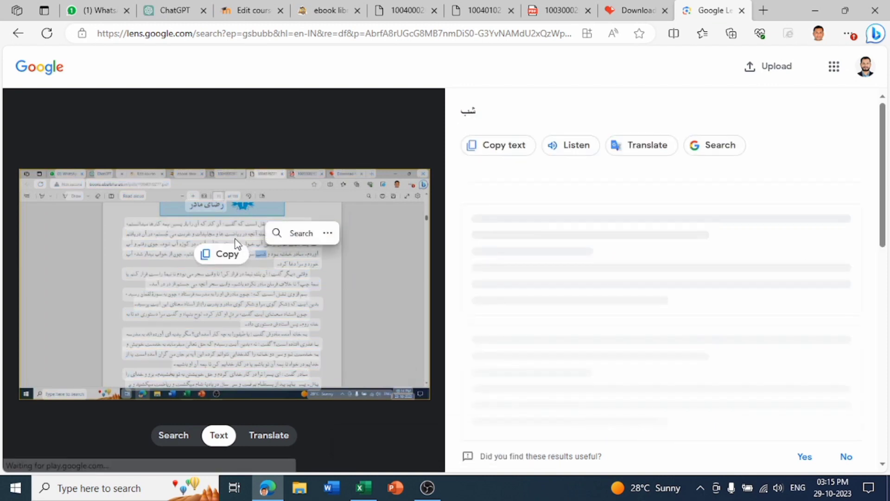
click(229, 206)
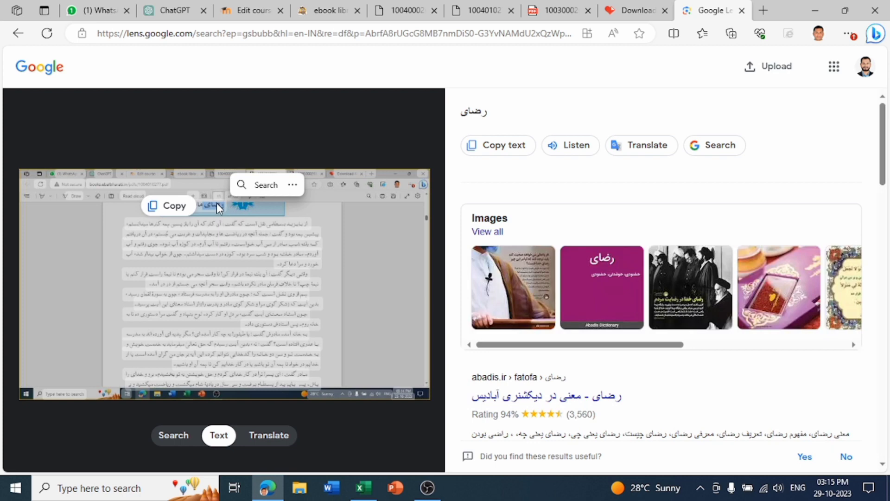
drag(223, 202, 186, 205)
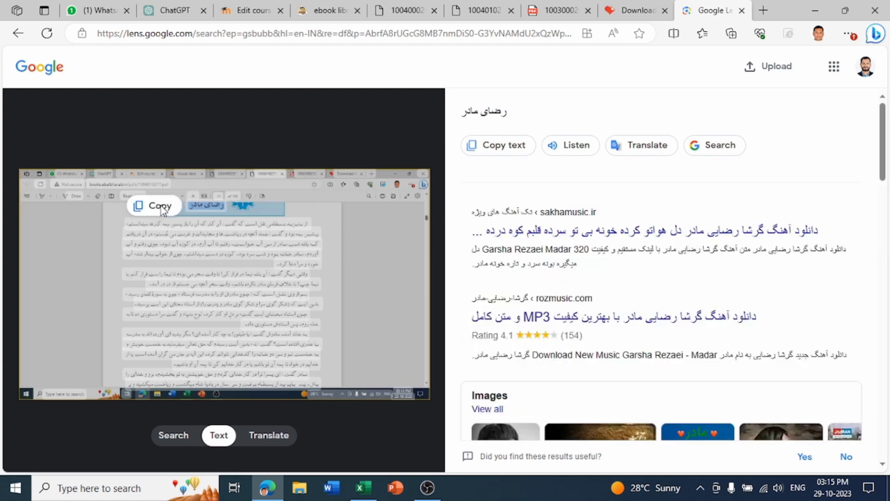
click(161, 208)
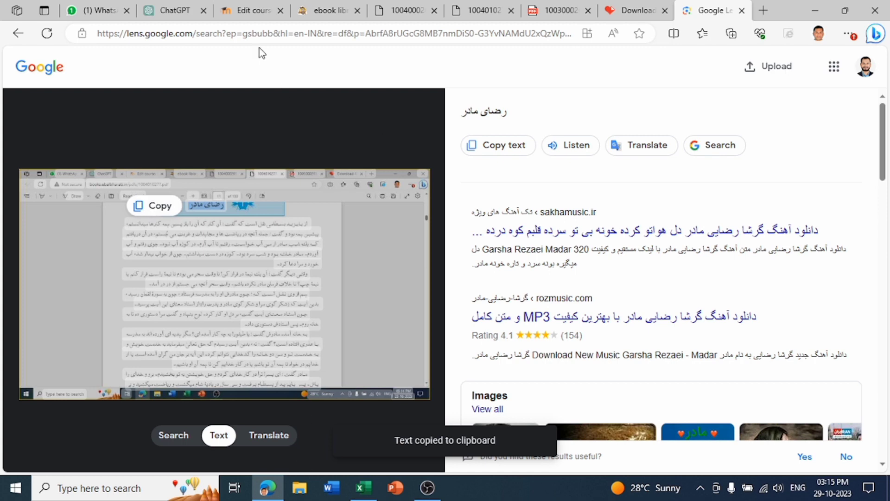
click(233, 9)
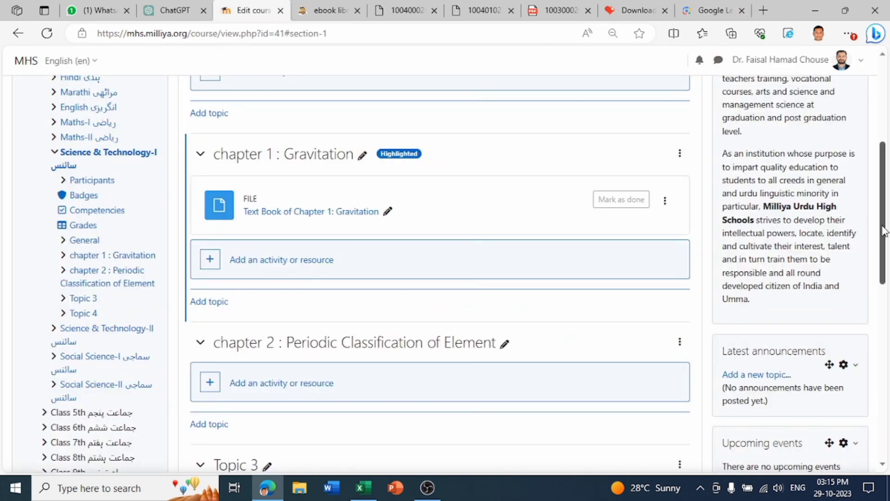
Step: Give Topic 3 the custom name '3. رضای مادر' using the pasted heading, and save
scroll(441, 278, down, 3)
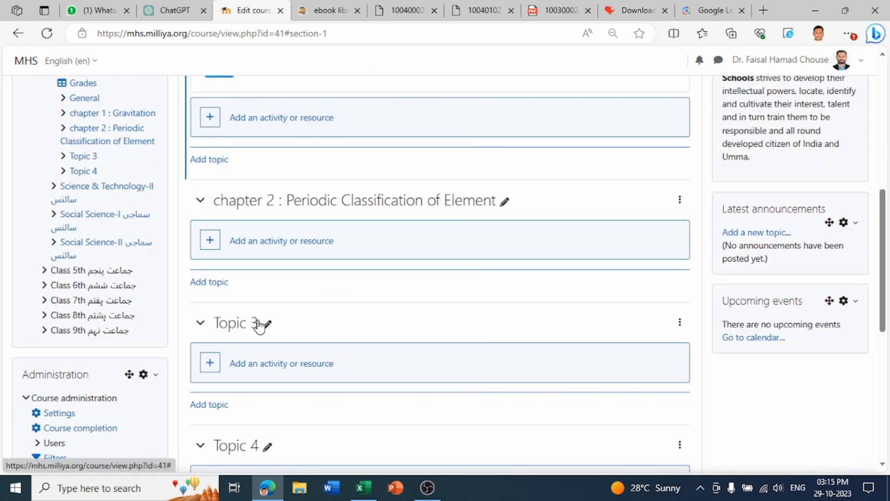
click(679, 325)
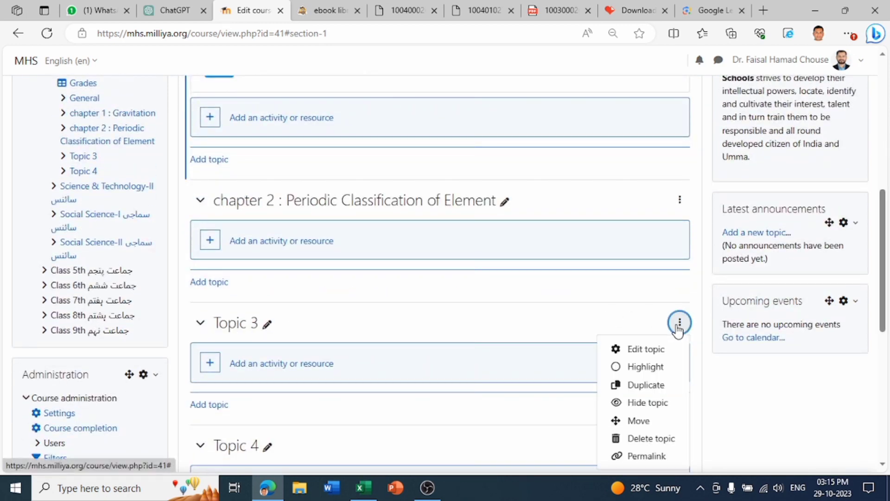
click(647, 350)
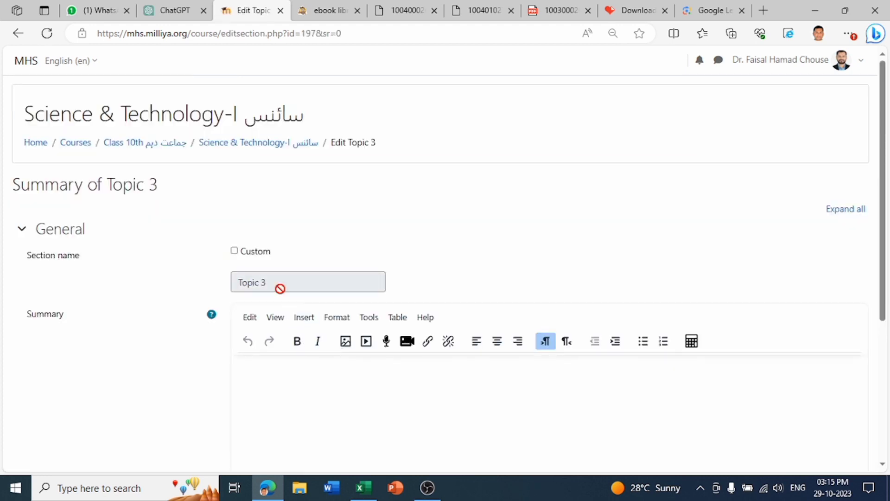
click(235, 251)
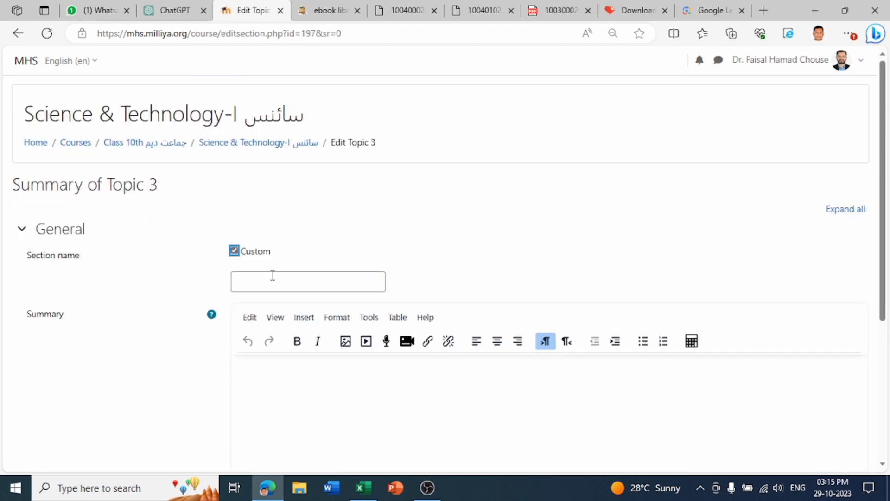
click(280, 283)
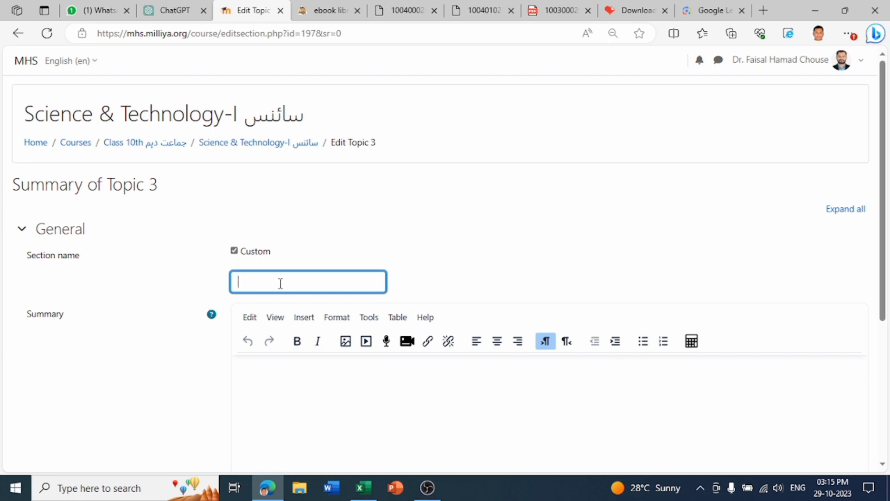
text(c)
key(BackSpace)
text(3.)
key(ctrl+v)
scroll(886, 315, down, 3)
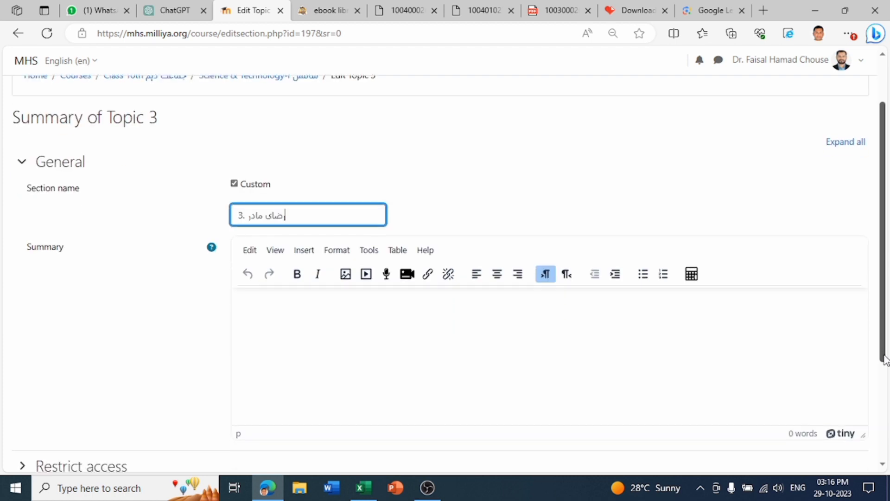
click(279, 412)
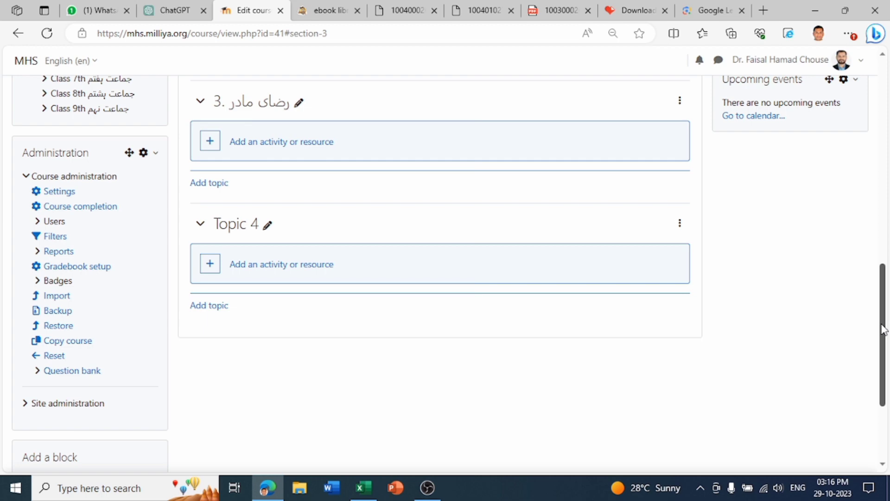
drag(882, 331, 883, 225)
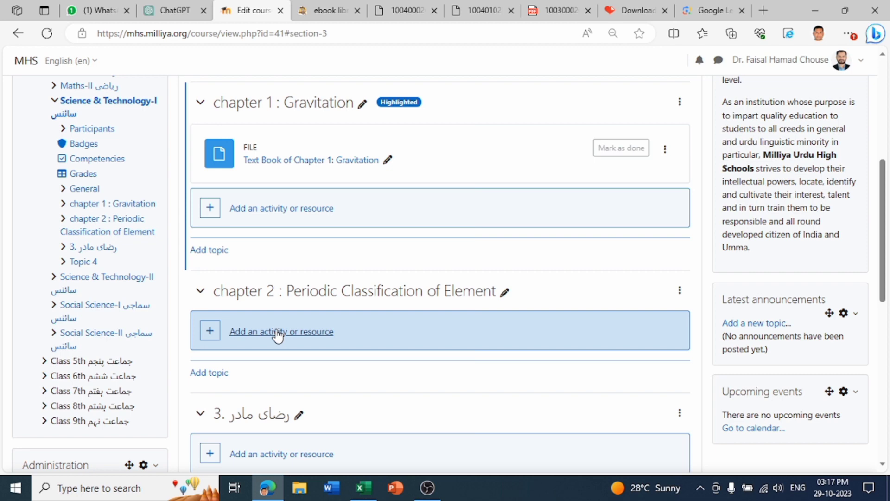
Step: In chapter 1 : Gravitation, open the activity chooser and pick the URL resource
click(211, 211)
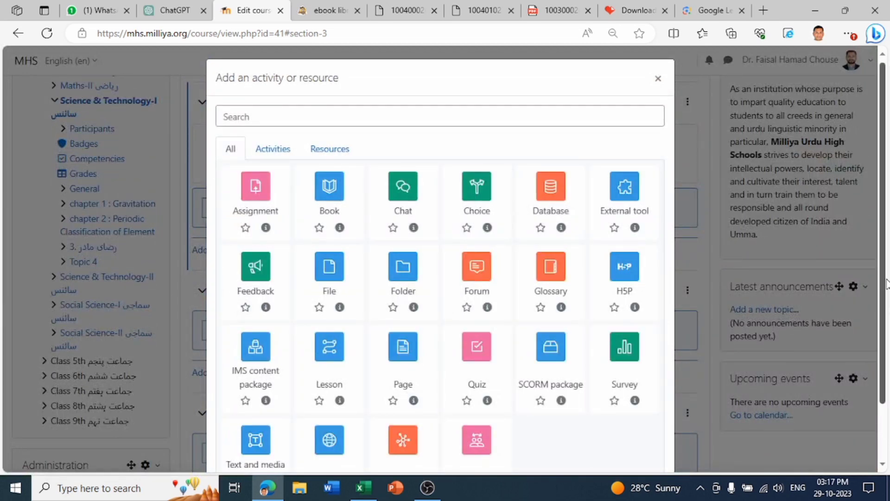
drag(888, 285, 889, 355)
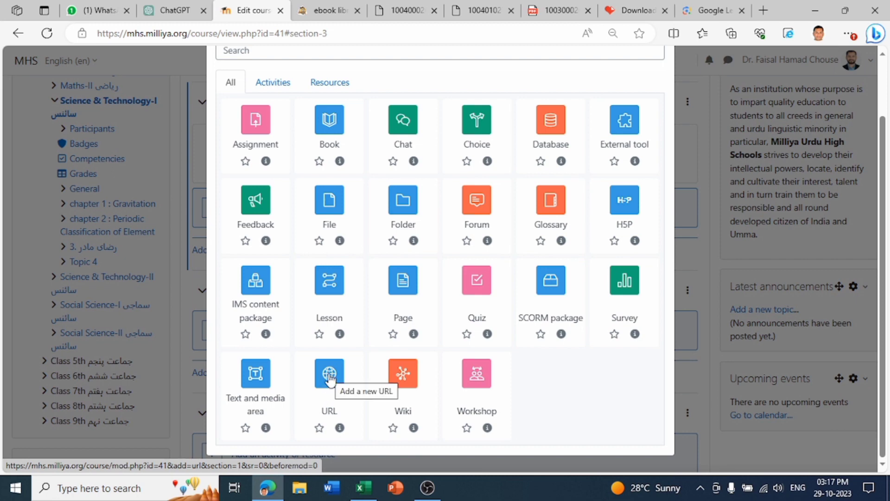
click(330, 377)
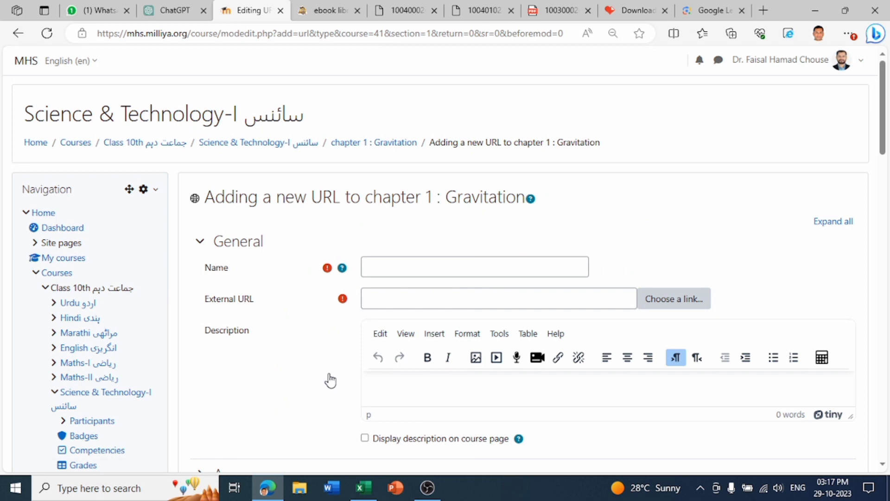
Step: Enter 'Video on Gravitation' as the URL resource name, then return to the Google Lens tab
click(383, 268)
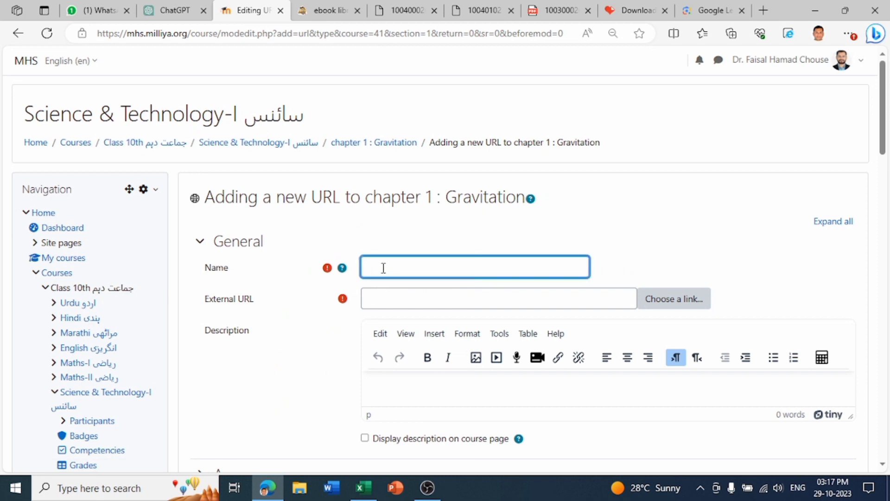
text(Video on Gravitaition)
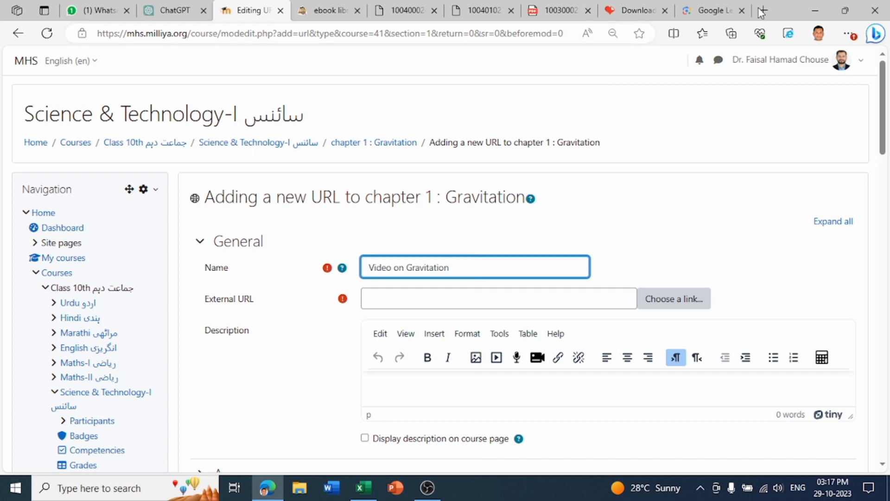
click(708, 13)
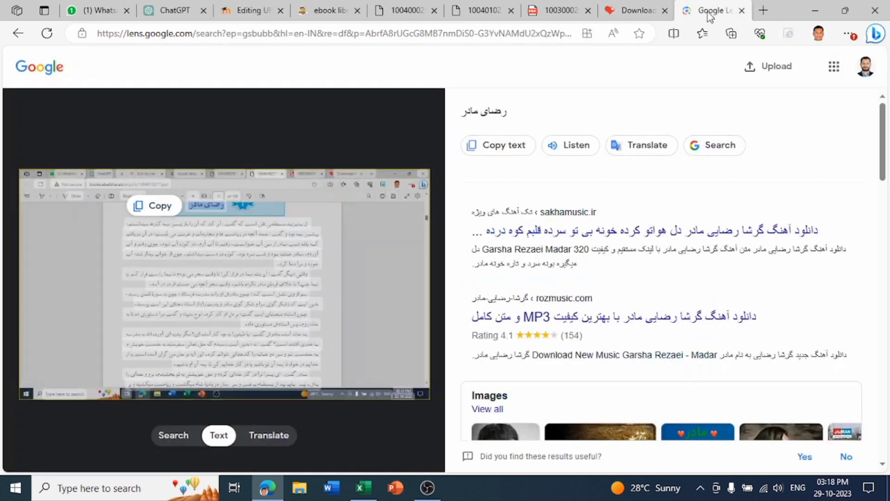
Step: Load Google in a new tab and type 'video on gravitation for class 10' in the search box
click(764, 13)
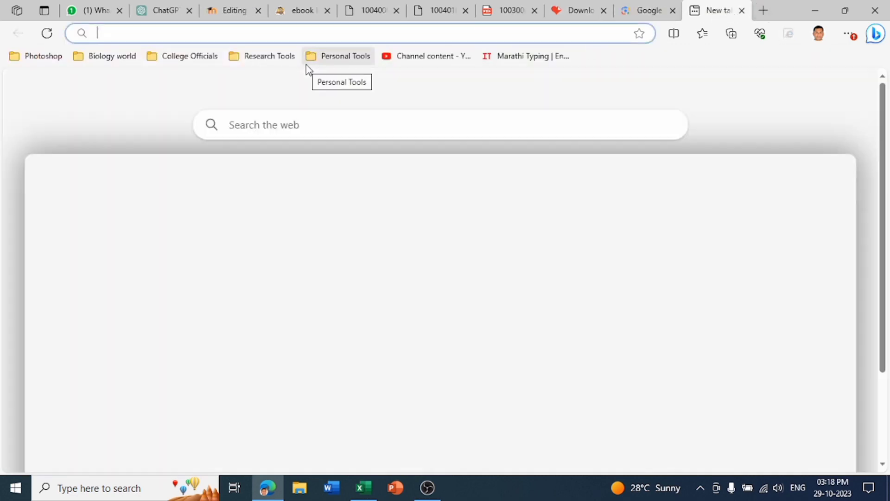
text(w)
key(Return)
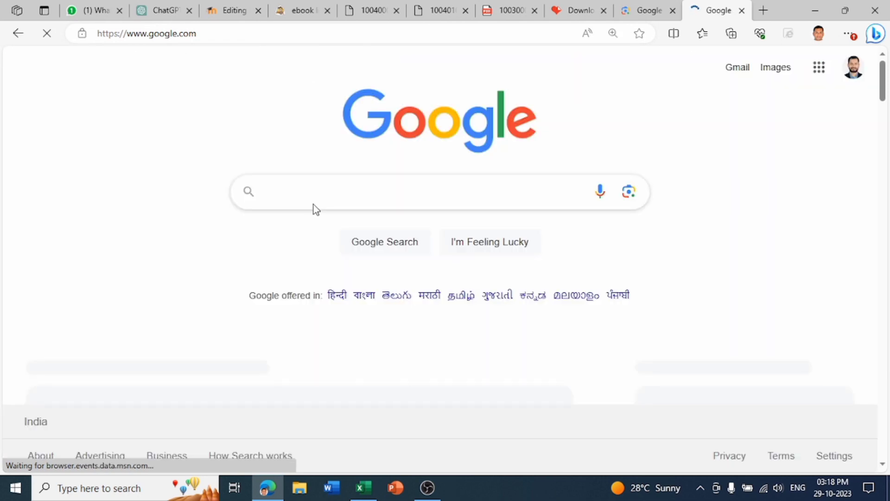
click(282, 202)
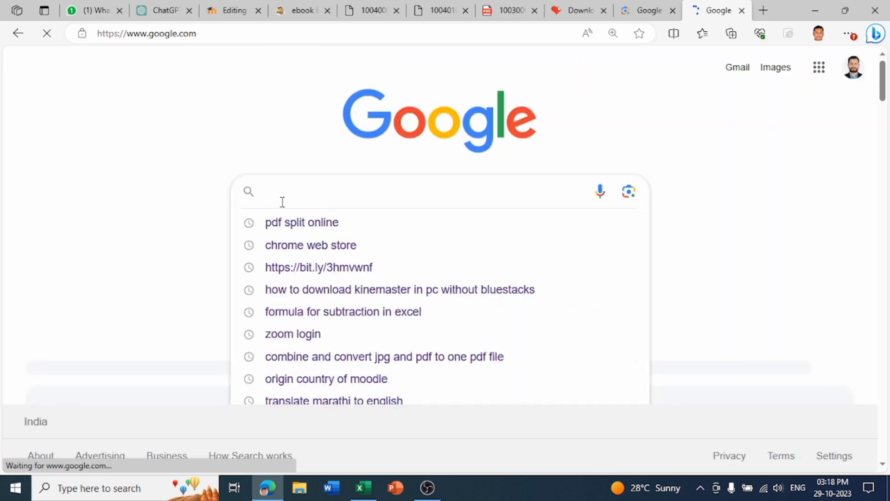
text(g)
key(BackSpace)
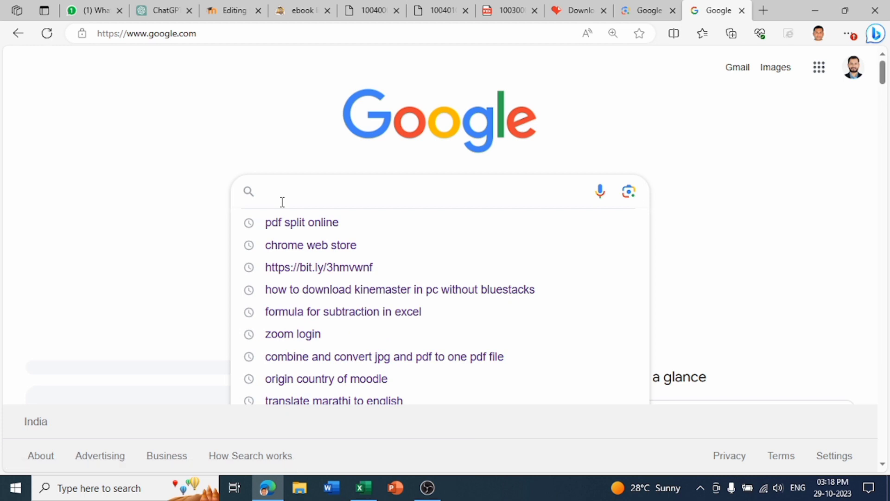
text(vidoe )
text(on)
key(BackSpace)
key(BackSpace)
key(BackSpace)
key(BackSpace)
key(BackSpace)
text(eo on gar)
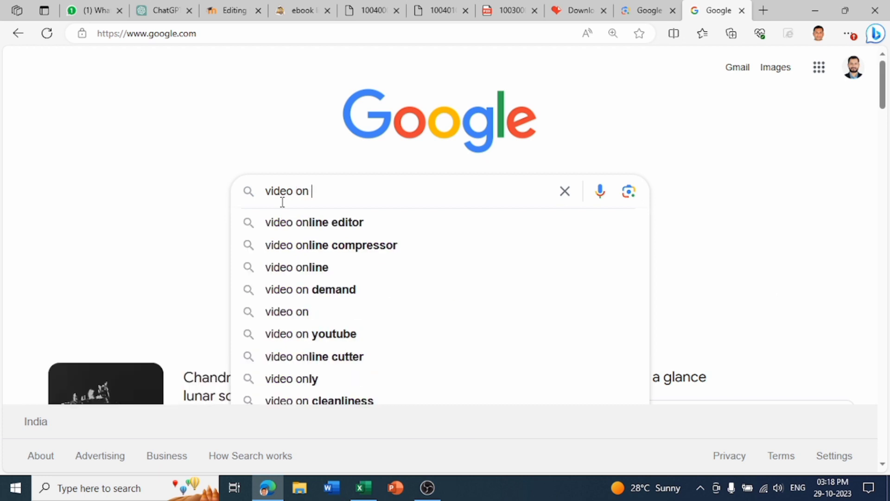
key(BackSpace)
key(BackSpace)
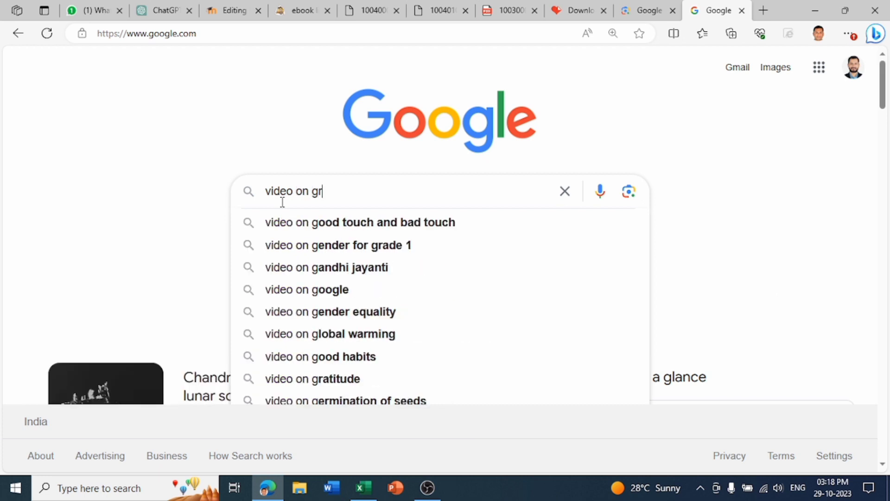
text(ravitation for)
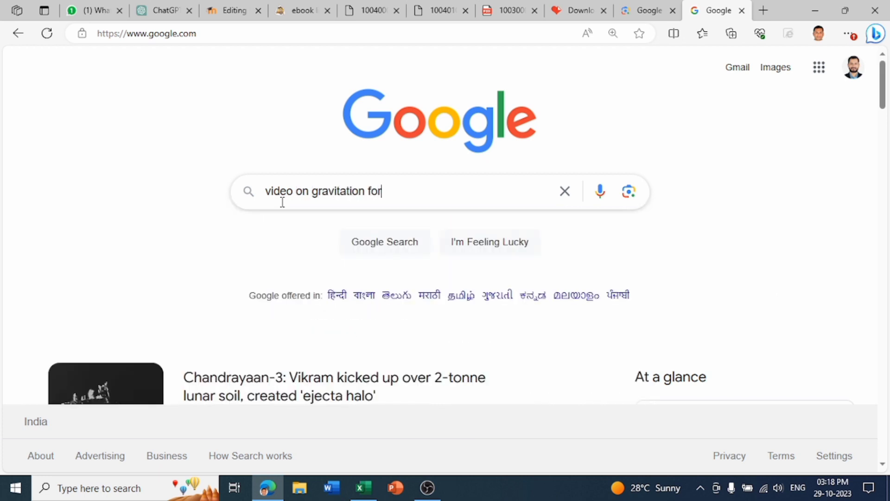
text( class 10)
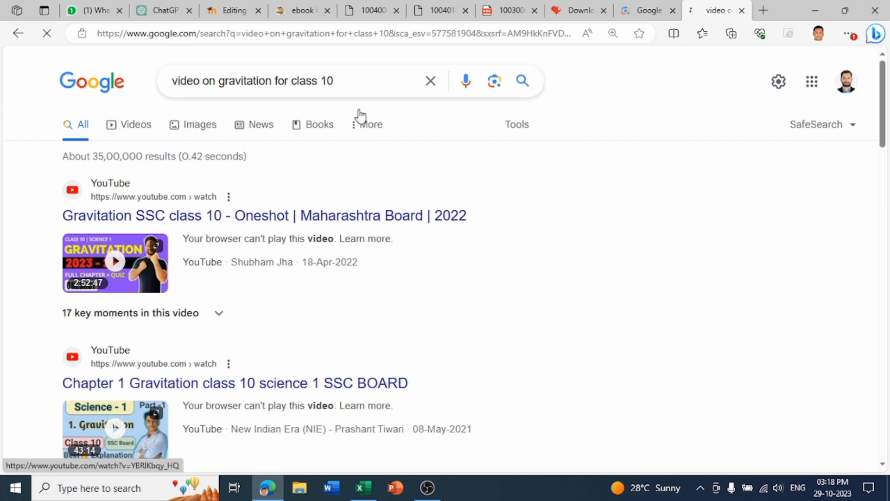
Step: Append 'in urdu', run the search, and scroll down to the YouTube video results
click(363, 80)
text(in)
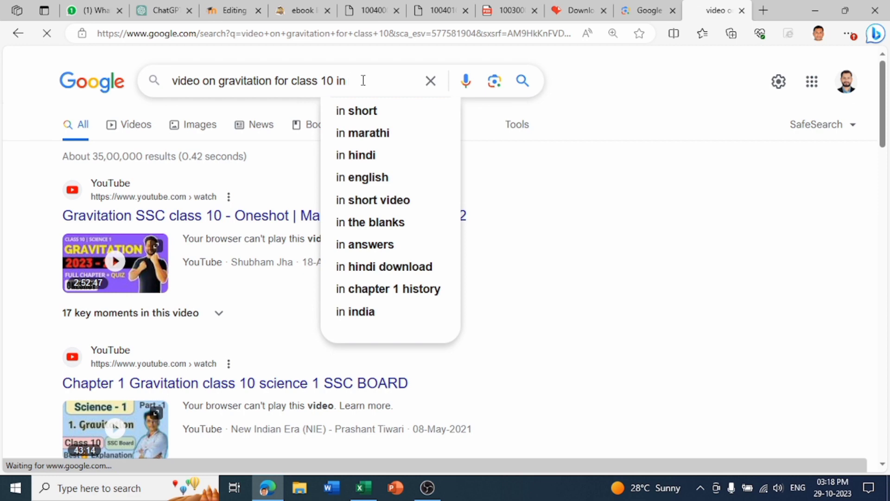
text( urdu)
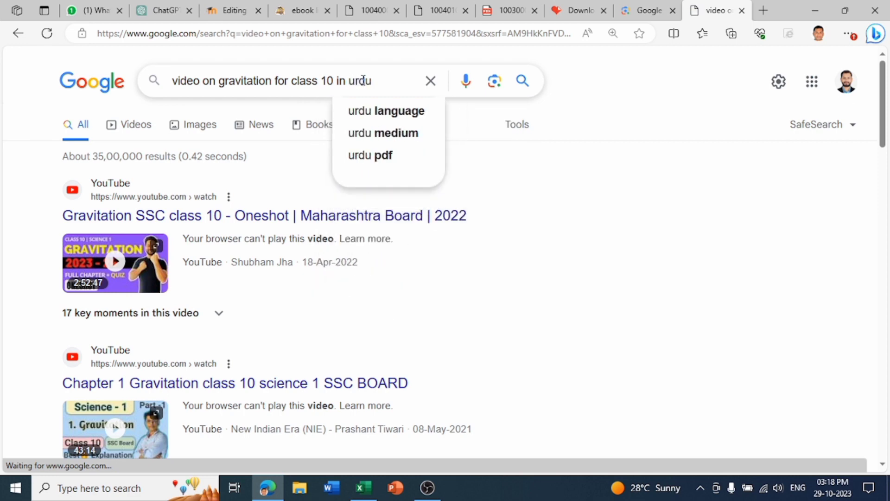
key(Return)
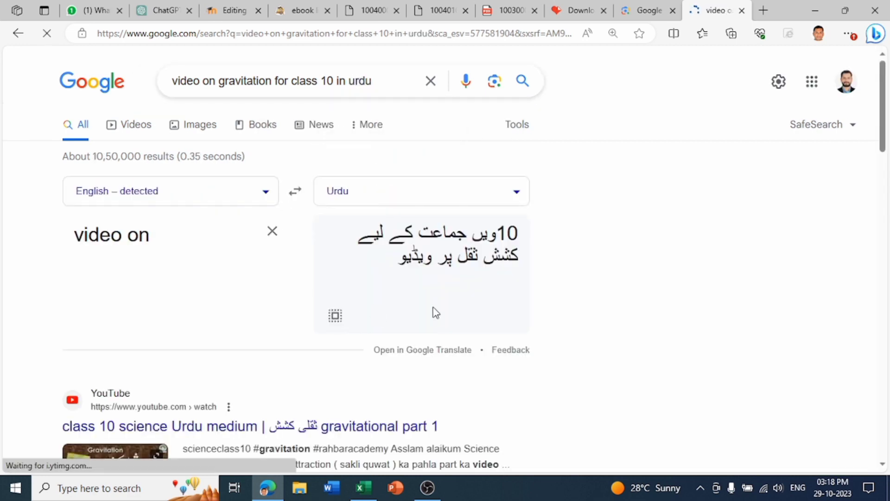
click(383, 82)
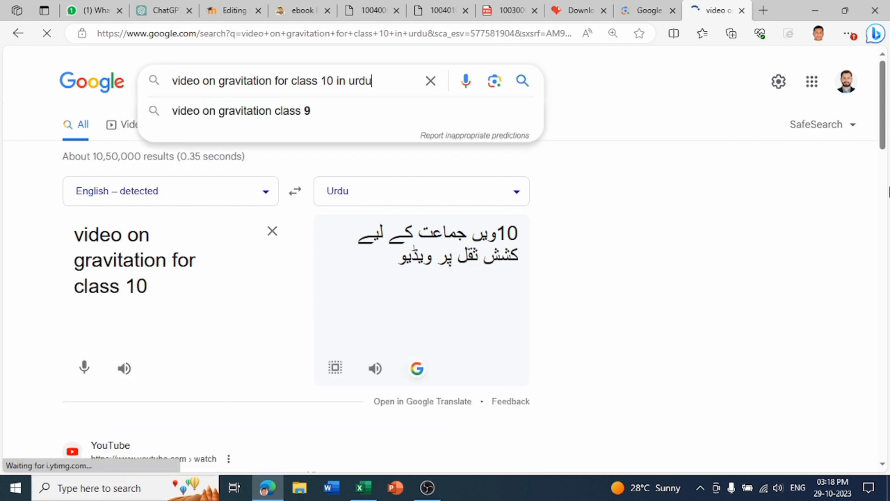
scroll(884, 177, down, 5)
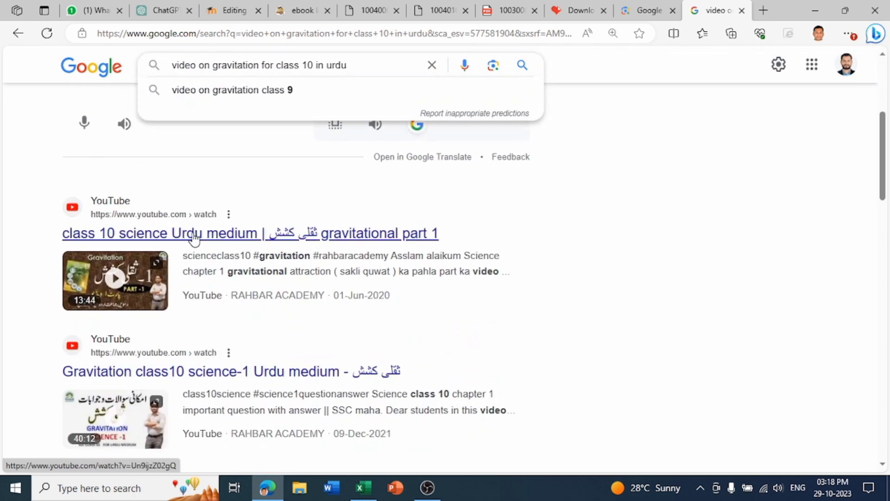
Step: Open RAHBAR ACADEMY's gravitation part 1 video, skip the ad, copy its URL, and return to Moodle
click(195, 239)
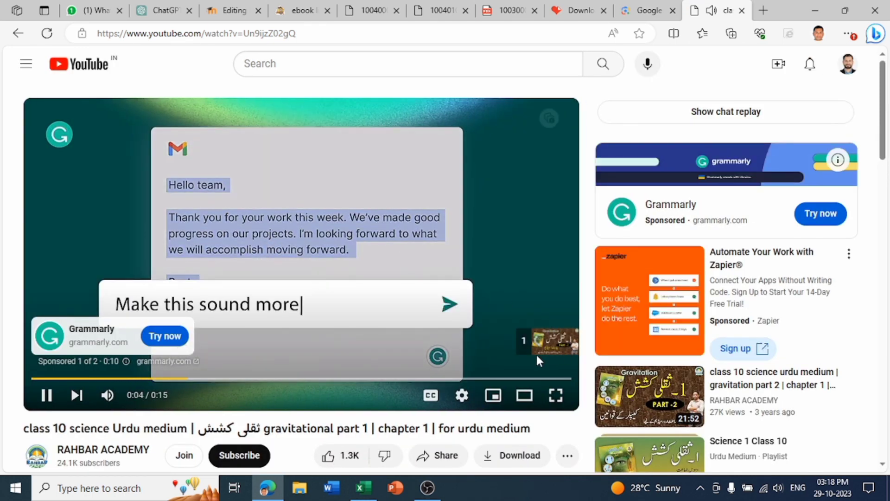
click(534, 343)
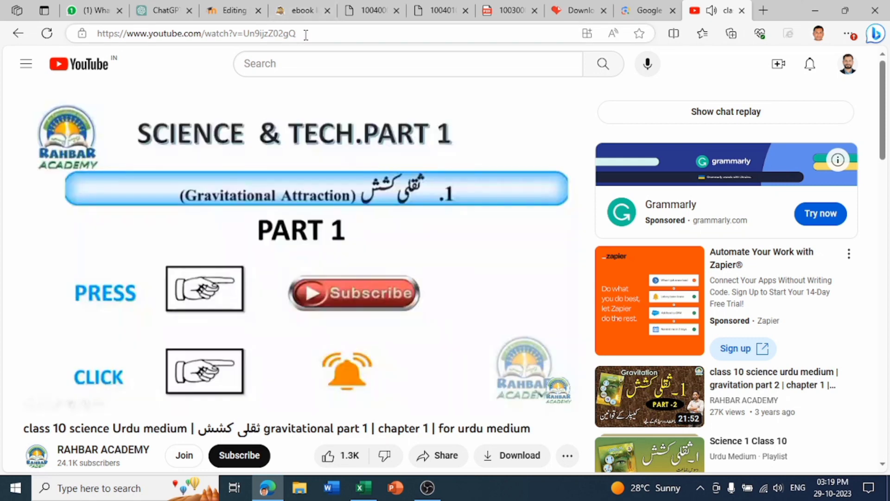
drag(297, 33, 94, 35)
key(ctrl+c)
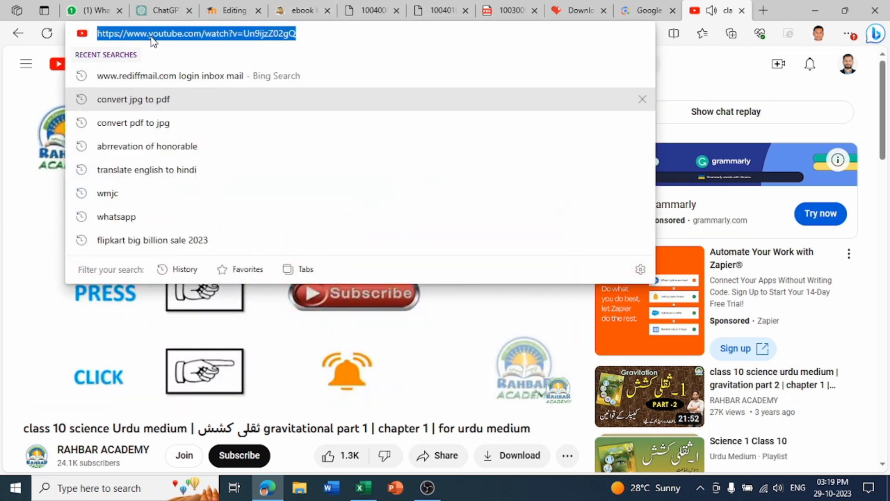
click(233, 14)
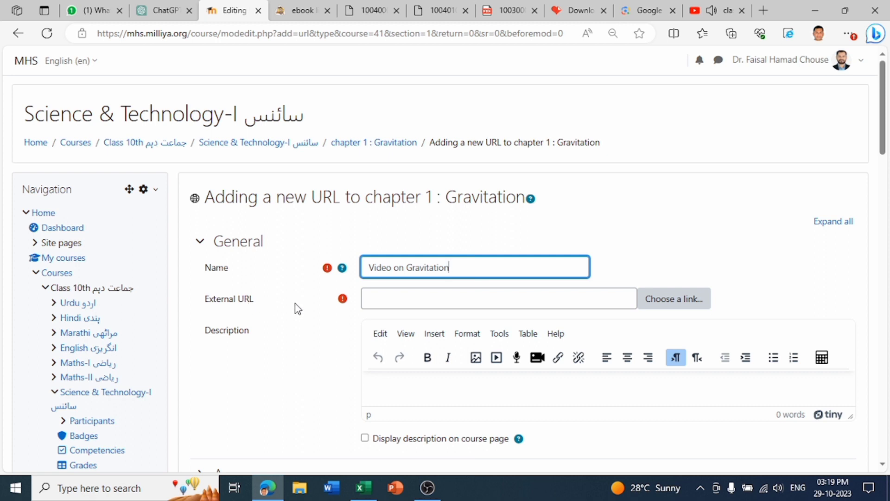
Step: Paste the YouTube link as the External URL, leave the description hidden, and save
click(411, 297)
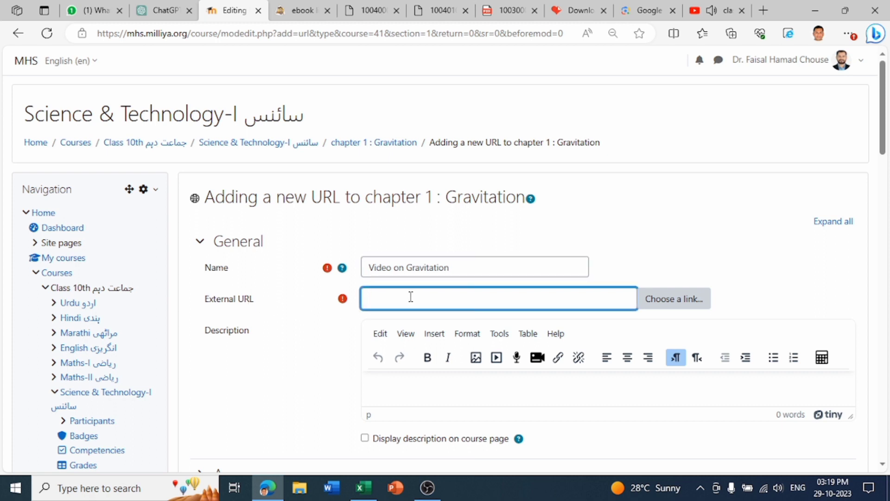
key(ctrl+v)
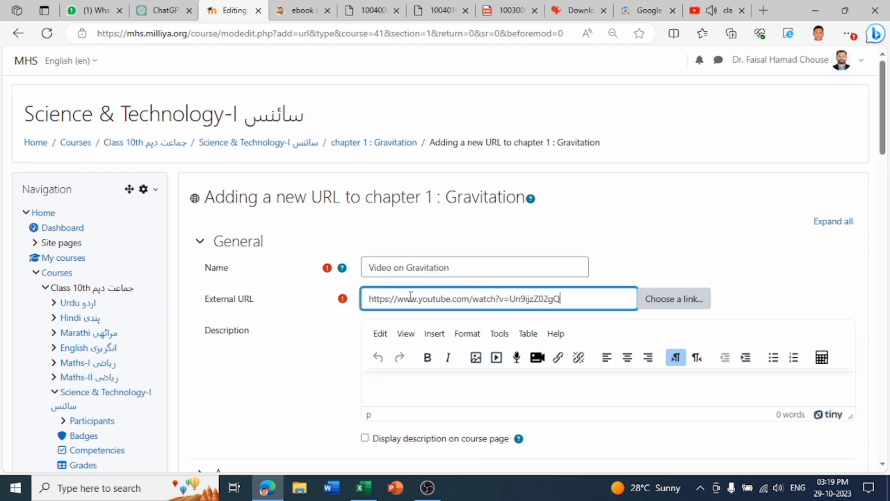
scroll(885, 153, down, 1)
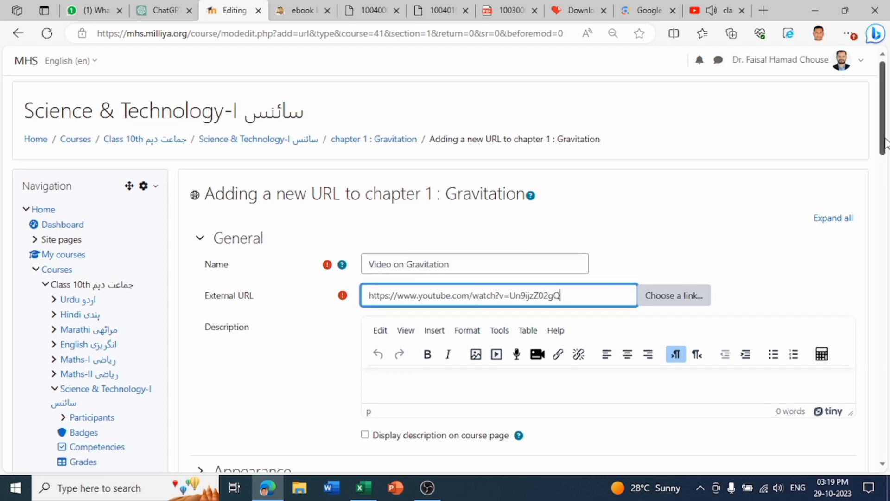
scroll(885, 153, down, 3)
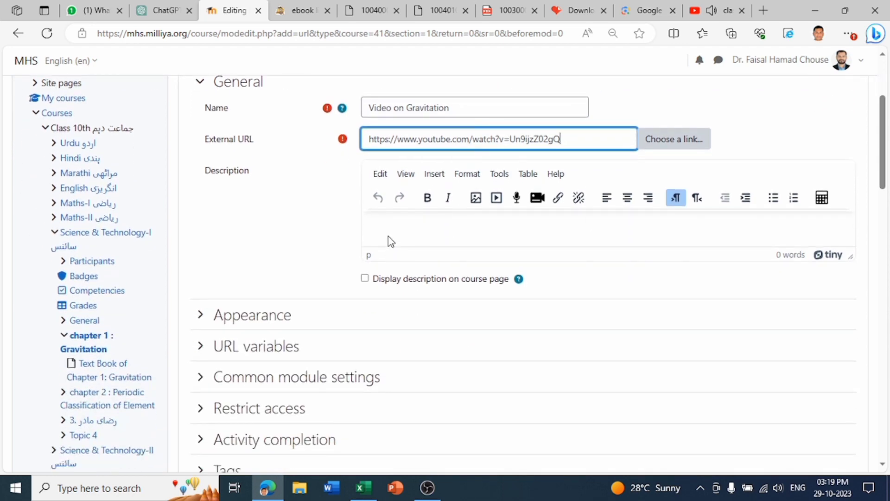
click(389, 223)
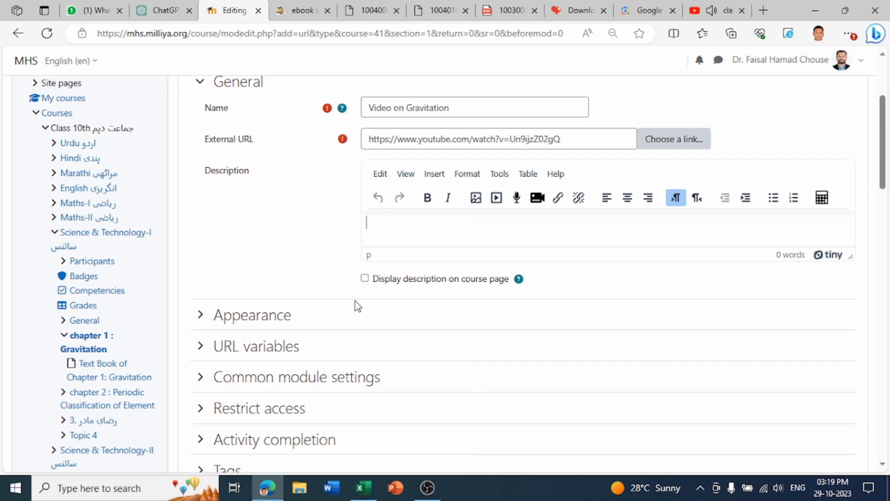
click(365, 279)
click(365, 281)
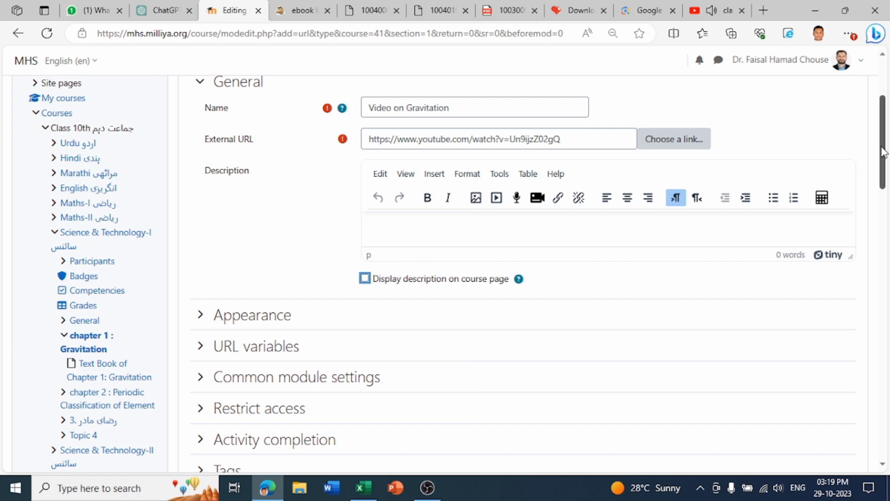
drag(883, 153, 884, 204)
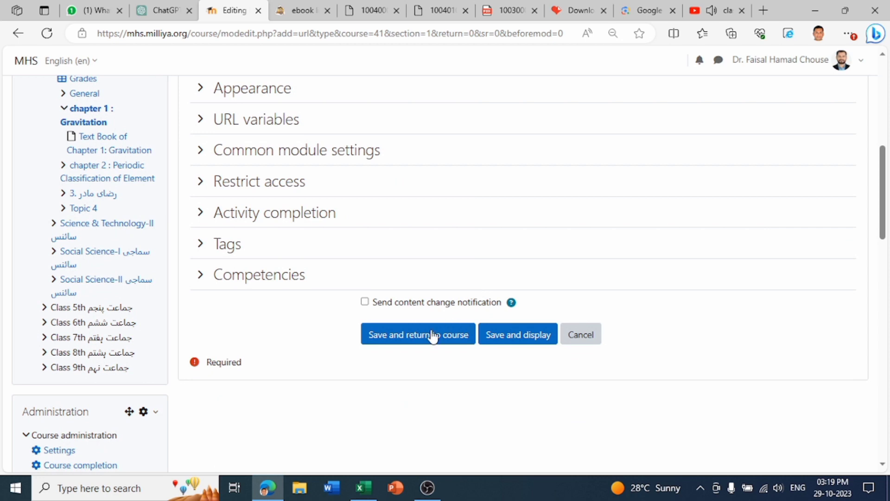
click(427, 336)
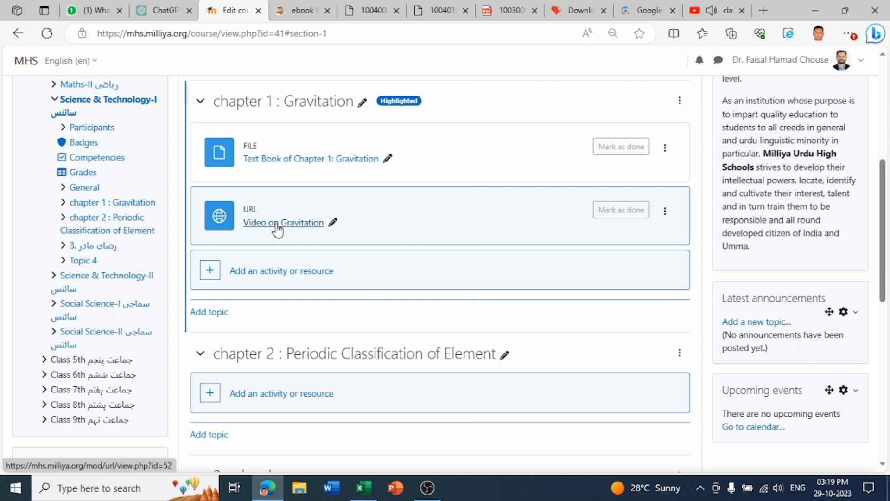
Step: Close the activity chooser without adding anything and minimise Edge to the desktop
click(212, 274)
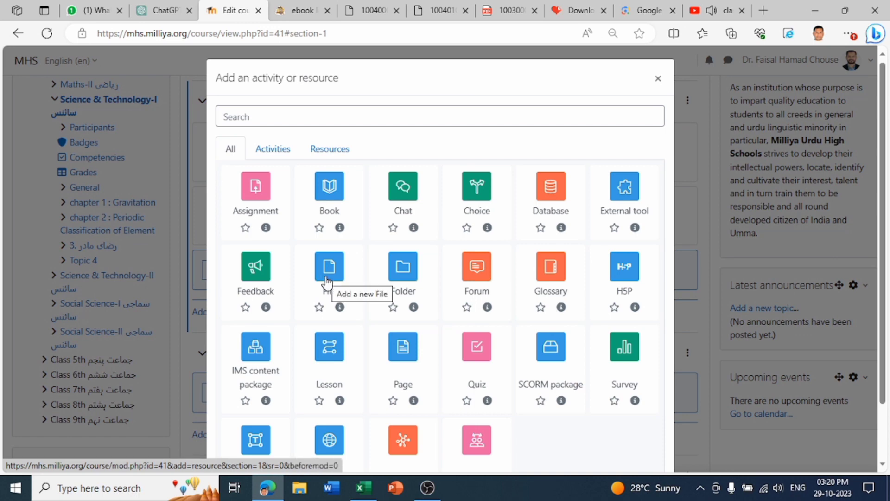
click(659, 78)
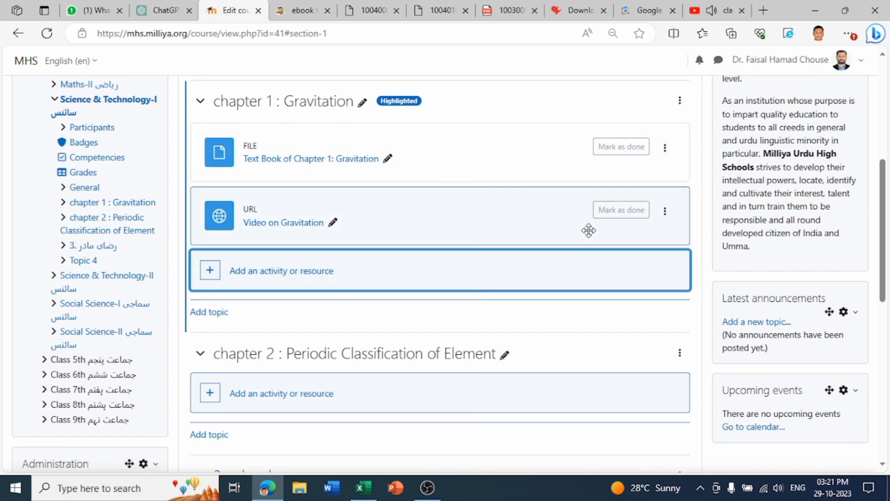
click(816, 10)
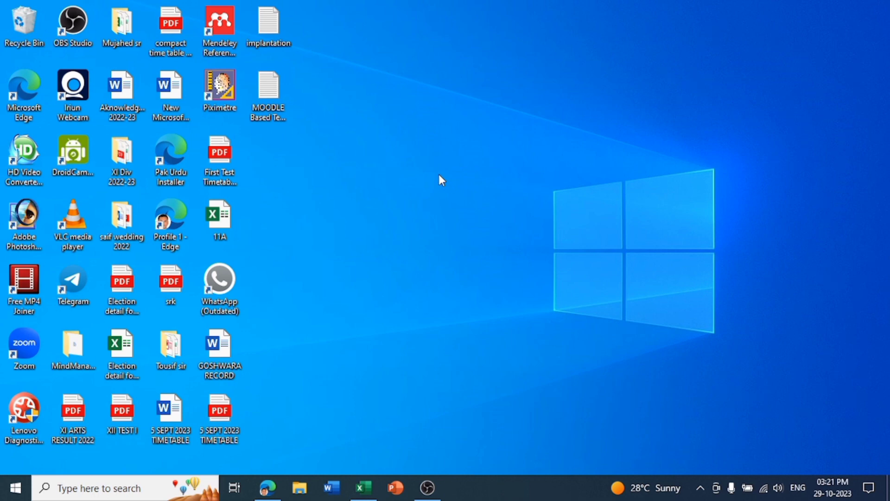
Step: Create a new text document on the desktop named 'gravitation'
right_click(439, 177)
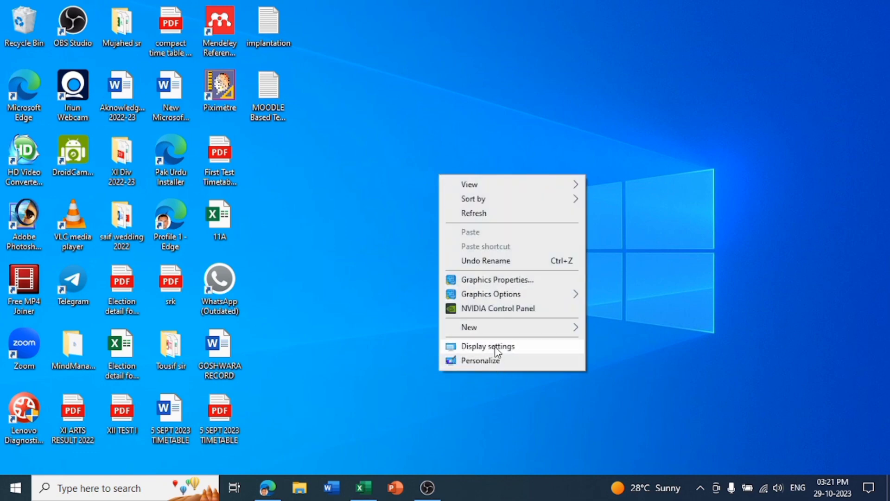
mouse_move(559, 331)
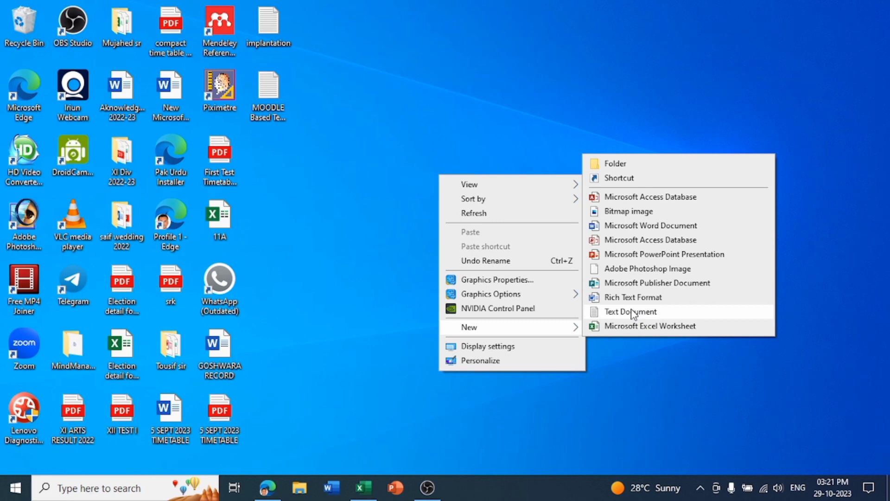
click(633, 311)
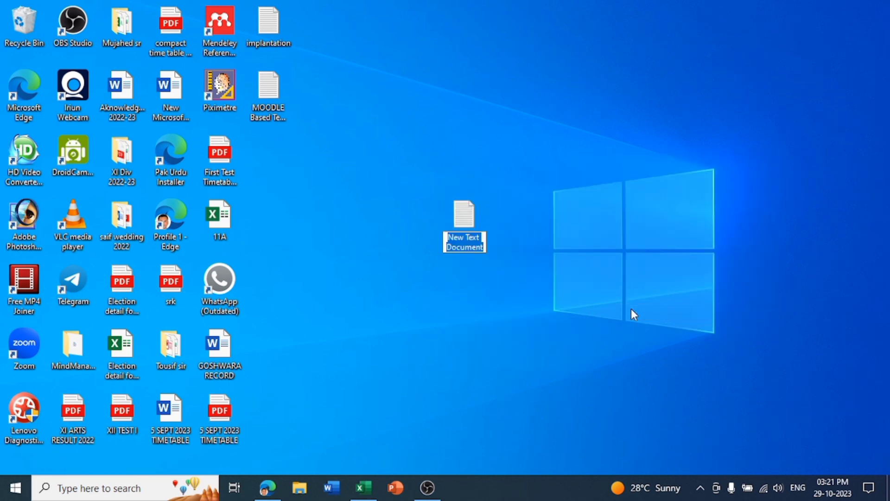
text(gra)
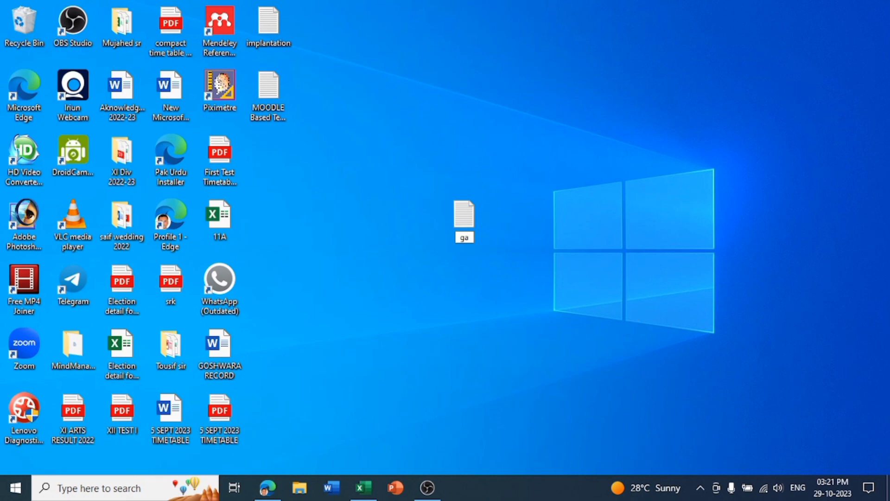
text(vitation)
key(Return)
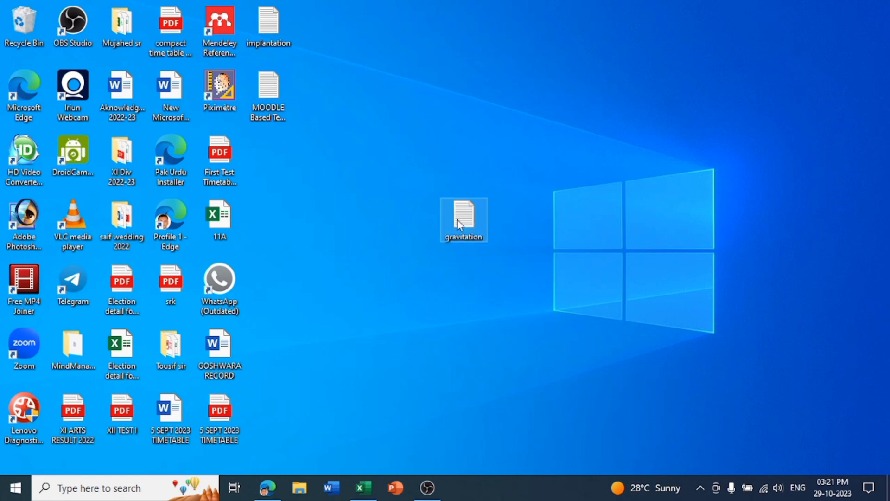
Step: Open 'gravitation' in Notepad, maximise then minimise it, and bring Edge back up
double_click(460, 224)
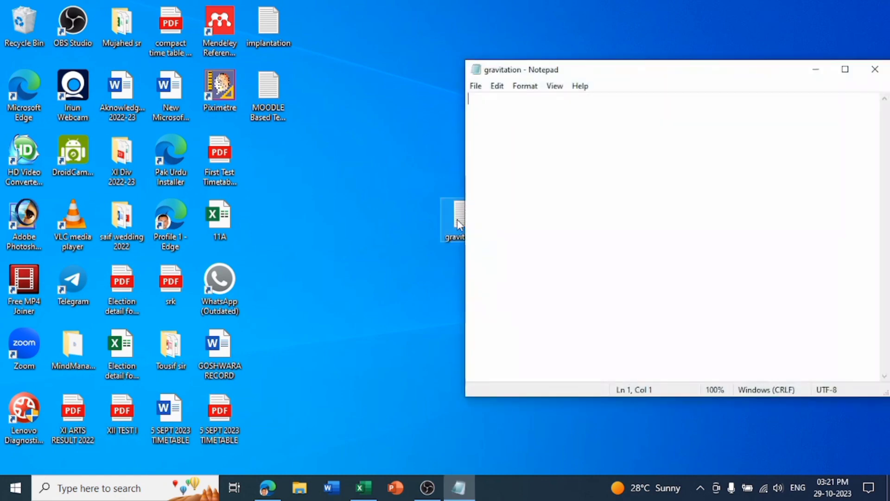
click(846, 69)
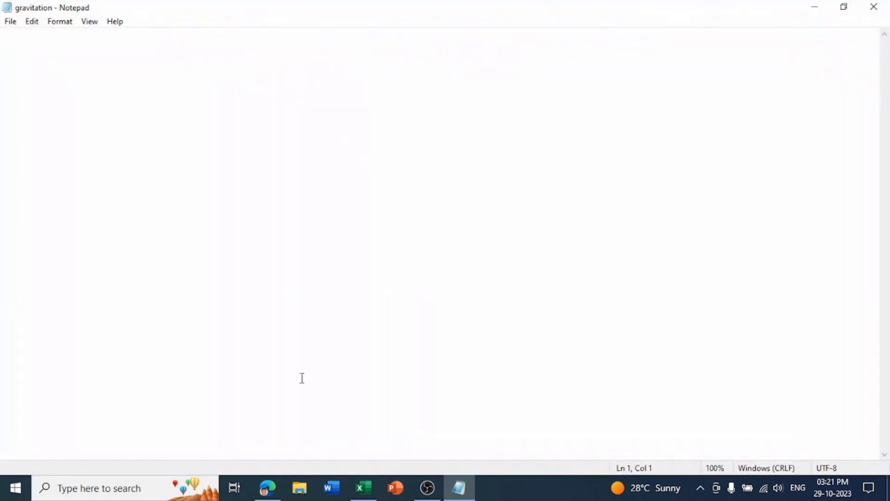
click(469, 494)
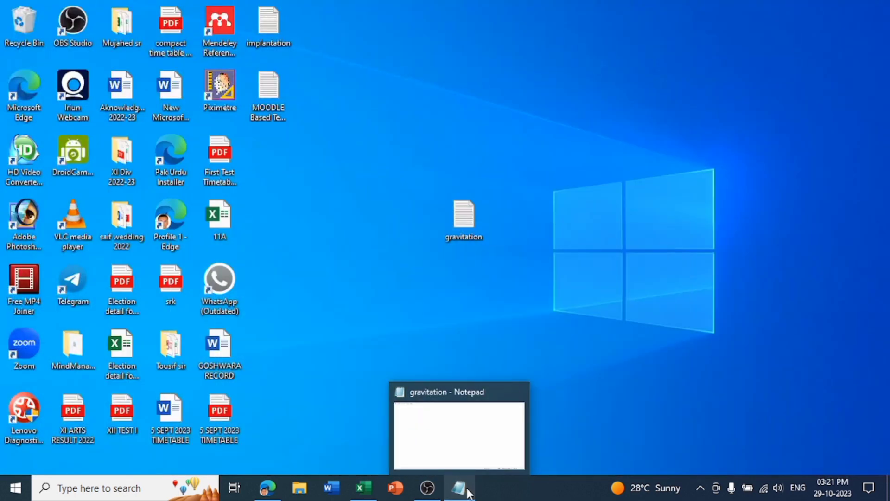
click(267, 497)
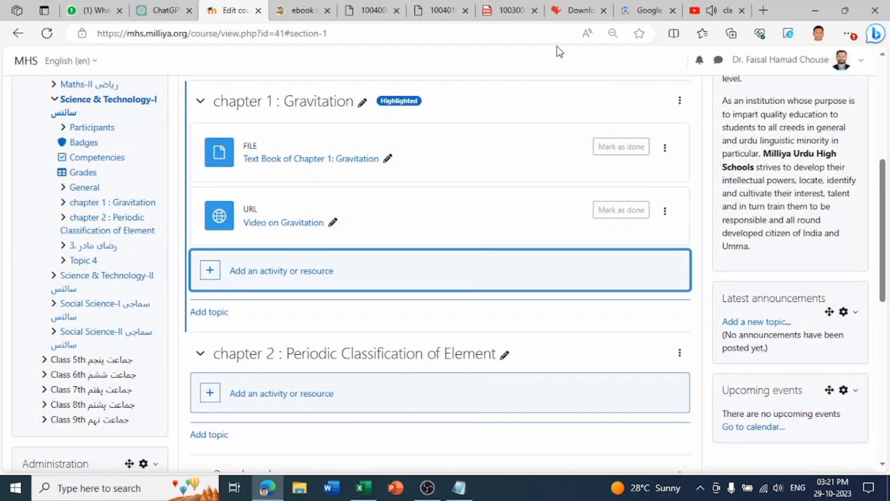
Step: In the 1003000265.pdf tab, skim the Gravitation chapter and return to page 11
click(512, 10)
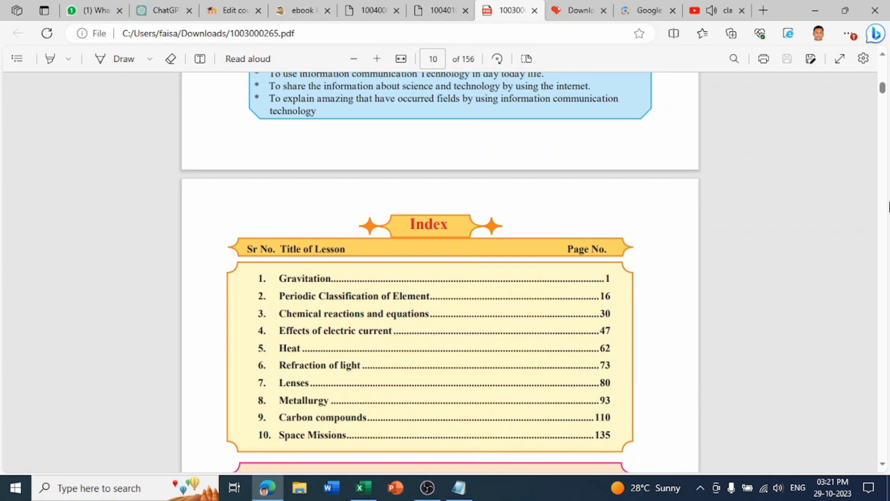
scroll(888, 206, down, 15)
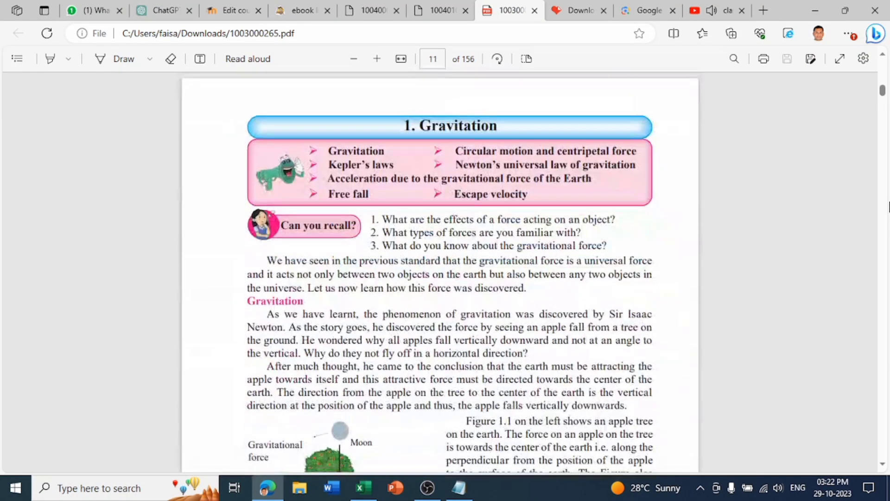
scroll(889, 207, down, 1)
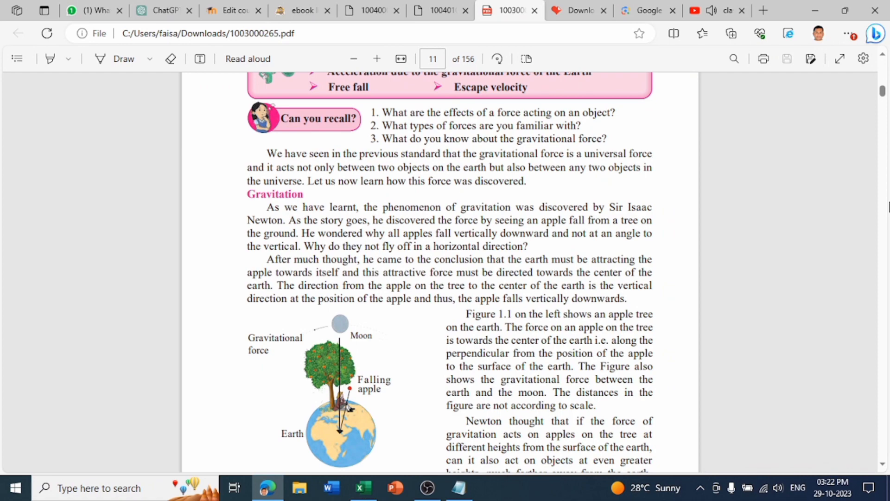
scroll(888, 207, down, 10)
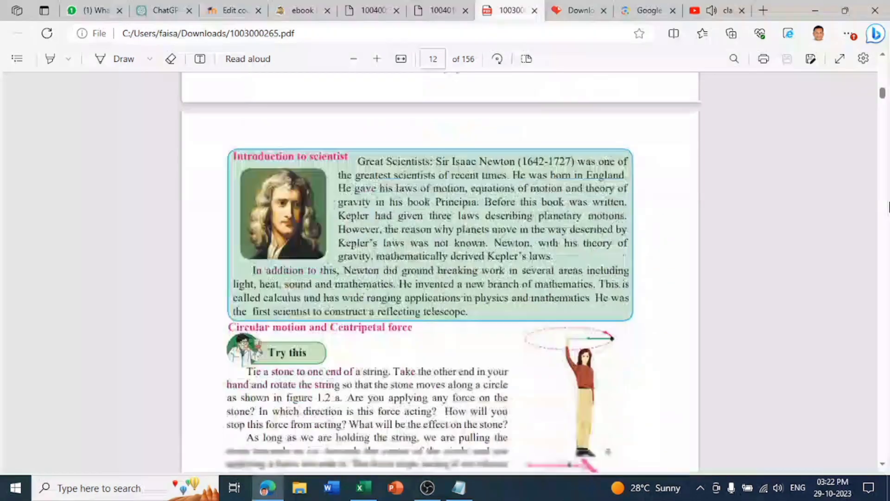
scroll(888, 207, down, 12)
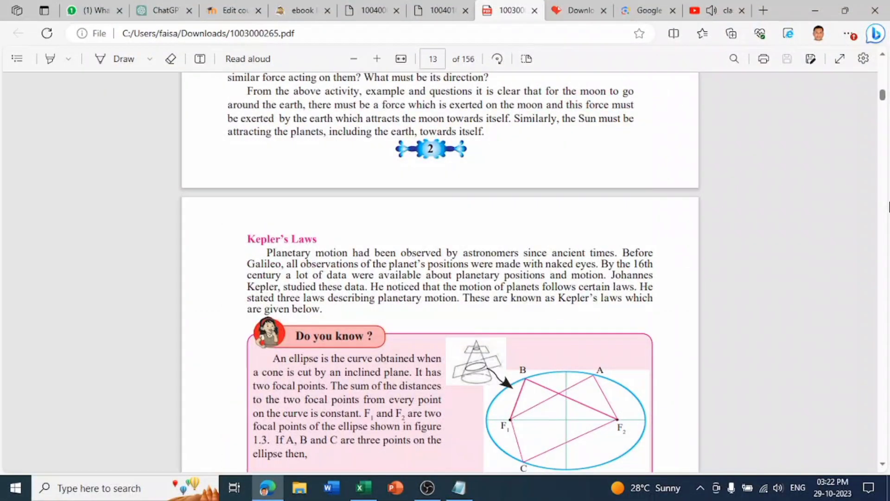
scroll(889, 207, down, 12)
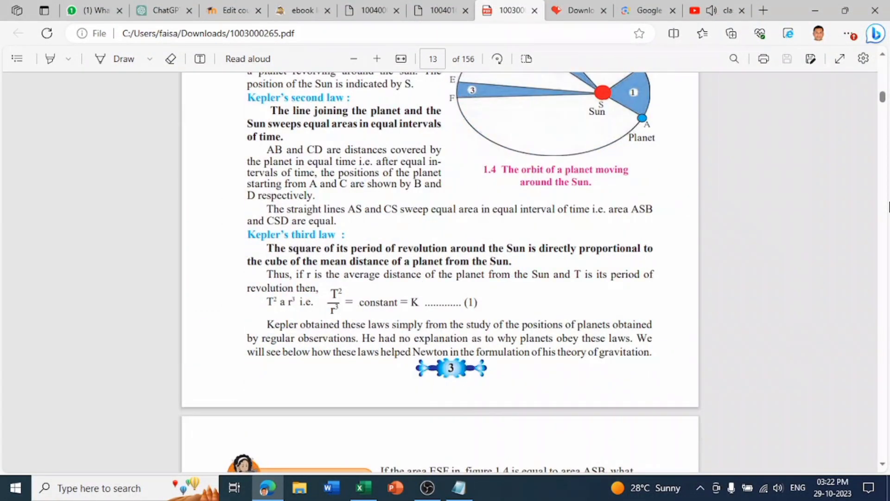
scroll(888, 207, down, 10)
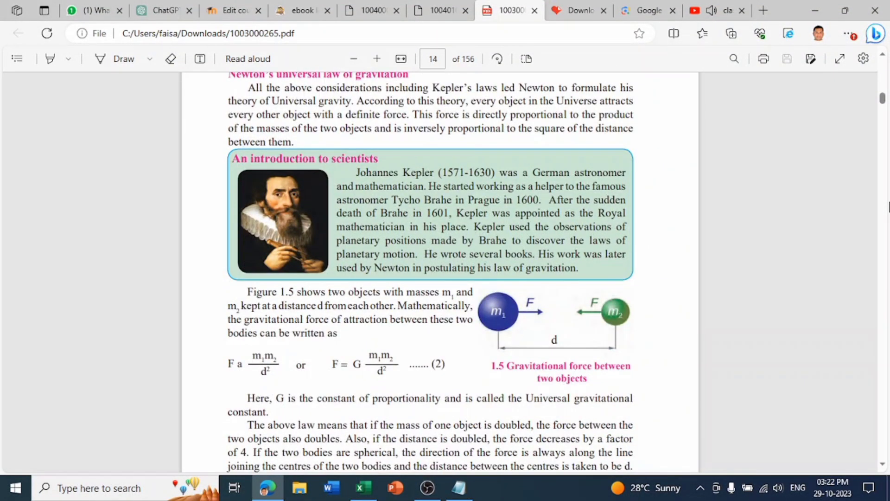
scroll(888, 207, down, 10)
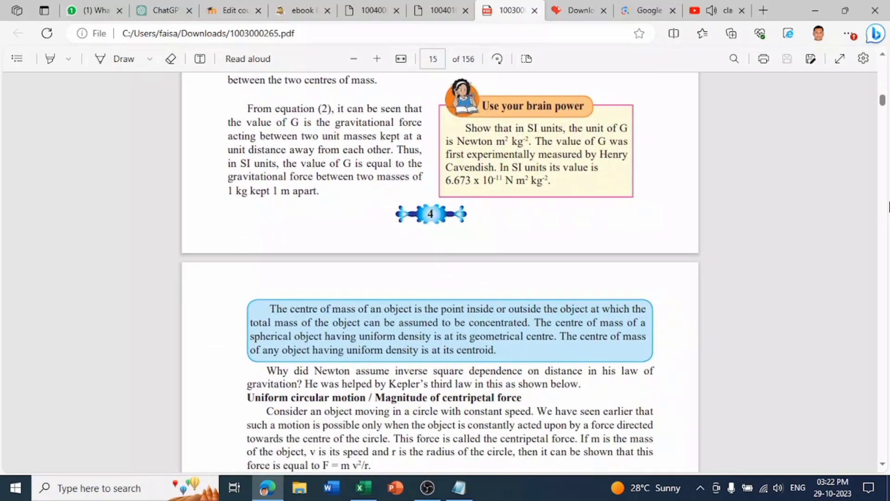
scroll(889, 207, down, 10)
scroll(888, 207, down, 10)
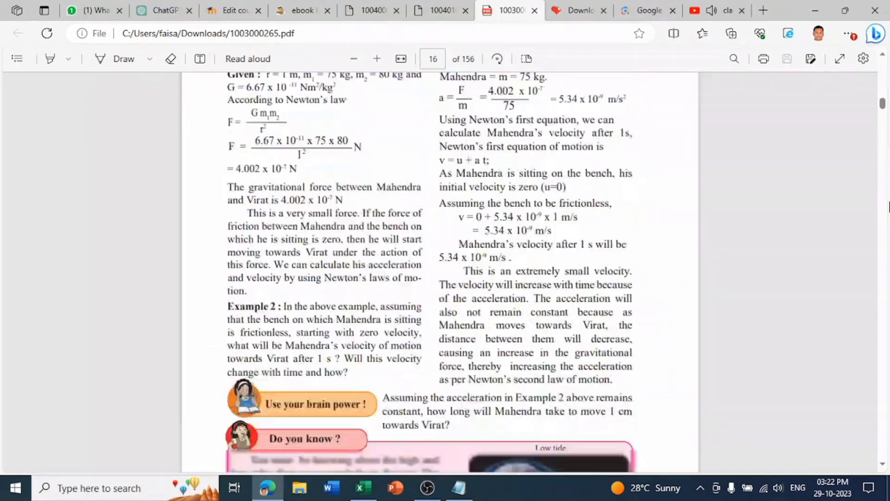
scroll(889, 207, down, 10)
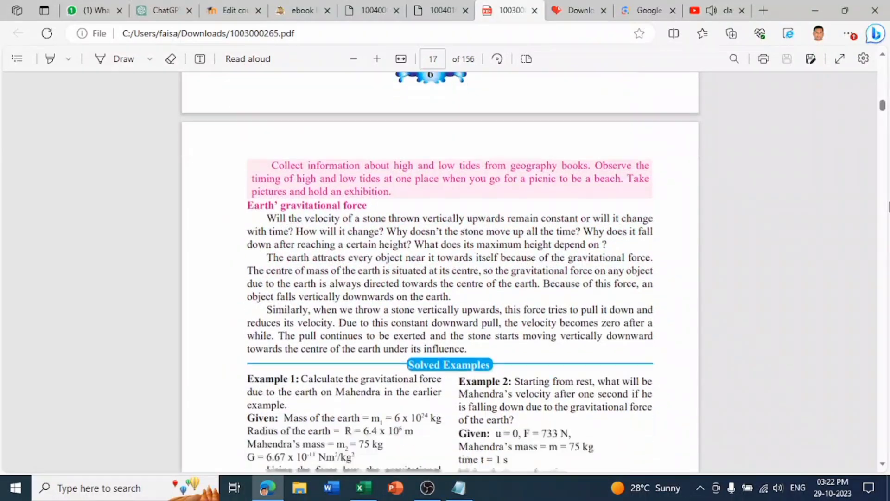
scroll(889, 206, down, 1)
scroll(889, 207, down, 20)
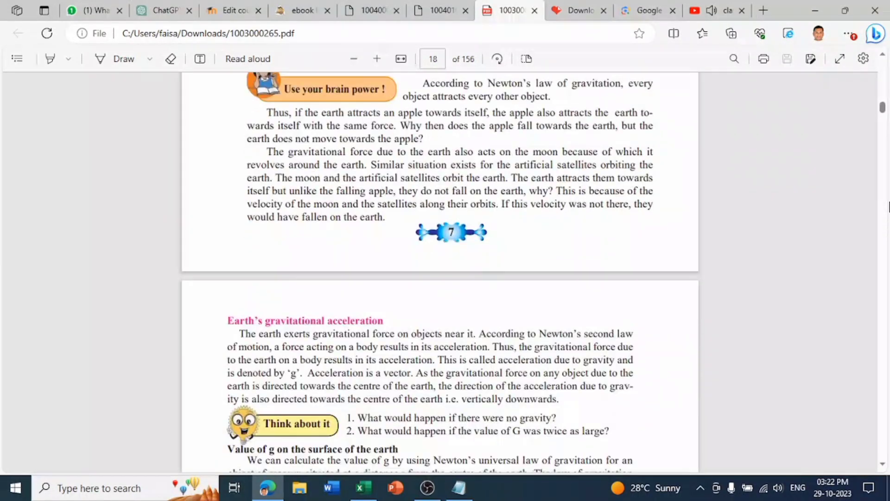
scroll(889, 207, down, 12)
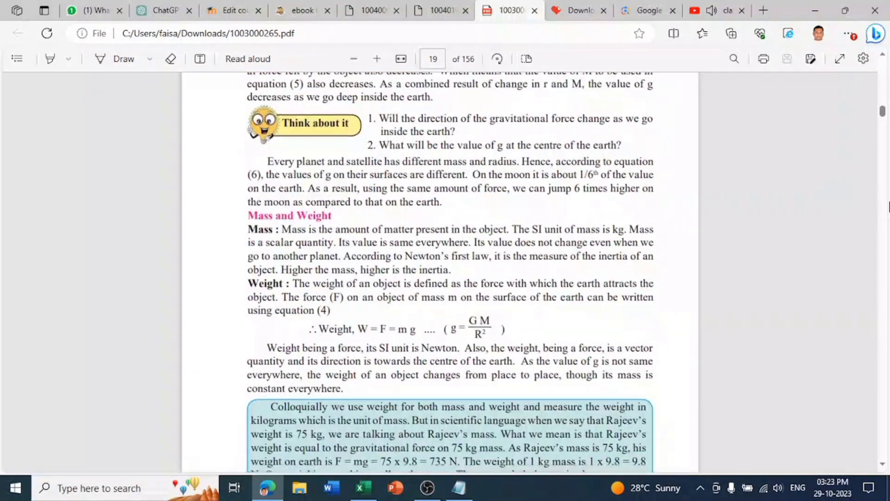
scroll(888, 207, down, 8)
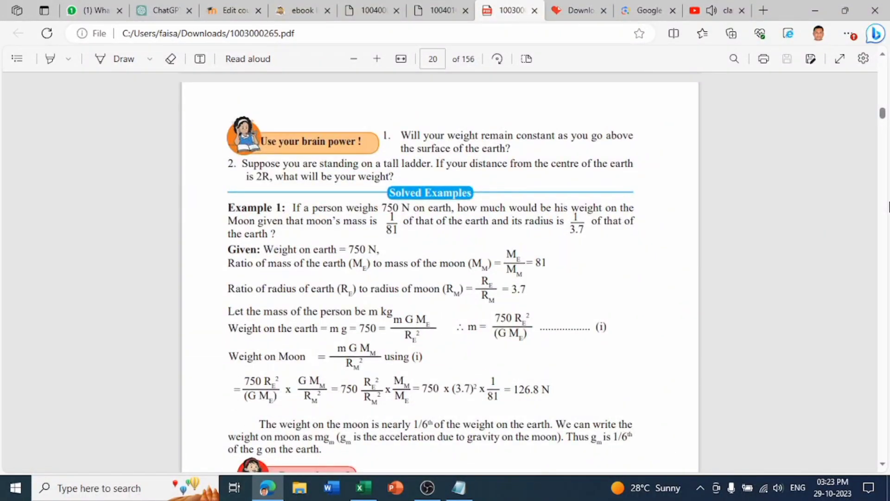
scroll(888, 207, down, 15)
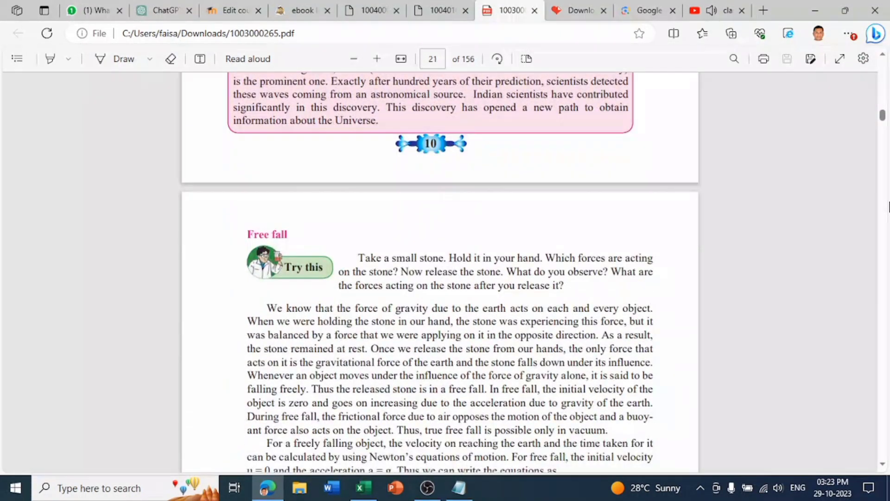
scroll(888, 207, down, 20)
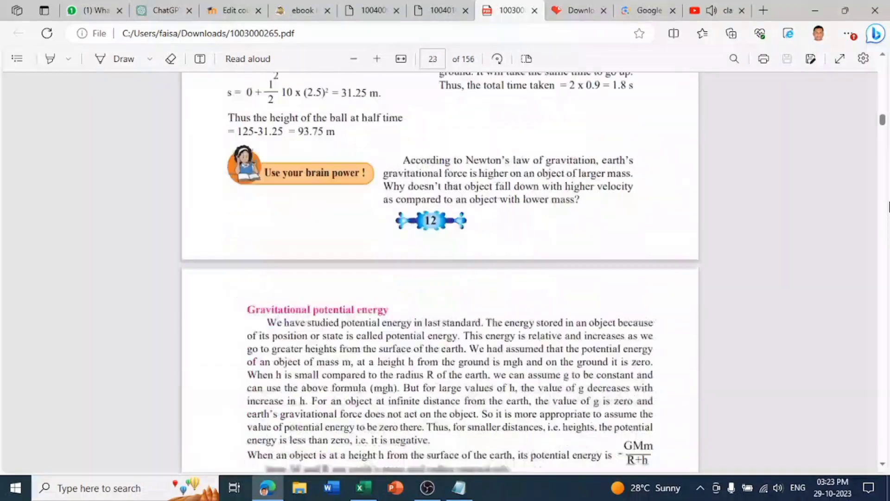
scroll(889, 207, down, 12)
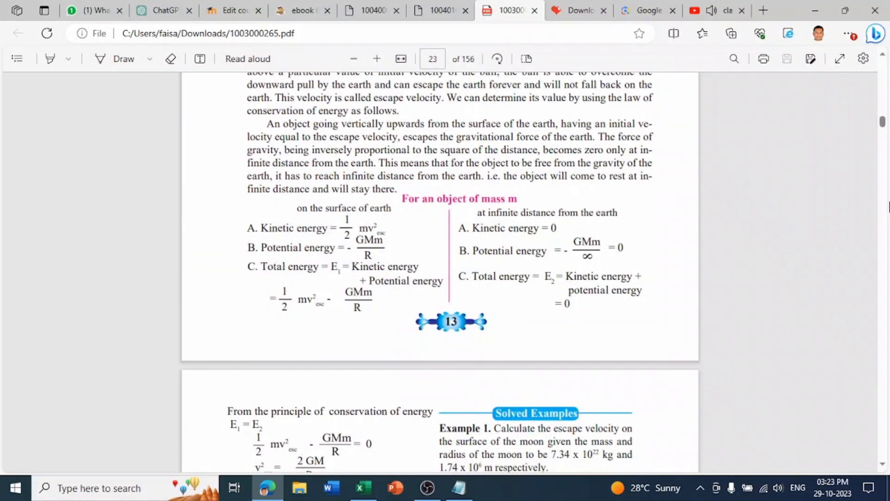
scroll(889, 207, down, 20)
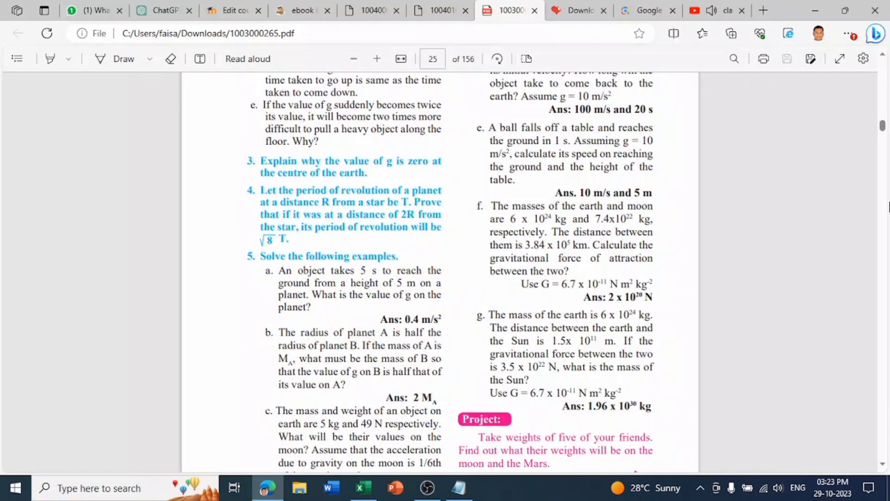
scroll(889, 207, down, 10)
scroll(889, 207, up, 4)
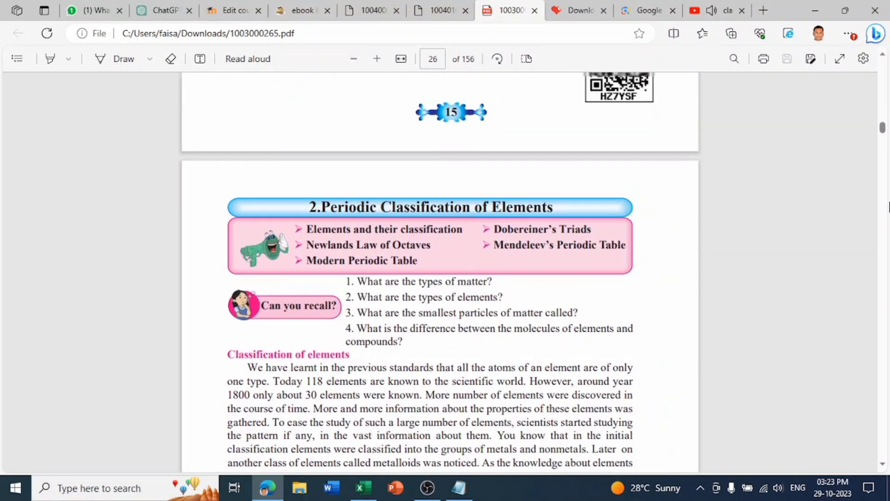
scroll(889, 207, up, 8)
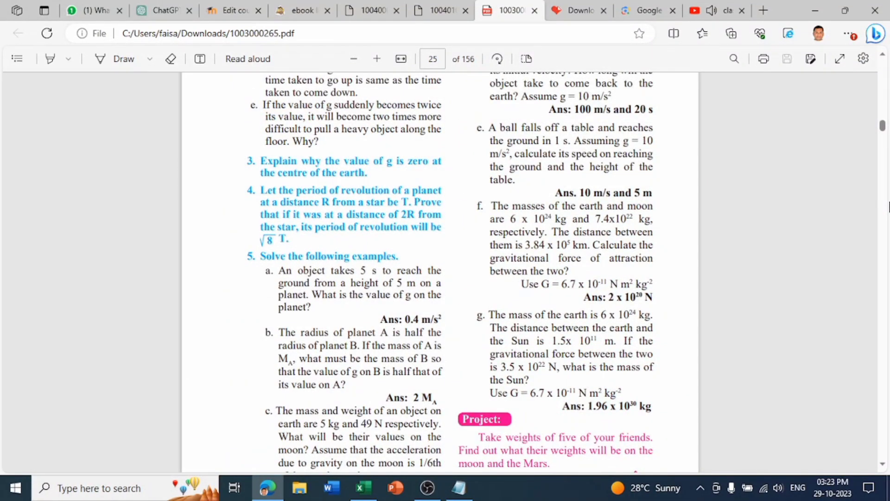
scroll(889, 207, up, 6)
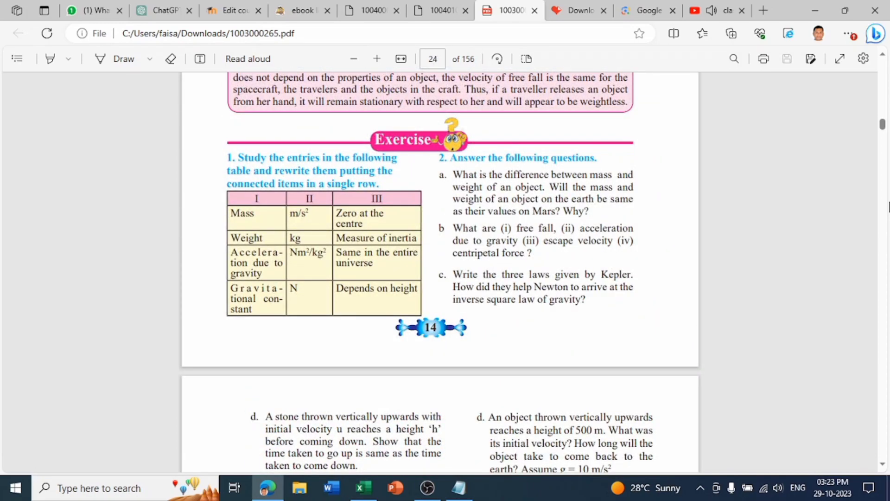
scroll(889, 207, up, 10)
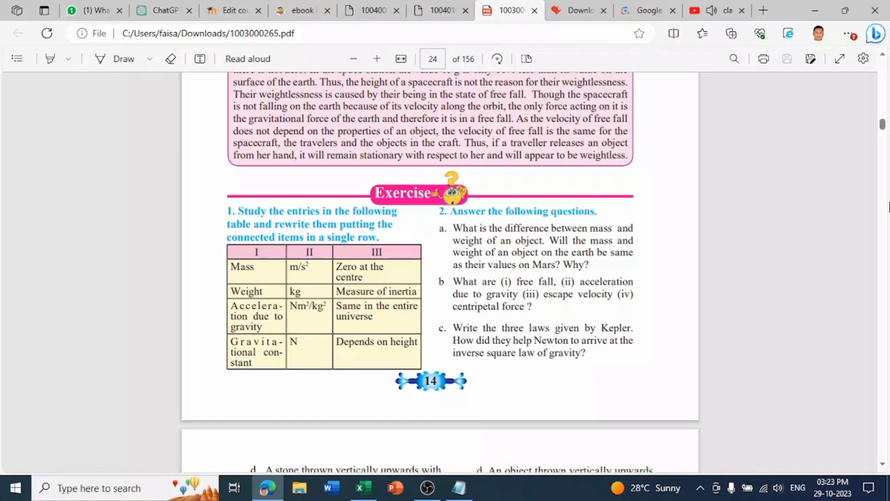
scroll(889, 207, up, 15)
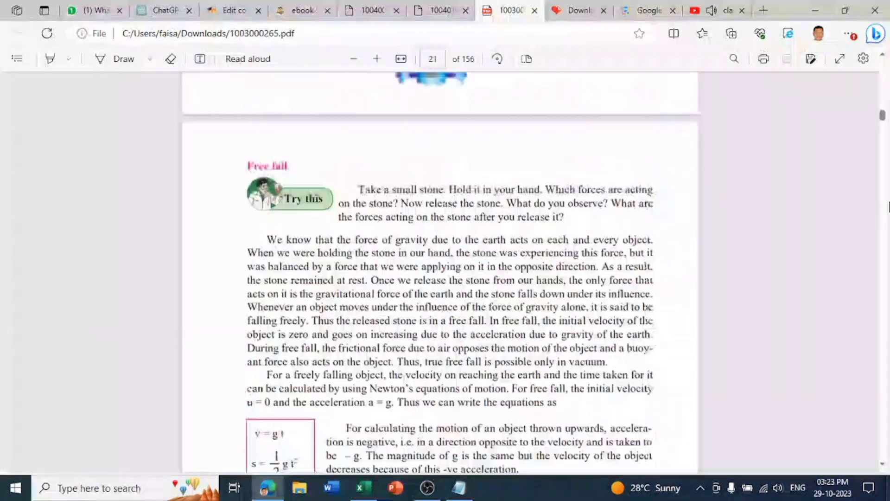
scroll(889, 206, up, 15)
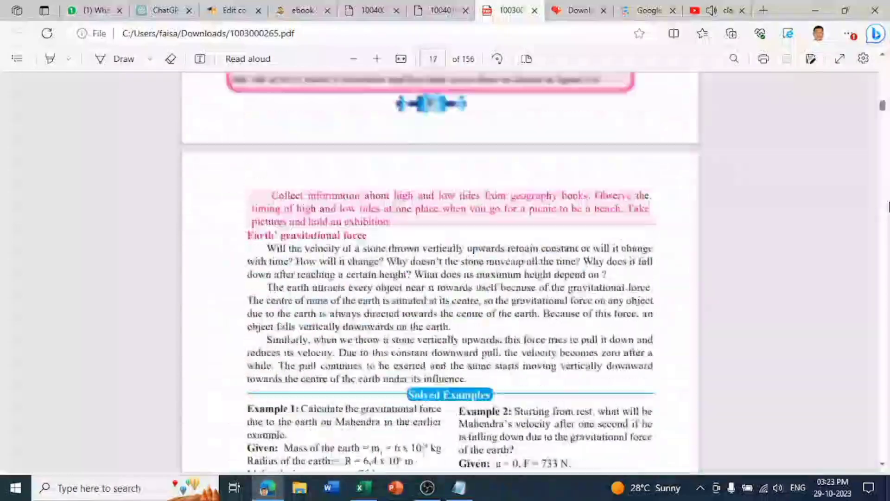
scroll(888, 207, up, 15)
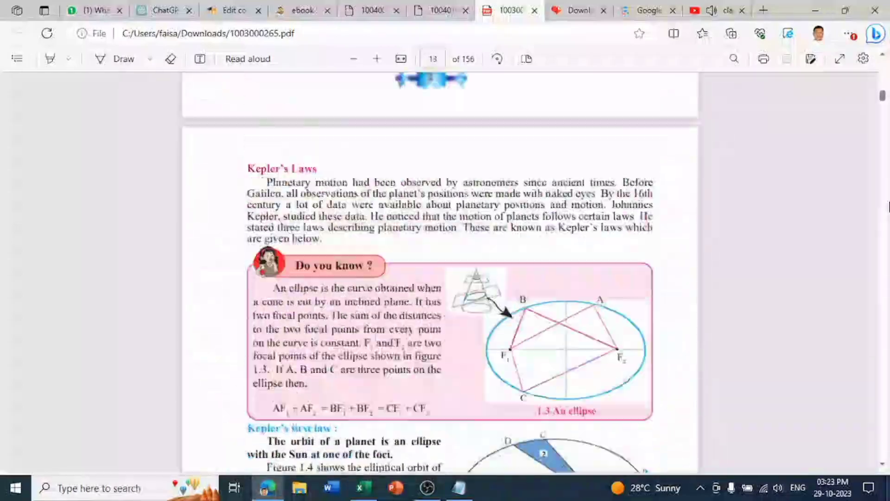
scroll(889, 207, down, 12)
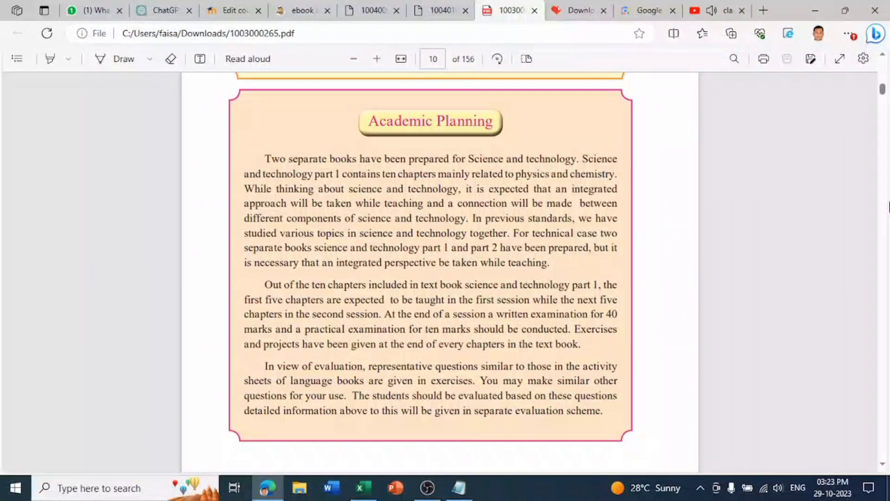
scroll(888, 207, up, 4)
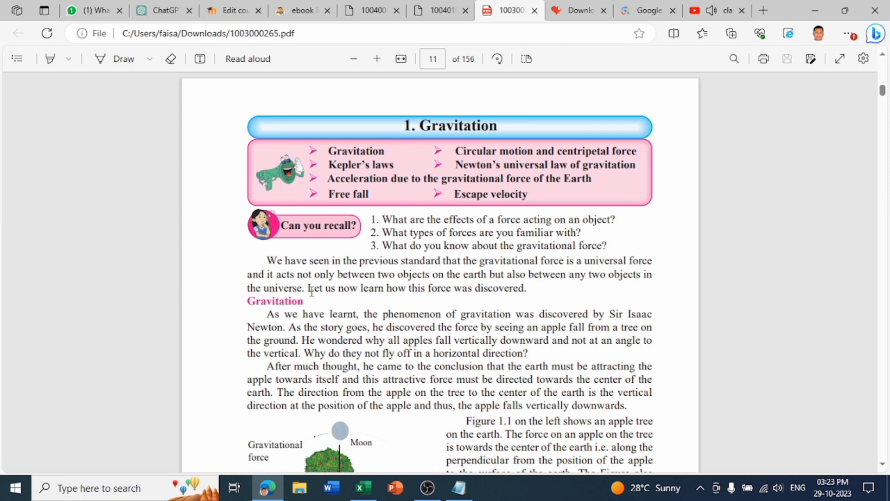
Step: Select the text from the Gravitation heading through the paragraph ending 'the Sun?', then switch to ChatGPT
scroll(311, 292, down, 1)
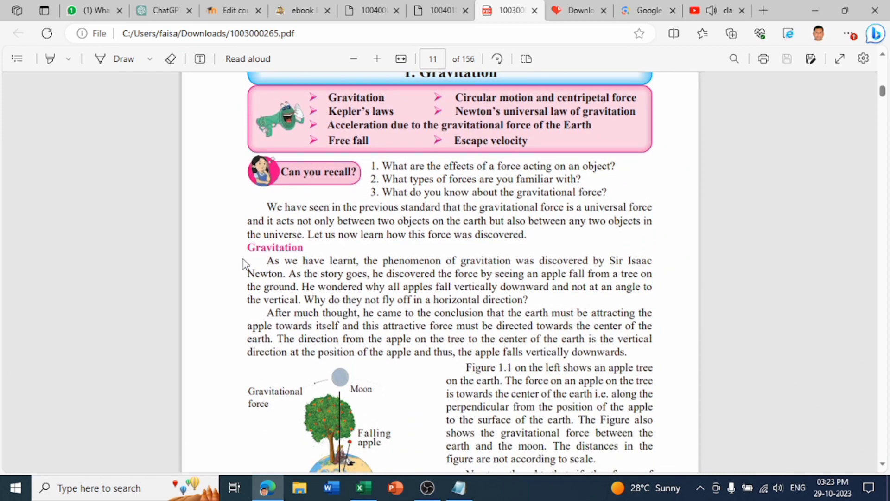
drag(247, 248, 643, 422)
click(874, 139)
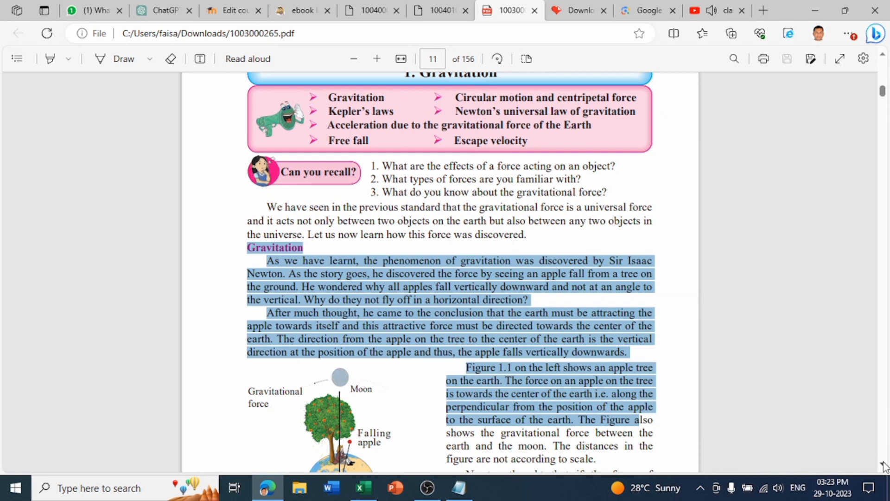
scroll(885, 463, down, 5)
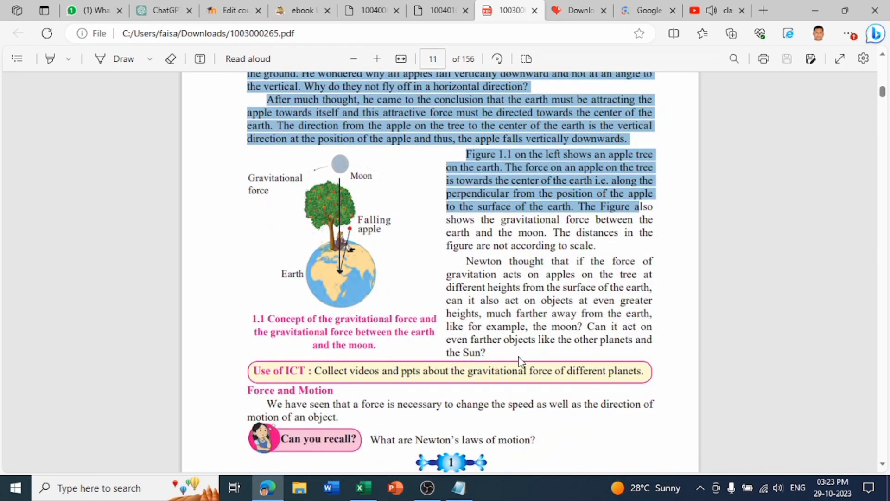
shift+click(493, 352)
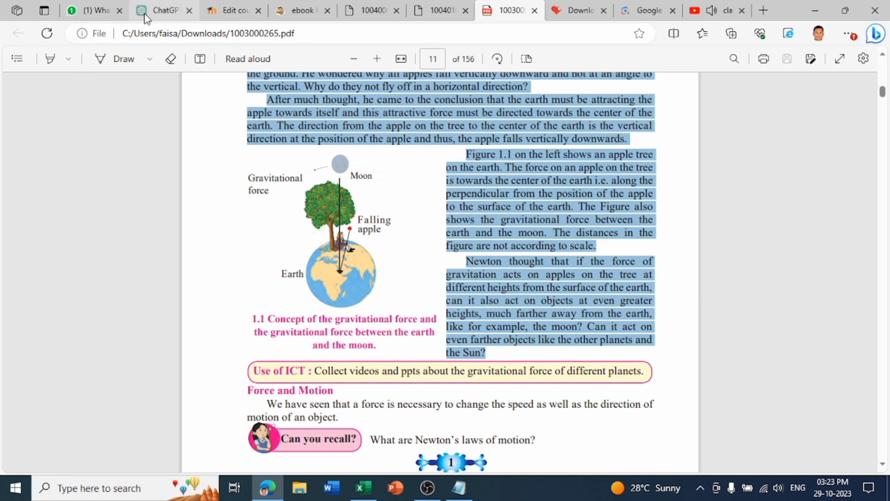
click(157, 13)
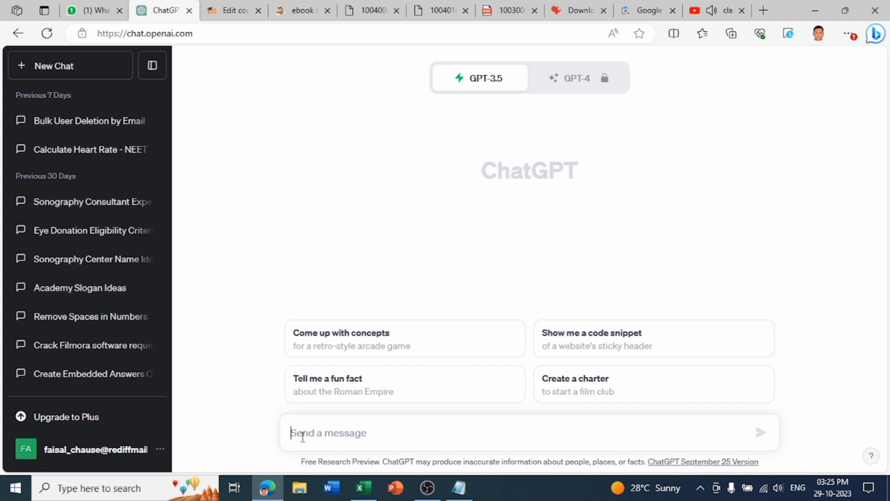
Step: Send 'help to write mcq on the following paragraph' with the Gravitation text pasted in quotes
text(h)
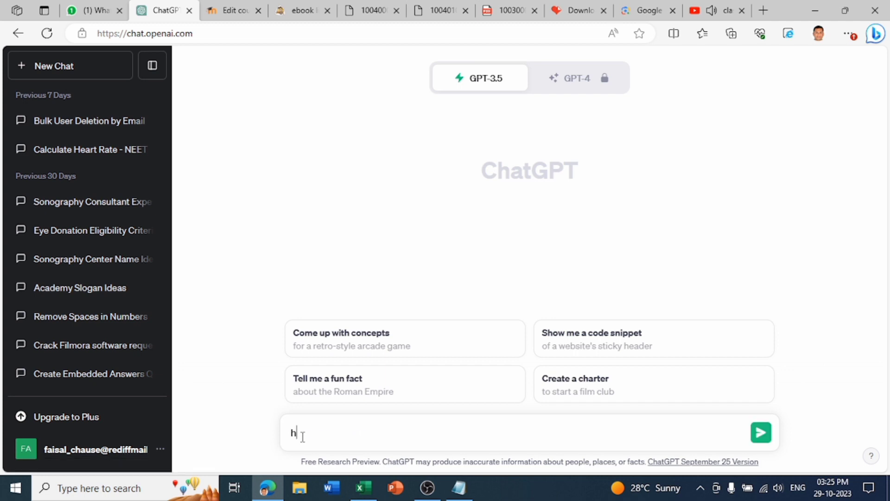
text(elp to write mcq on th)
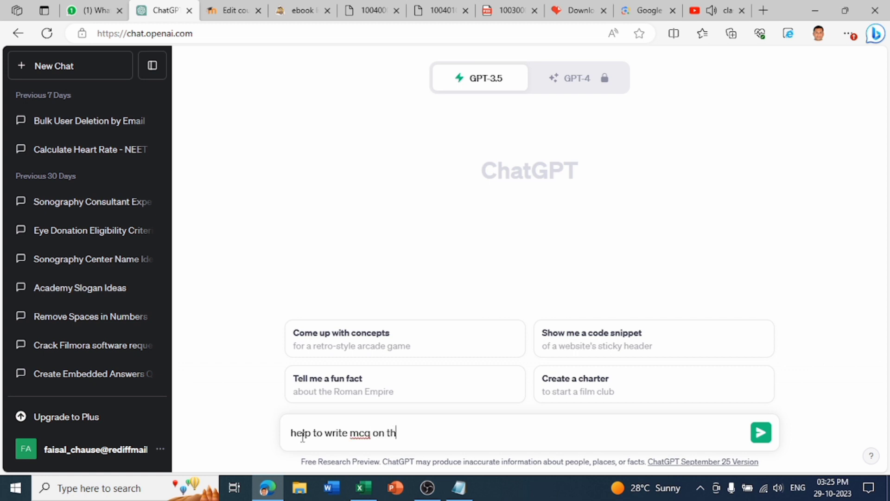
text(e following paragraph)
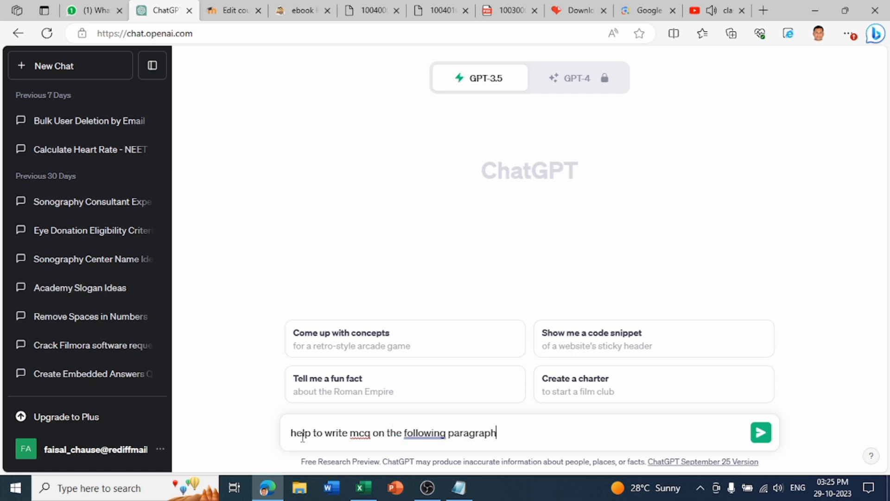
text( ")
key(ctrl+v)
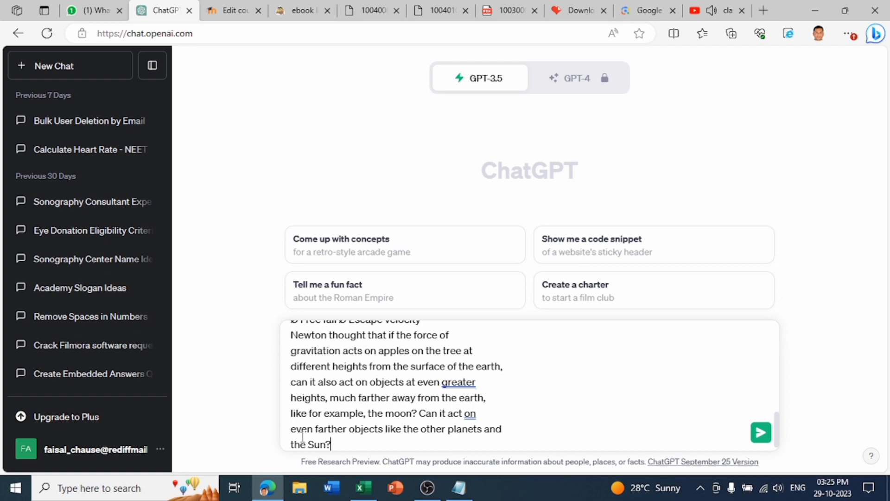
text(")
drag(779, 432, 779, 341)
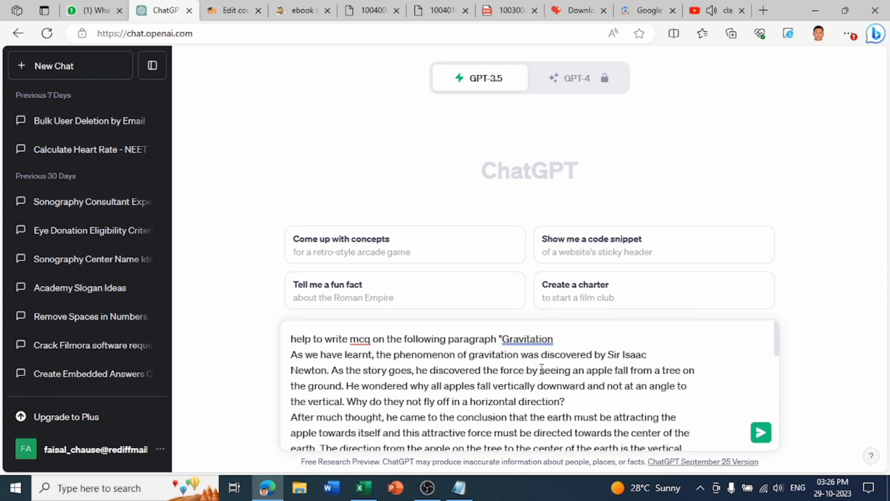
drag(779, 336, 777, 434)
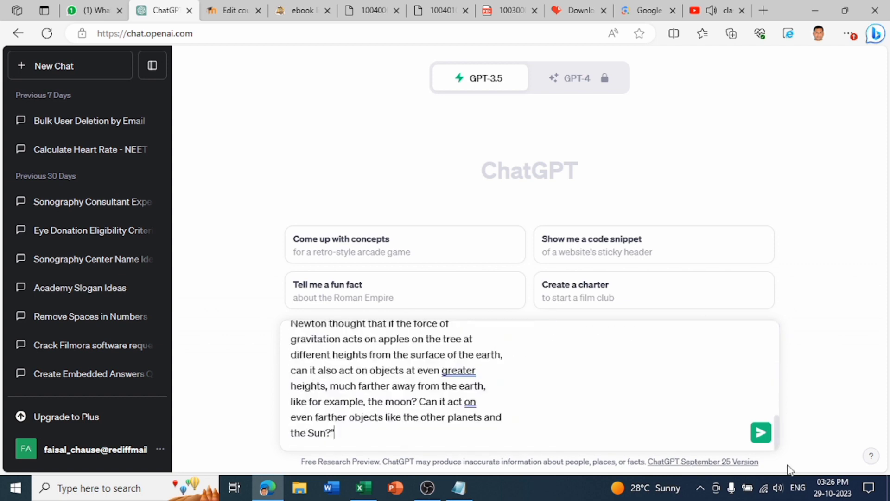
click(761, 433)
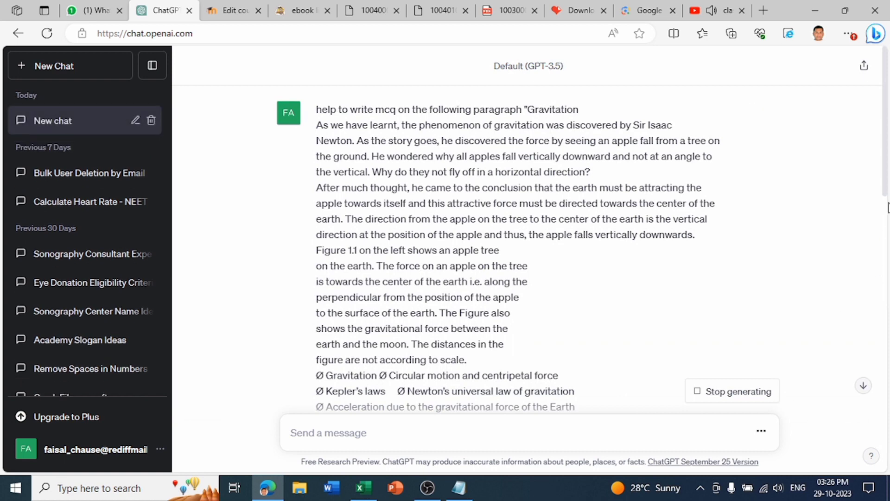
Step: Scroll through ChatGPT's reply to review the ten gravitation questions and the answer key
drag(887, 208, 888, 298)
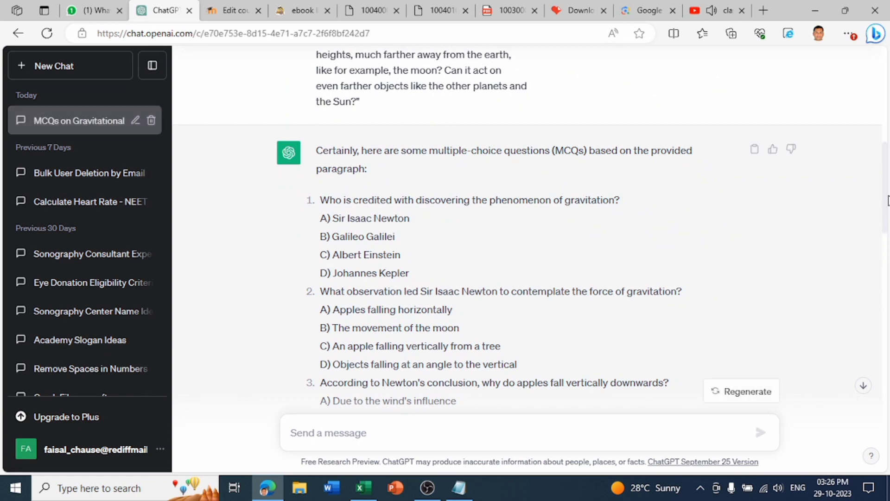
scroll(886, 197, down, 2)
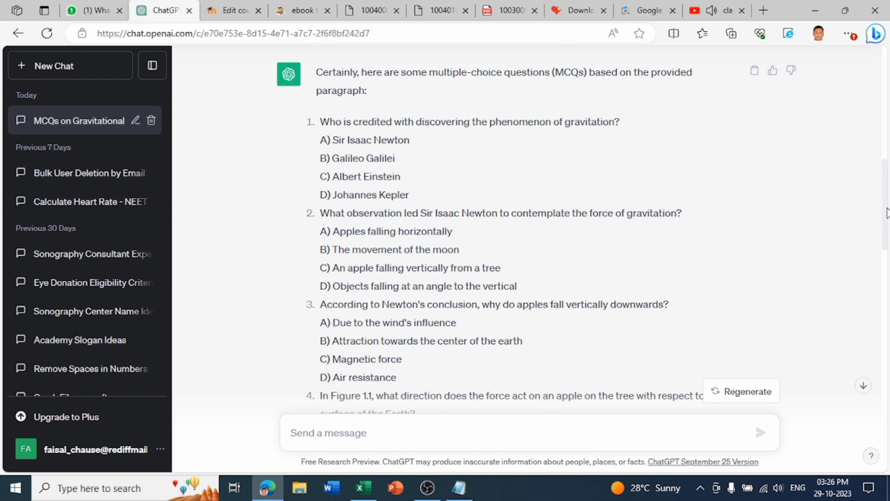
drag(887, 213, 888, 392)
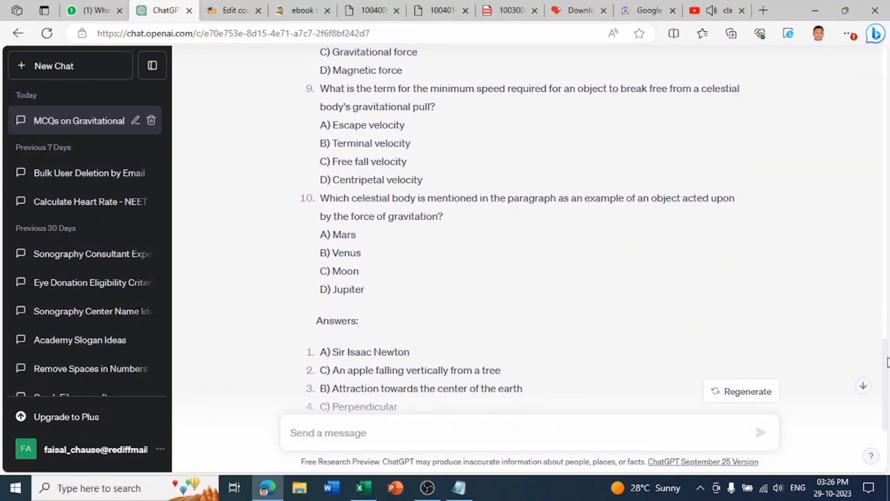
scroll(887, 361, down, 4)
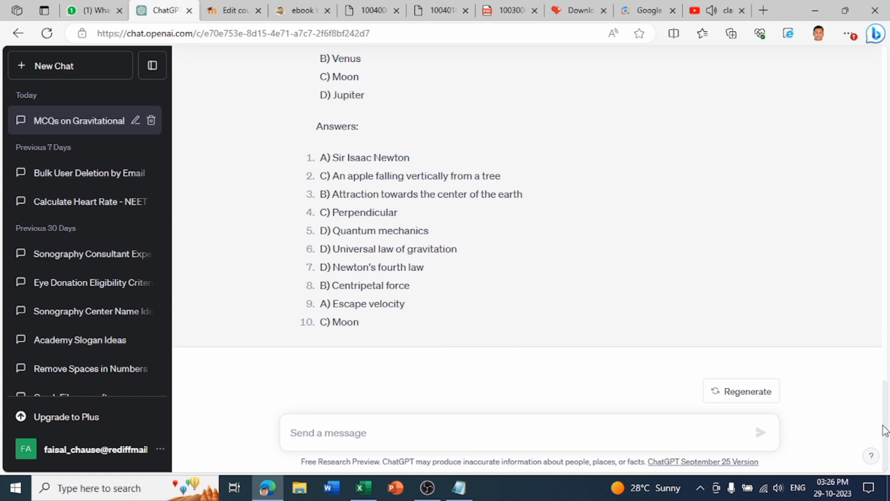
drag(885, 431, 889, 310)
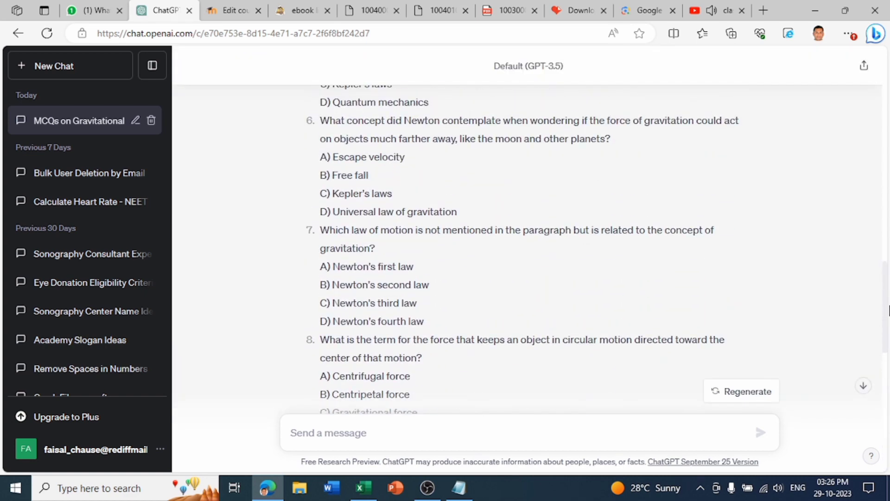
drag(887, 320, 887, 229)
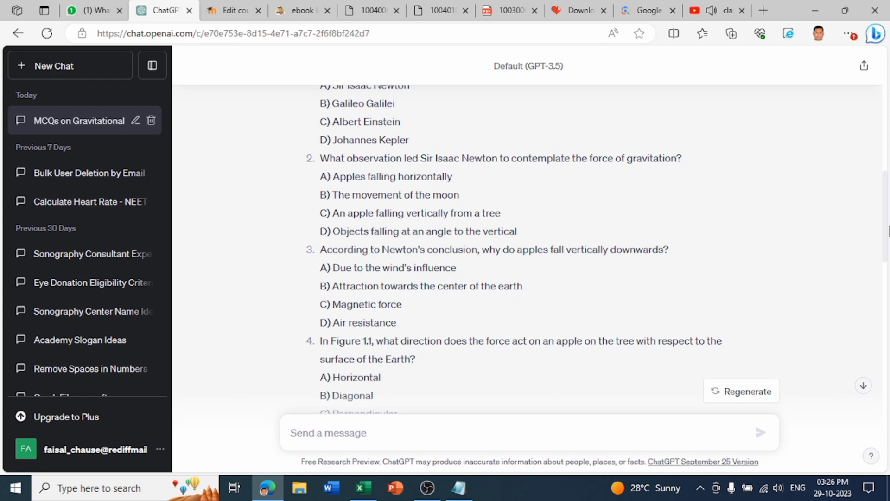
drag(889, 231, 868, 216)
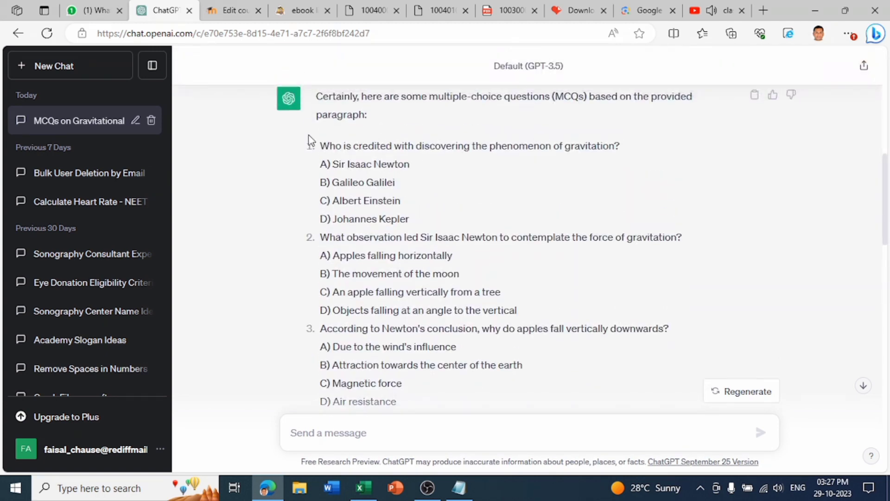
Step: Copy questions 1 through 10 with their options, leaving out the answer key
drag(320, 148, 476, 371)
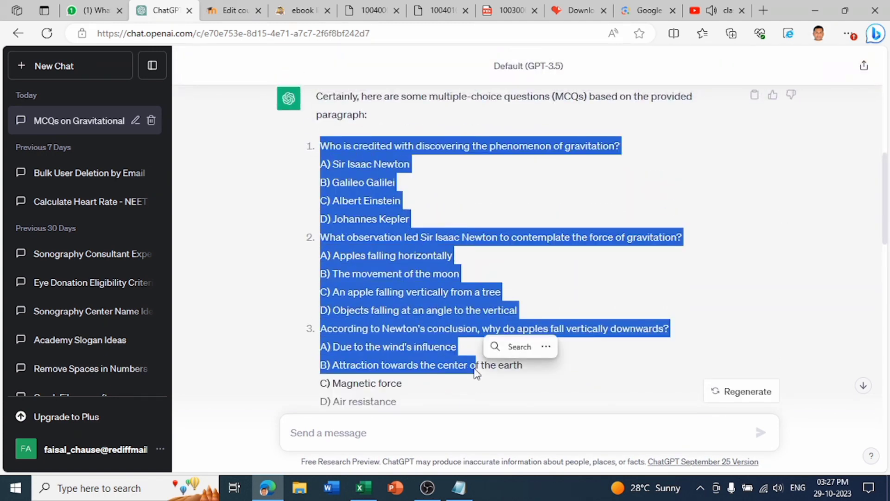
drag(888, 204, 889, 396)
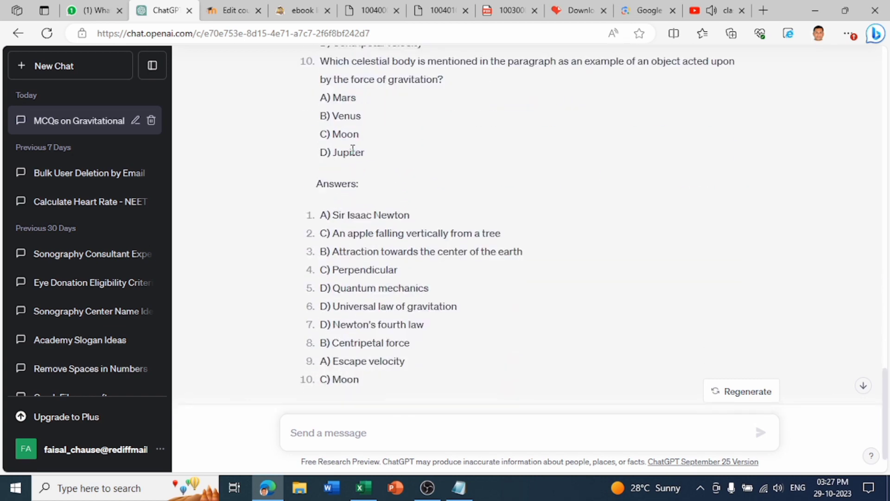
drag(320, 46, 367, 155)
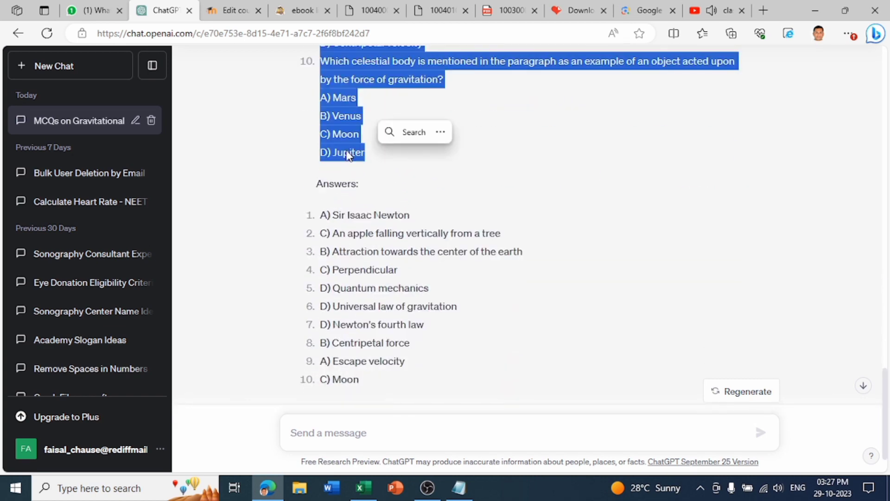
key(ctrl+c)
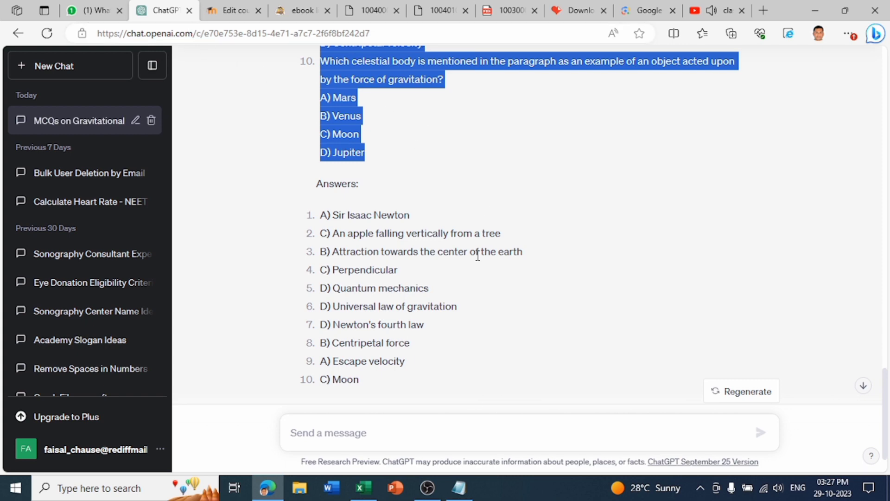
Step: Open the gravitation text file from the desktop, paste in the copied questions, and maximize Notepad
click(459, 489)
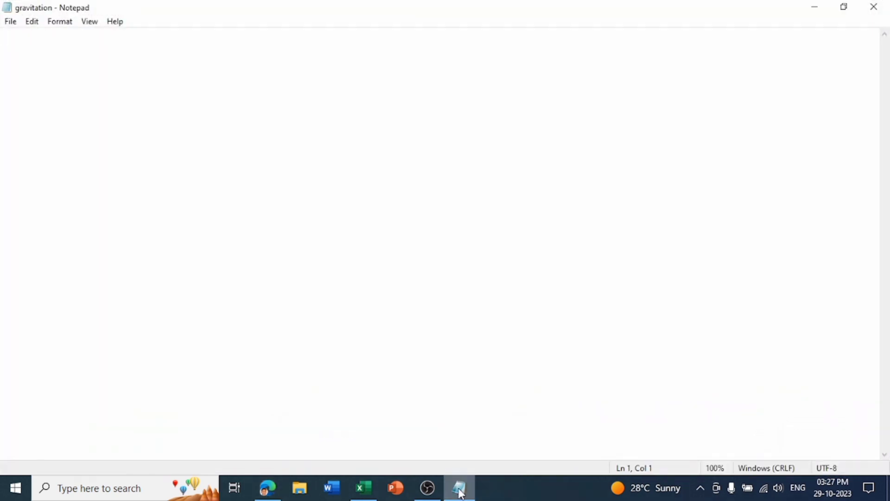
click(845, 8)
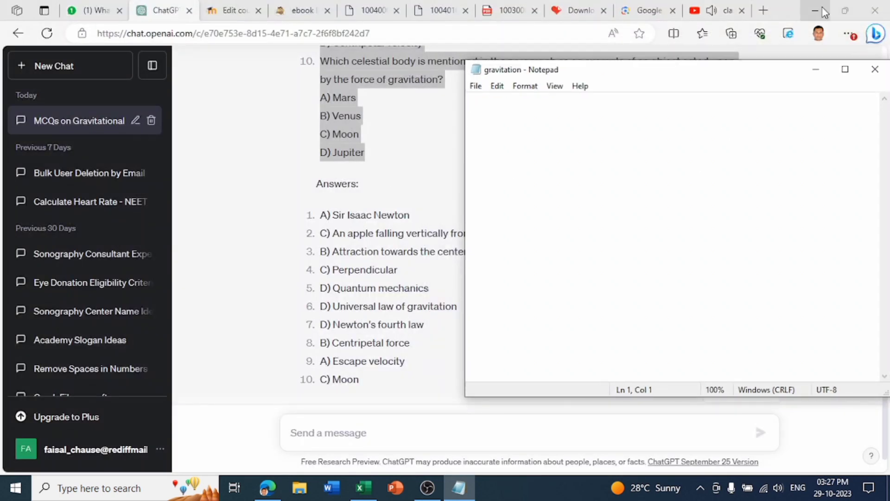
click(815, 10)
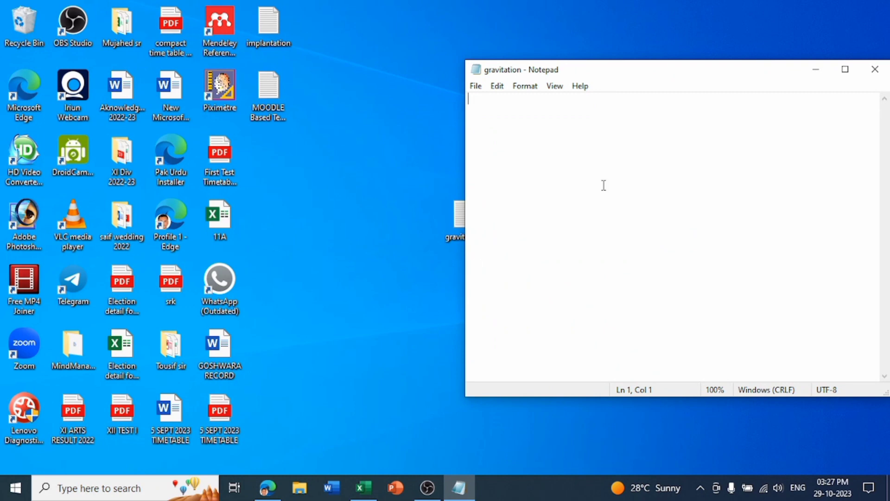
click(883, 76)
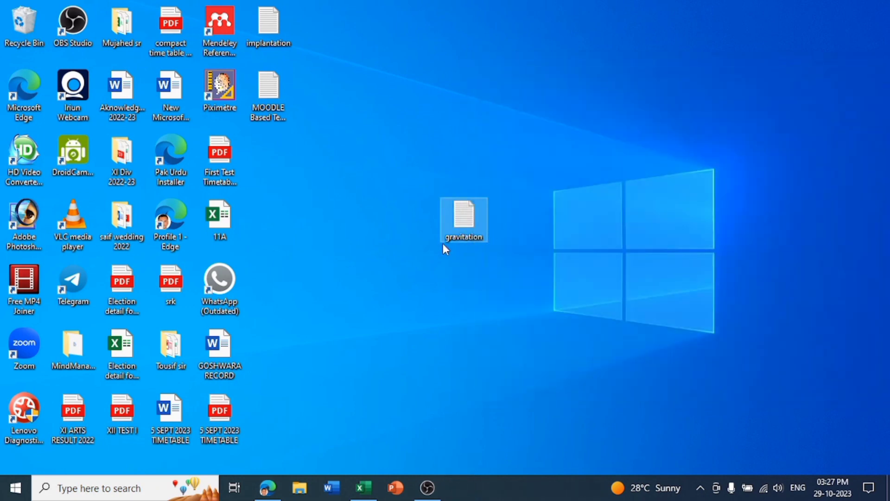
double_click(465, 214)
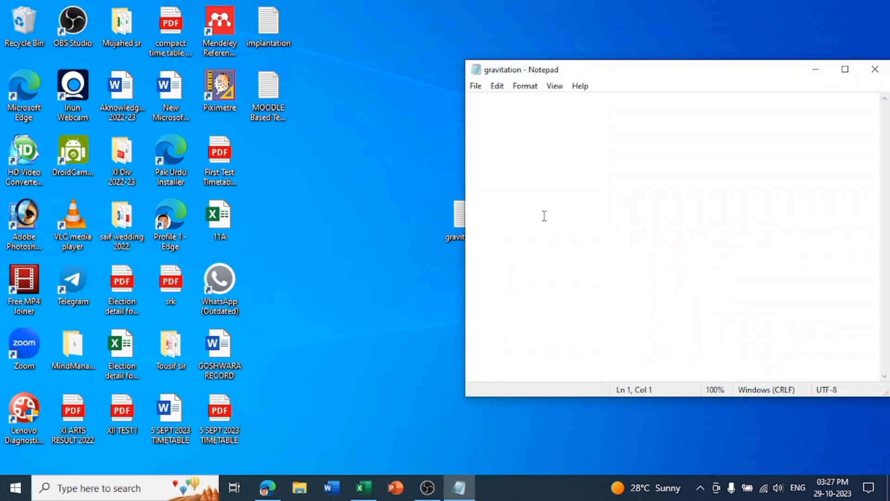
key(ctrl+v)
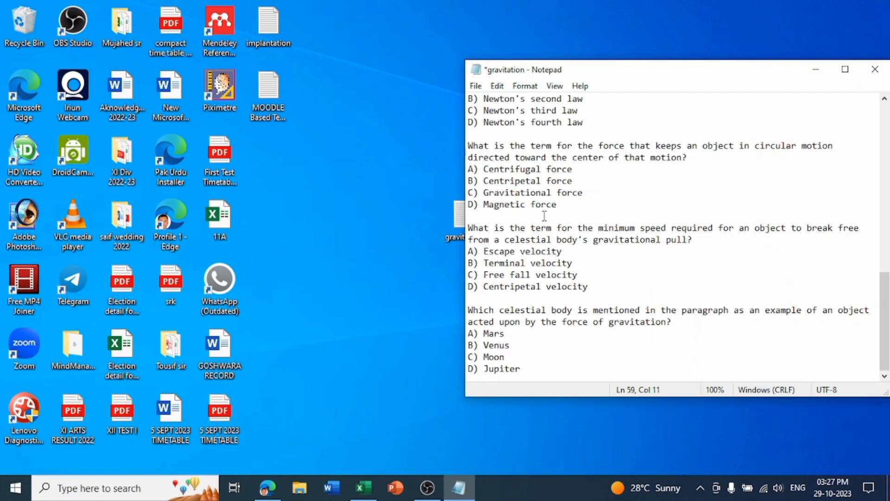
click(845, 69)
Step: Select the ')' after the A option label in the pasted questions
drag(885, 320, 883, 117)
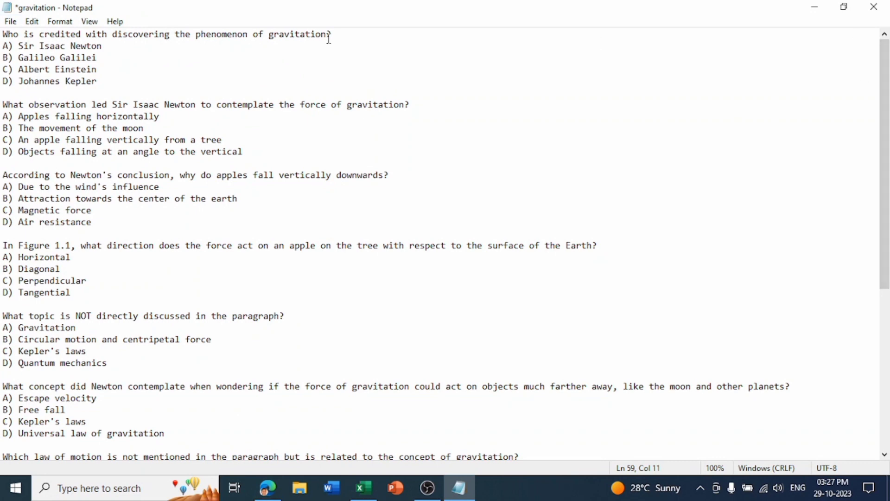
drag(344, 34, 5, 34)
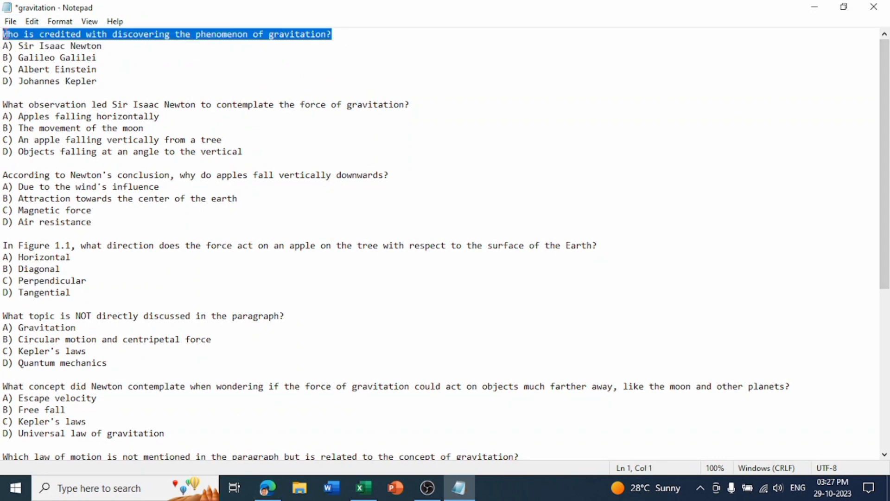
click(15, 84)
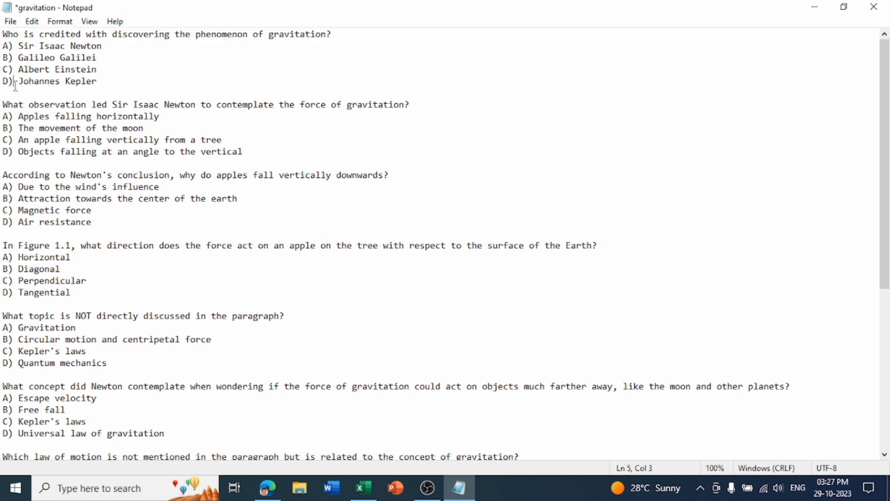
click(14, 46)
drag(14, 46, 11, 47)
Step: Replace every ')' in the file with '.' using Replace All, then close the Replace dialog
key(ctrl+h)
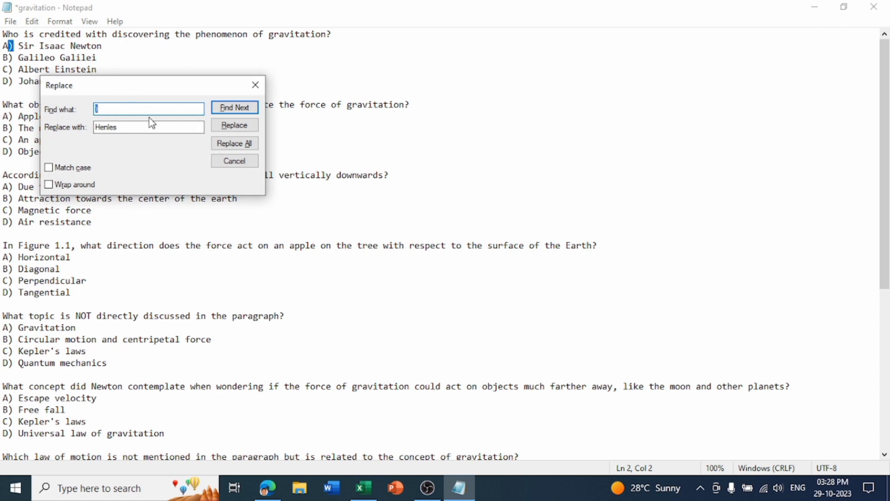
drag(133, 131, 95, 131)
key(BackSpace)
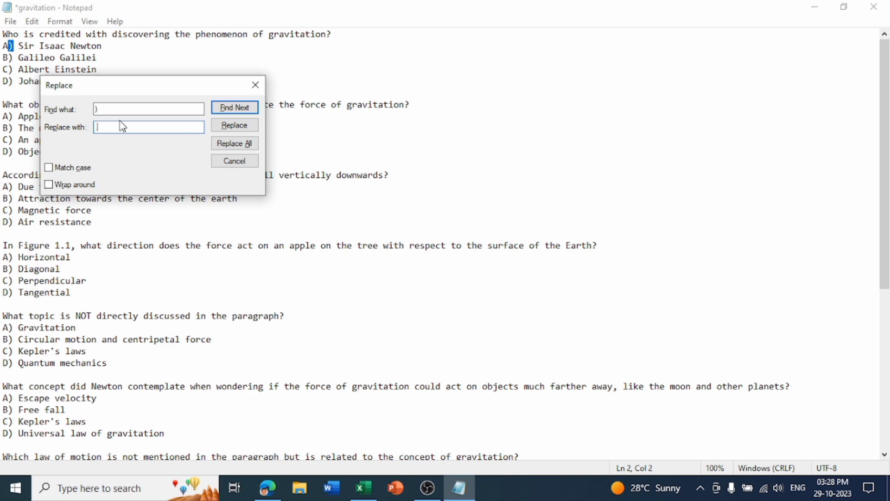
text(.)
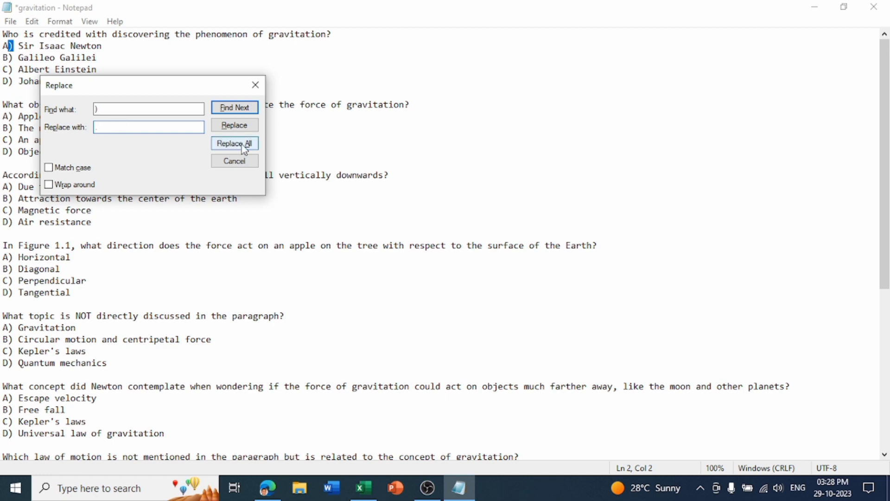
click(242, 149)
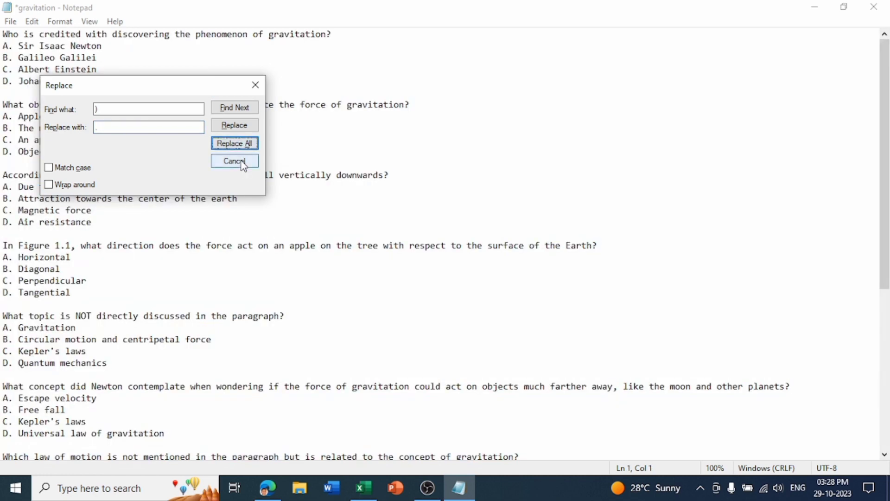
click(242, 162)
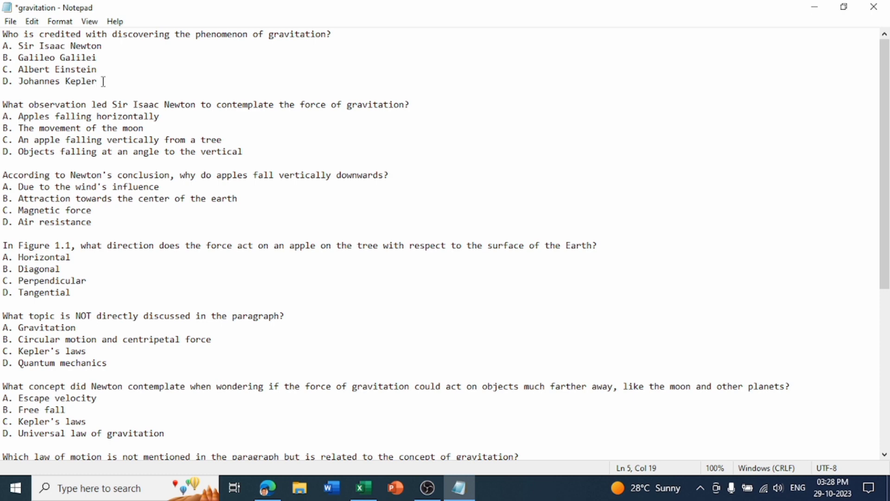
Step: Add 'ANSWER: A' under question 1 and 'ANSWER: C' under question 2, checking ChatGPT's answer key
key(Return)
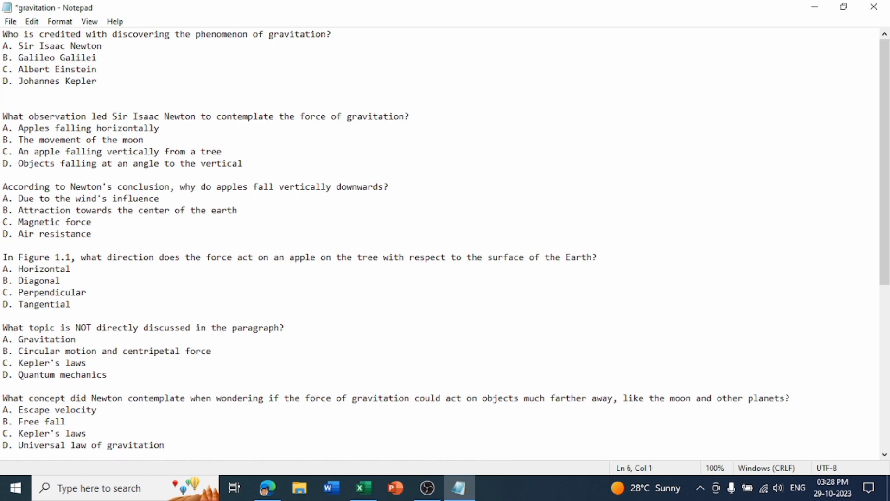
text(ANSWER:)
text(a)
key(BackSpace)
text(A)
click(250, 164)
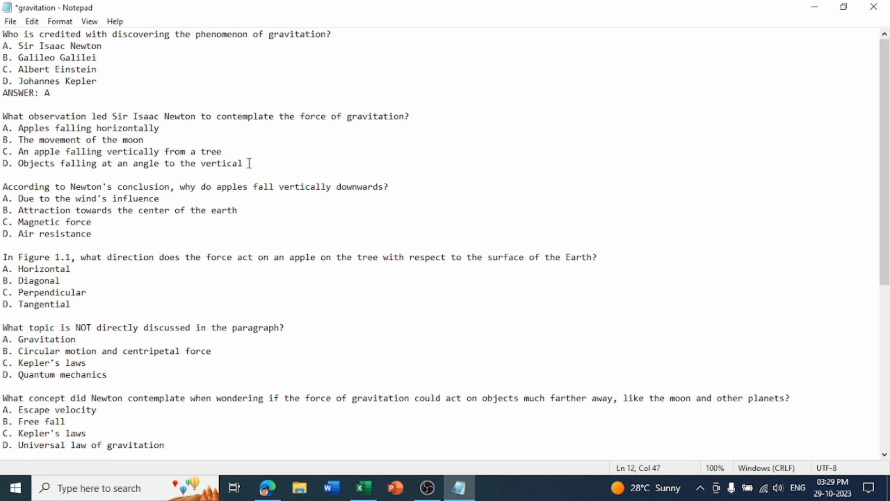
key(Return)
text(ANS)
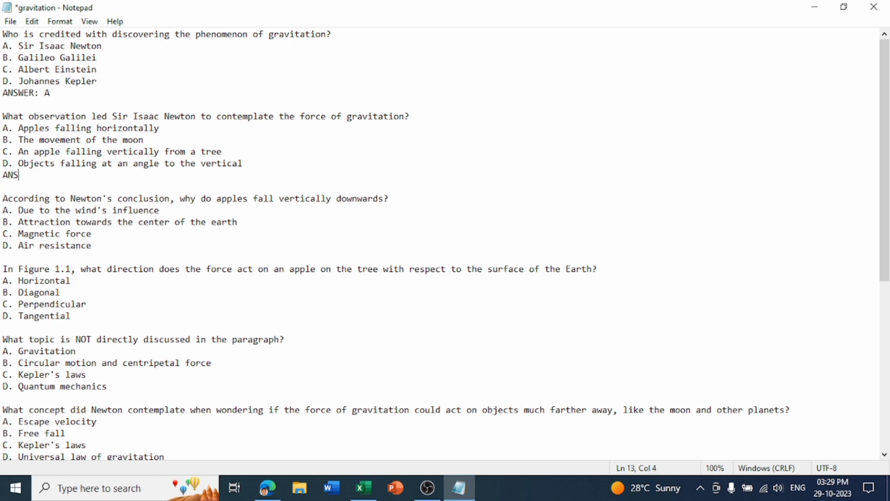
text(WER:)
click(267, 494)
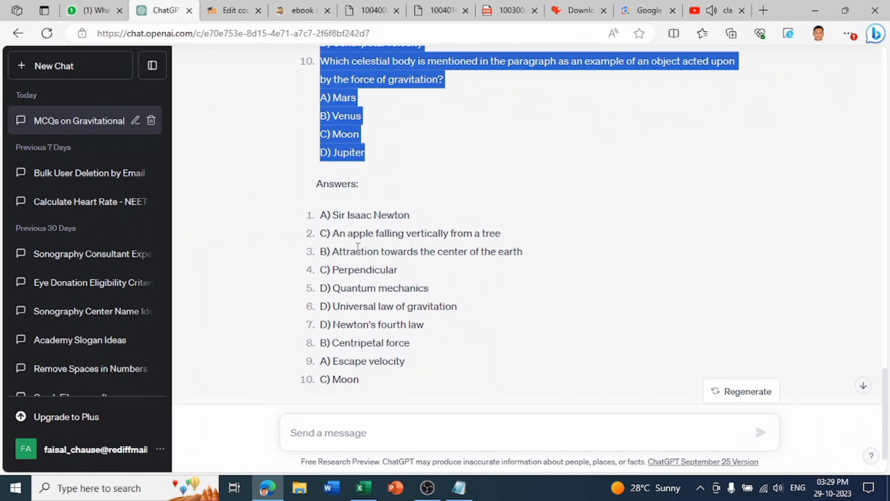
click(461, 494)
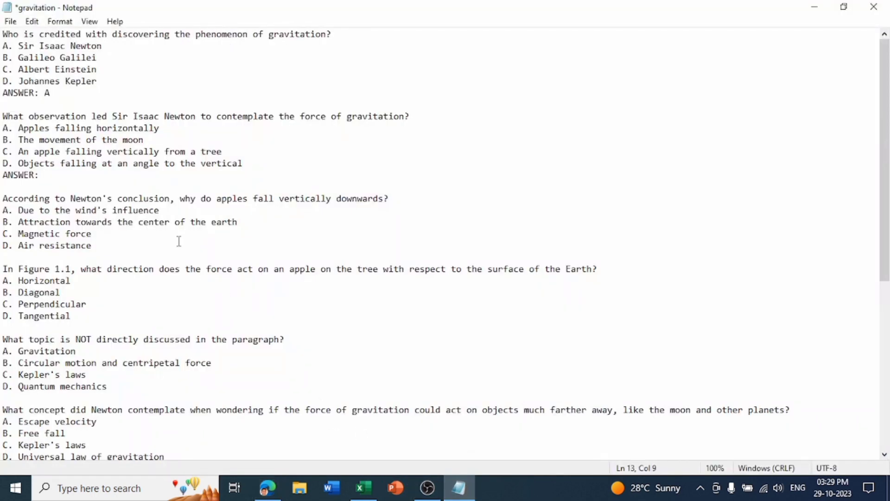
text(C)
Step: Add 'ANSWER: B' under question 3's D. Air resistance option
click(104, 245)
key(Return)
text(ANSWE)
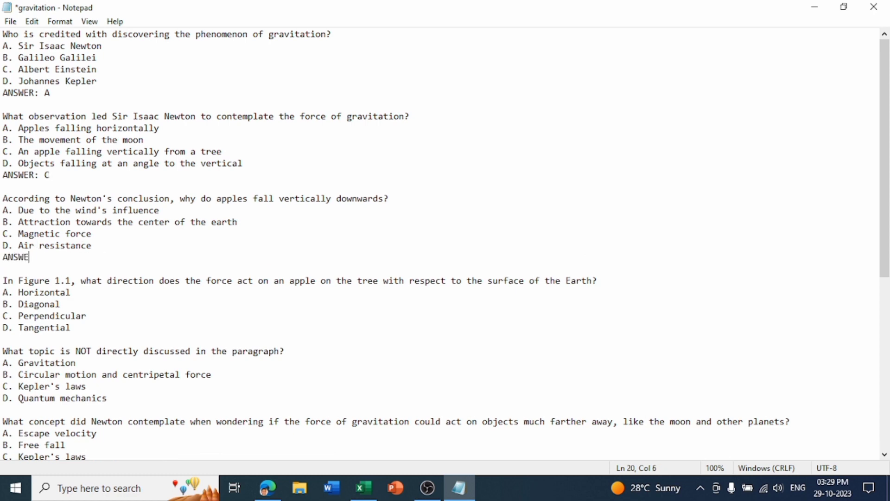
text(R:)
click(277, 495)
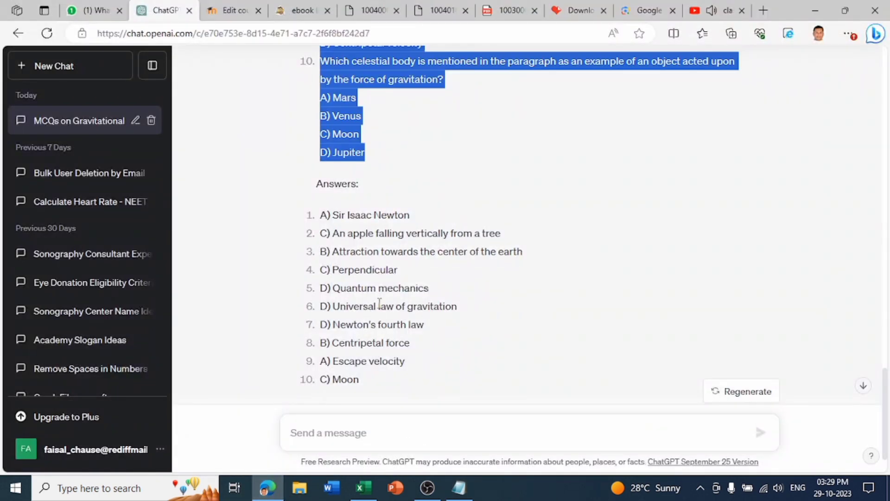
click(461, 488)
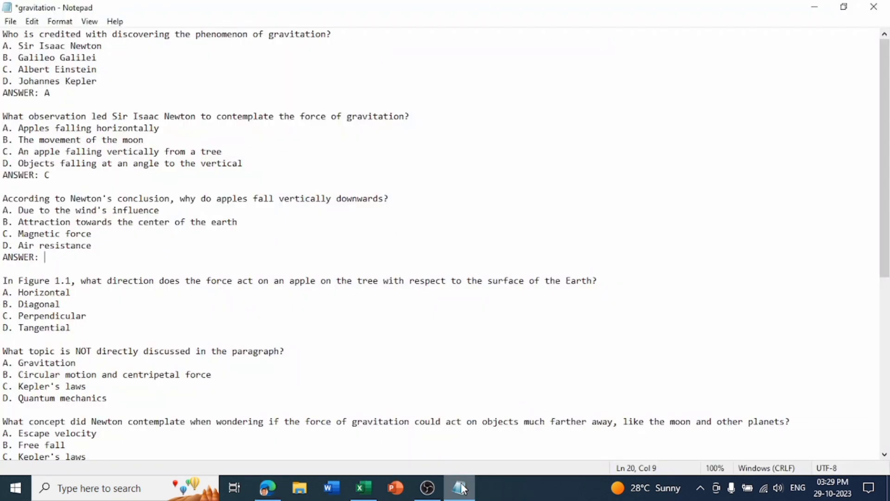
text(B)
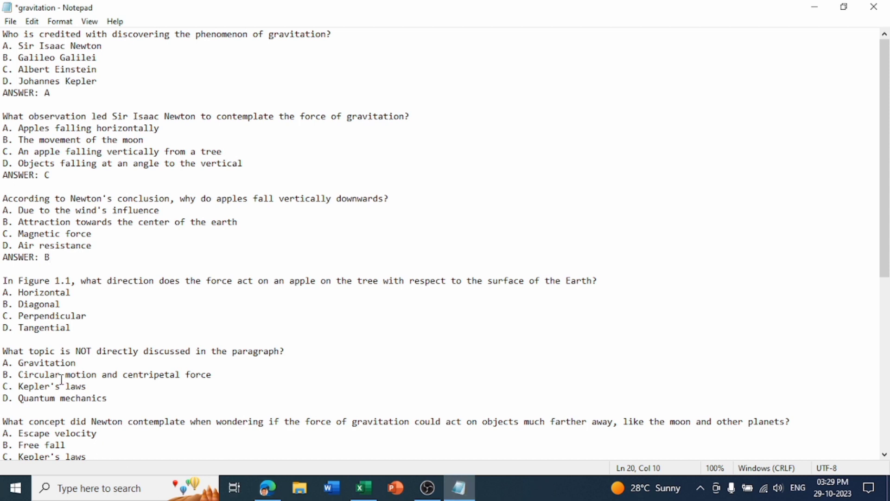
Step: Add 'ANSWER: D' under question 4 and 'ANSWER: C' under question 5
click(82, 332)
drag(41, 258, 3, 257)
key(ctrl+c)
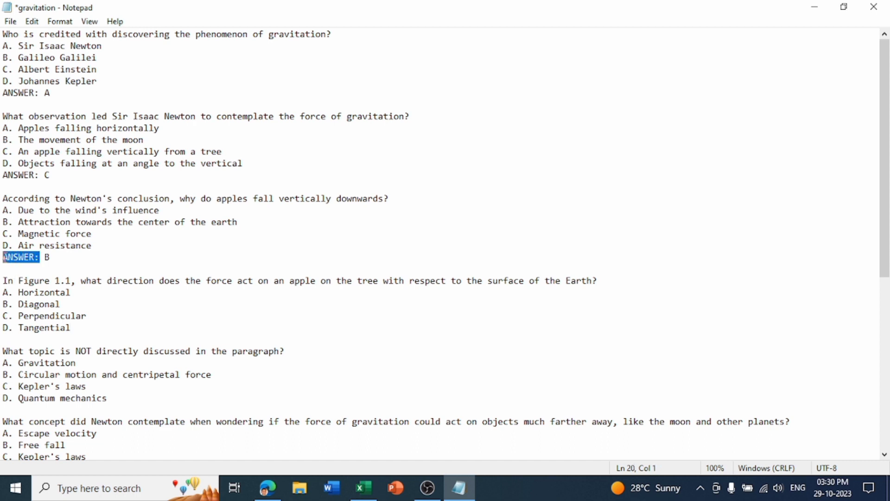
click(72, 331)
key(Return)
key(ctrl+v)
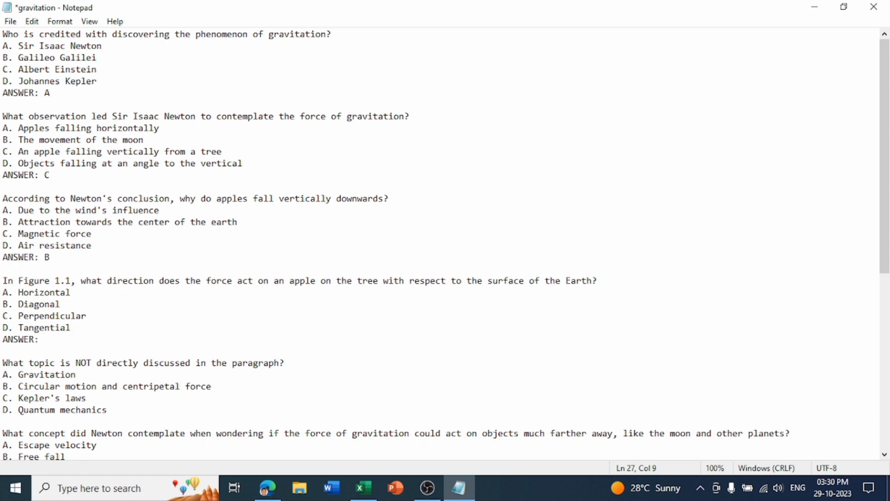
text(C)
key(BackSpace)
key(BackSpace)
text(D)
click(116, 412)
key(Return)
text(ANSWER:)
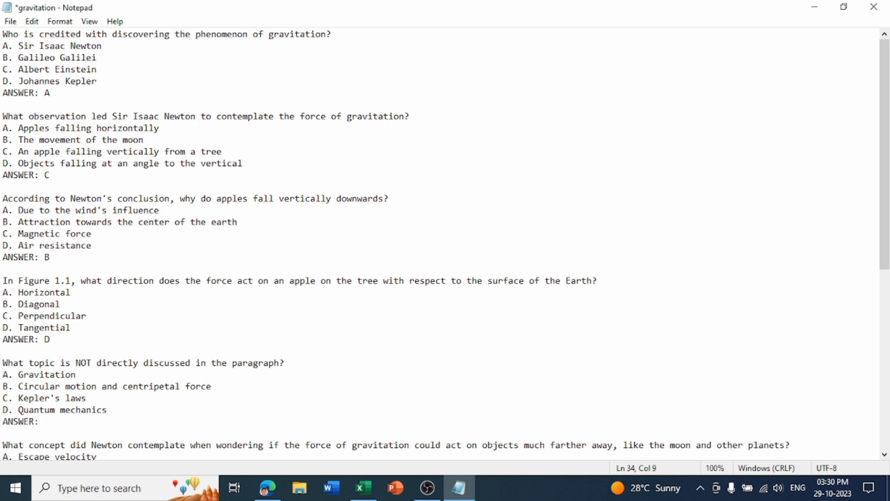
text( S)
key(BackSpace)
text(C)
Step: Add answer lines D, A and B under questions 6, 7 and 8
key(Down)
key(Down)
scroll(887, 268, down, 4)
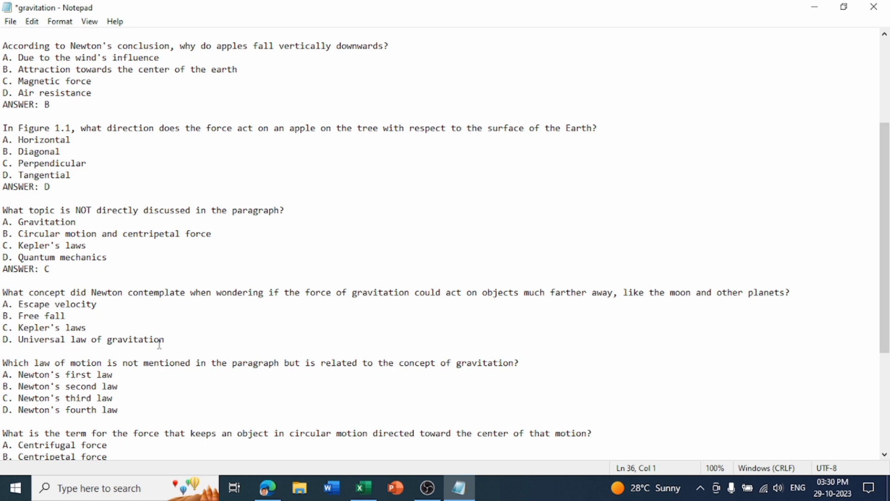
click(184, 334)
key(Return)
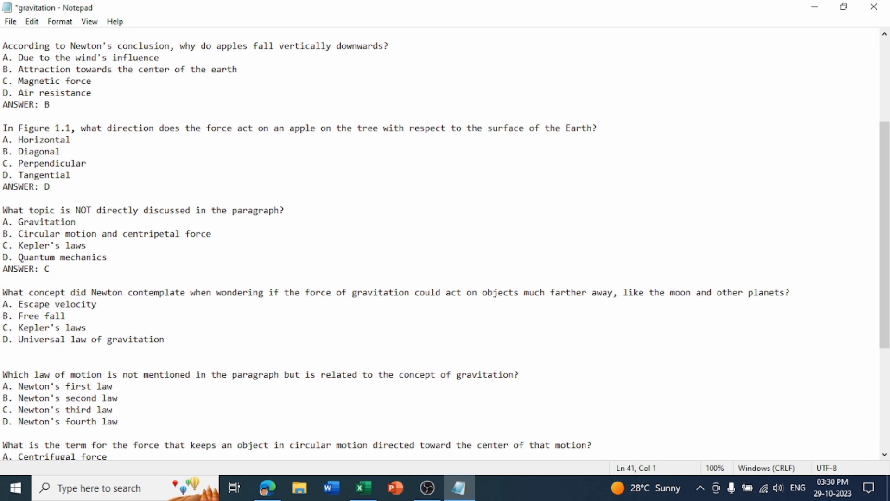
text(ANSWER: D)
click(133, 417)
key(Return)
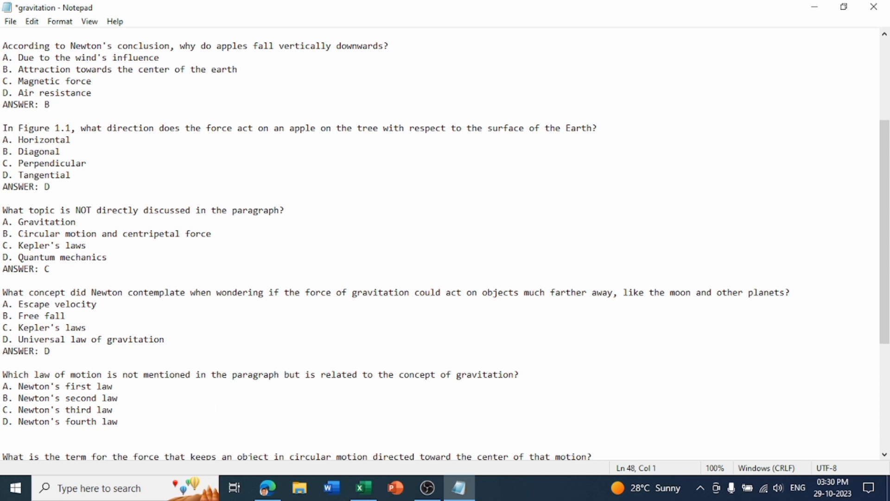
text(ANSWER: A)
key(Down)
key(Down)
key(Down)
key(Down)
key(Down)
key(Down)
key(Down)
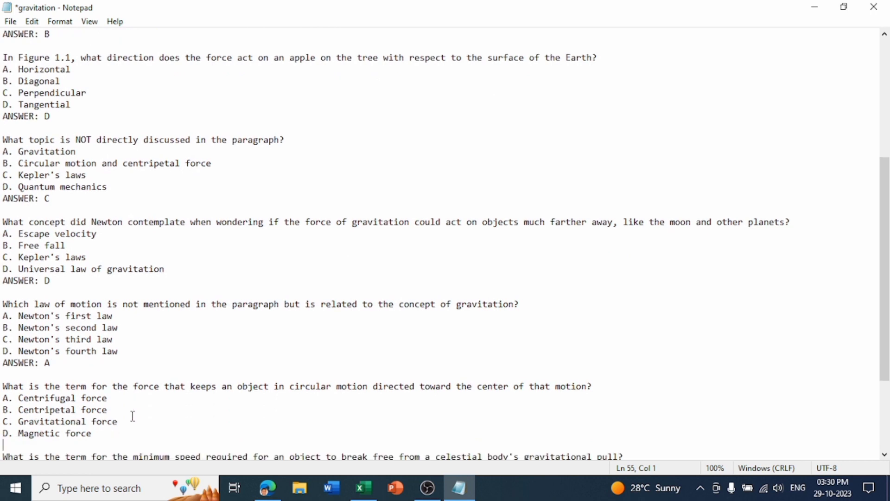
click(99, 412)
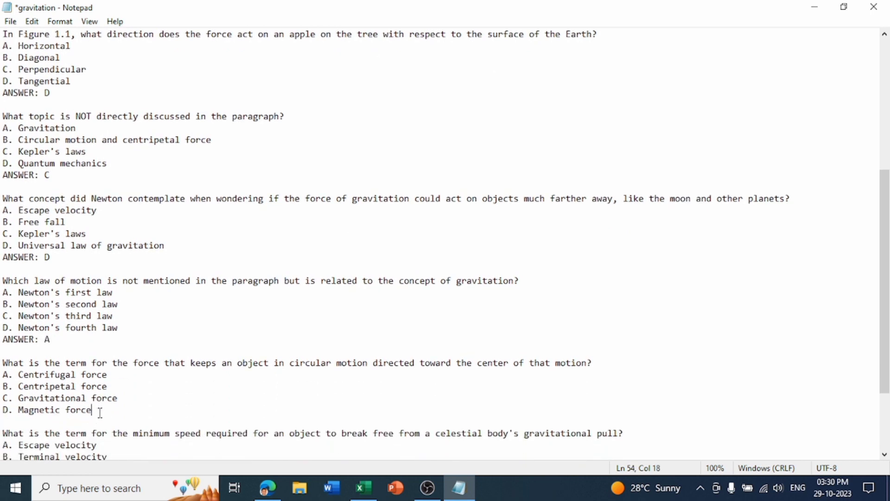
key(Return)
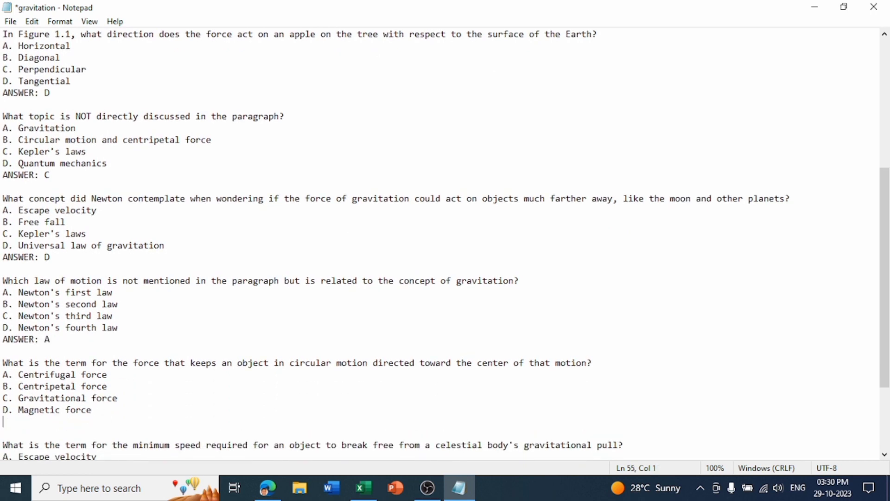
text(ANSWER:)
text(B)
Step: Add 'ANSWER: D' and 'ANSWER: B' under questions 9 and 10, then save the file
key(Down)
key(Down)
key(Down)
key(Down)
key(Down)
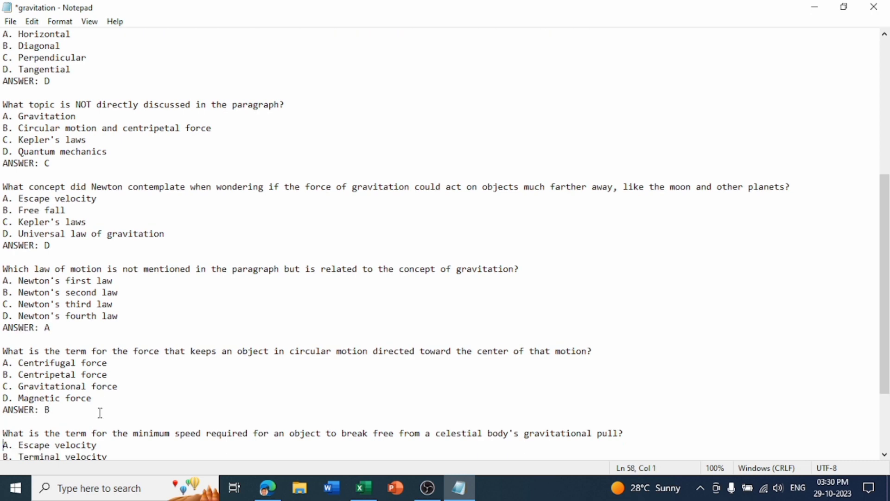
key(Down)
key(Down)
key(Down)
key(Down)
key(Down)
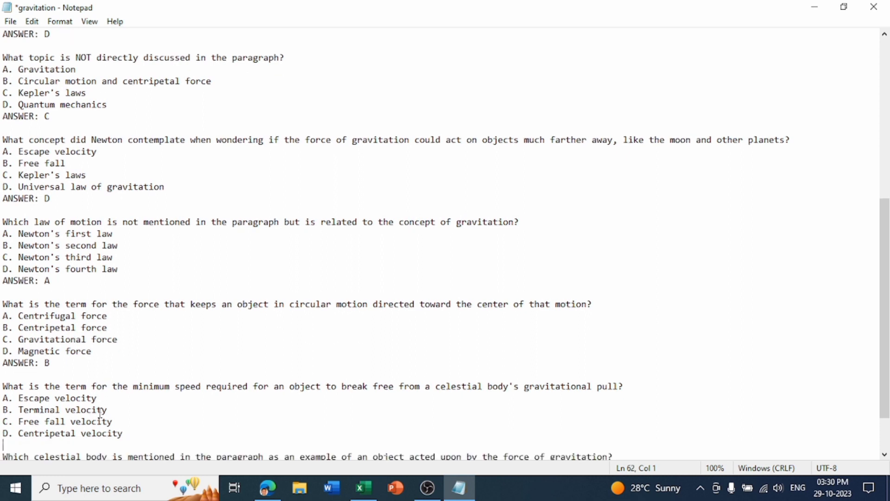
click(135, 398)
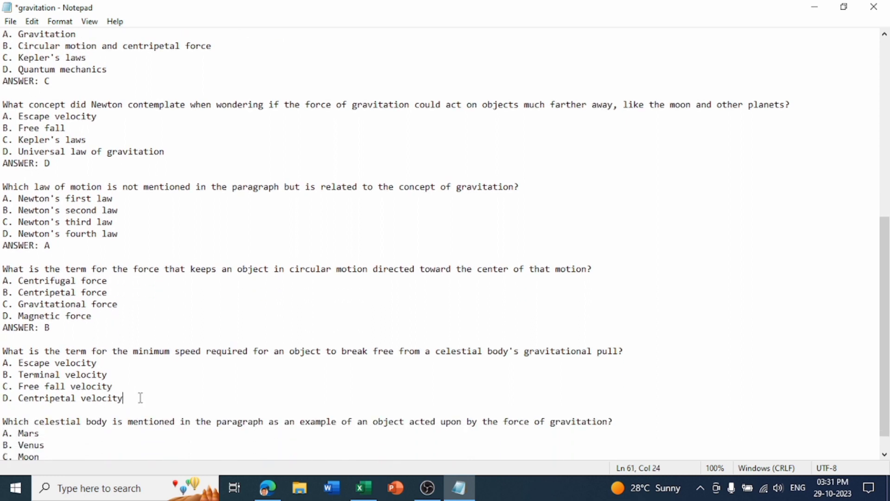
key(Return)
text(ANSWER:)
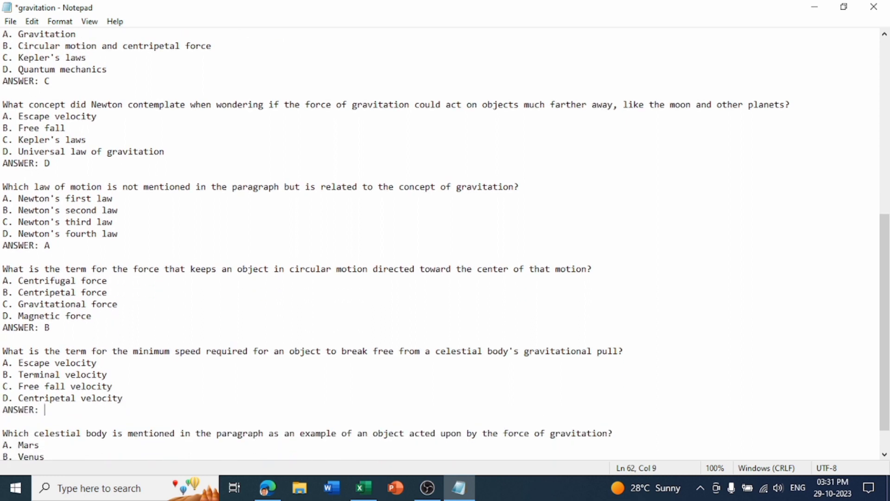
text( D)
key(Down)
key(Down)
key(Down)
key(Down)
key(Down)
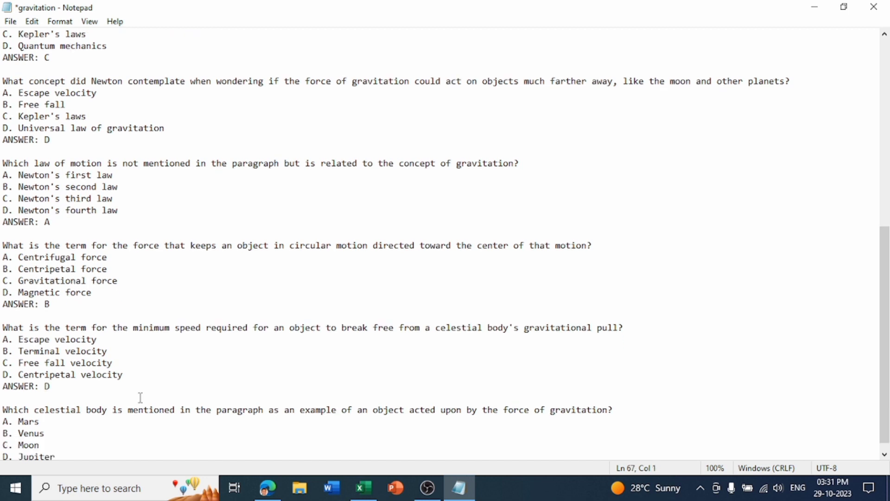
key(Down)
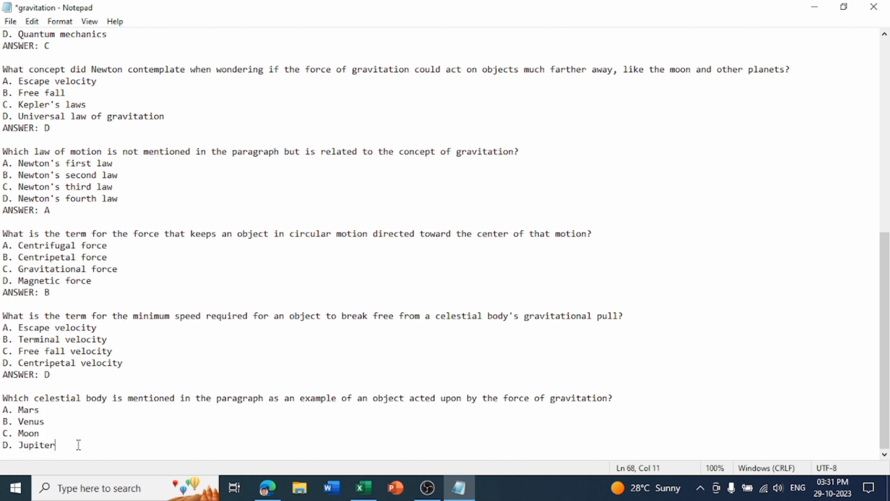
key(Return)
text(ANSWER:)
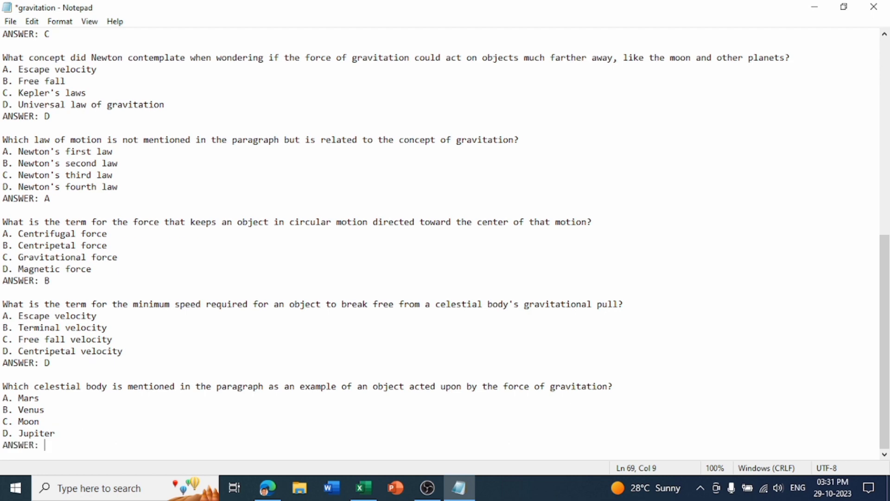
text( B)
key(ctrl+s)
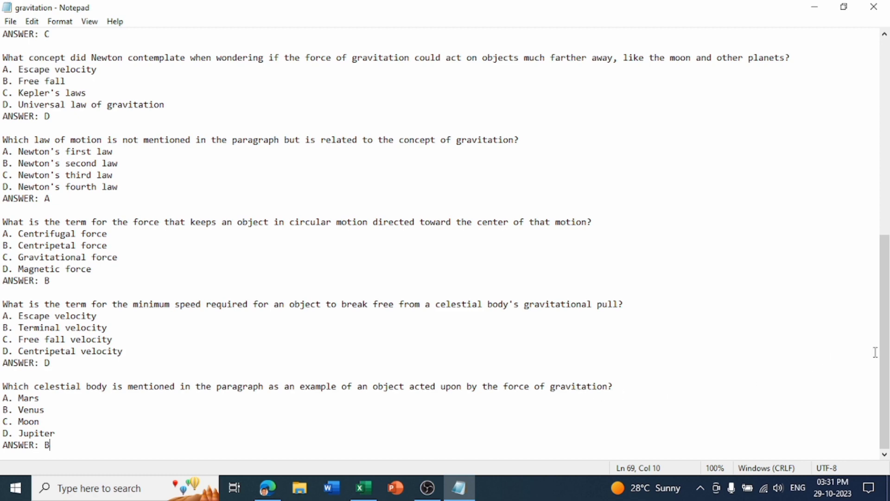
drag(887, 383, 886, 188)
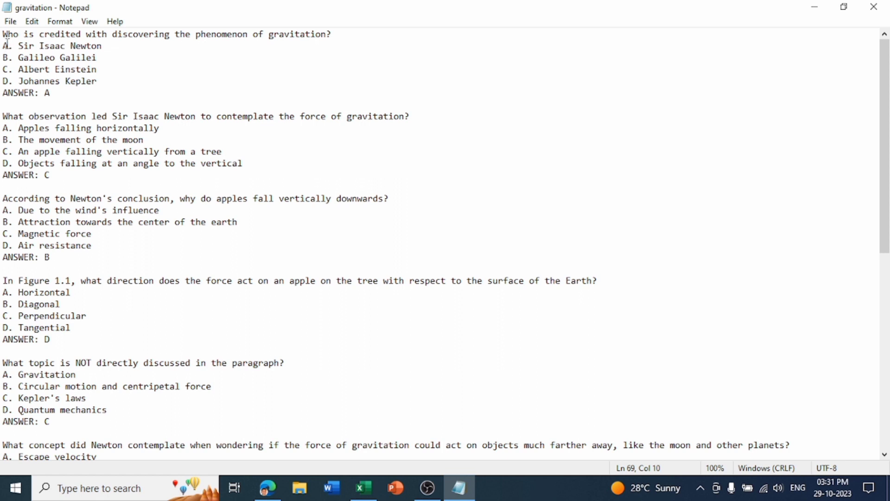
mouse_move(3, 45)
mouse_down()
mouse_move(12, 81)
mouse_move(11, 42)
mouse_up()
click(108, 62)
click(219, 120)
text(')
key(BackSpace)
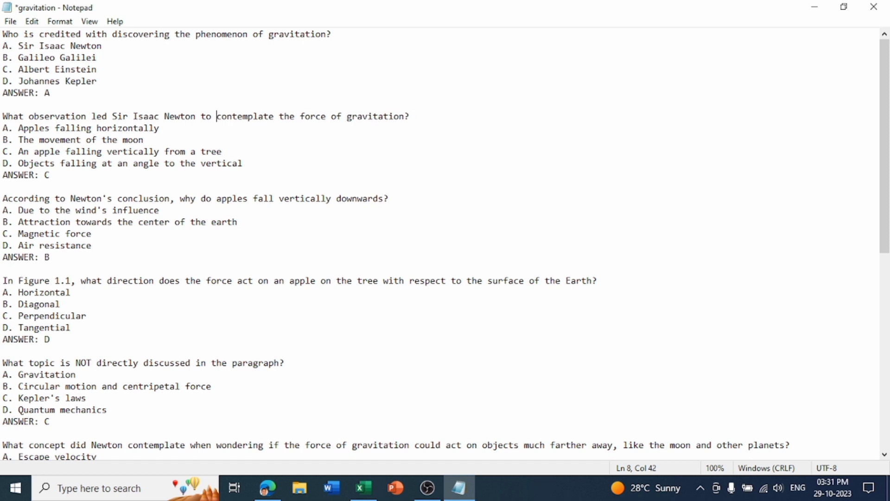
text(")
key(BackSpace)
click(105, 47)
text('S)
key(BackSpace)
key(BackSpace)
click(606, 281)
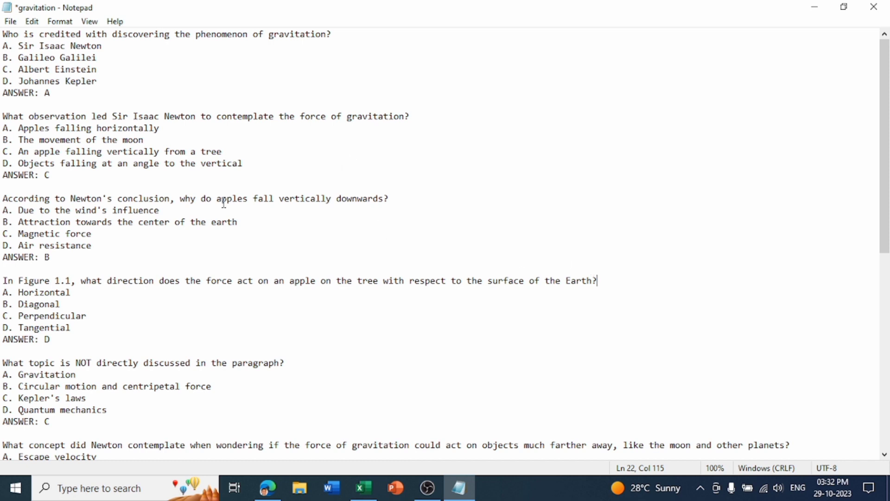
Step: Save and close gravitation.txt, then bring Edge back to the ChatGPT conversation
key(ctrl+s)
click(875, 7)
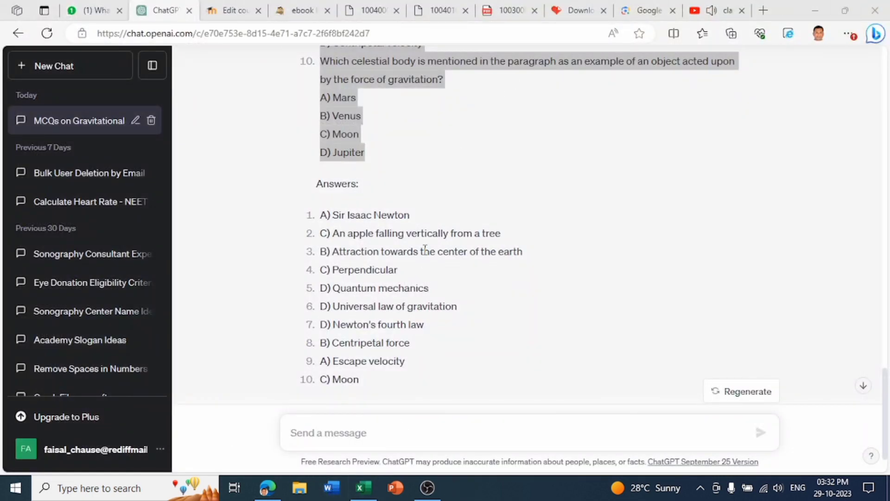
click(810, 11)
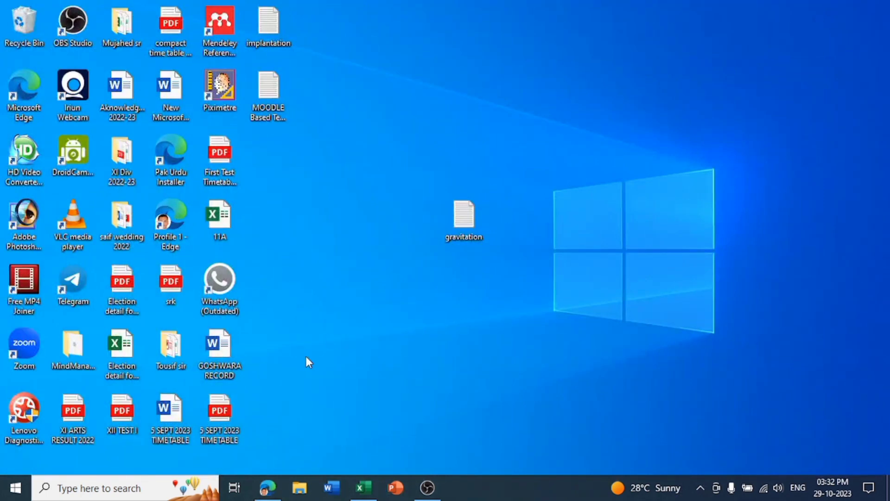
click(268, 487)
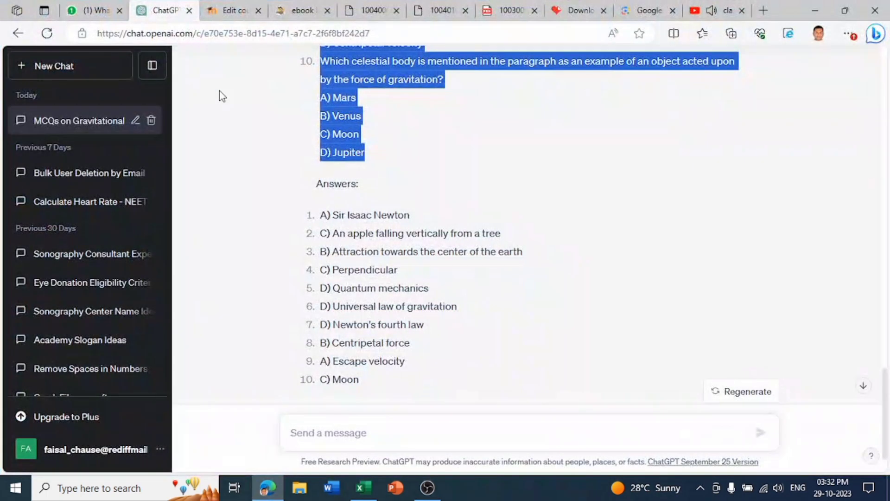
Step: Start a Quiz under chapter 1 in Moodle, then abandon it for the site Home page
click(235, 12)
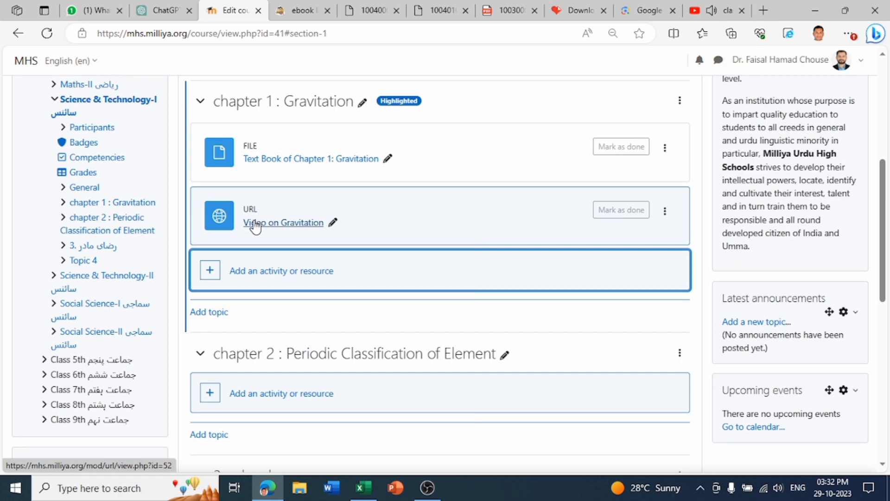
click(209, 274)
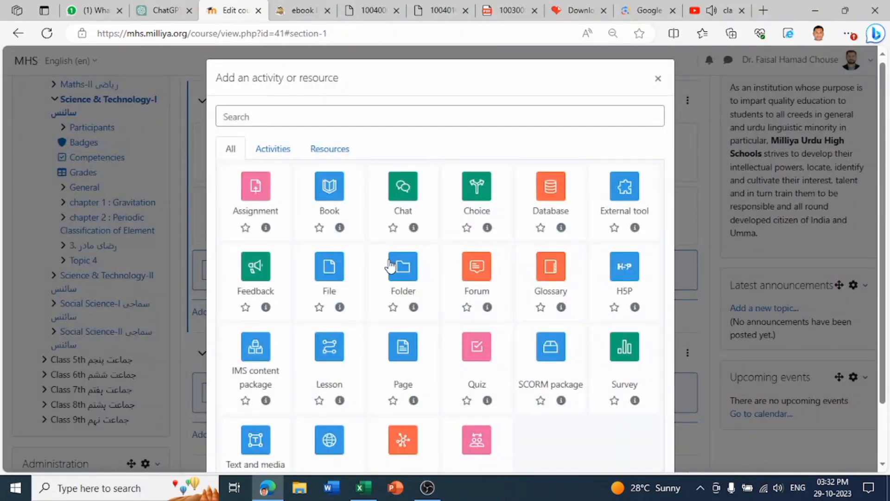
click(480, 349)
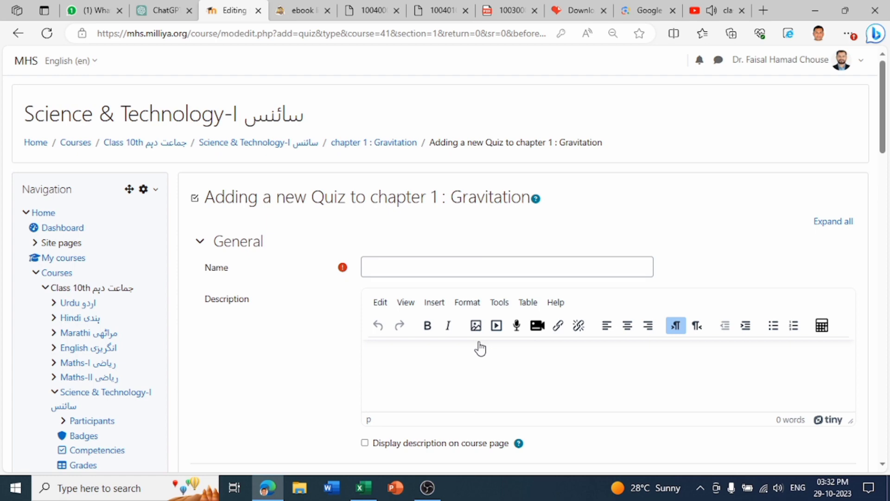
drag(883, 148, 887, 105)
click(44, 213)
scroll(52, 220, down, 3)
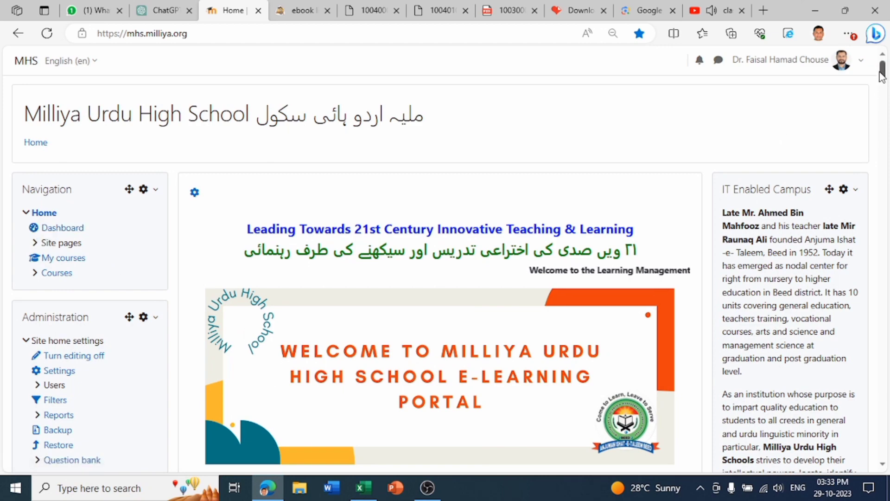
Step: Open the Science & Technology-I course via Courses > Class 10th
scroll(883, 78, down, 3)
scroll(883, 79, up, 3)
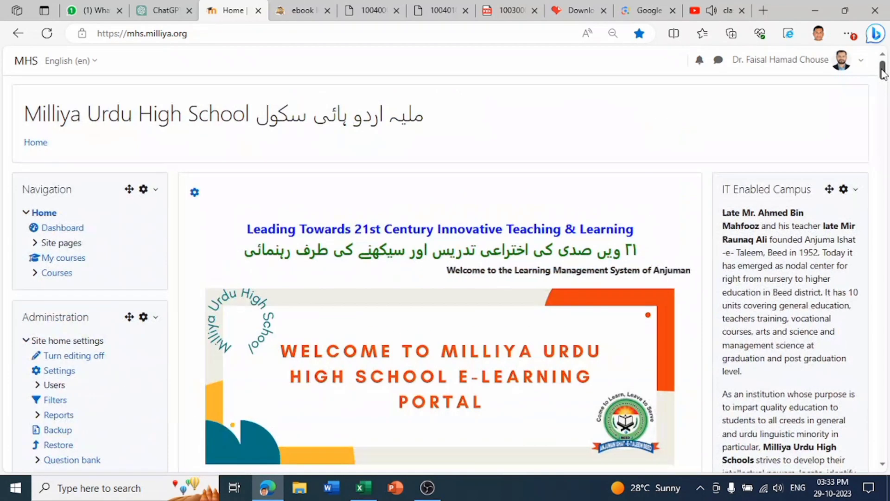
click(36, 273)
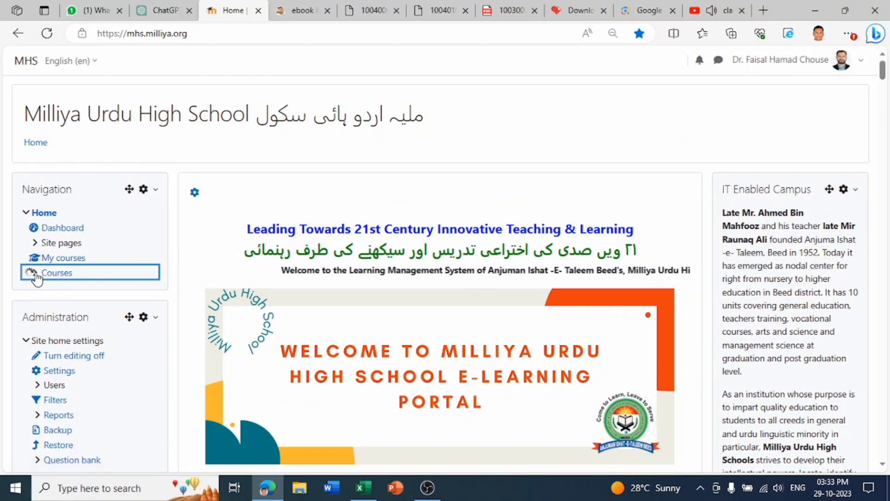
click(75, 364)
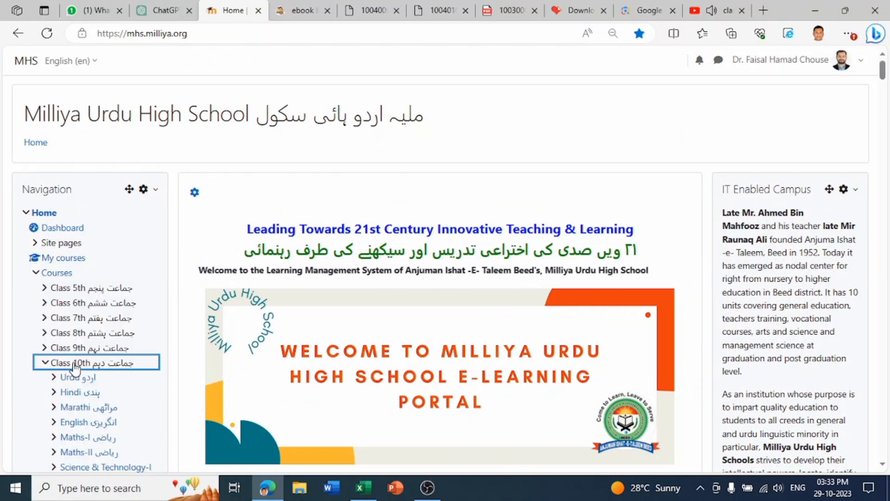
click(102, 468)
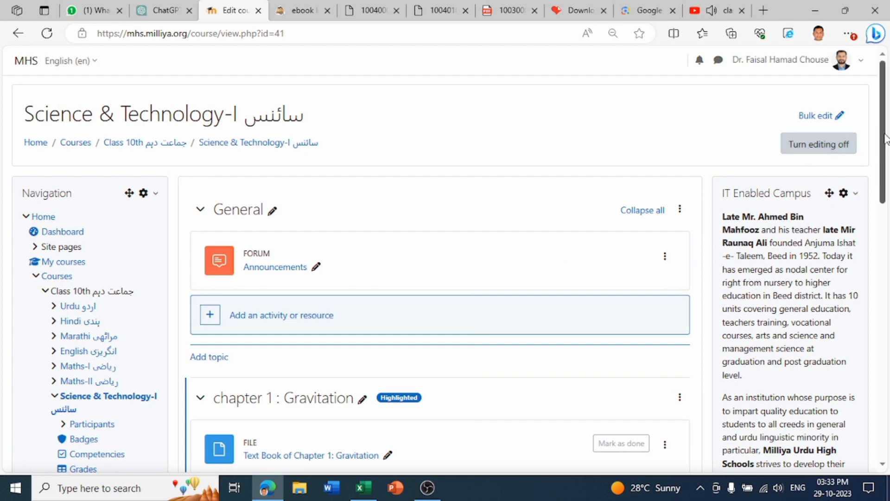
Step: Open the course's Question bank Categories page
scroll(501, 234, down, 5)
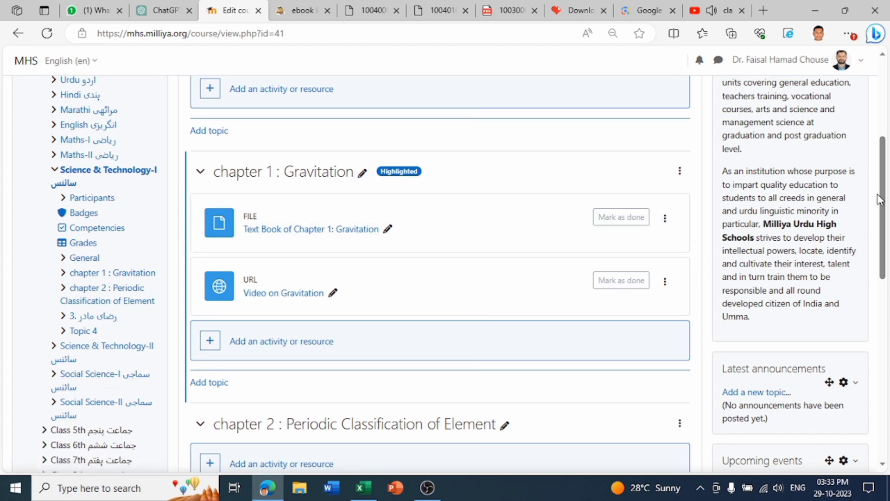
scroll(888, 248, down, 3)
drag(888, 248, 888, 310)
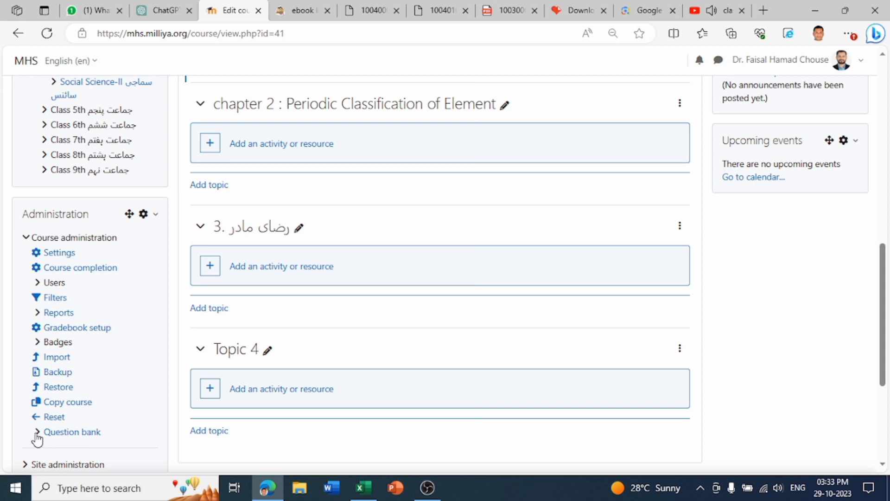
click(37, 434)
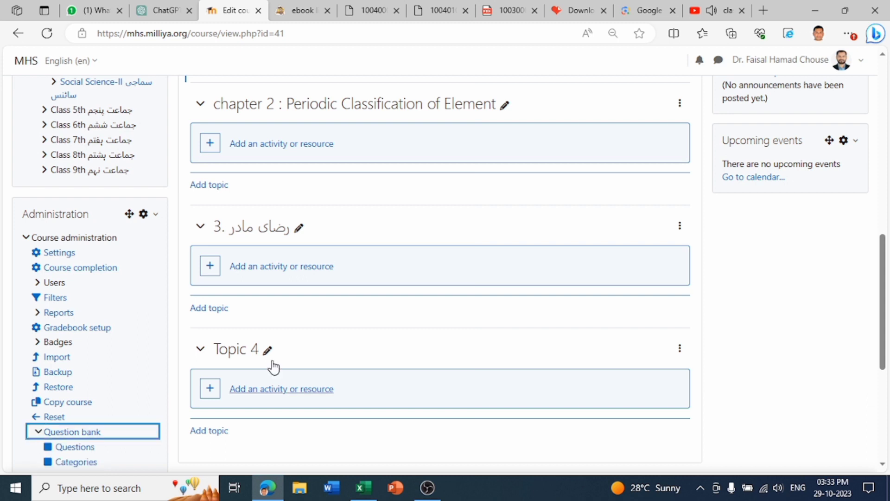
drag(881, 284, 888, 333)
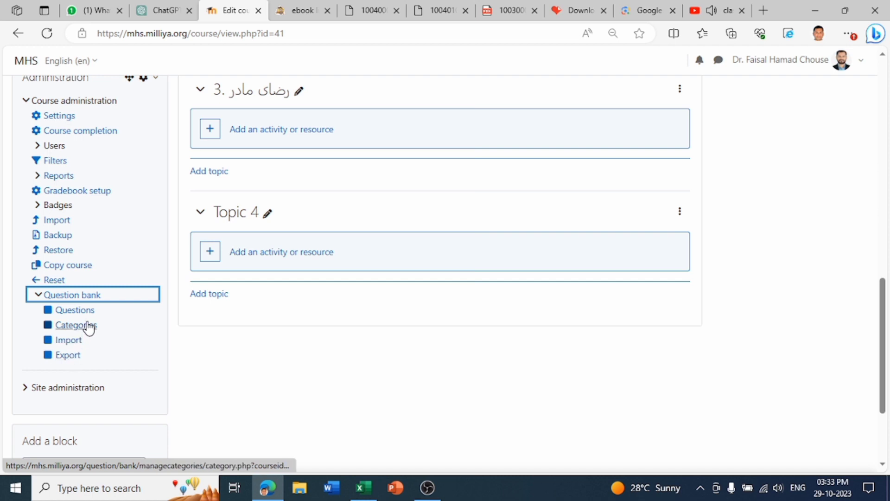
click(77, 326)
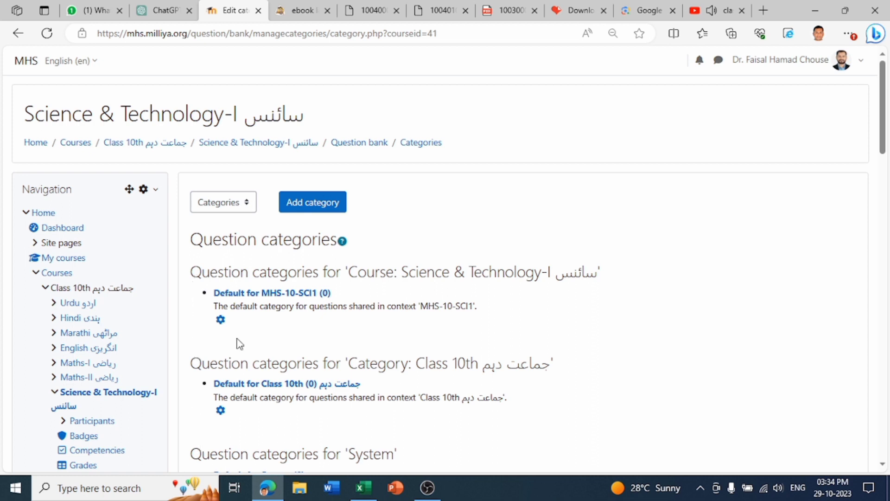
Step: Add the question category 'MCQs ON TOPIC : GRAVITATION' to the course question bank
click(314, 205)
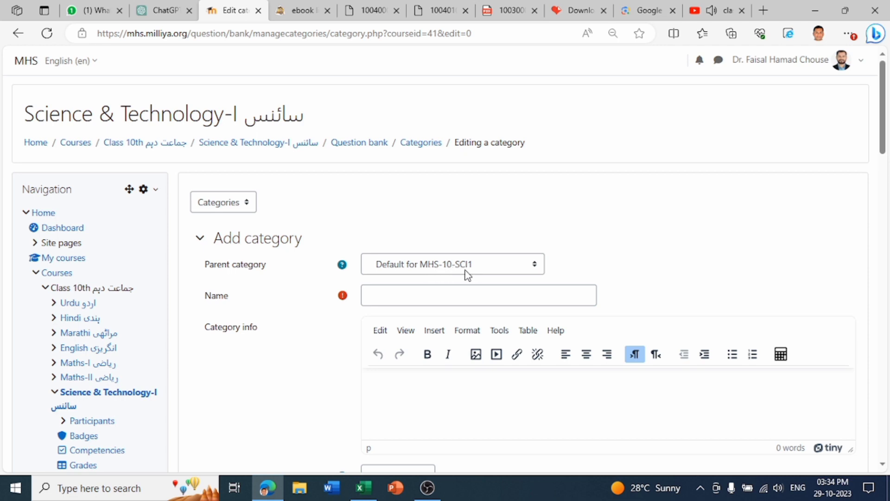
click(423, 295)
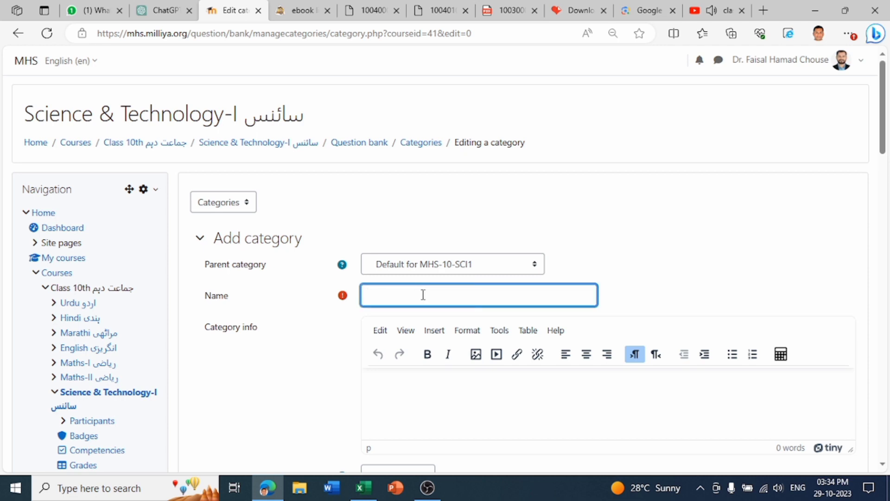
text(MCQs ON TOPIC : GRAVITATION)
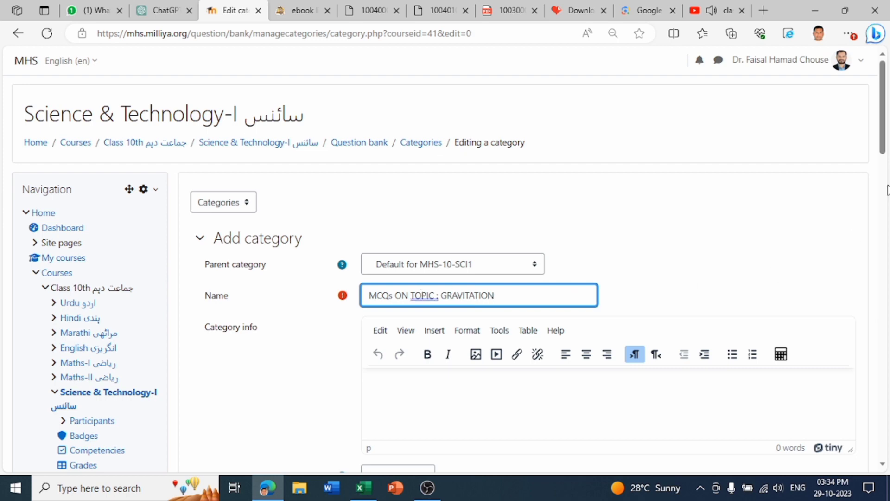
scroll(886, 153, down, 1)
scroll(886, 153, down, 5)
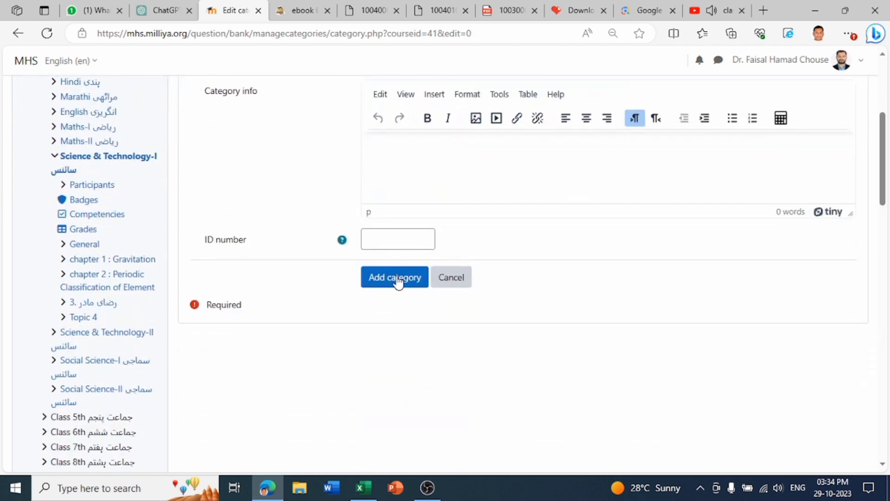
click(378, 283)
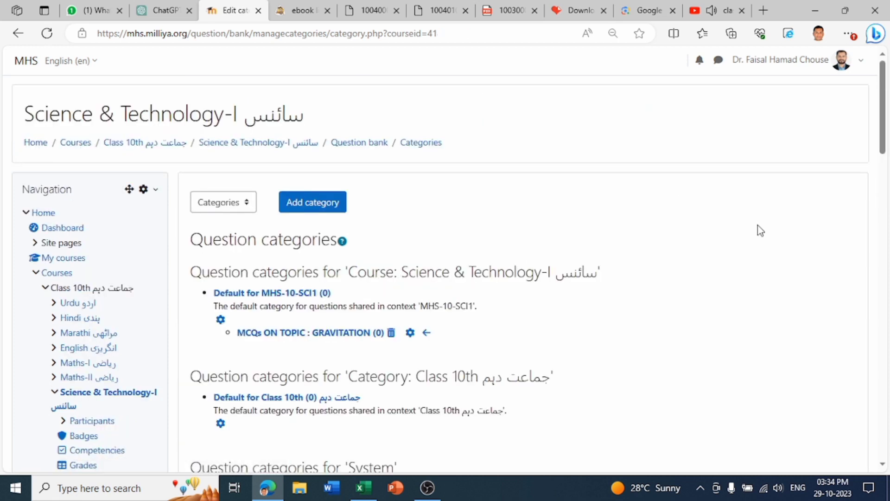
drag(882, 147, 882, 320)
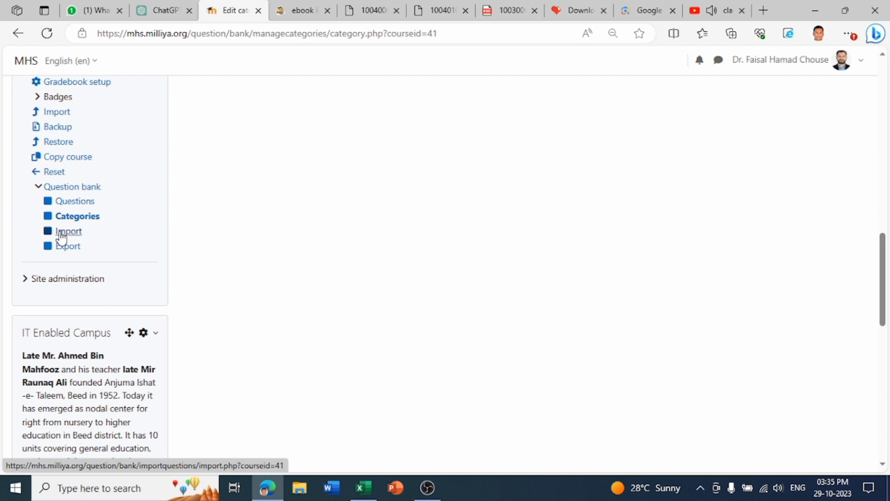
Step: Open the question Import page and select the Aiken file format
click(62, 236)
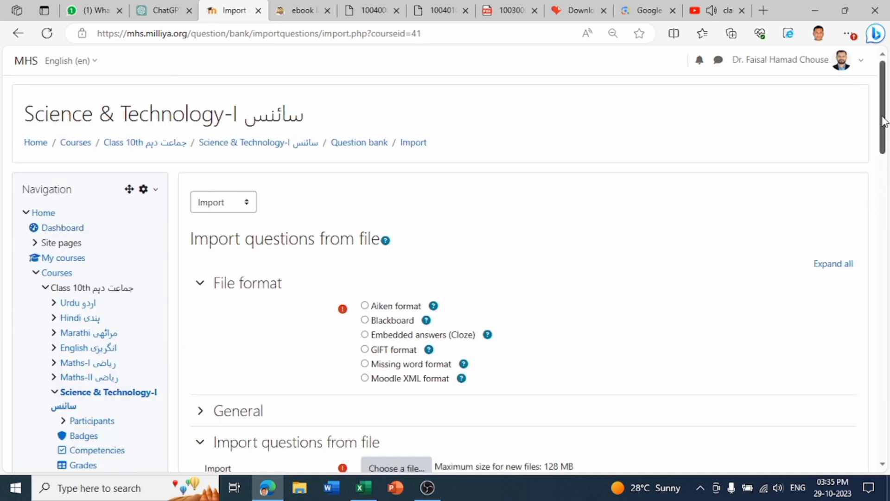
drag(889, 124, 887, 144)
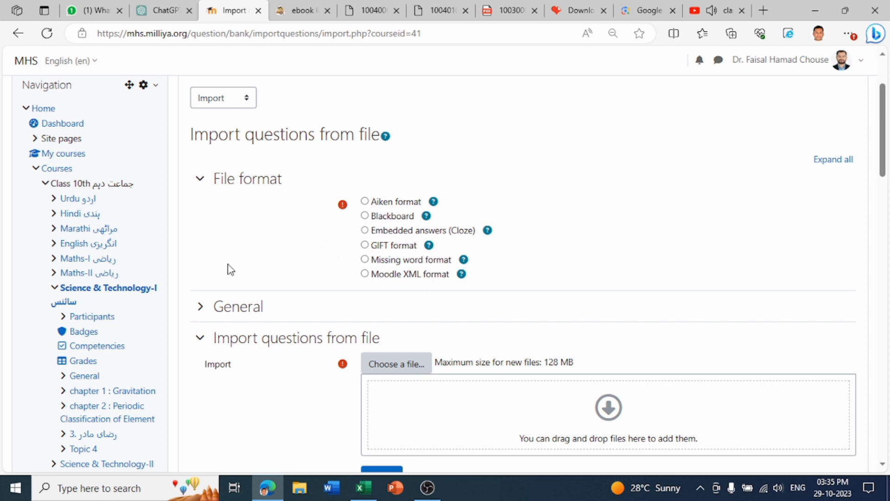
click(365, 201)
Step: Attach gravitation.txt from the Desktop in the file picker
click(395, 366)
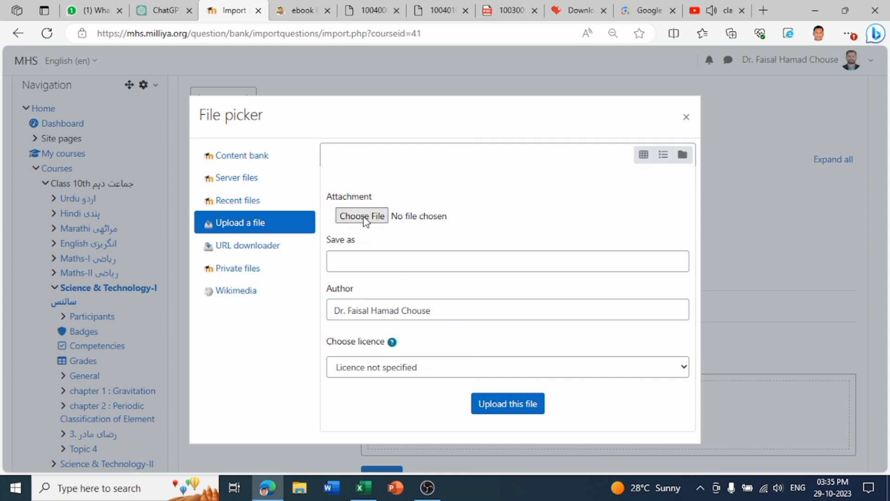
click(365, 218)
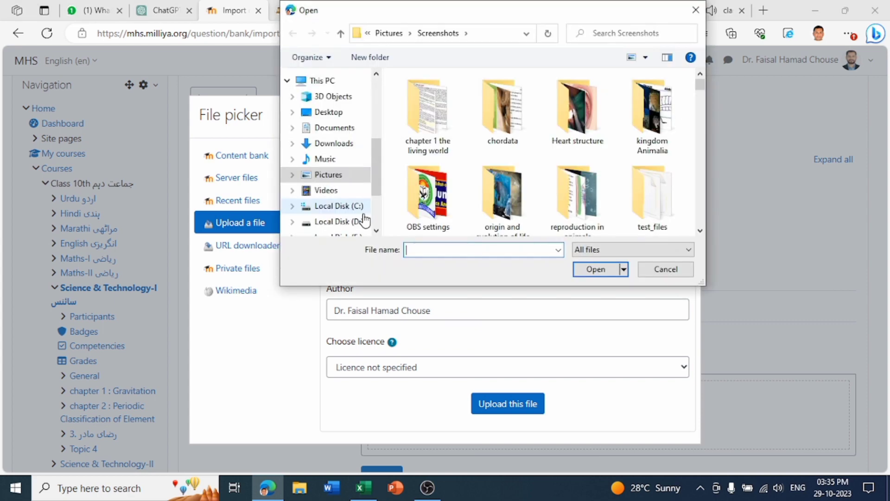
click(330, 118)
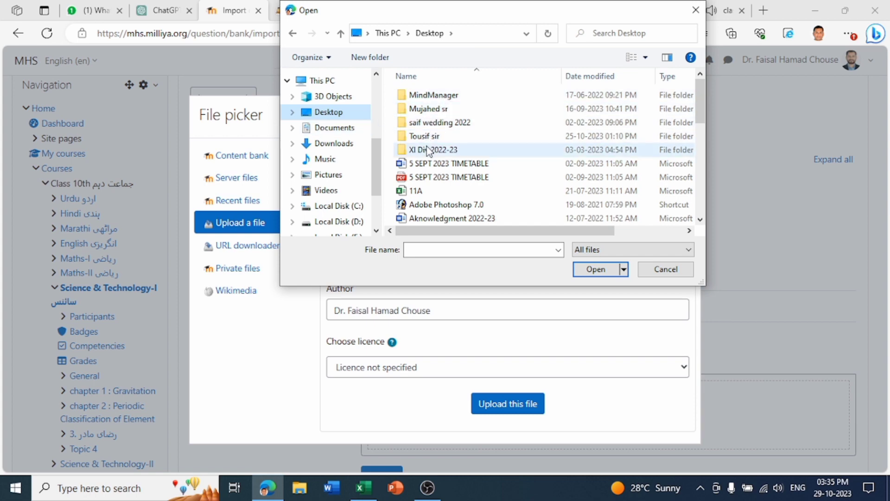
click(414, 113)
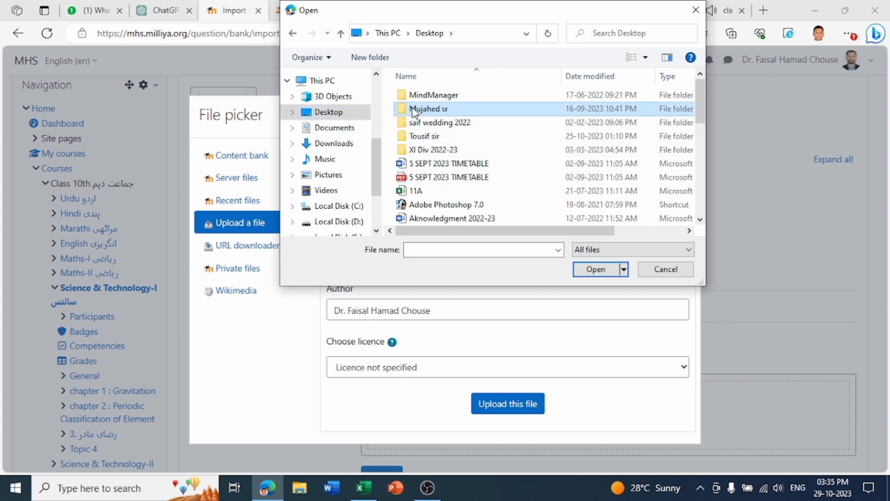
key(g)
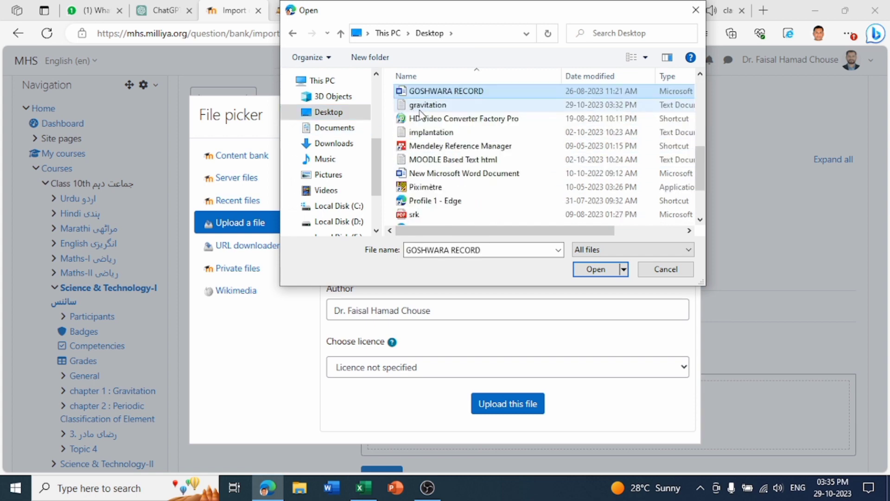
click(433, 105)
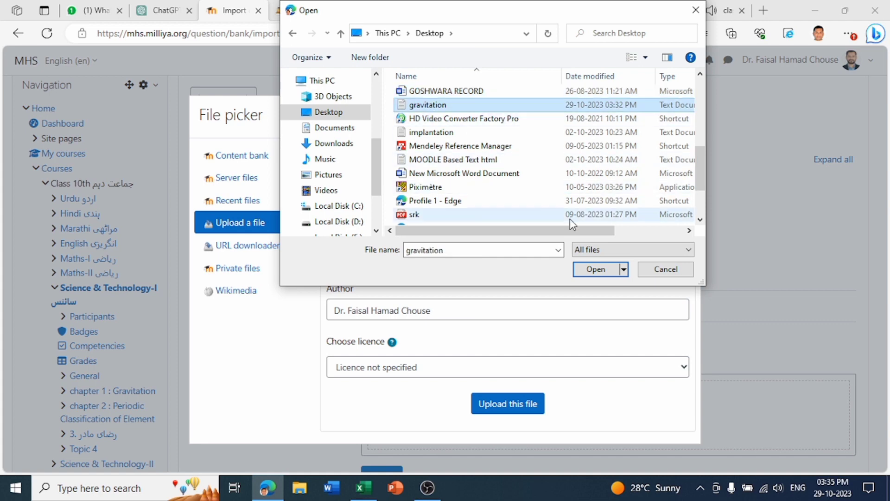
click(593, 274)
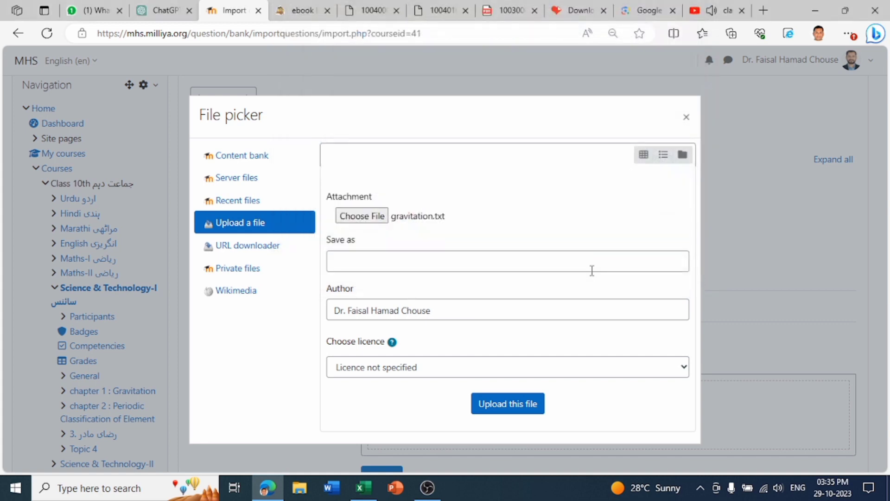
Step: Upload and import gravitation.txt, then continue after reviewing the 10 parsed questions
click(516, 412)
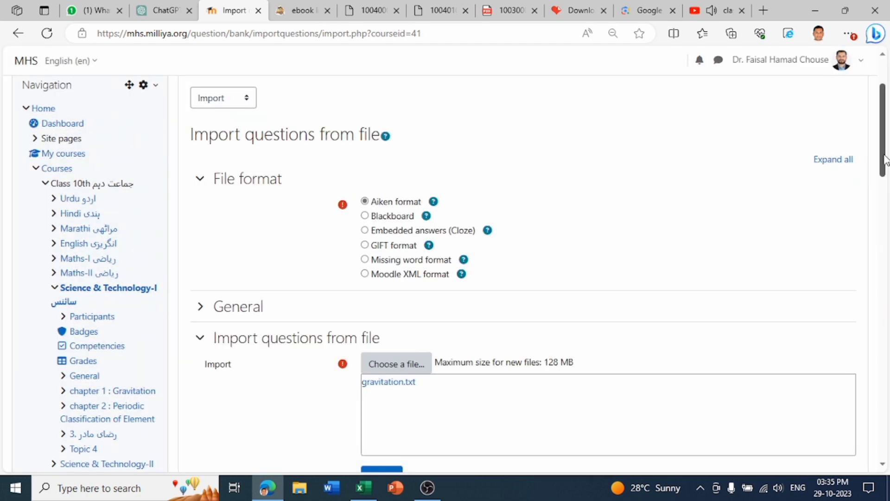
drag(887, 164, 889, 209)
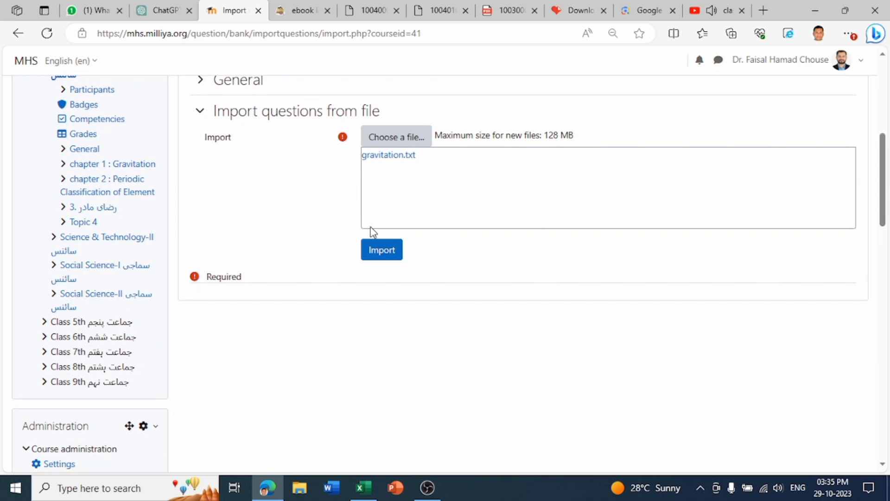
click(381, 254)
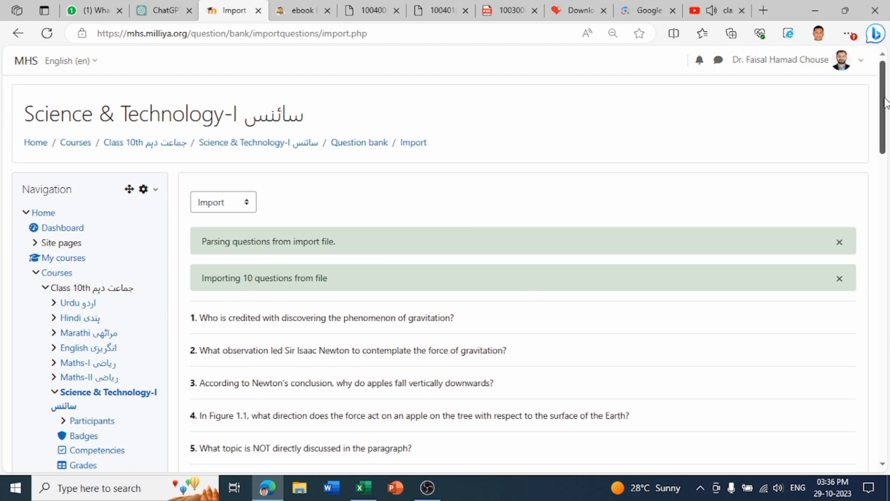
drag(886, 103, 889, 137)
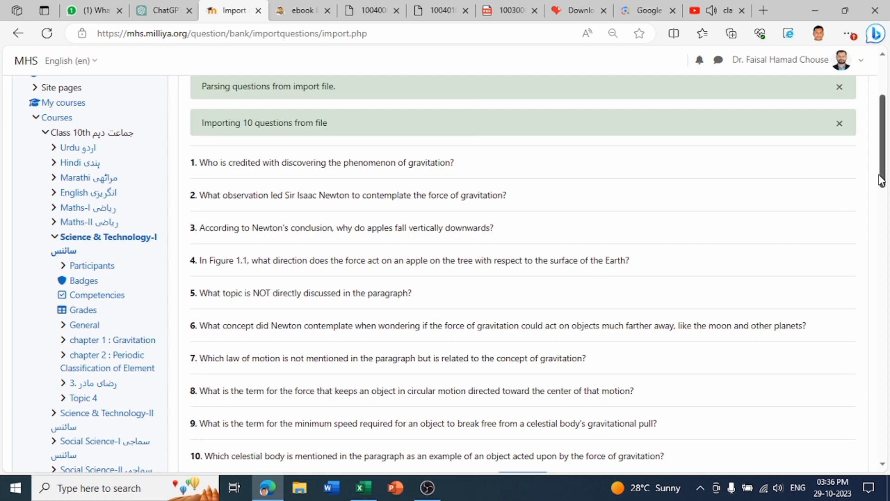
drag(888, 180, 889, 203)
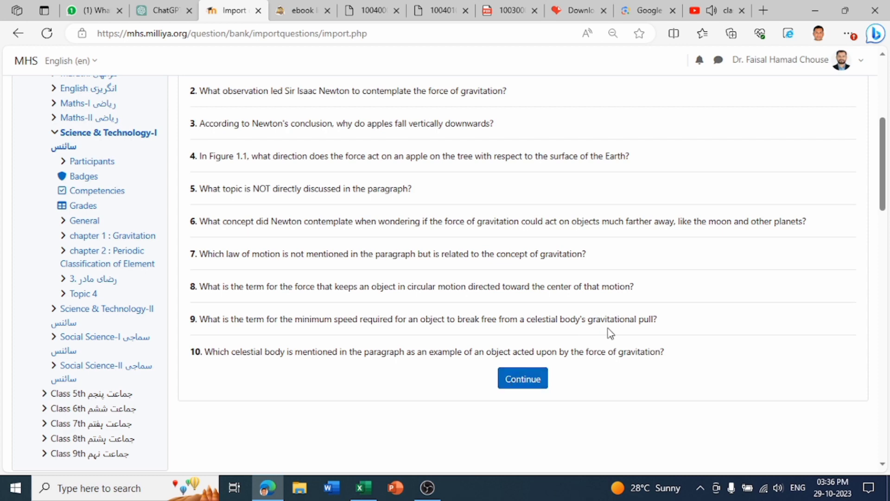
click(525, 381)
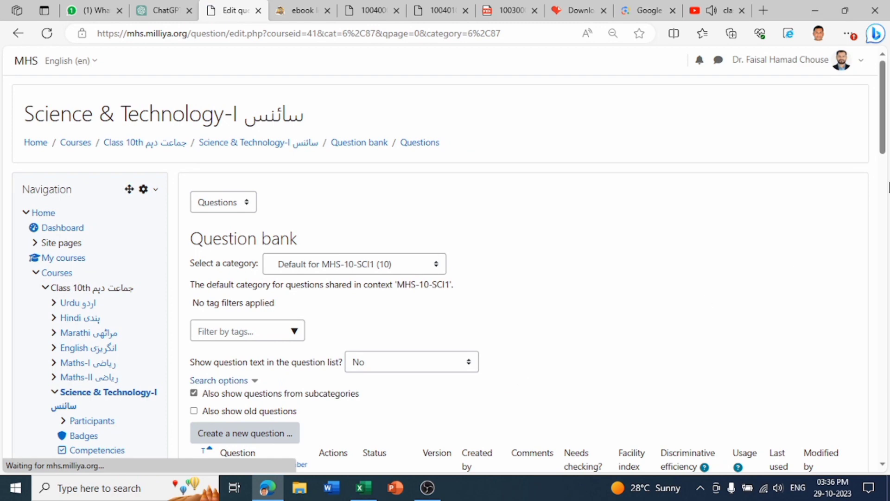
Step: Scroll through the question bank to check the imported gravitation questions
scroll(888, 160, down, 1)
drag(888, 160, 886, 179)
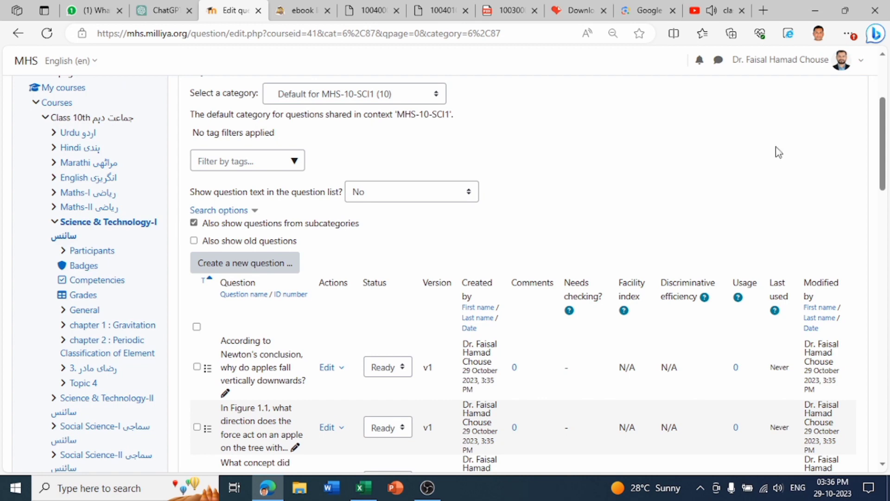
drag(885, 173, 884, 135)
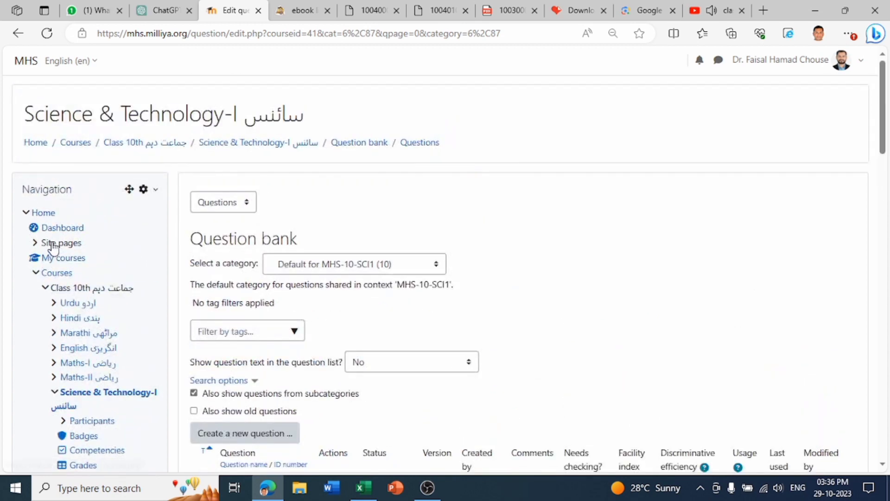
Step: Go from the Dashboard via Courses > Class 10th to Science & Technology-I's chapter 1
click(58, 230)
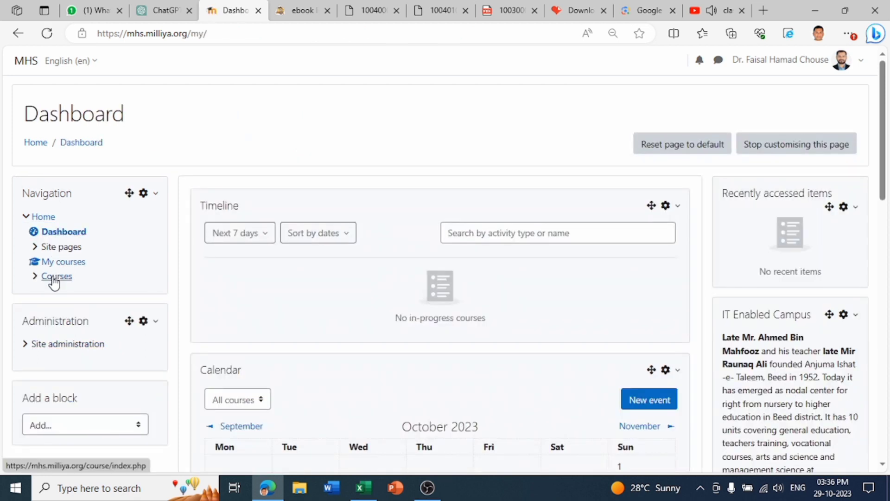
click(36, 279)
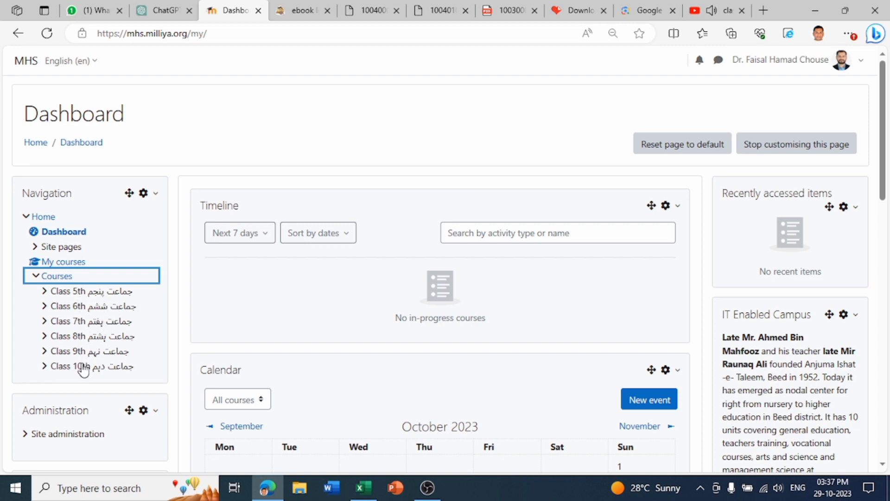
click(45, 367)
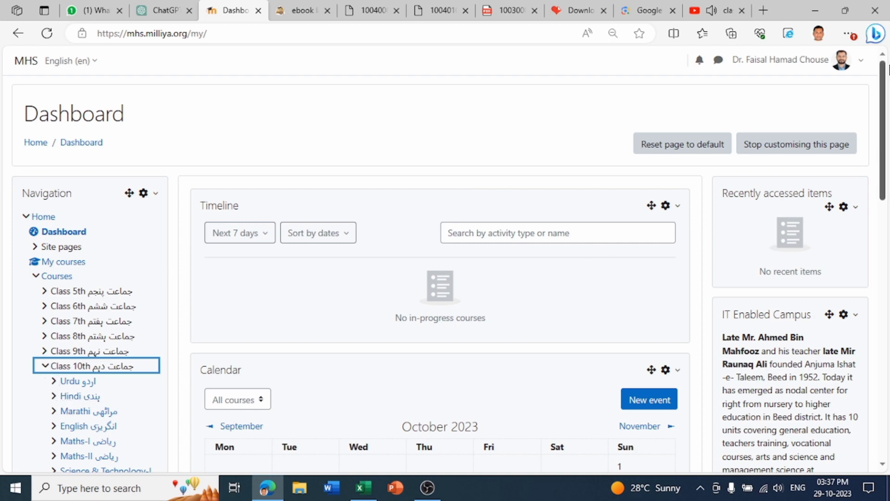
scroll(889, 111, down, 3)
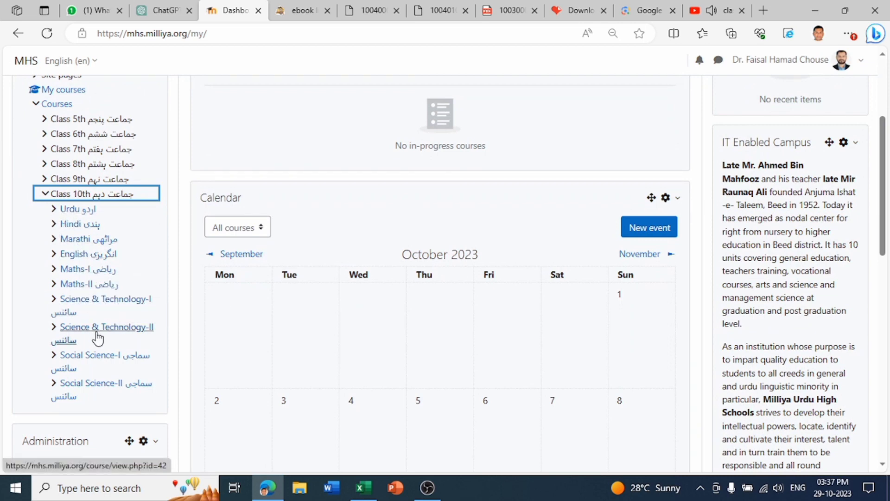
click(132, 304)
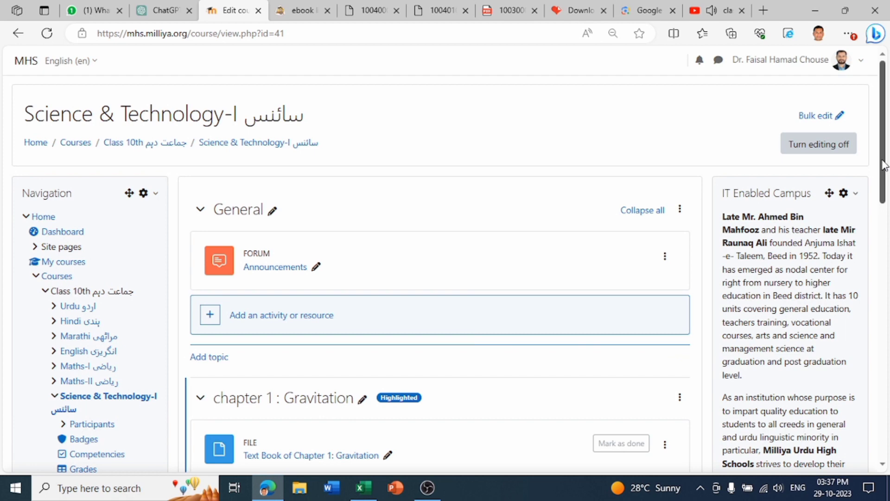
drag(885, 165, 889, 230)
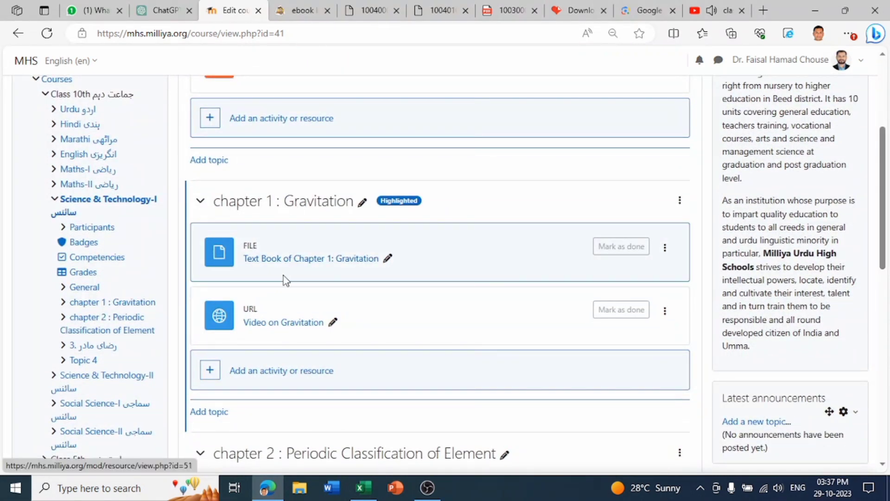
Step: Add a Quiz to chapter 1: Gravitation named 'MCQs ON TOPIC : GRAVITATION'
click(281, 376)
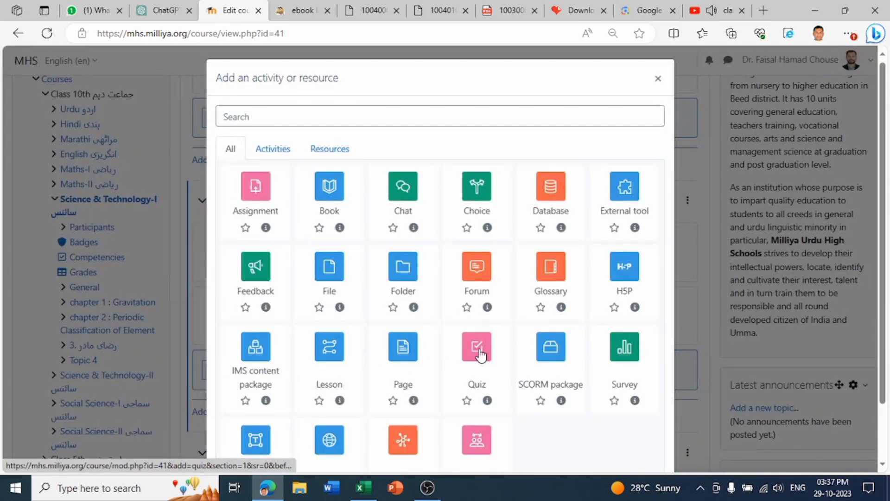
click(480, 354)
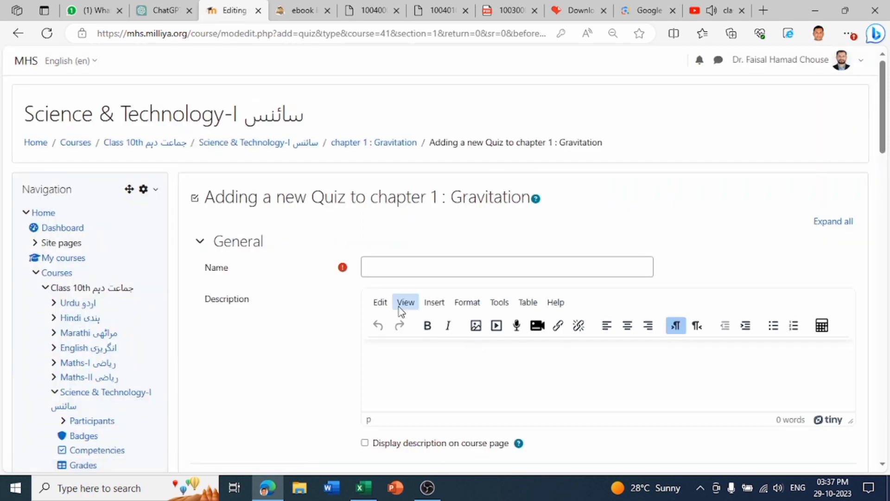
click(385, 267)
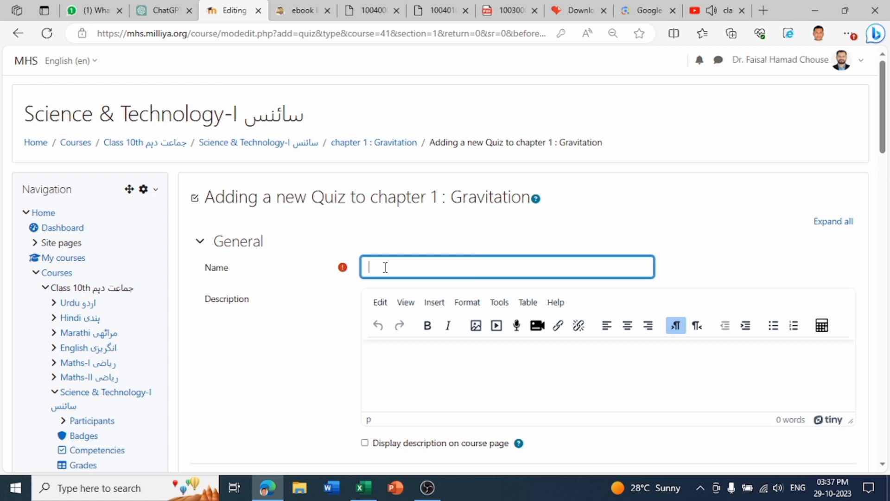
text(MCQS)
key(BackSpace)
text(s ON TOC)
key(BackSpace)
text(PIC : GRAVITATION)
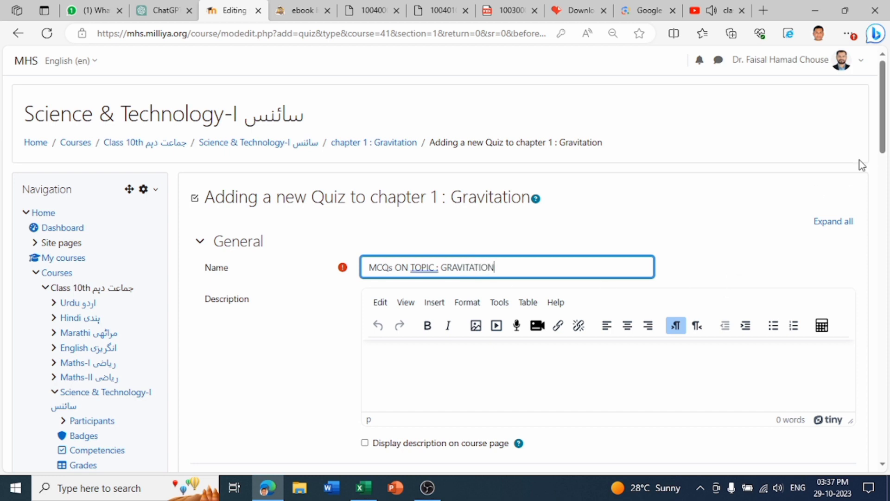
drag(886, 140, 888, 170)
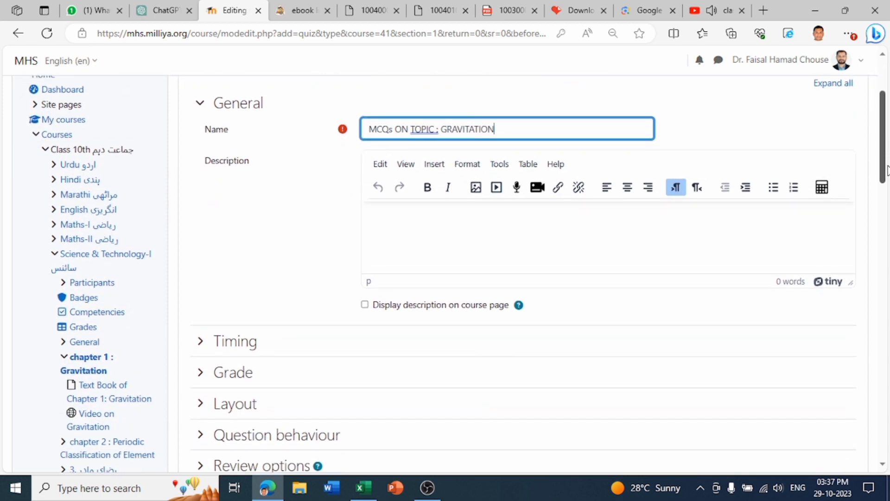
drag(888, 170, 887, 184)
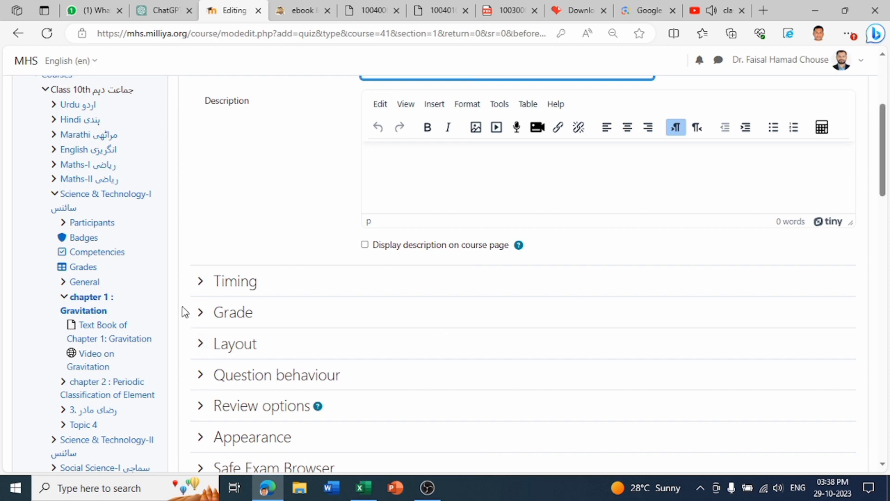
Step: Enable open and close dates and set the quiz to open 5 June 2023 at 00:00
click(201, 282)
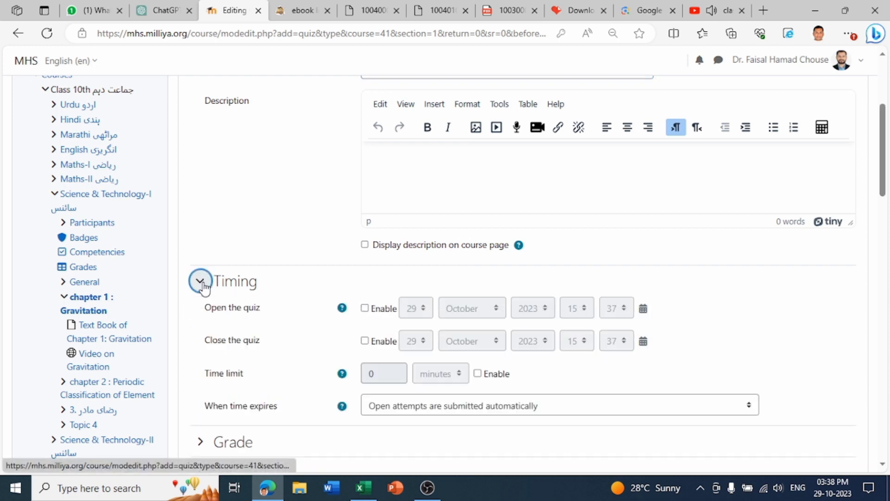
click(364, 308)
click(365, 342)
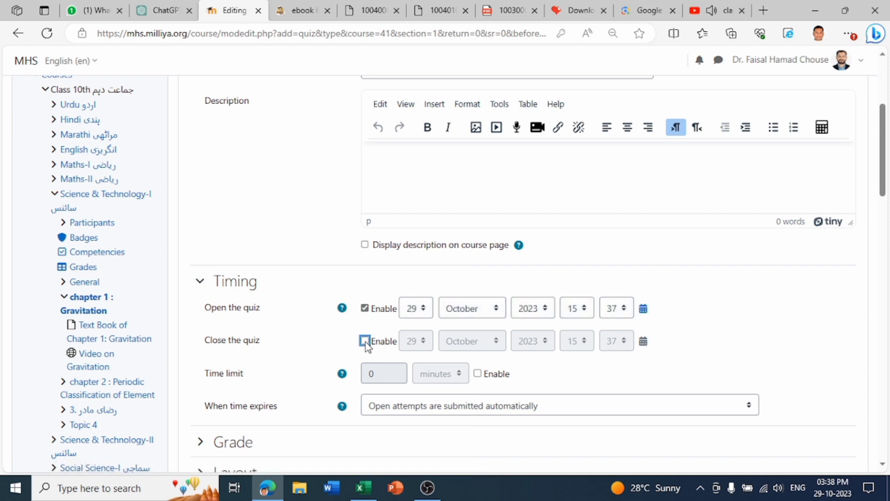
click(416, 308)
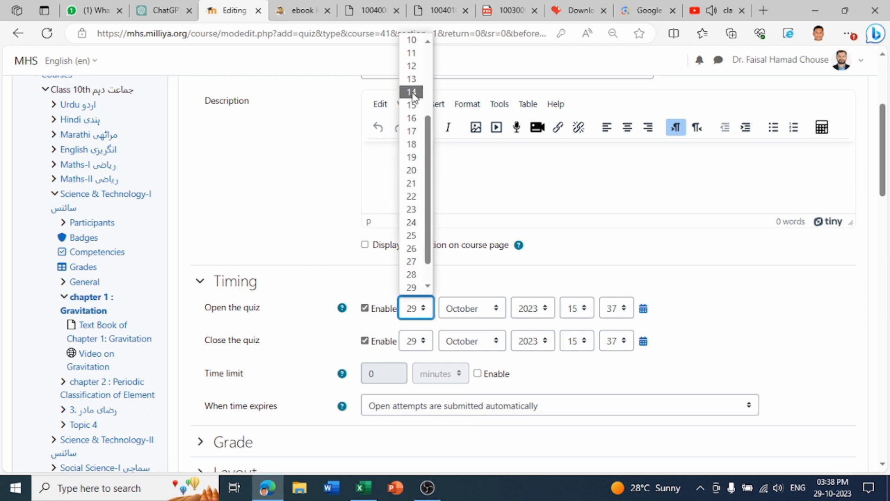
drag(431, 184, 424, 120)
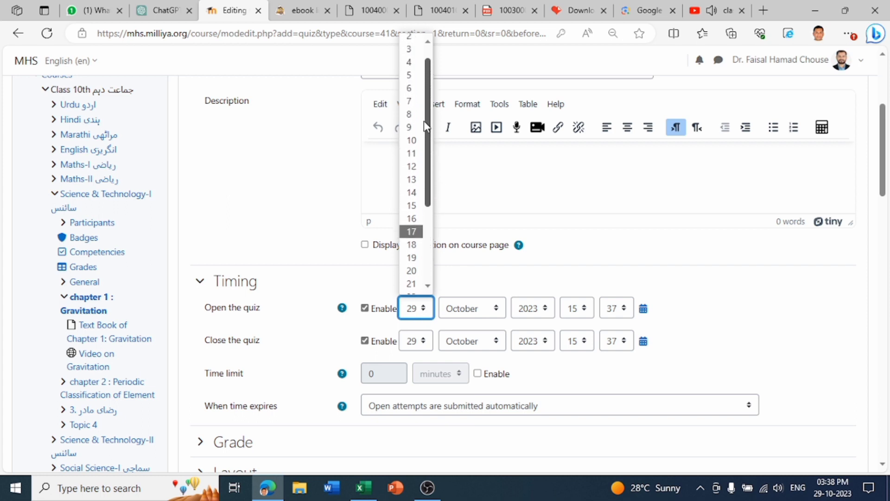
click(412, 75)
key(Tab)
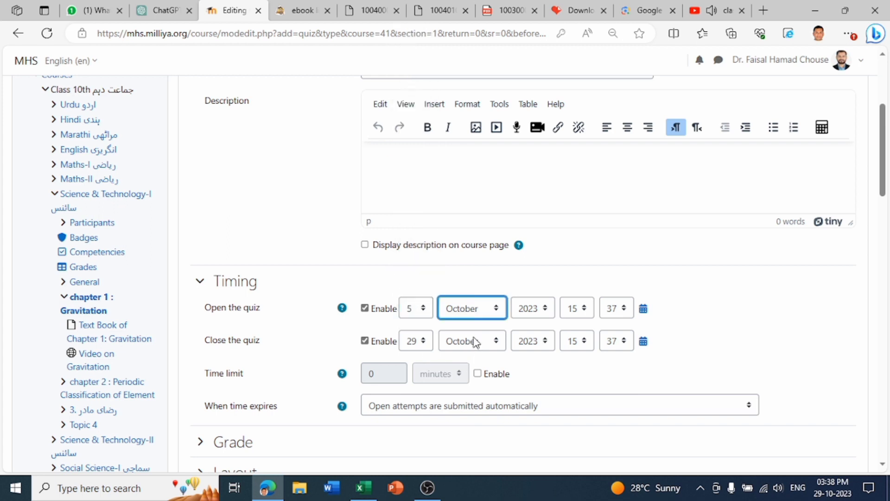
text(ju)
key(Tab)
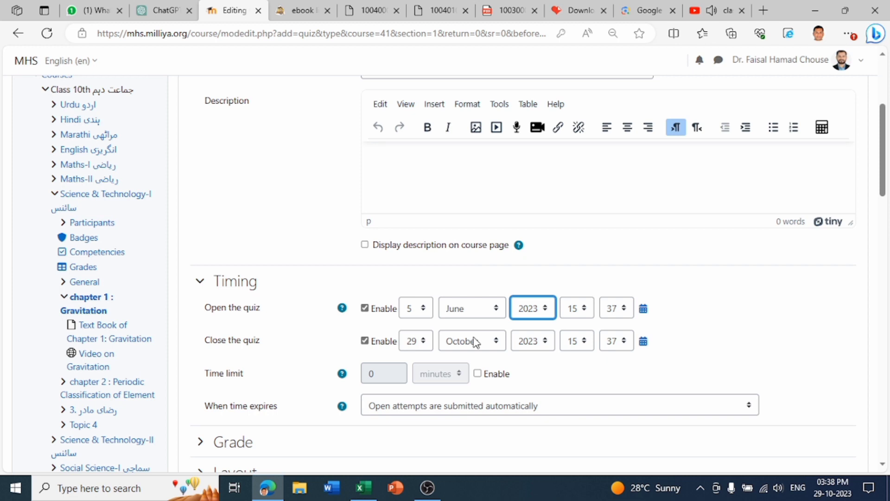
key(Tab)
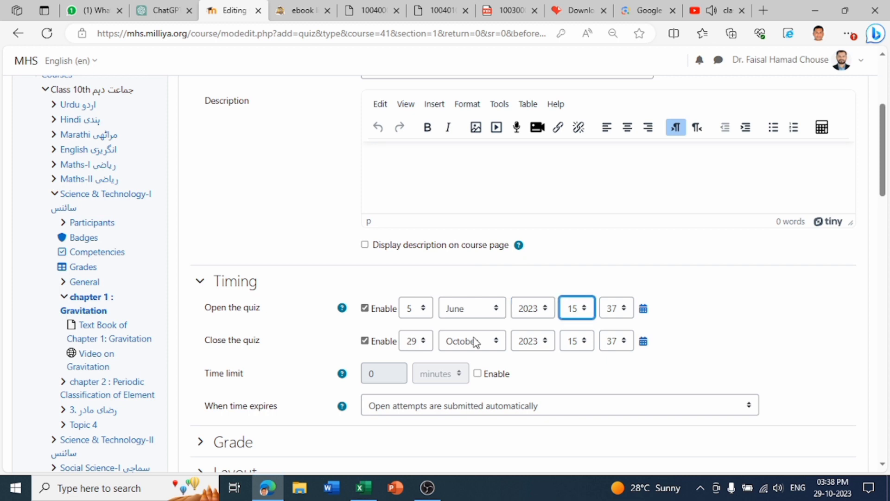
text(00)
key(Tab)
text(00)
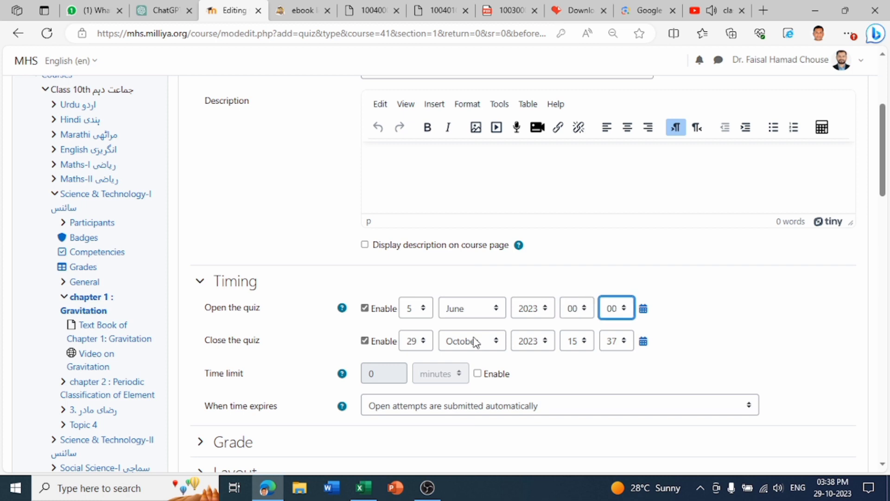
Step: Set the quiz to close on 30 April 2024 at 01:00
click(411, 342)
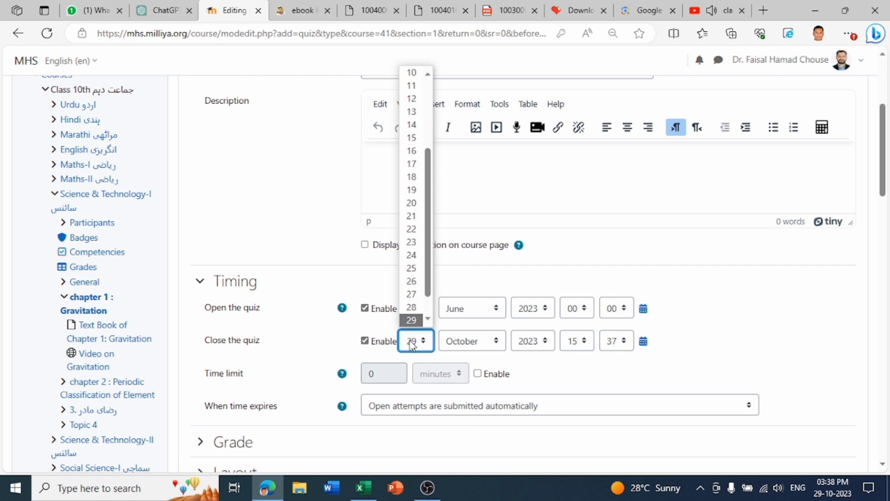
key(Down)
key(Return)
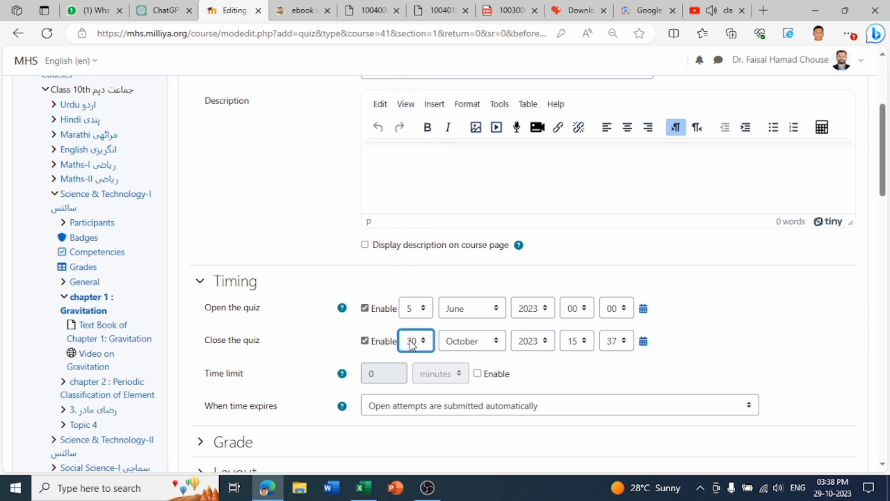
key(Tab)
key(a)
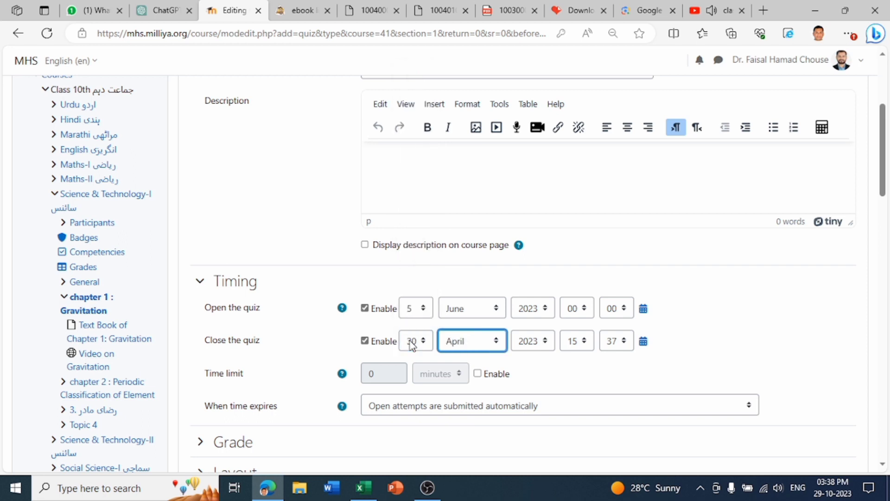
key(Tab)
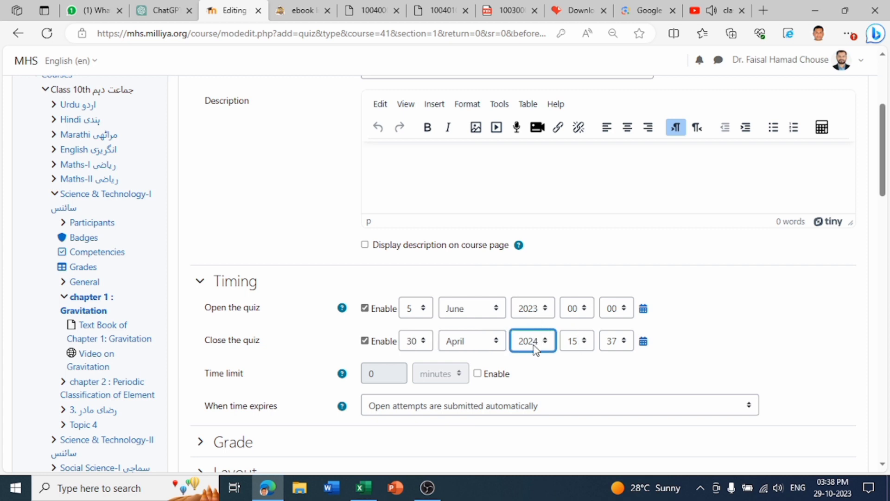
click(579, 352)
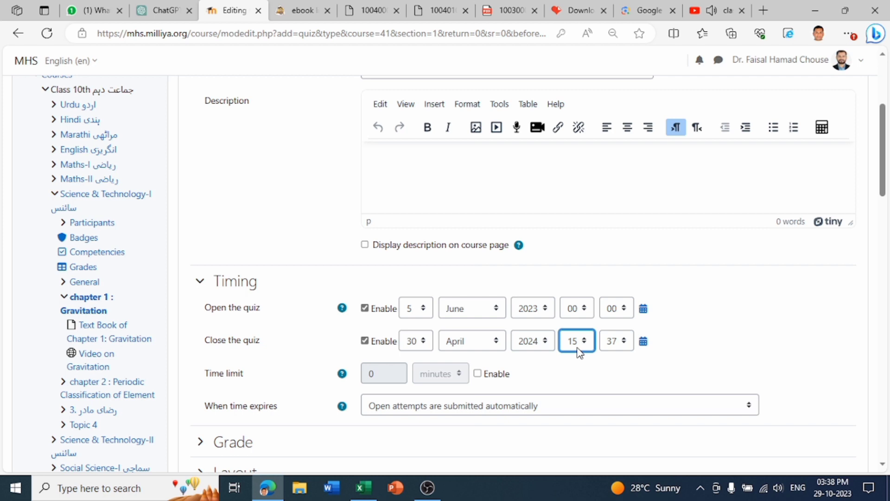
text(01)
key(Tab)
text(00)
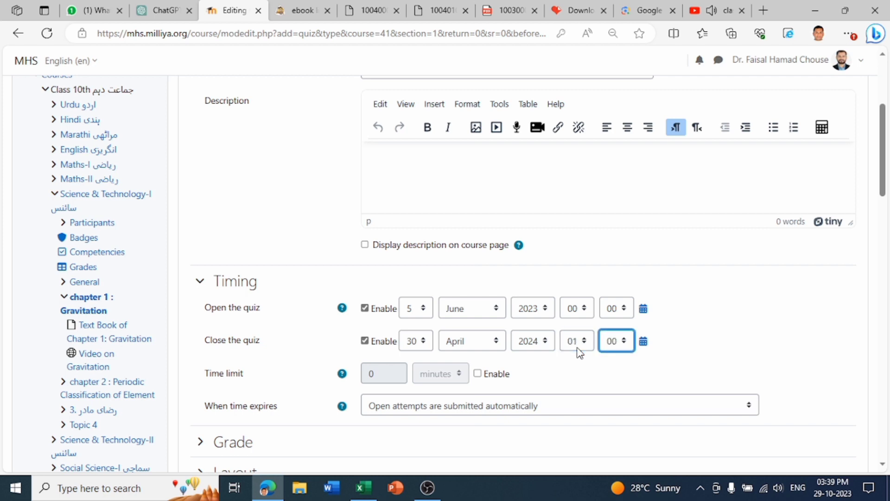
Step: Enable a 10-minute time limit for the quiz
click(478, 374)
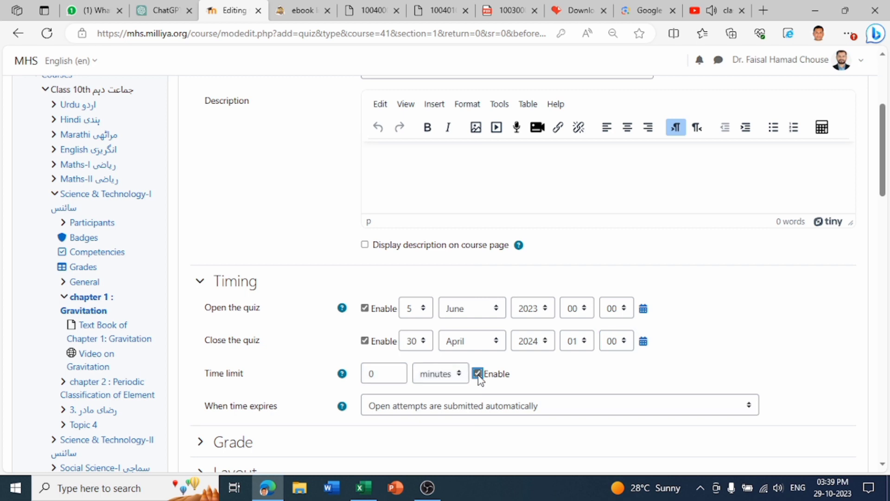
key(shift+Tab)
key(shift+Tab)
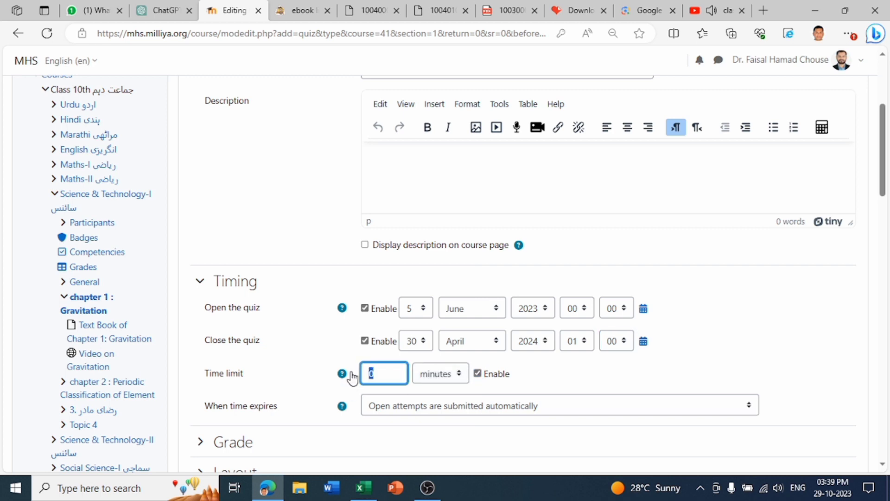
text(10)
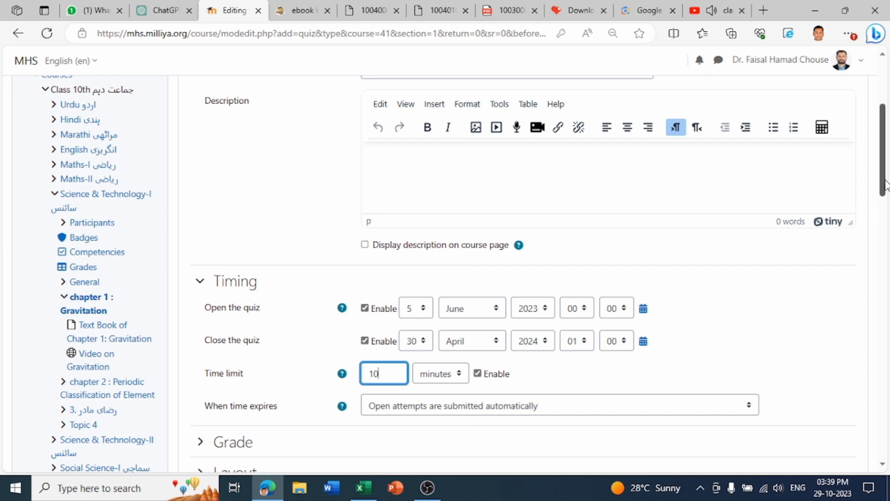
drag(882, 190, 887, 234)
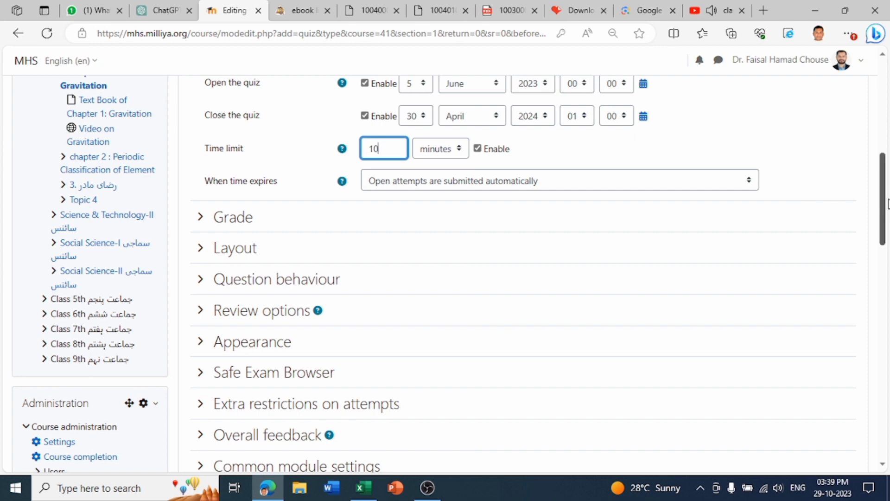
scroll(883, 214, up, 5)
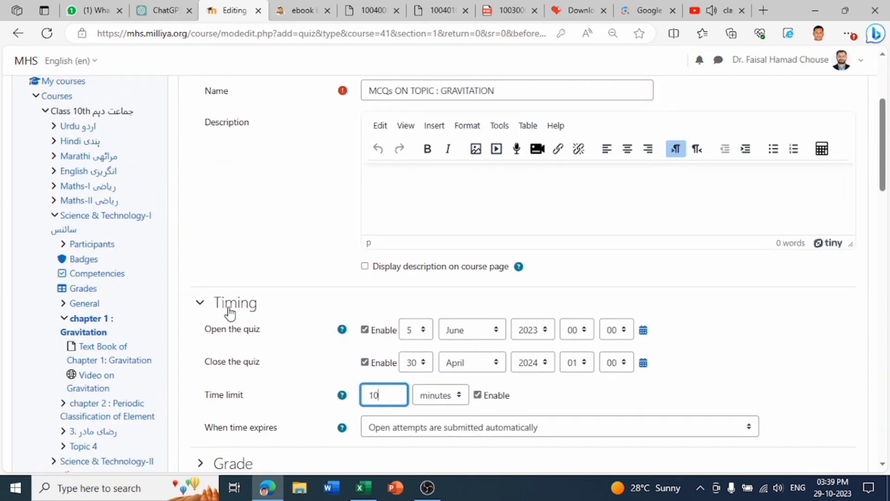
click(200, 306)
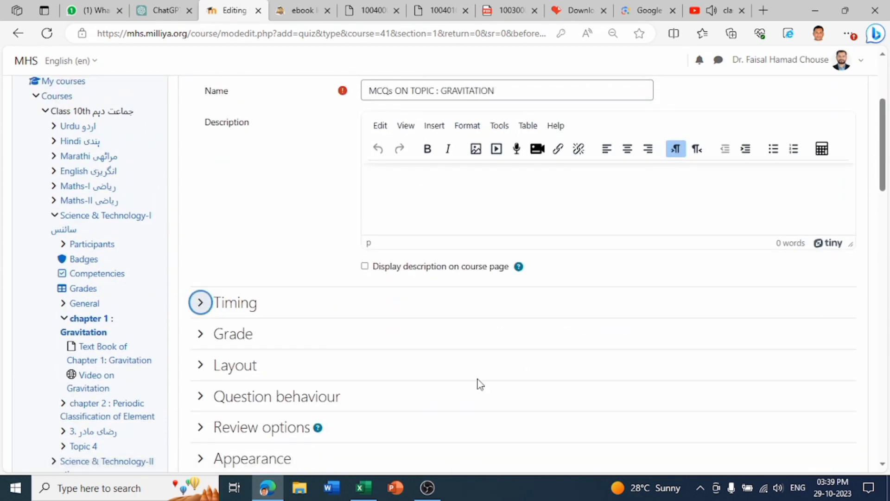
click(200, 334)
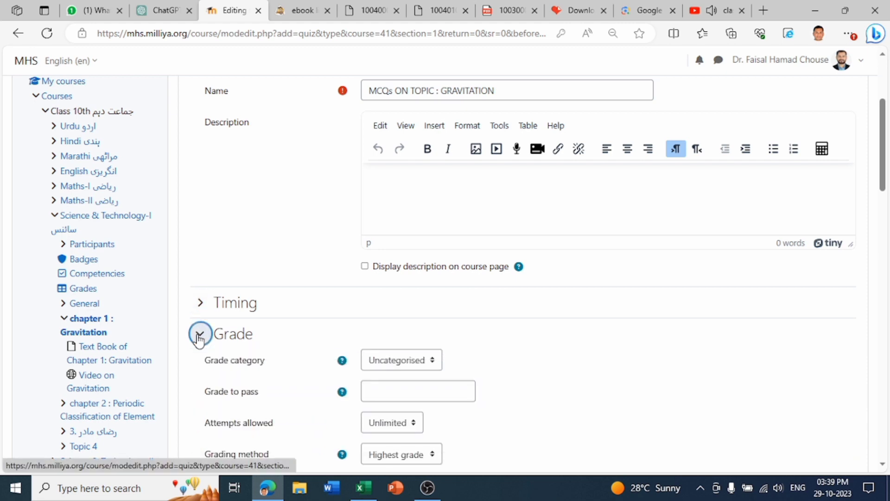
scroll(883, 175, down, 3)
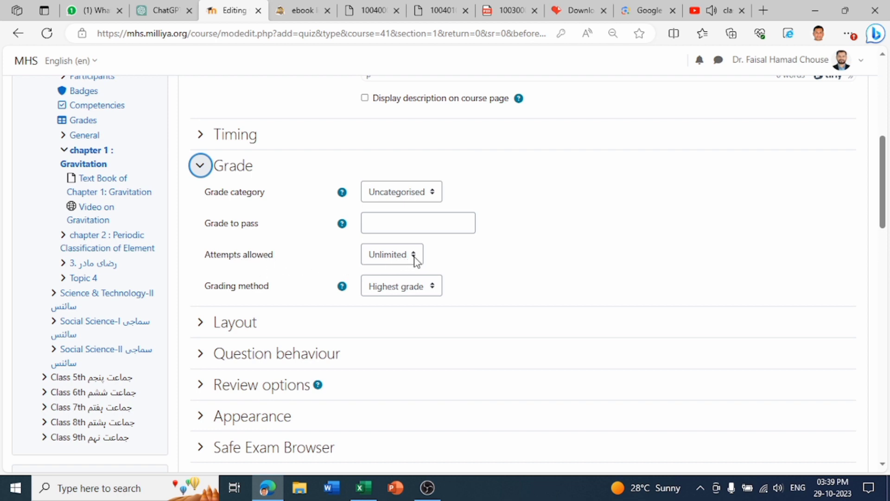
click(413, 256)
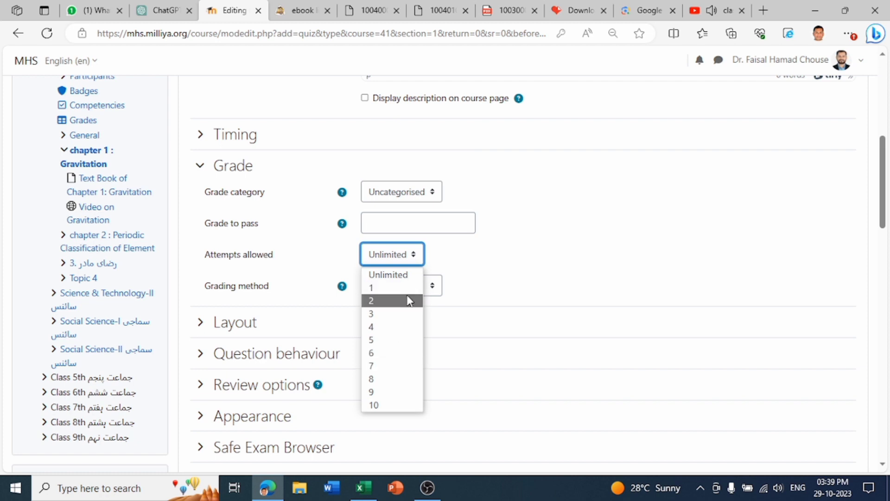
click(491, 246)
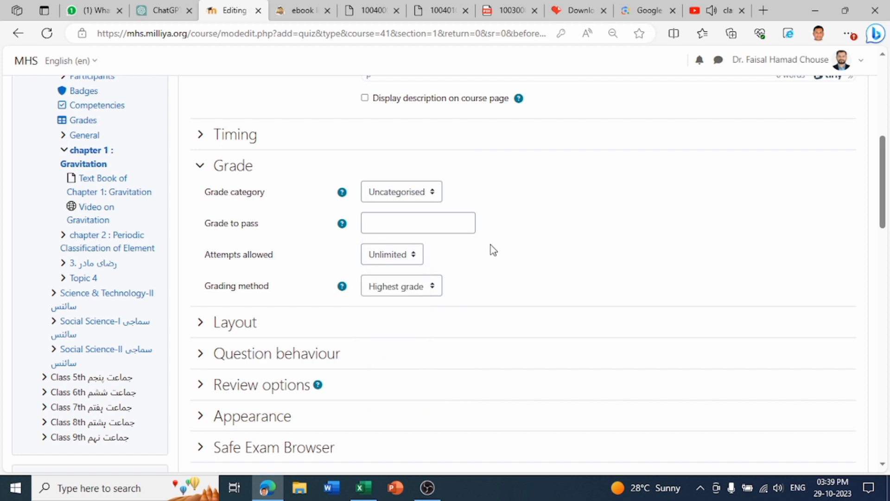
click(201, 166)
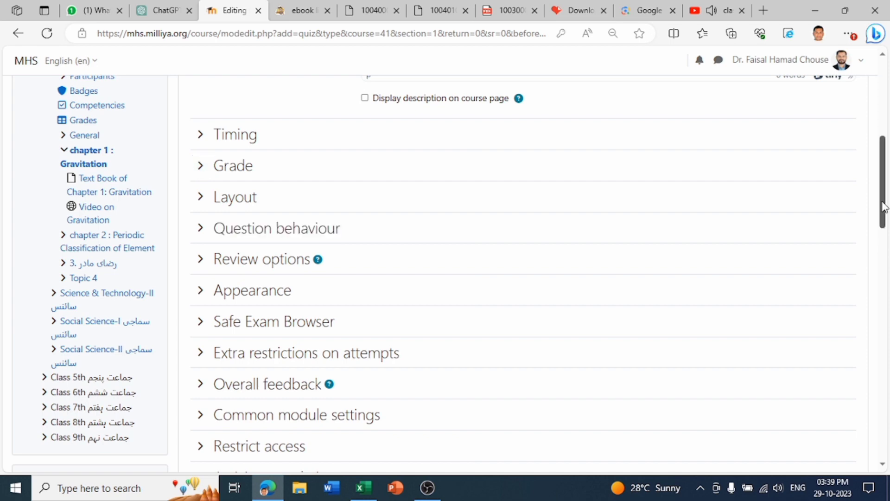
drag(880, 197, 886, 271)
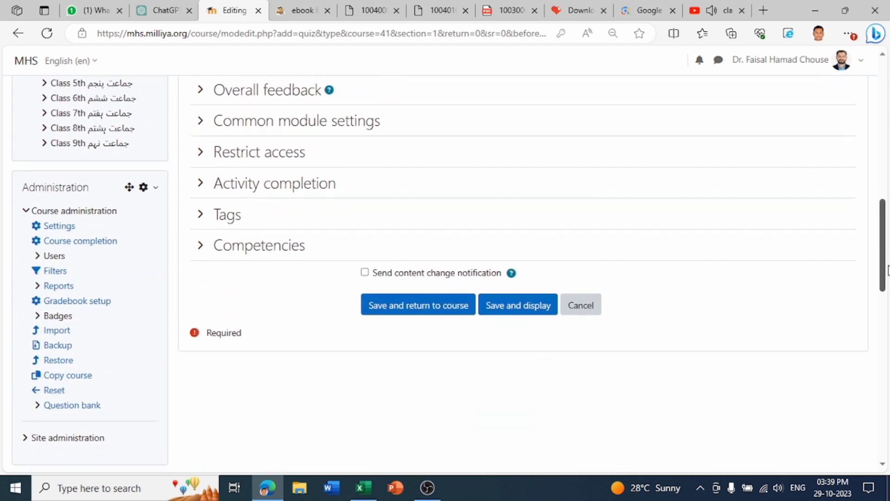
Step: Save the Gravitation quiz to chapter 1, reopen it, and start adding questions
click(424, 314)
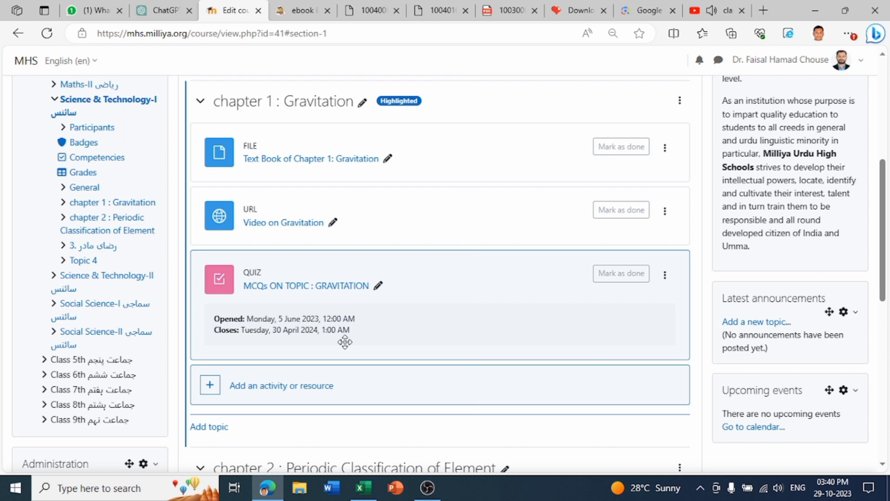
click(324, 286)
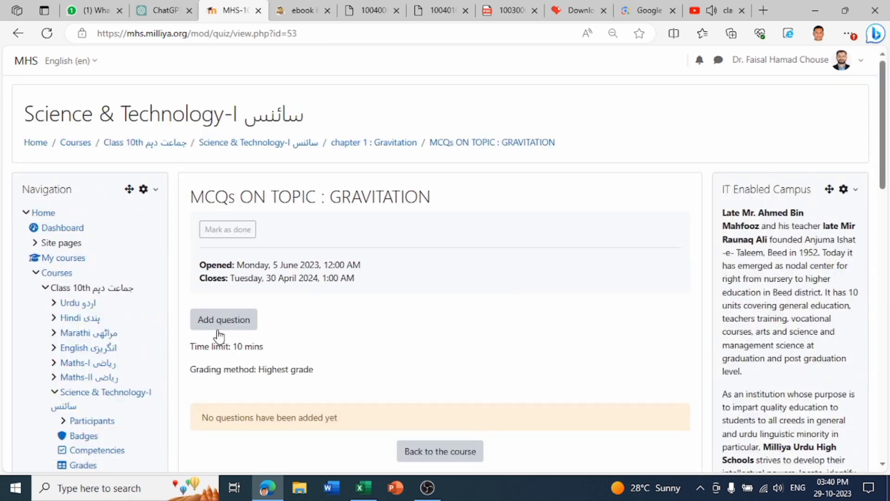
click(233, 325)
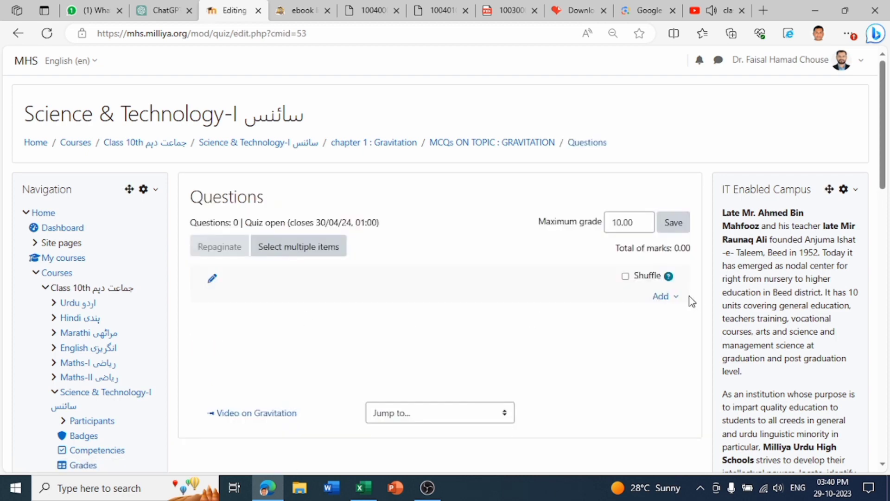
Step: Add every question from the Default for MHS-10-SCI1 (10) bank category to the quiz
click(663, 297)
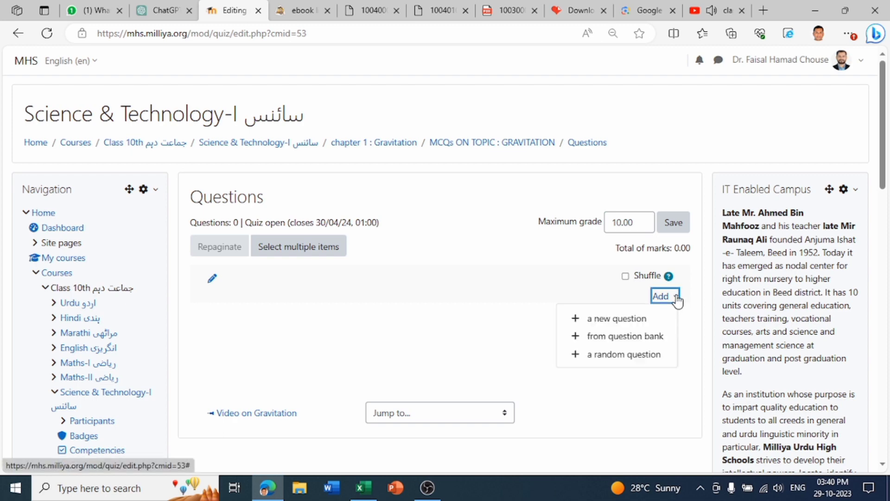
click(639, 341)
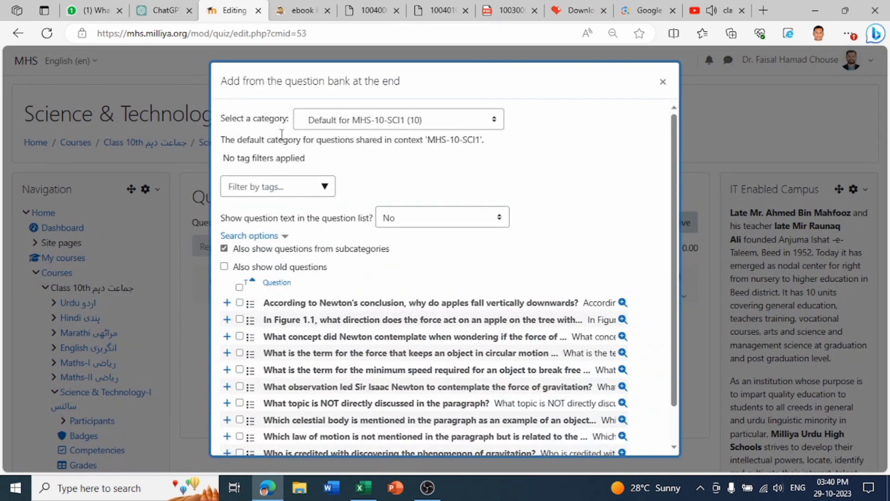
click(461, 120)
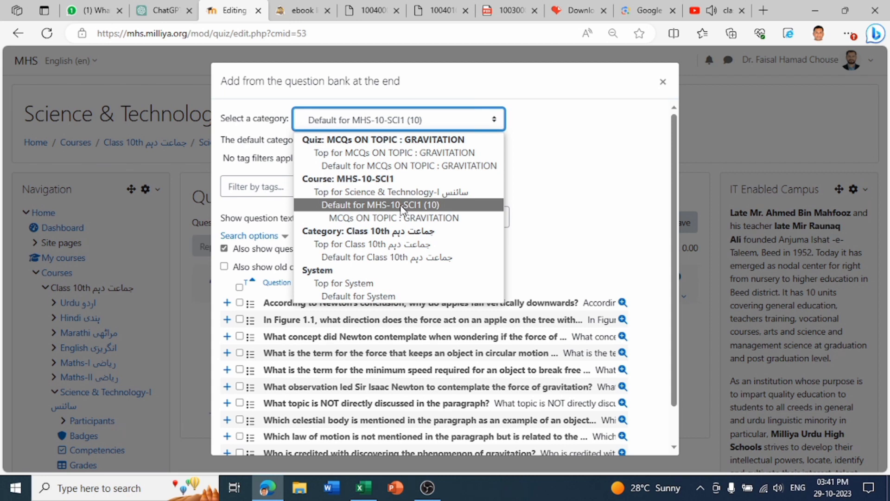
click(402, 205)
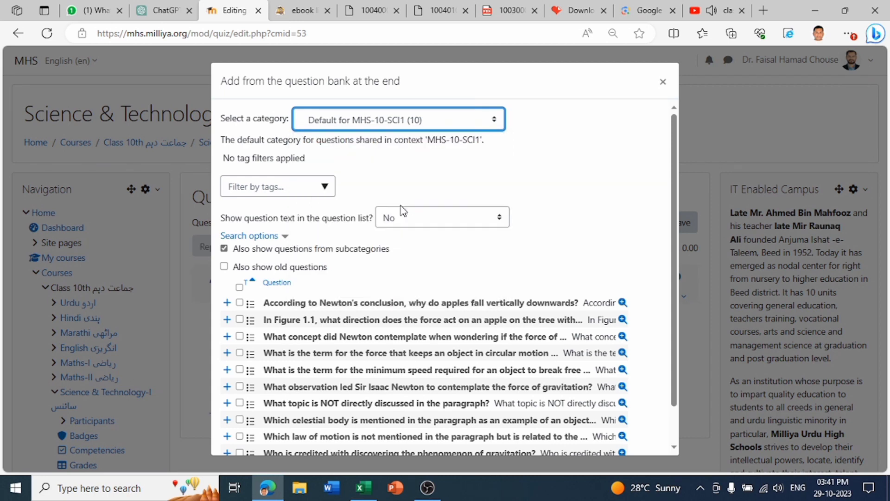
click(239, 288)
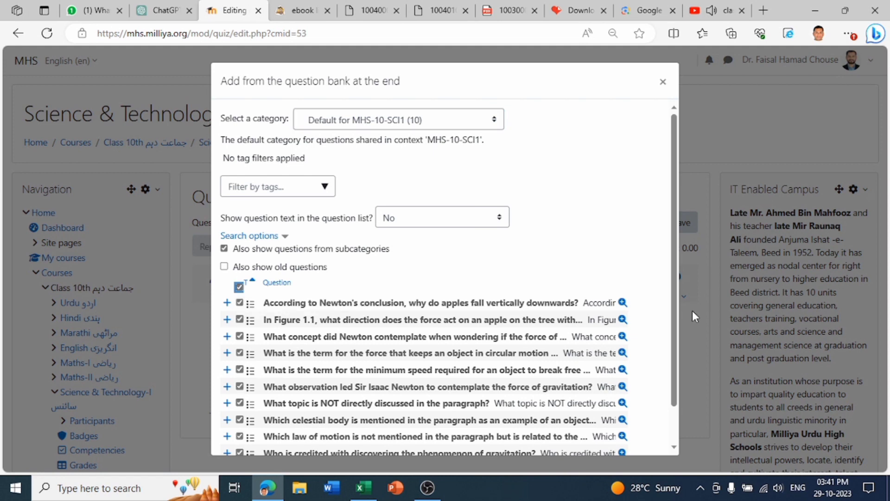
scroll(672, 326, down, 2)
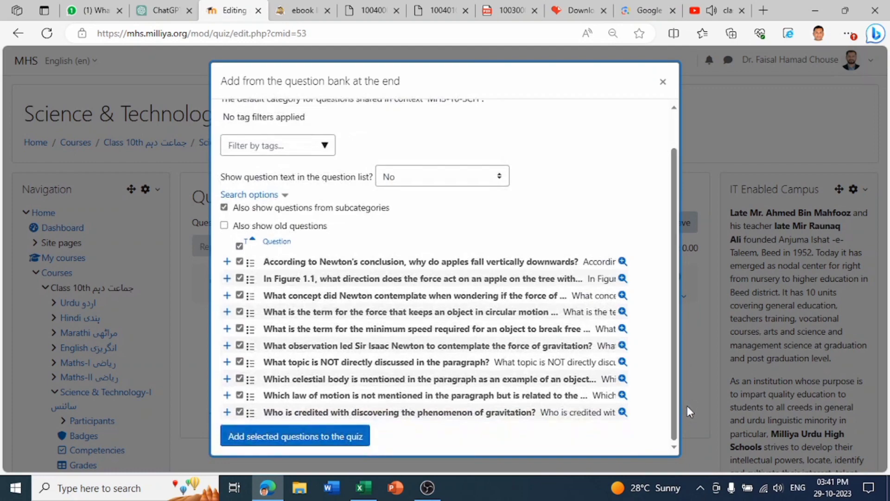
click(307, 442)
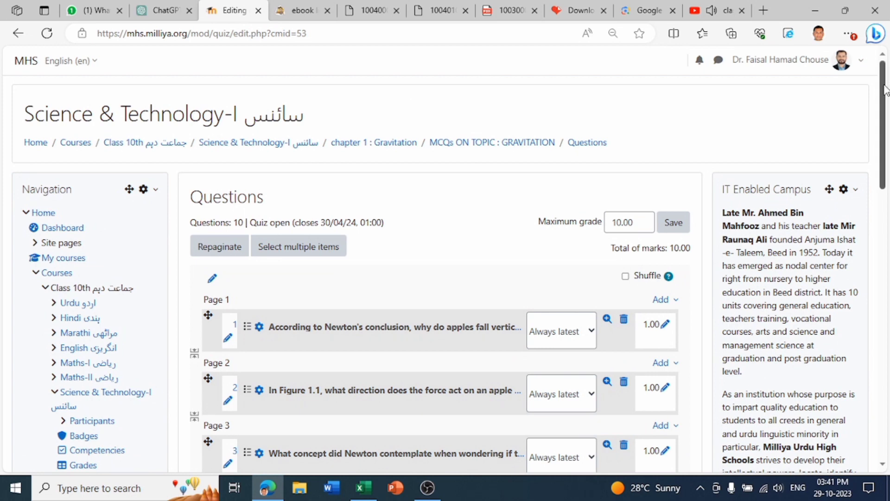
Step: Preview question 1 about falling apples, close the preview, and open question 2 for editing
drag(884, 89, 888, 140)
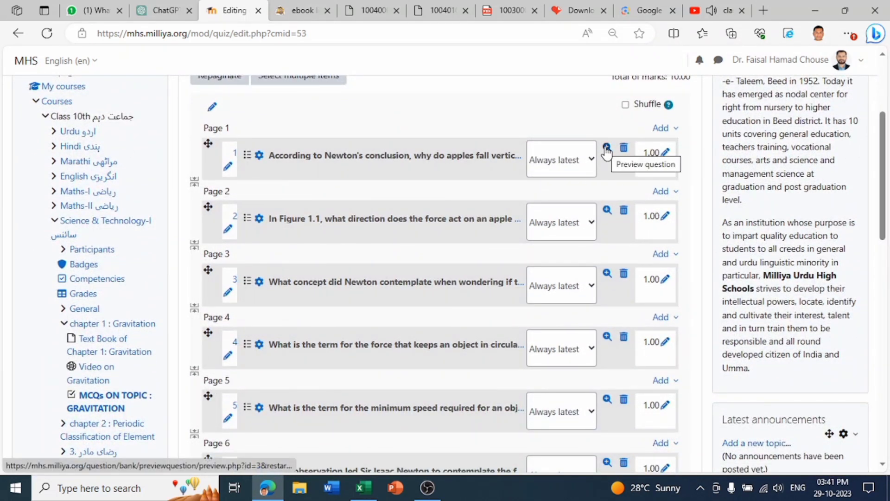
click(607, 148)
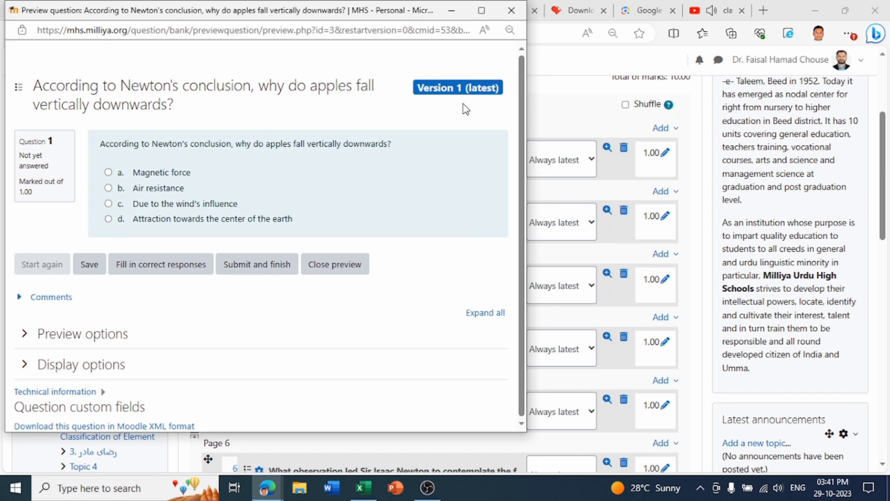
click(511, 10)
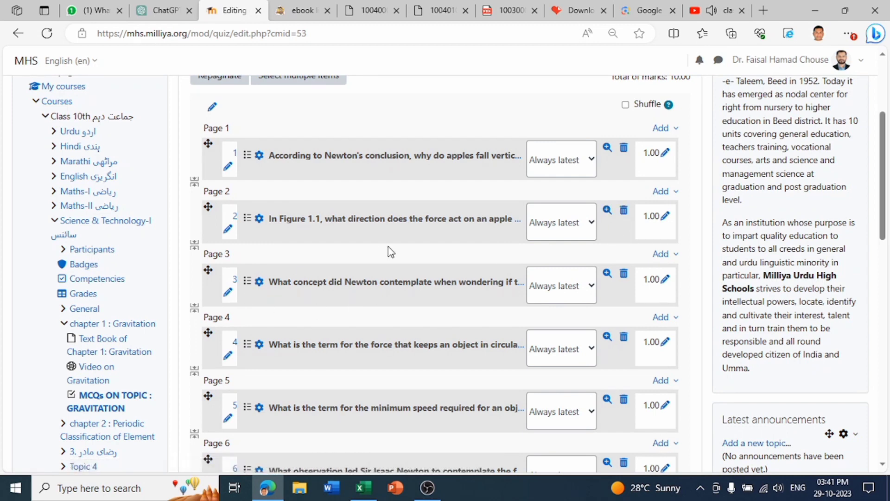
click(260, 223)
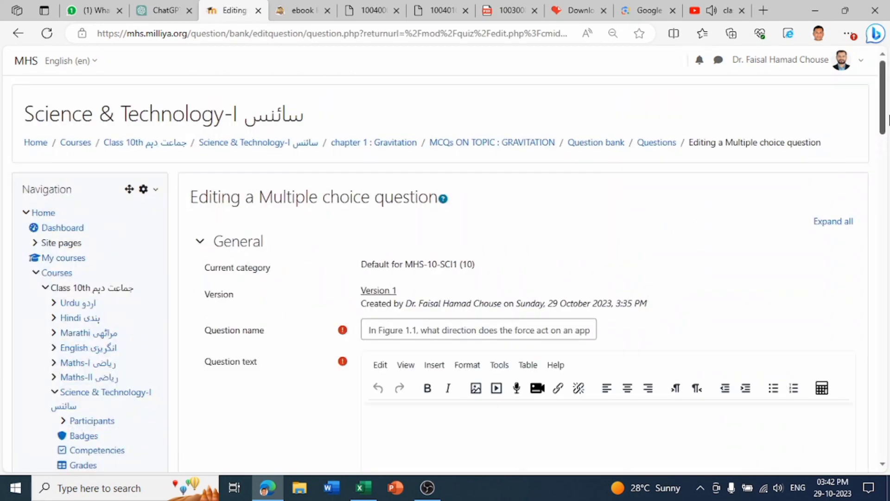
Step: Delete 'In Figure 1.1,' from question 2's name and text, then save it
drag(888, 120, 888, 154)
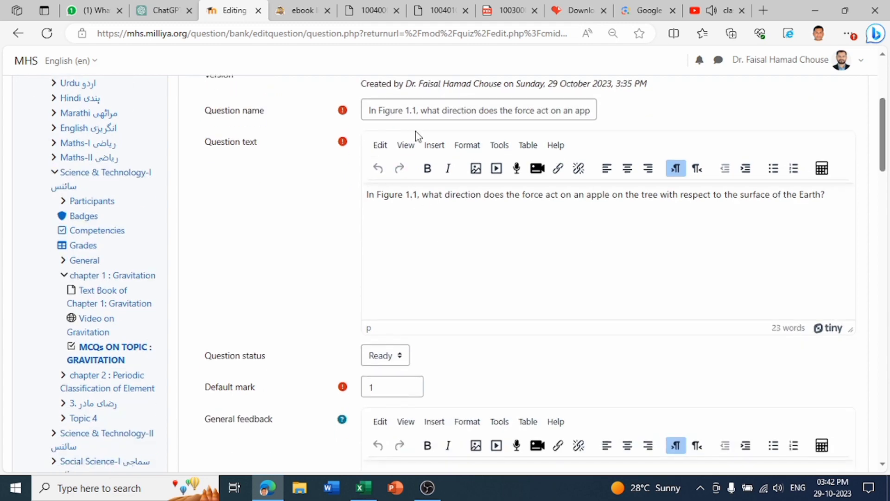
click(419, 114)
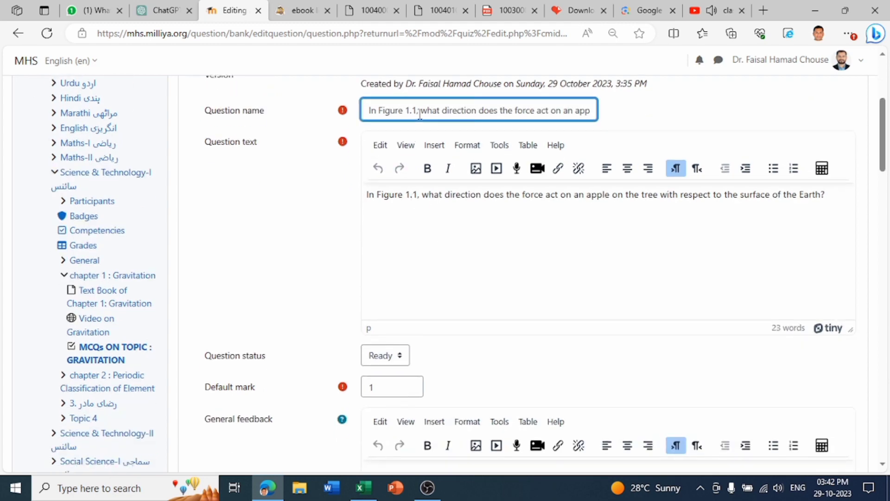
key(BackSpace)
key(BackSpace)
key(BackSpace)
key(BackSpace)
key(BackSpace)
key(BackSpace)
key(BackSpace)
key(BackSpace)
key(BackSpace)
key(BackSpace)
key(BackSpace)
key(BackSpace)
key(BackSpace)
key(BackSpace)
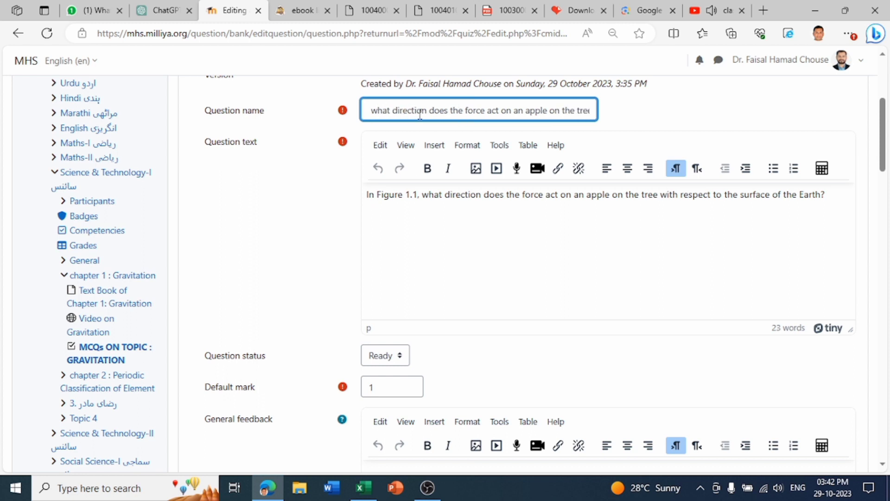
key(Delete)
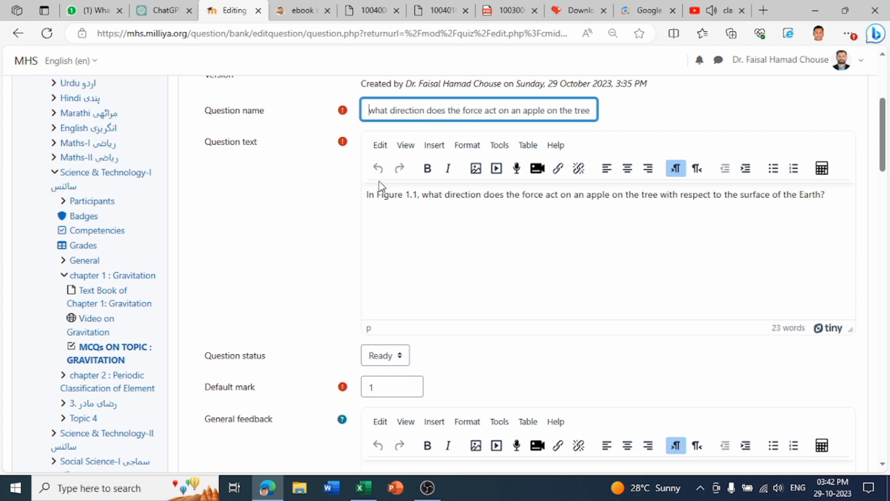
click(424, 196)
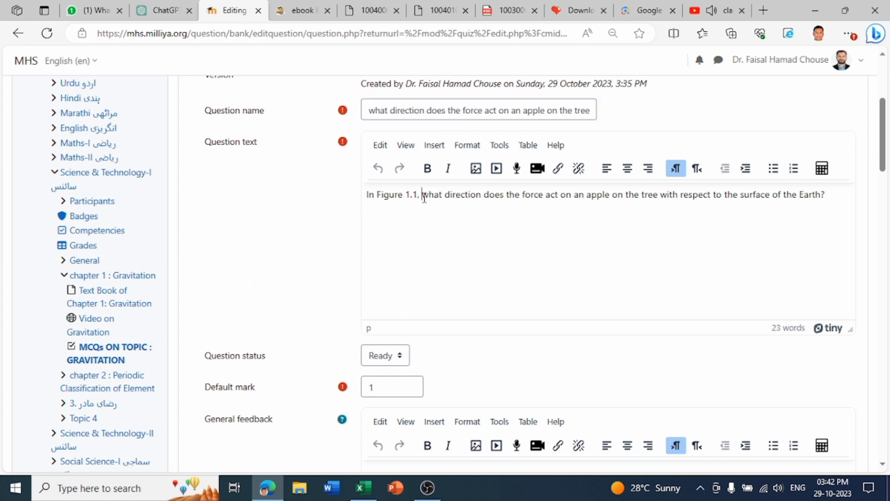
key(BackSpace)
key(BackSpace)
key(BackSpace)
key(BackSpace)
key(BackSpace)
key(BackSpace)
key(BackSpace)
key(BackSpace)
key(BackSpace)
key(BackSpace)
key(BackSpace)
key(BackSpace)
key(BackSpace)
key(BackSpace)
key(BackSpace)
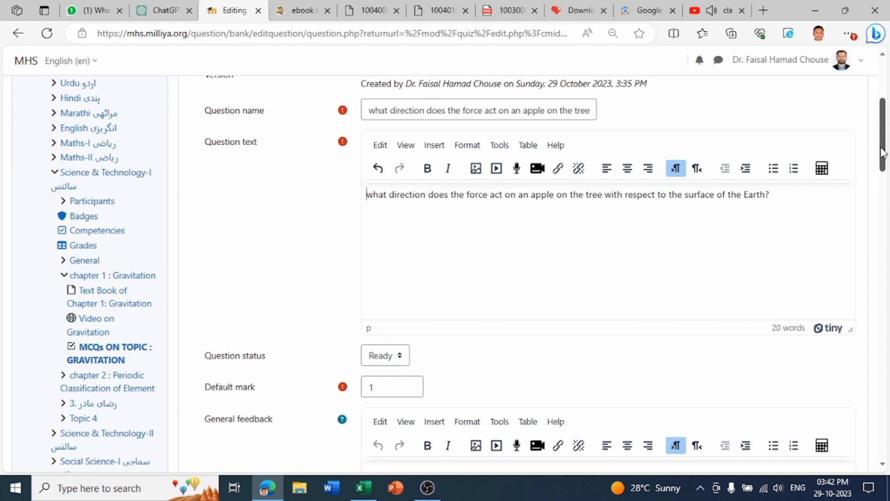
drag(887, 144, 886, 436)
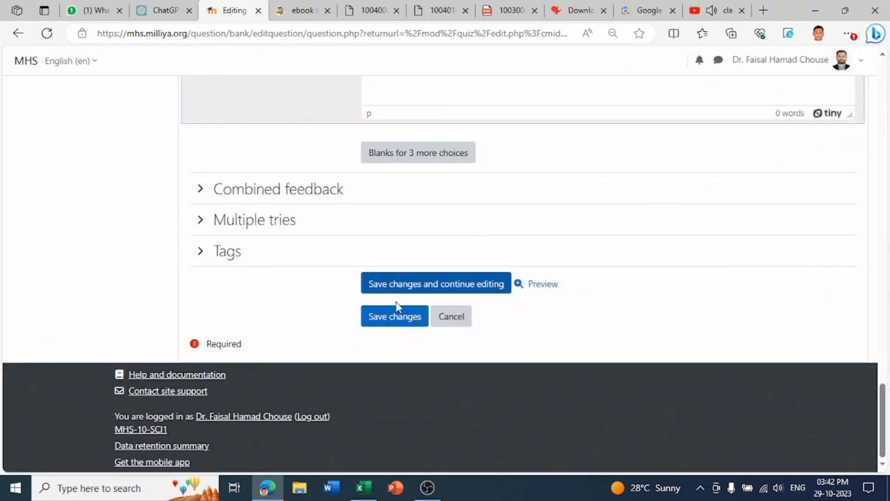
click(394, 315)
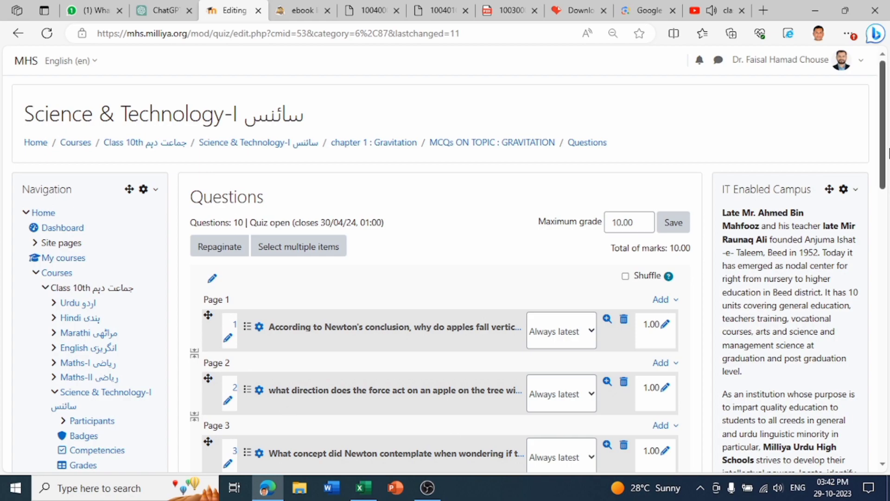
Step: Turn on Shuffle for the quiz's ten questions
drag(888, 153, 880, 117)
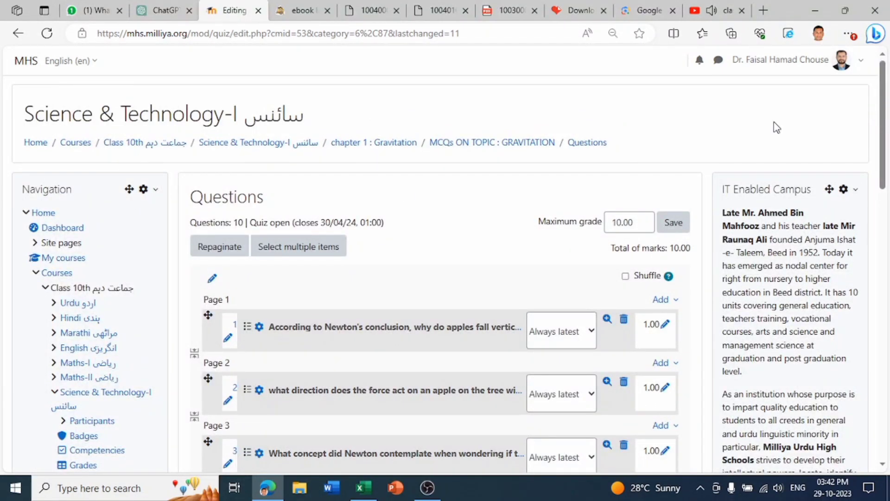
click(626, 278)
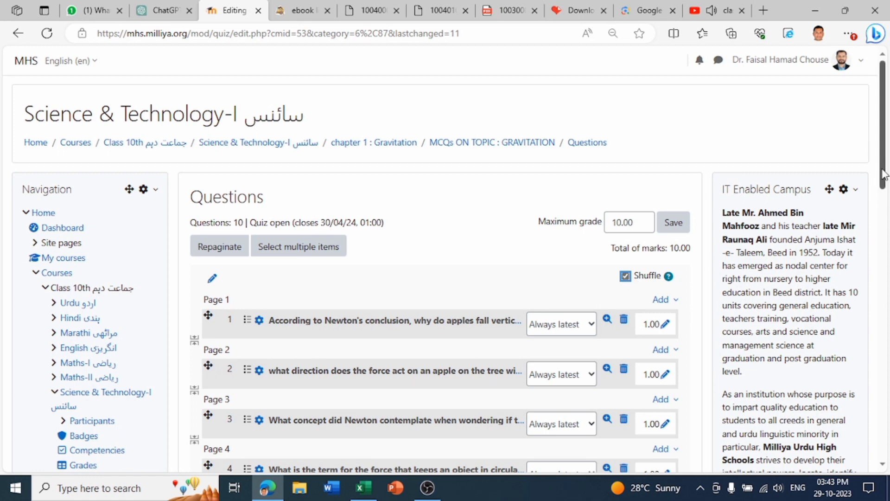
mouse_move(886, 174)
mouse_down()
mouse_move(886, 361)
mouse_move(886, 171)
mouse_up()
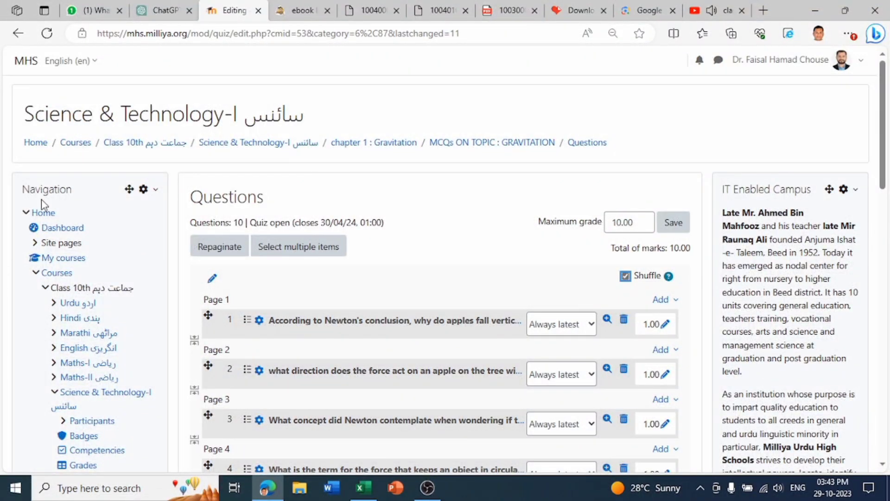
Step: Navigate via Dashboard, Courses and Class 10th to the Science & Technology-I course
click(50, 230)
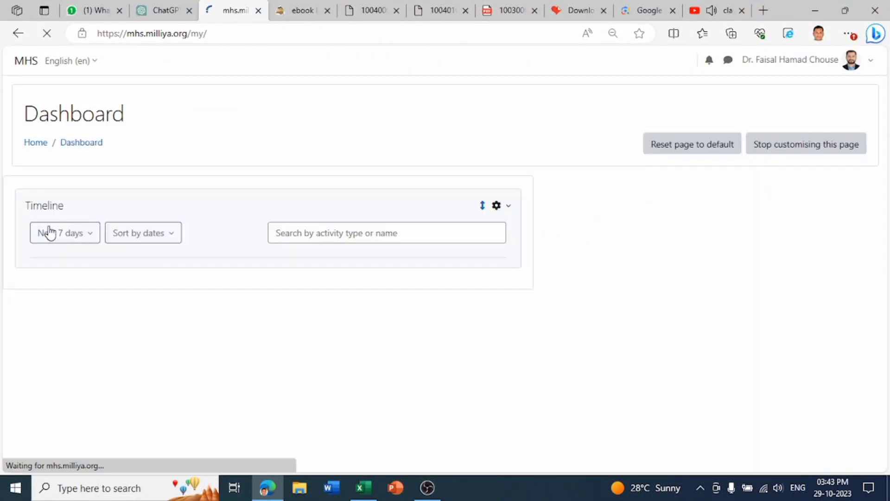
click(35, 277)
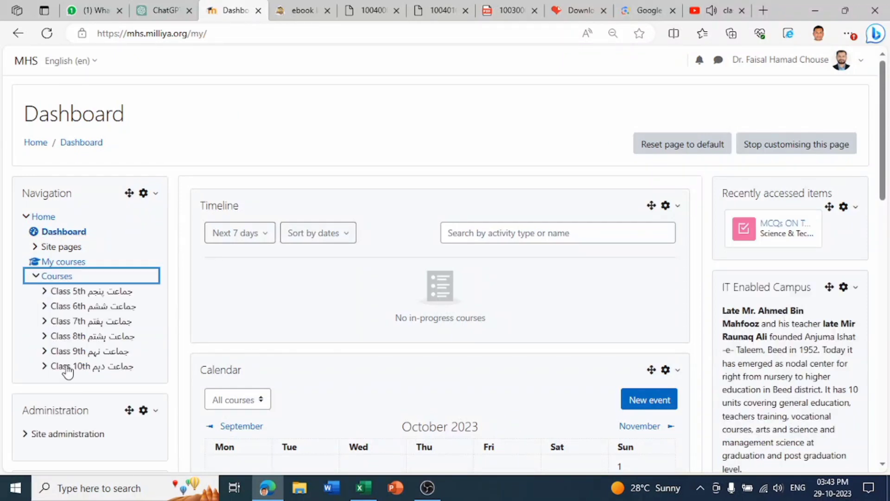
click(45, 367)
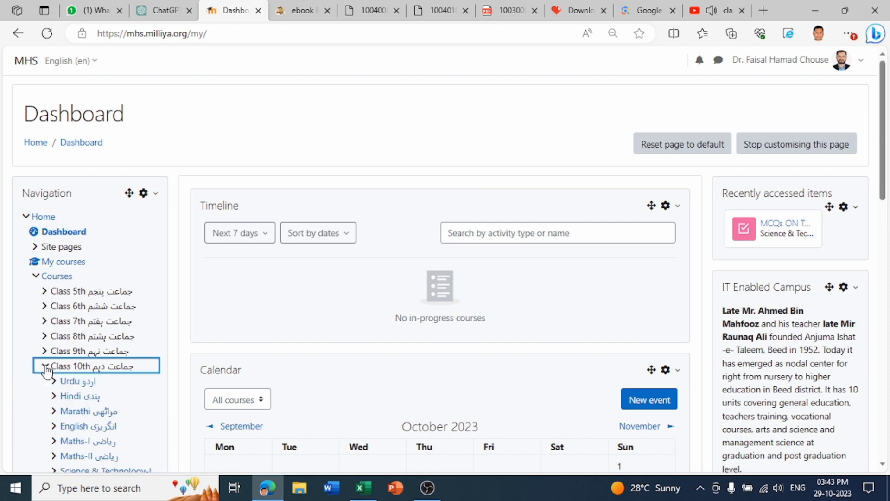
click(101, 470)
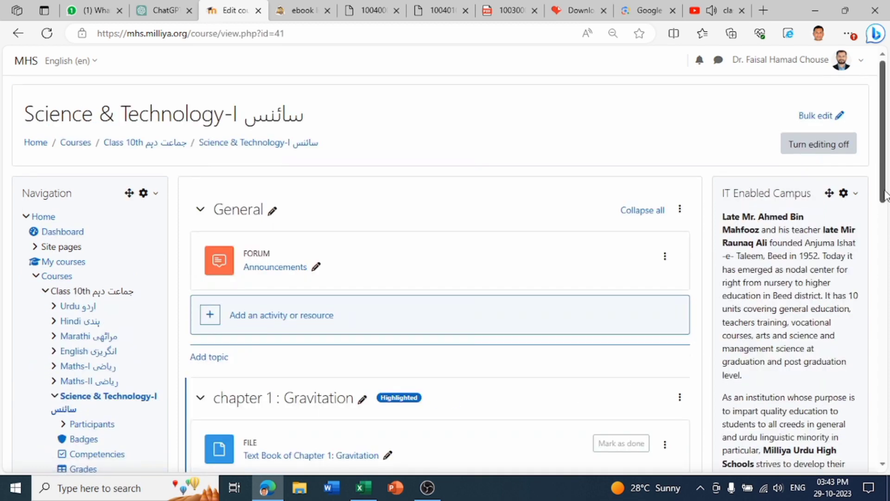
drag(886, 195, 887, 284)
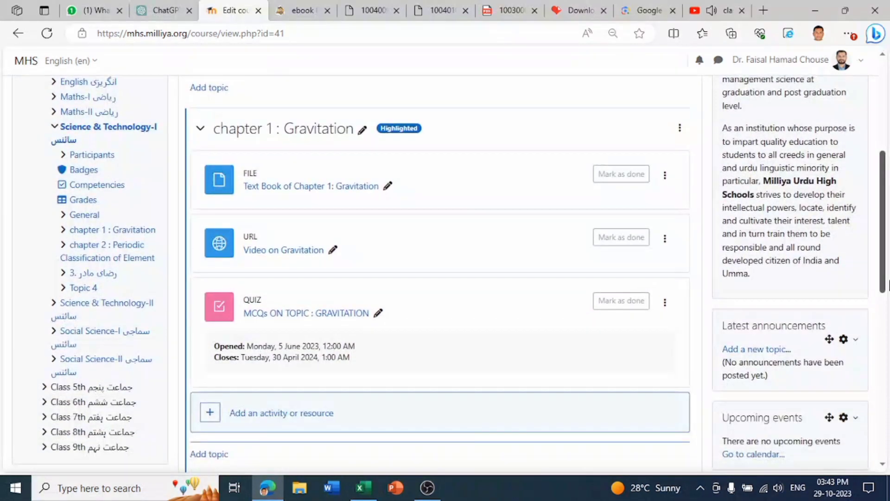
Step: Open the MCQs ON TOPIC : GRAVITATION quiz and start a preview attempt
click(284, 316)
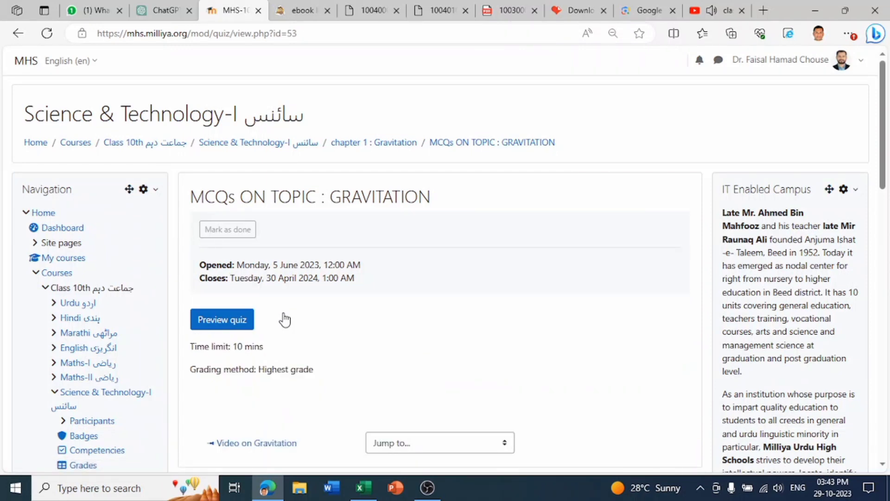
click(215, 322)
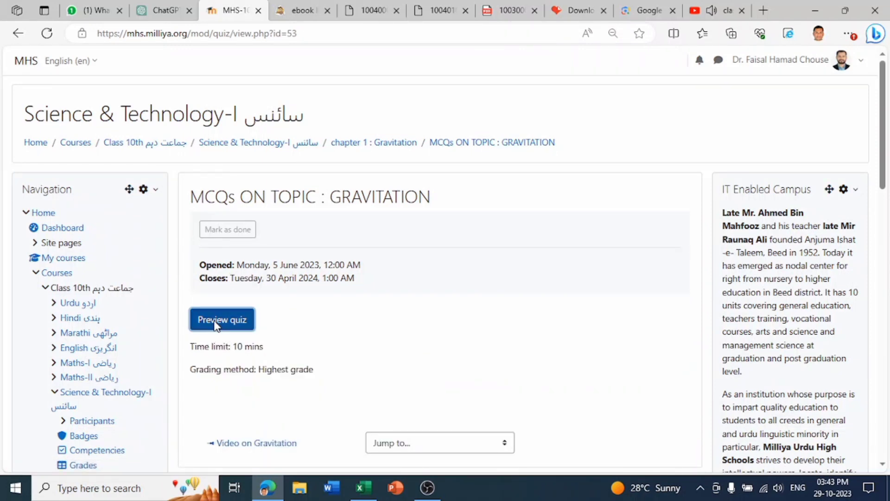
click(324, 322)
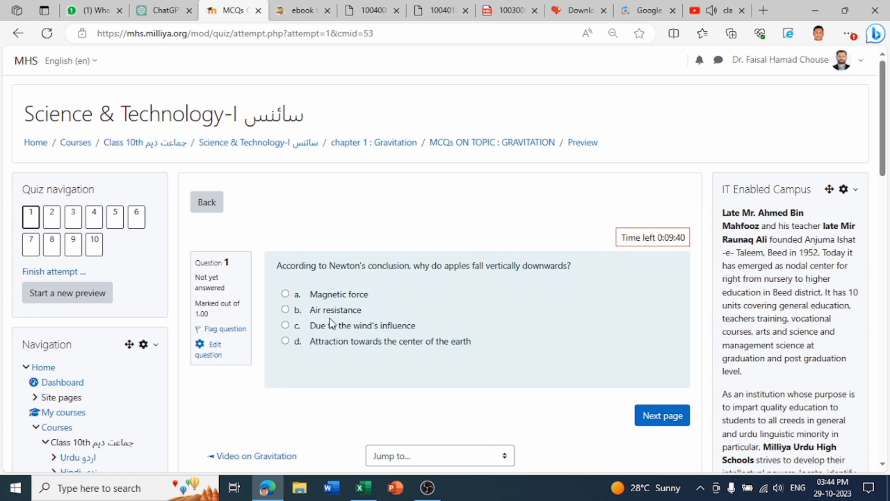
Step: Answer questions 1–4: Due to the wind's influence, Horizontal, Apples falling horizontally, Galileo Galilei
click(285, 294)
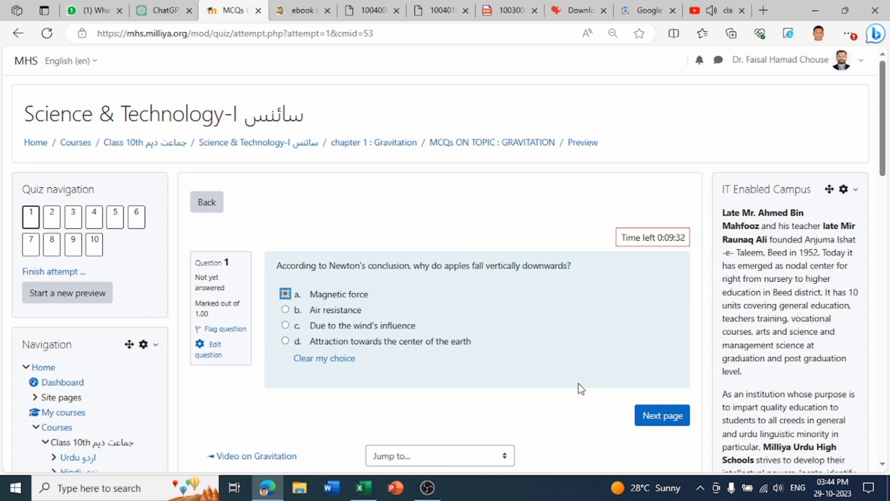
click(319, 362)
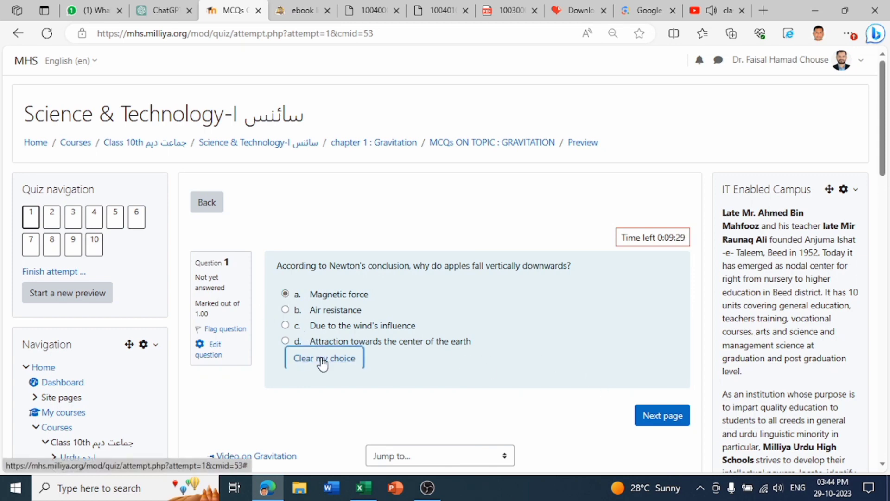
click(285, 326)
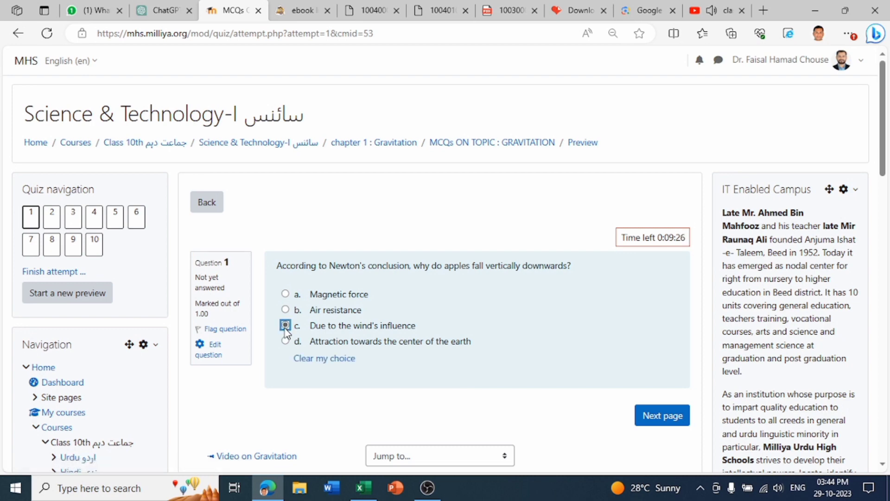
click(681, 423)
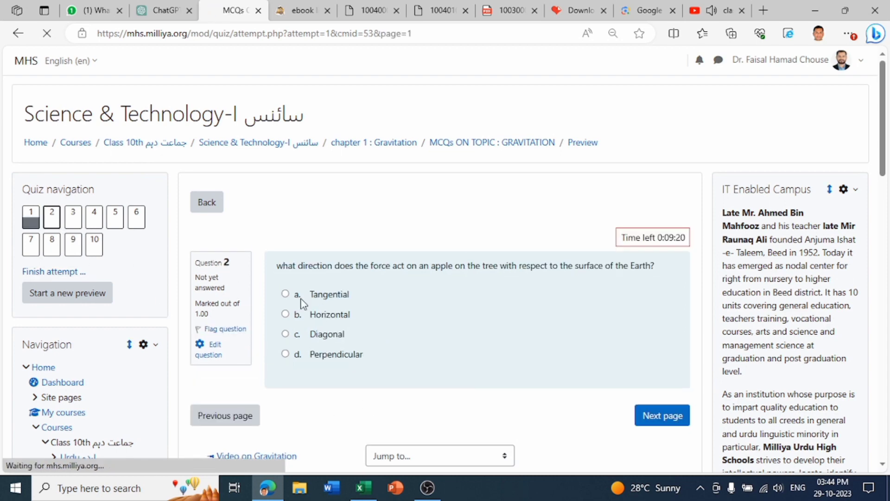
click(285, 316)
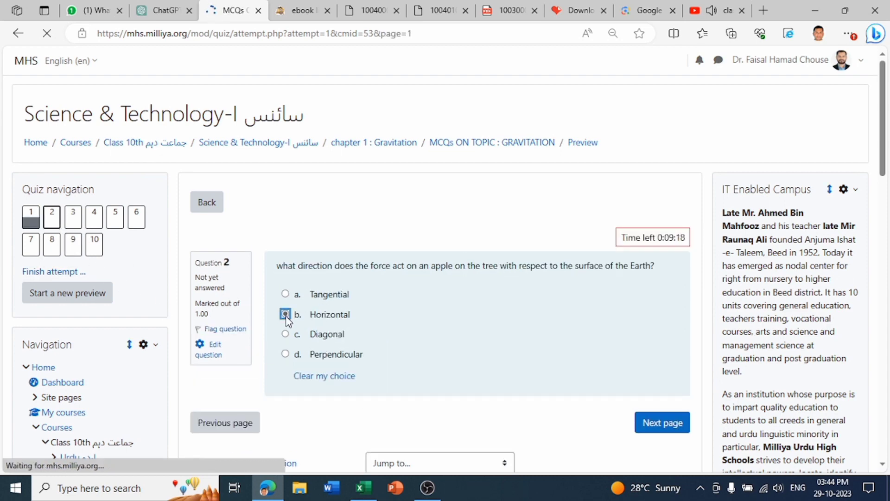
click(665, 423)
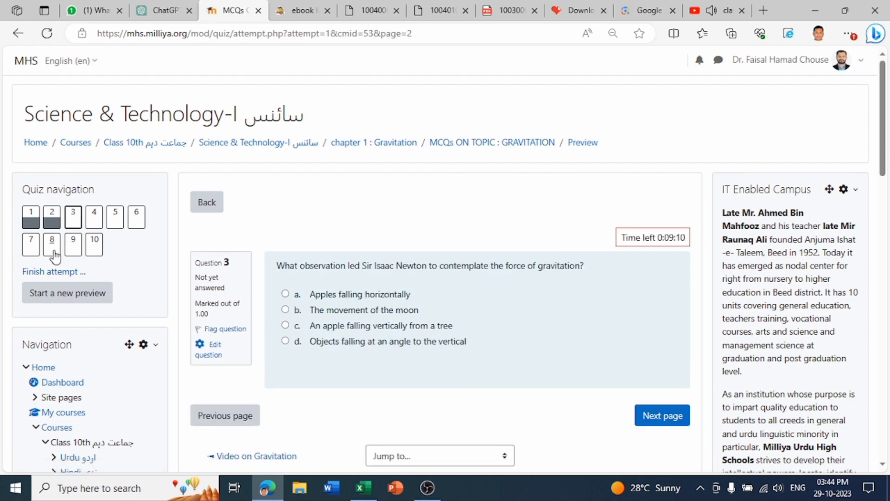
click(285, 295)
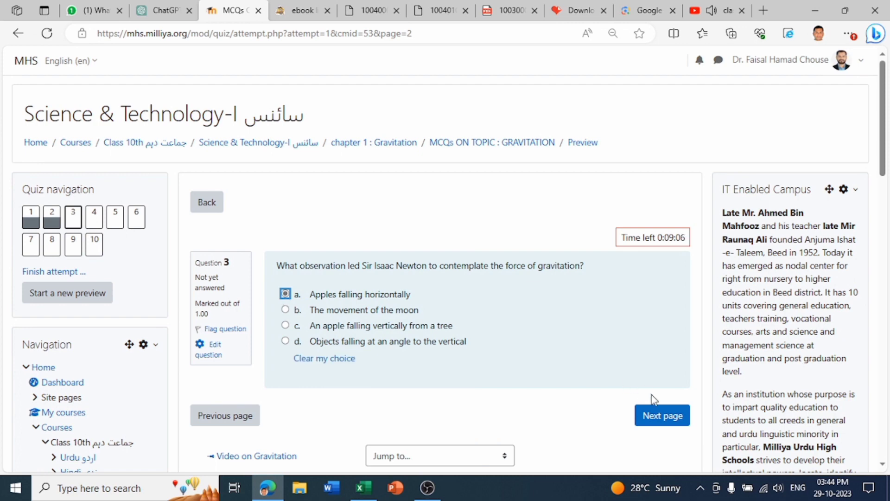
click(663, 415)
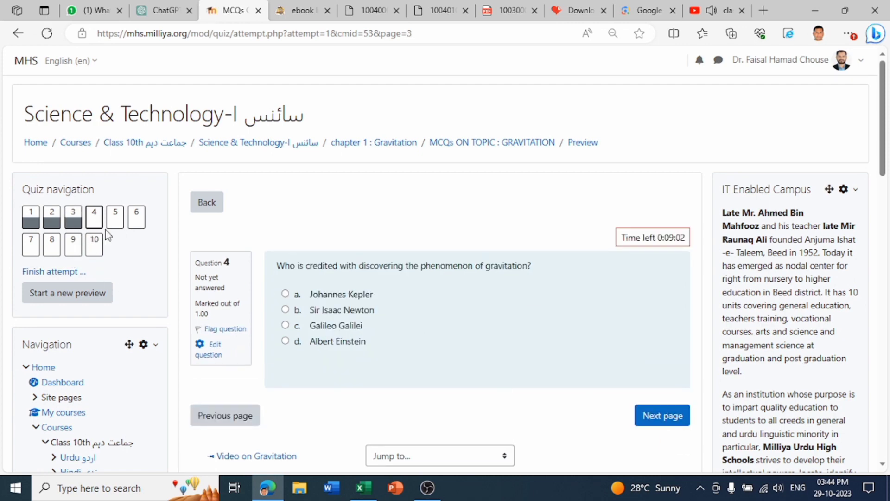
click(285, 325)
click(657, 415)
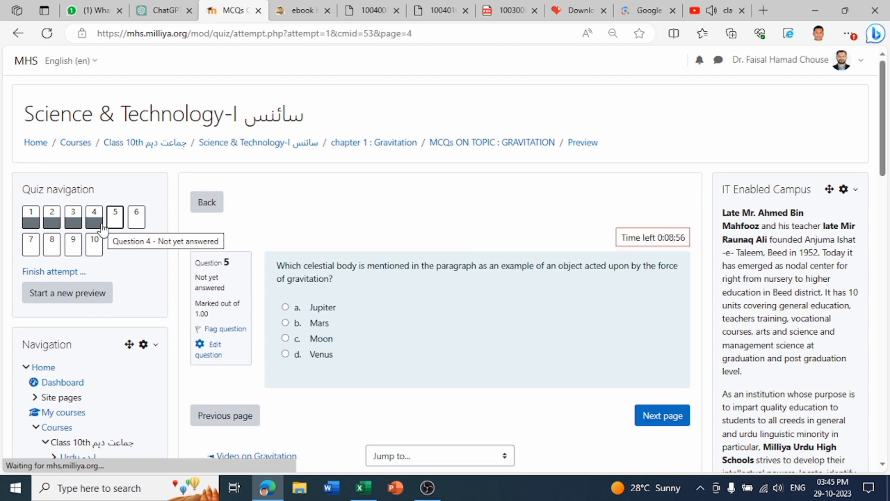
Step: Answer questions 5–7 with Jupiter, Free fall velocity and Gravitation
click(285, 308)
click(676, 420)
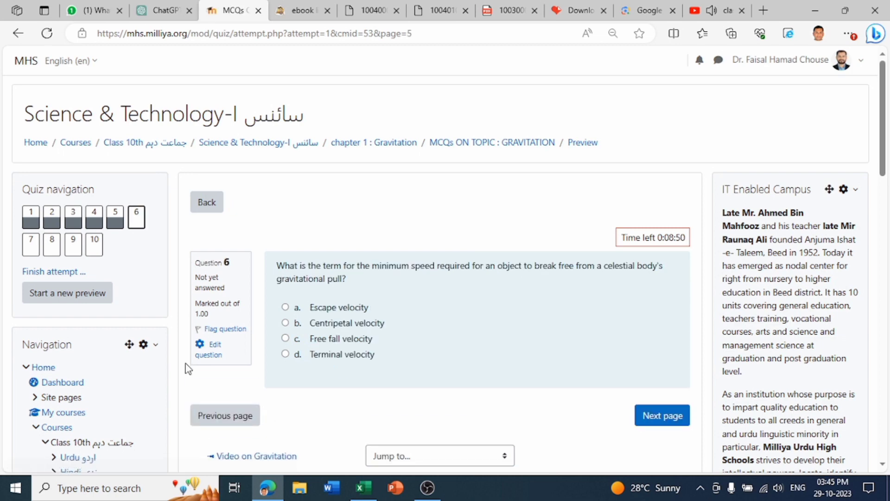
click(285, 338)
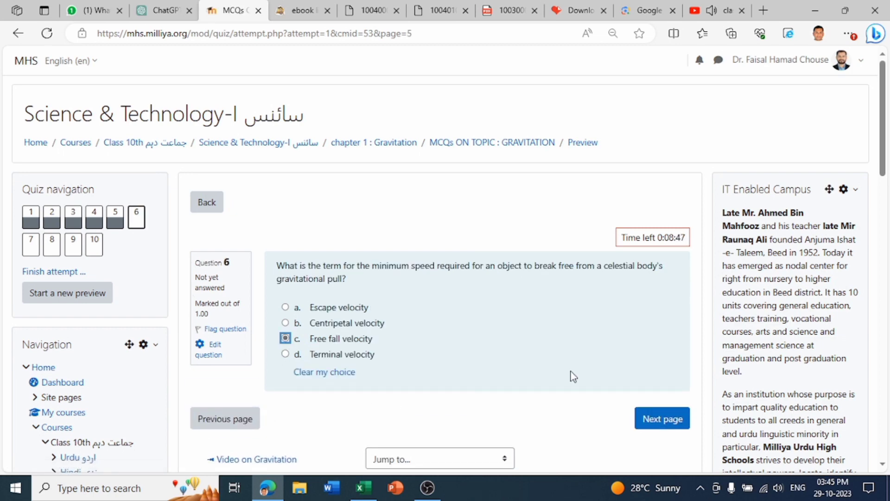
click(674, 419)
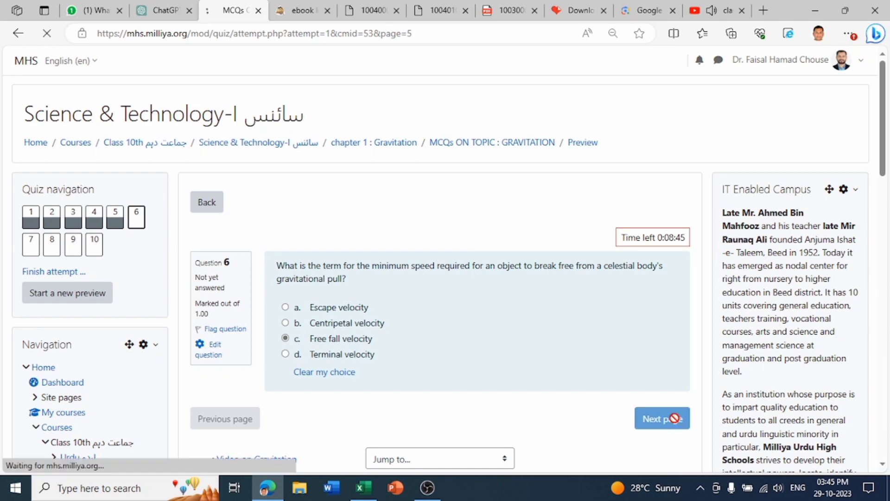
click(36, 249)
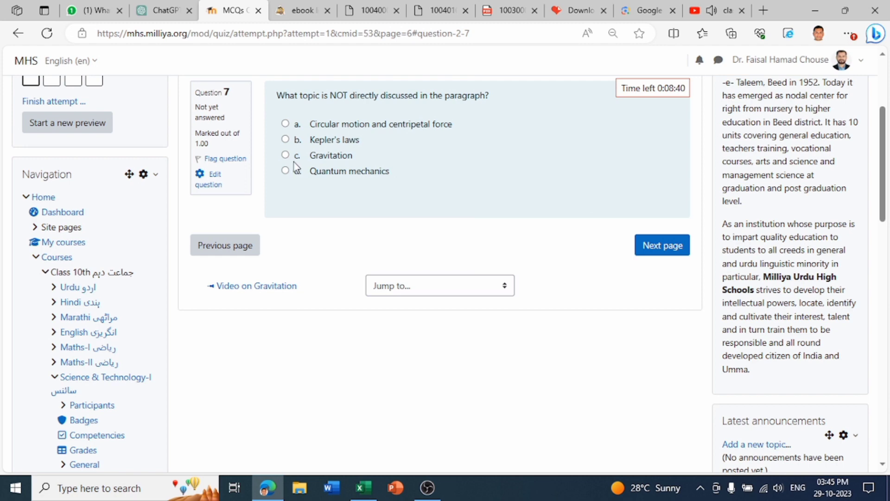
click(285, 155)
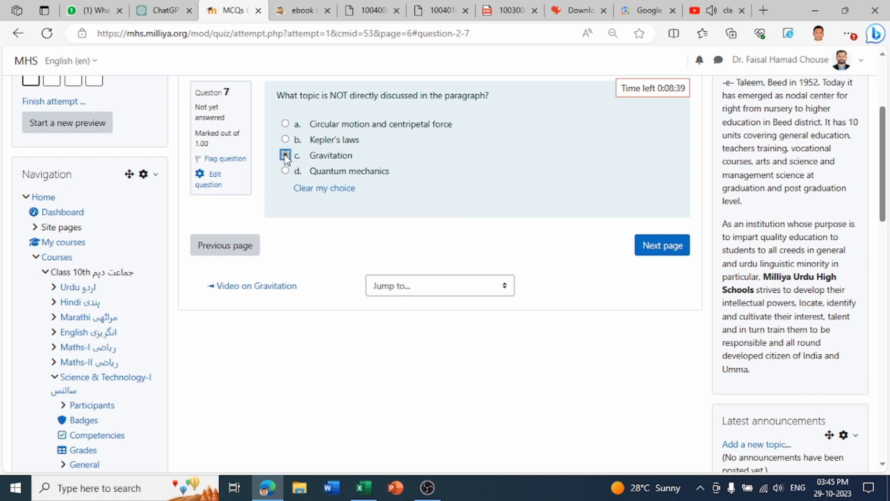
click(660, 243)
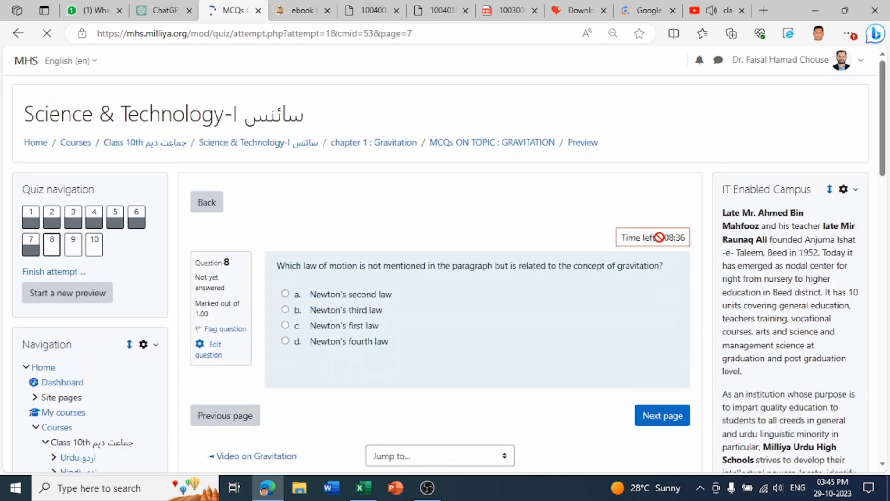
Step: Answer questions 8–10 with Newton's third law, Centrifugal force and Free fall, then finish the attempt
click(285, 310)
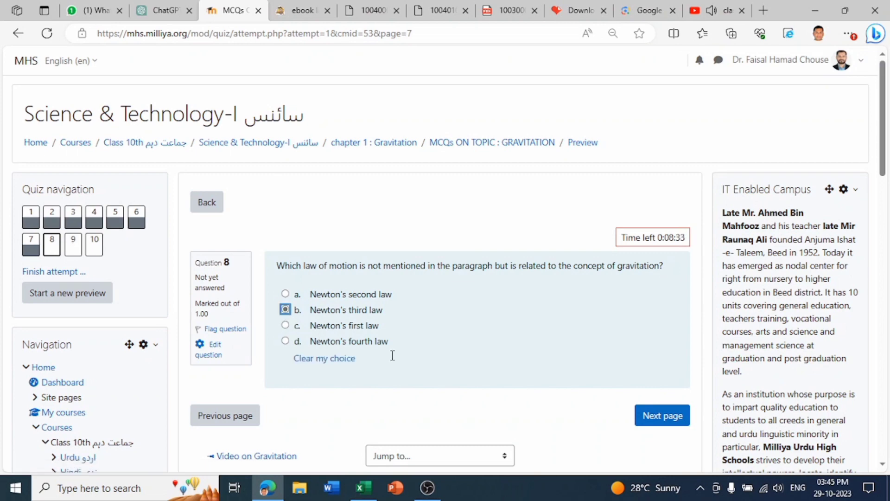
click(669, 416)
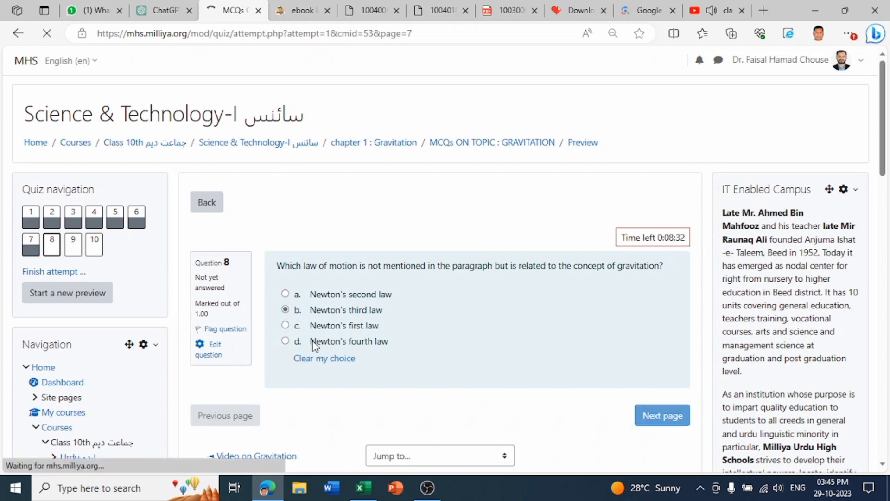
click(286, 308)
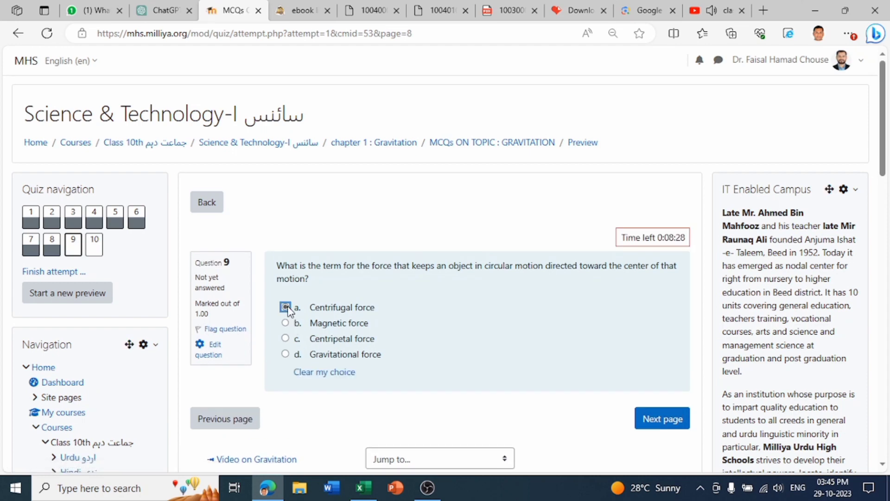
click(674, 421)
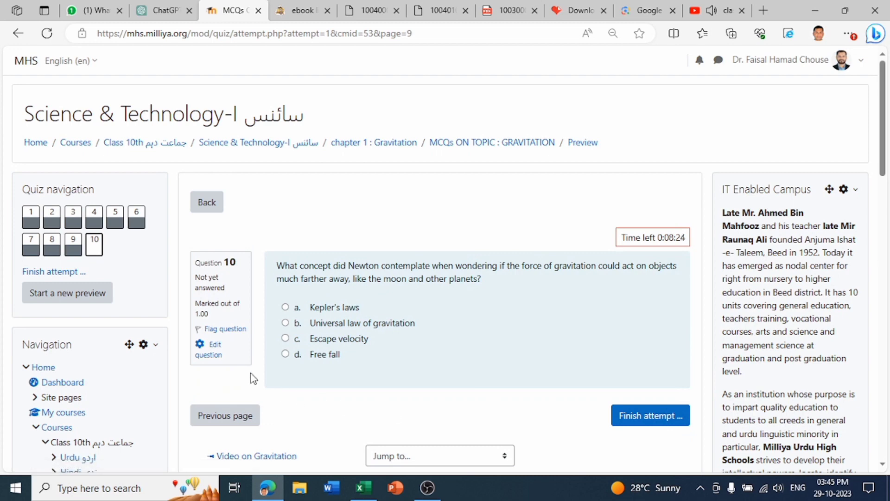
click(285, 355)
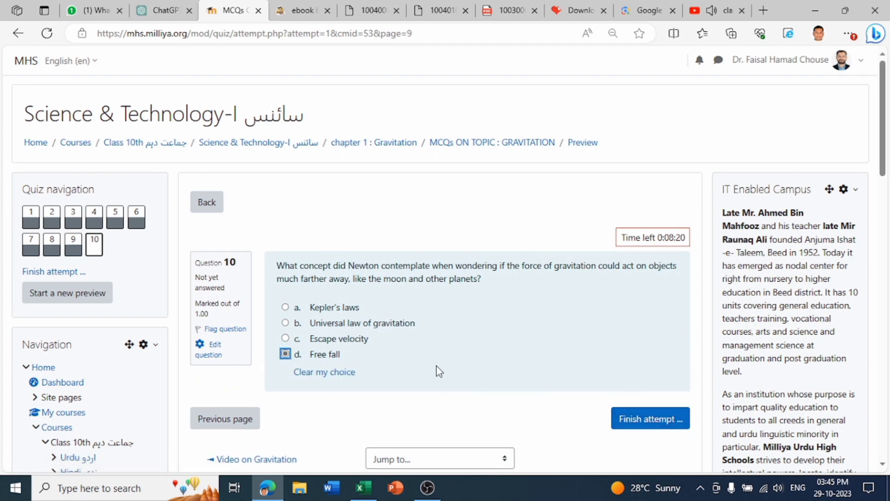
click(654, 421)
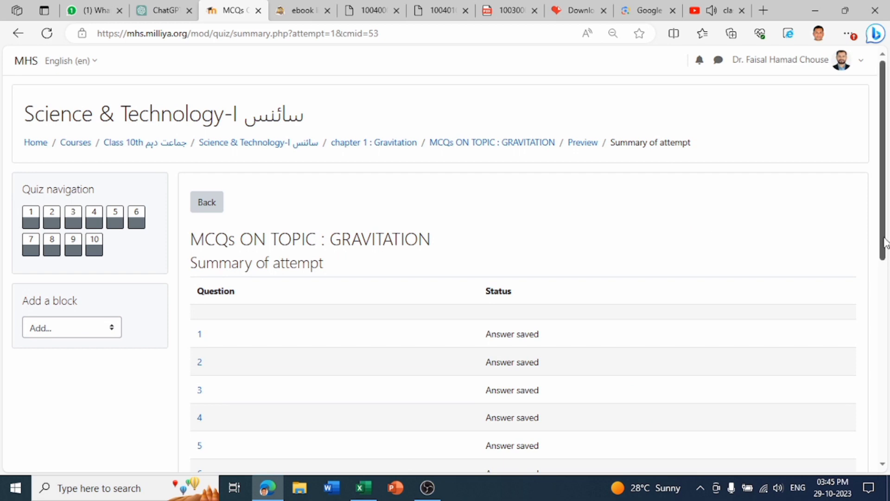
Step: Submit all answers and confirm finishing the preview attempt
drag(885, 242, 886, 424)
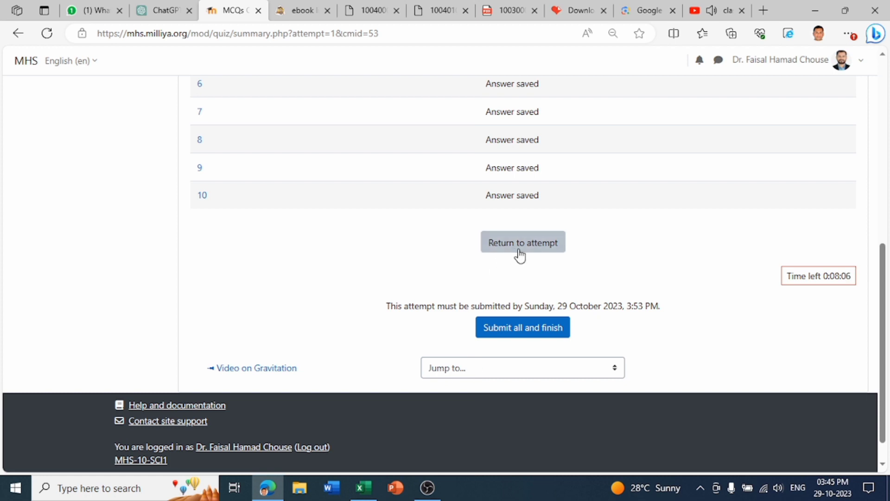
click(517, 333)
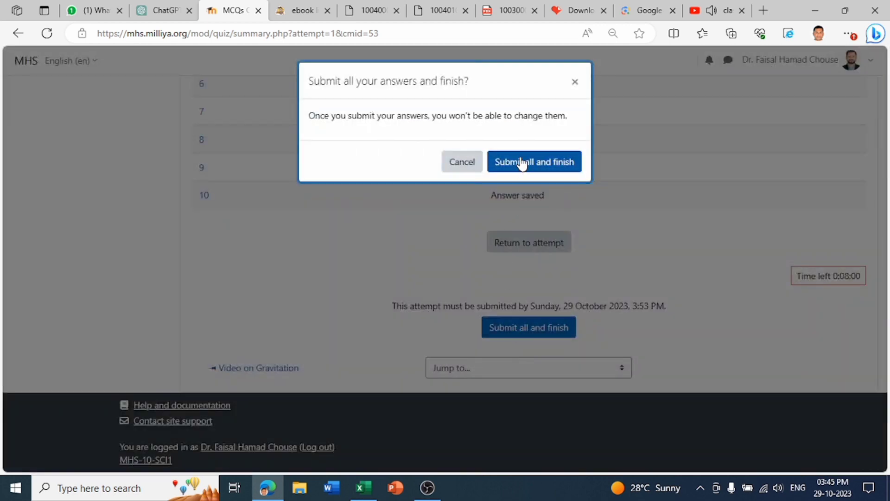
click(522, 163)
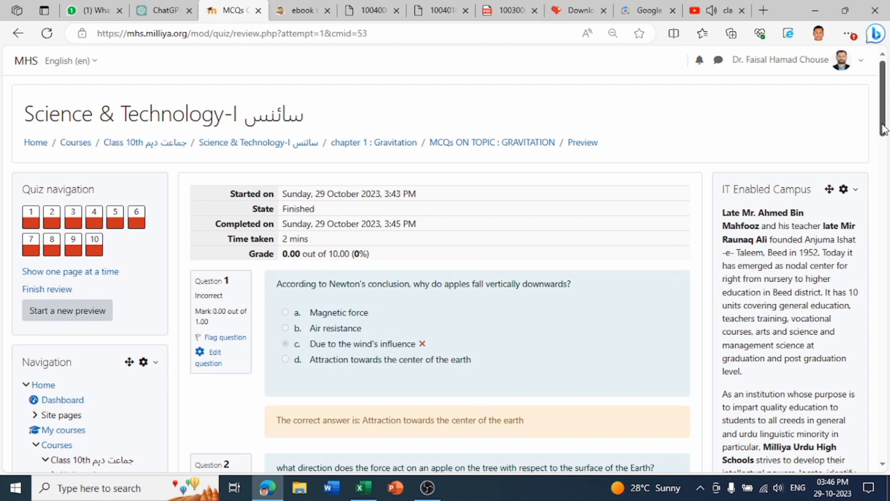
drag(884, 129, 887, 191)
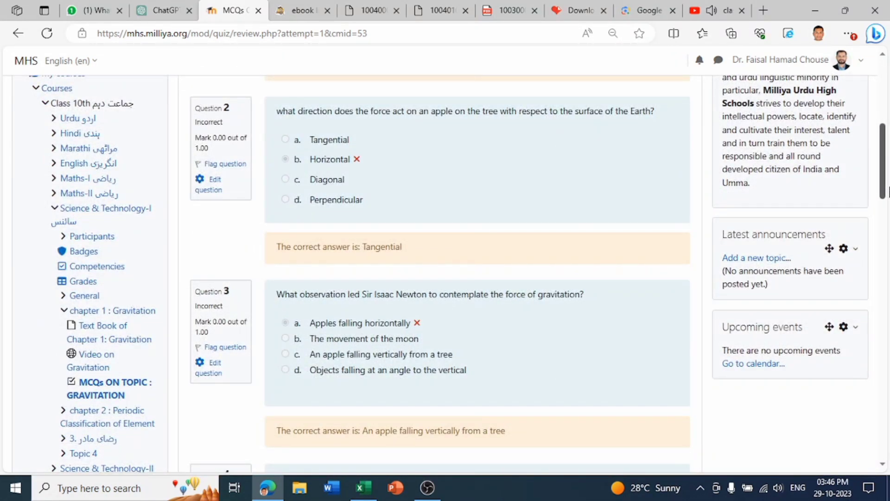
drag(887, 192, 887, 350)
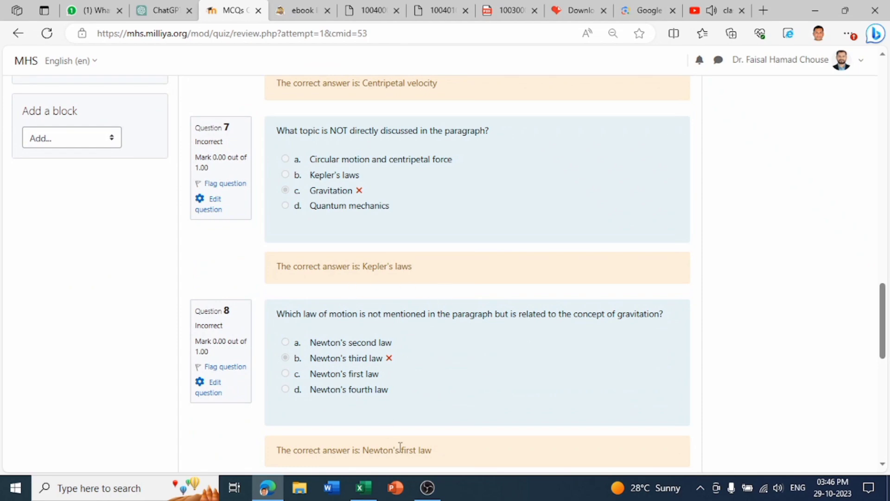
drag(886, 341, 885, 440)
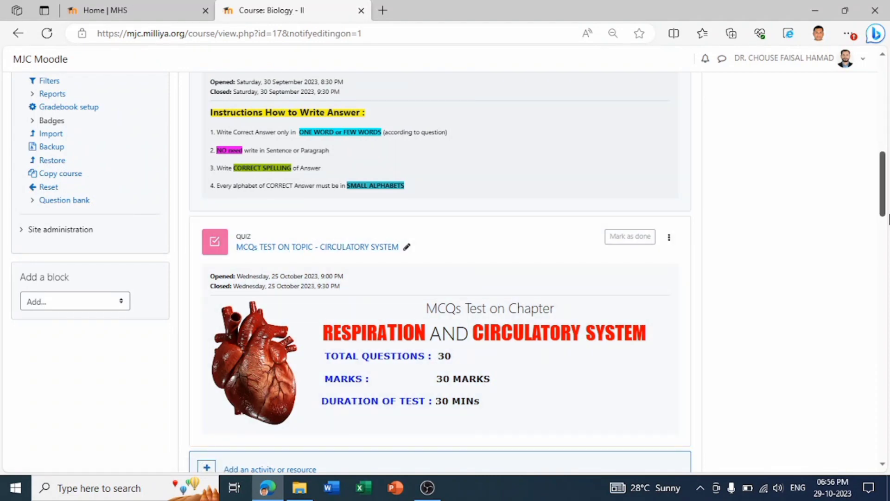
Step: Open the MCQs TEST ON TOPIC - CIRCULATORY SYSTEM quiz and its report of 37 attempts
drag(884, 204, 883, 216)
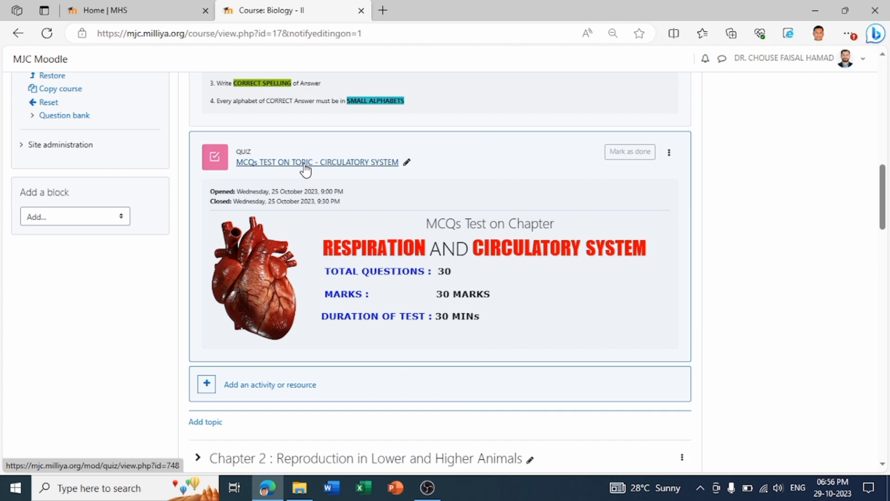
click(305, 167)
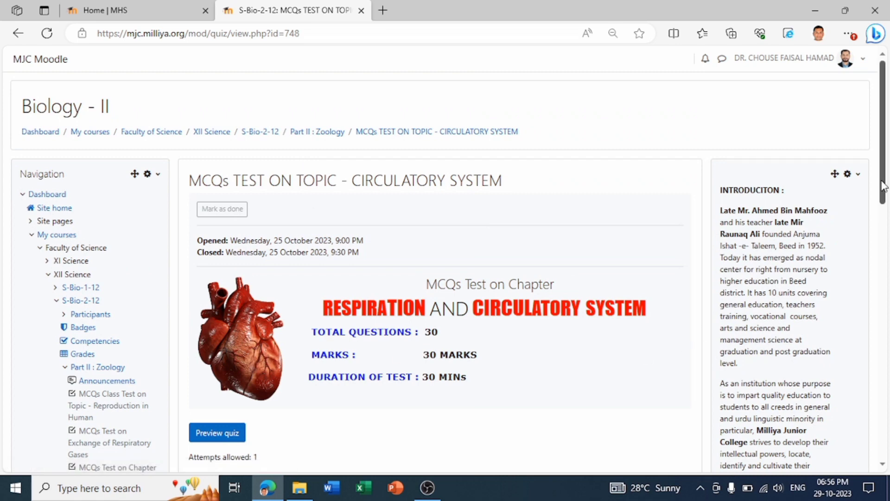
scroll(883, 186, down, 3)
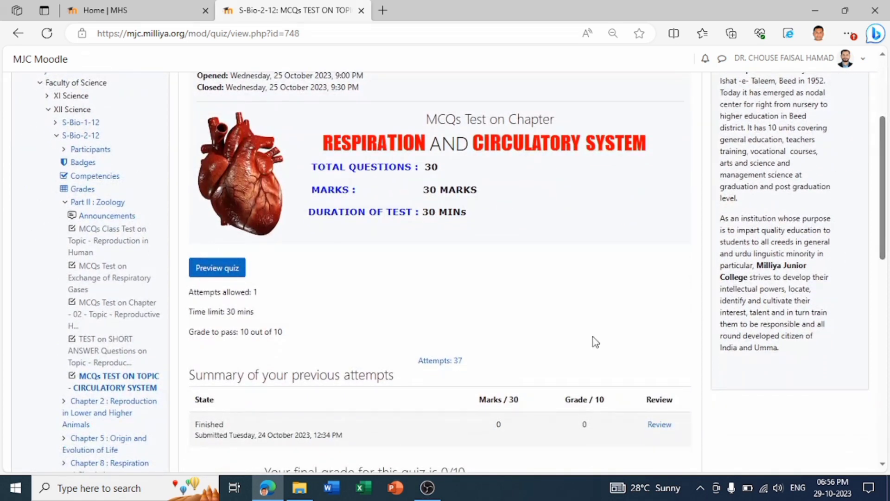
click(438, 361)
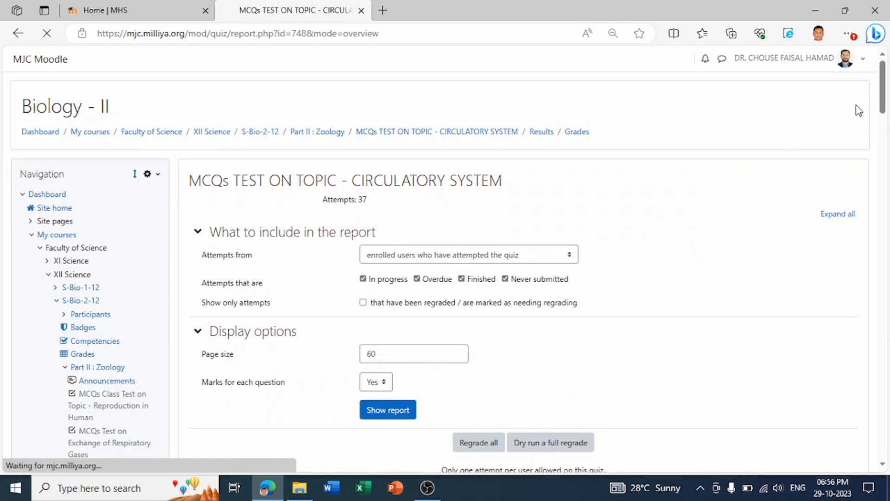
Step: Download the circulatory system quiz attempts table as a Comma separated values (.csv) file
drag(884, 109, 886, 153)
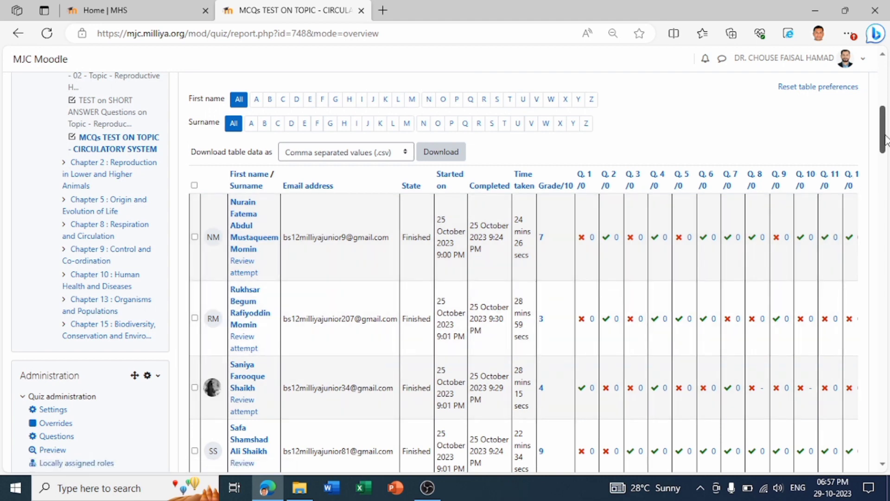
scroll(603, 281, up, 3)
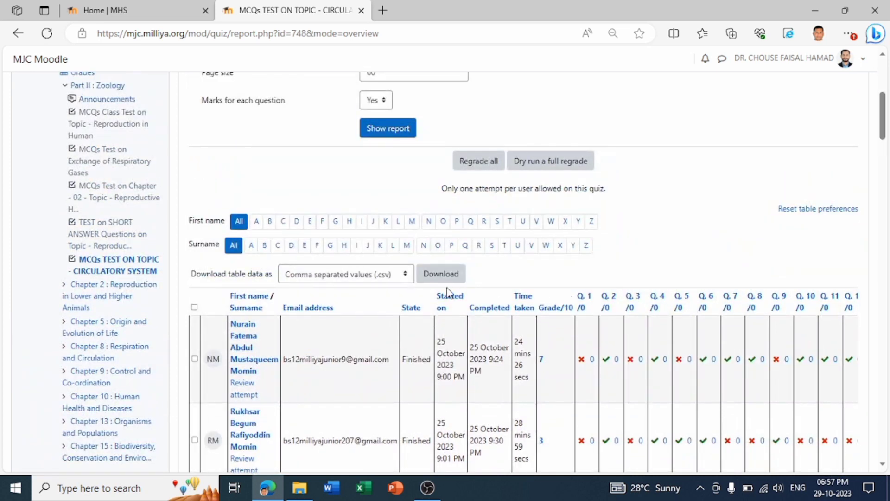
click(406, 276)
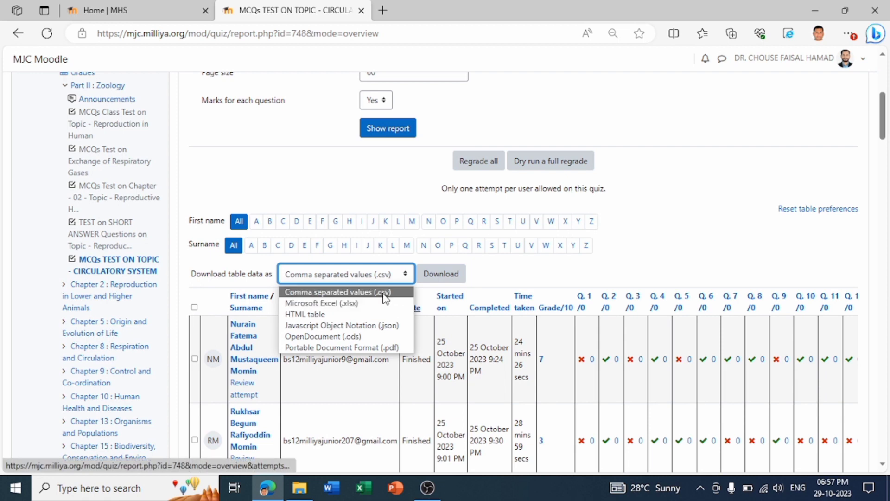
click(487, 277)
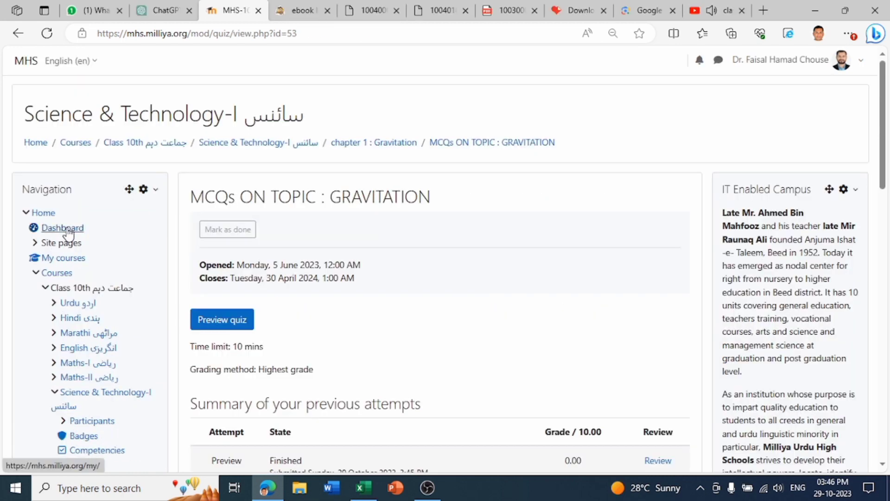
click(67, 232)
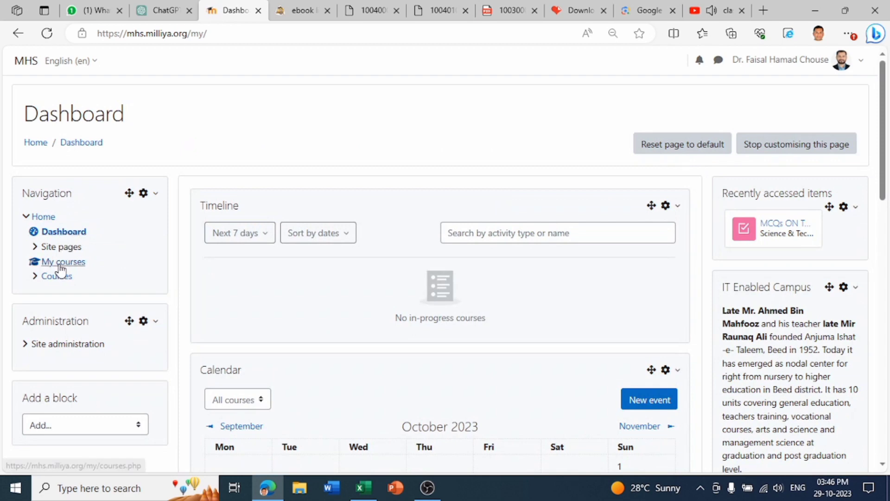
Step: Go to Science & Technology-I under Class 10th and scroll to chapter 1: Gravitation
click(49, 277)
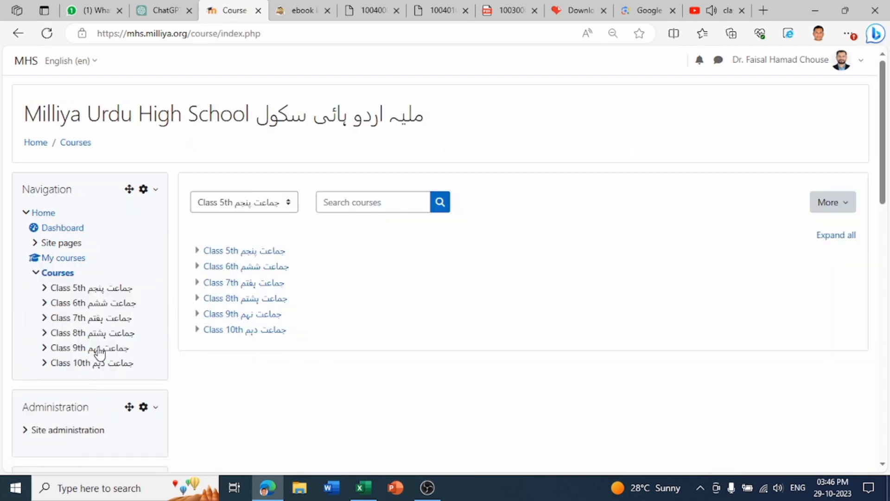
click(44, 362)
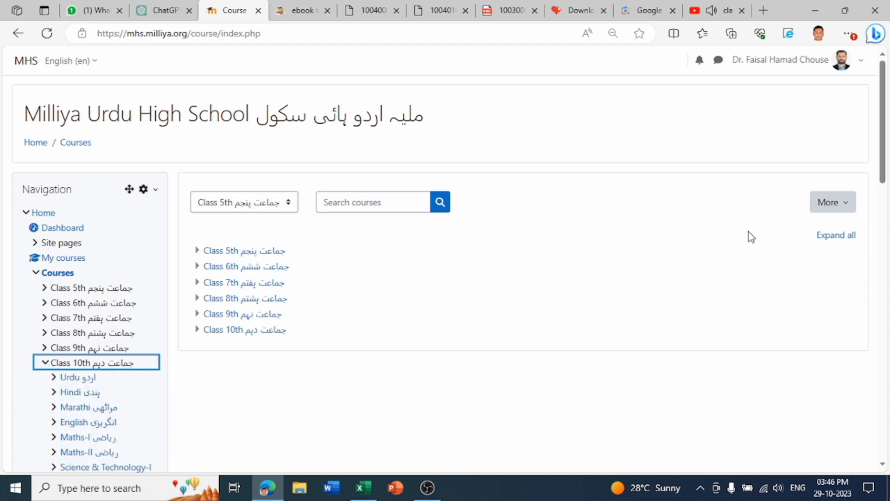
scroll(253, 281, down, 5)
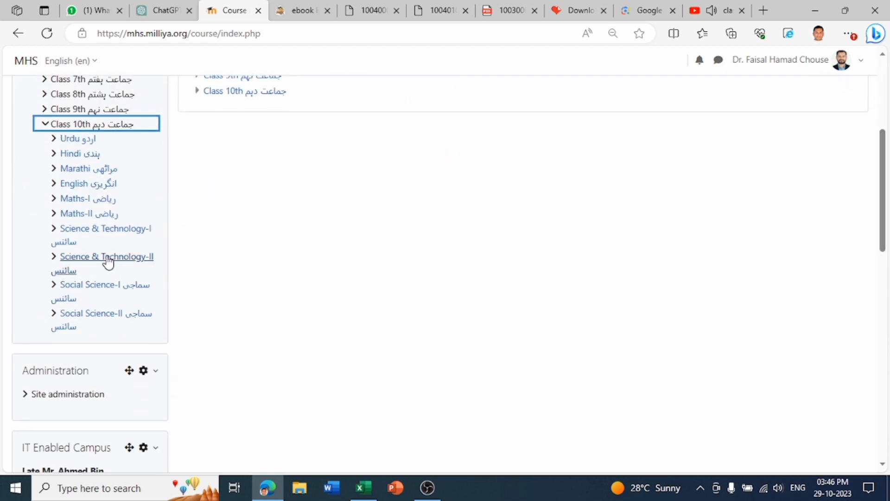
click(107, 235)
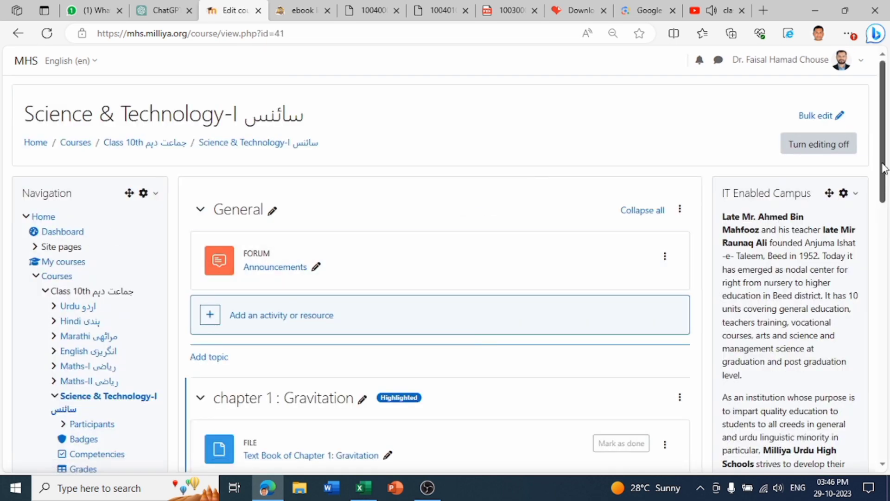
scroll(883, 175, down, 5)
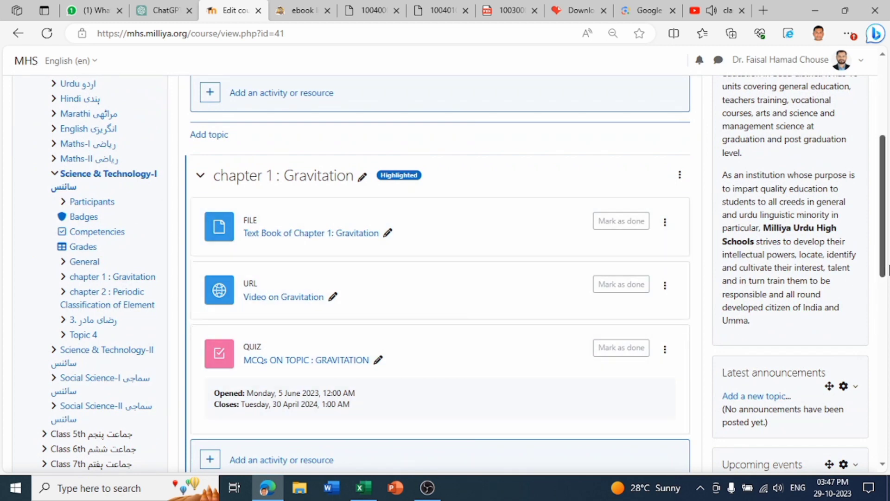
drag(887, 269, 888, 310)
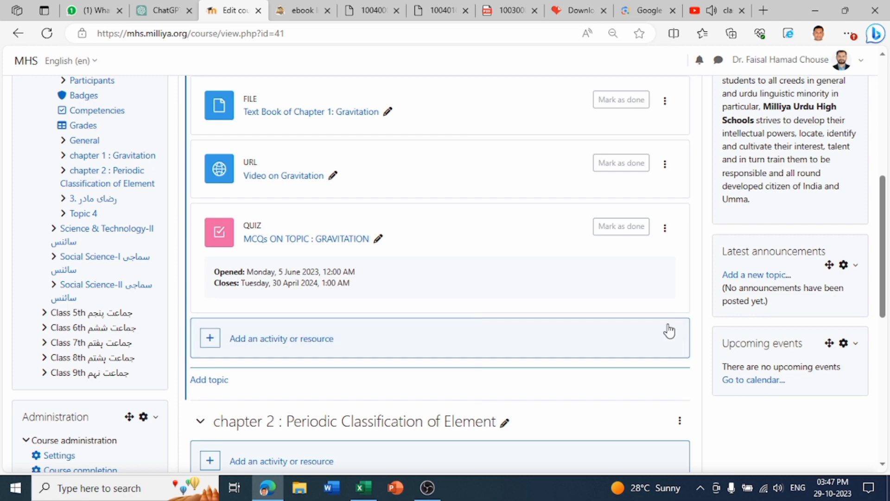
Step: Add a new Assignment activity to chapter 1: Gravitation and focus its name field
click(251, 345)
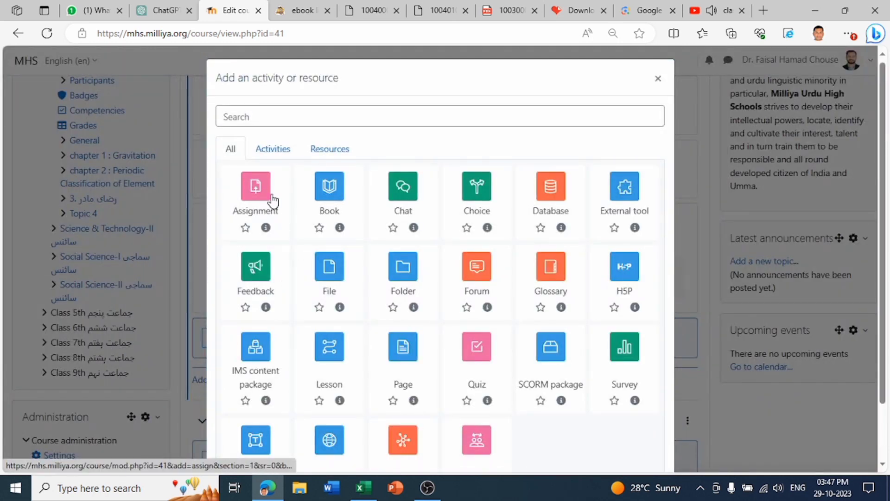
click(255, 194)
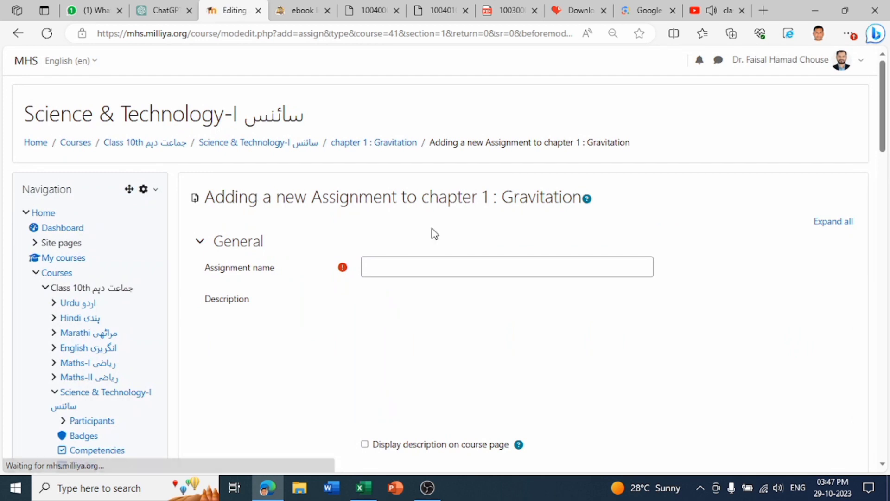
click(413, 262)
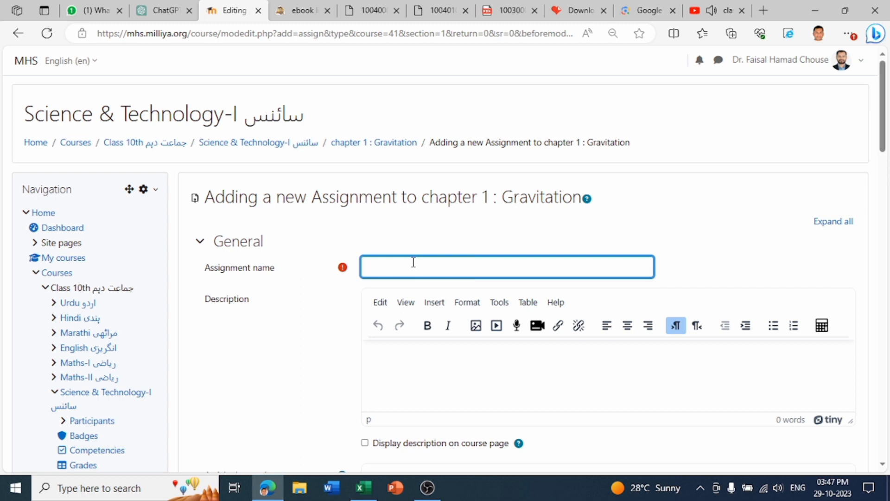
Step: Name the assignment ASSINGMENT ON TOPIC GRAVITATION
text(ASSIGNMENT ON TOPIC GRATI)
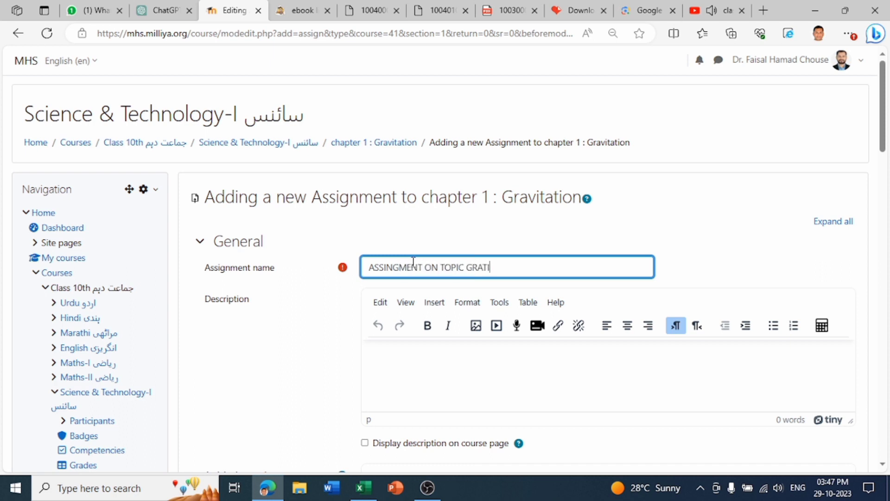
key(BackSpace)
key(BackSpace)
text(VITATION)
Step: Write the description heading 'SOLVE THE FOLLOWING QUESTIONS'
click(391, 366)
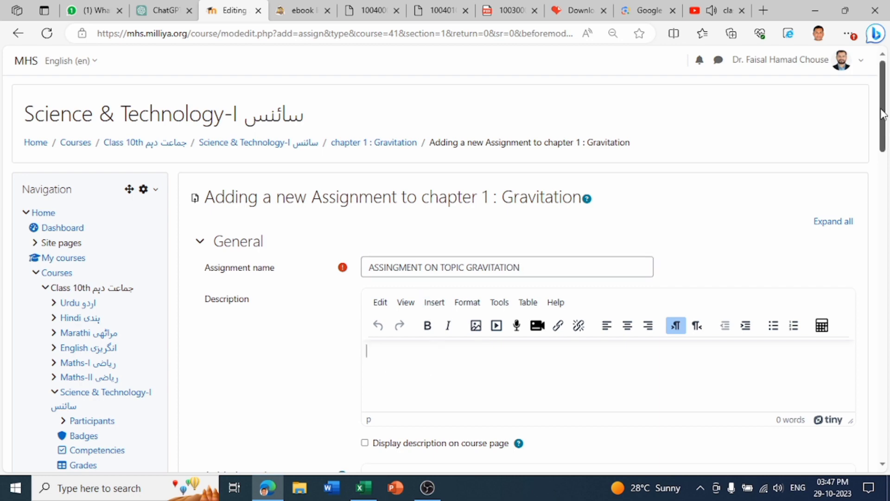
drag(885, 119, 888, 156)
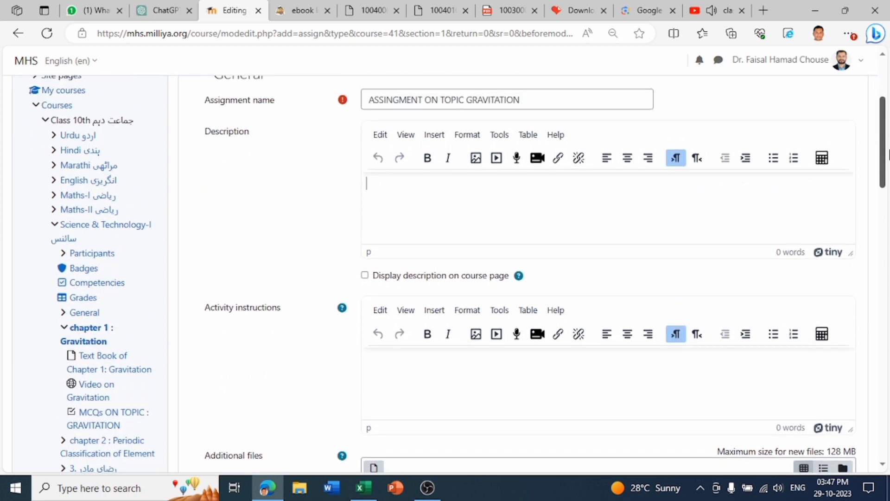
text(SOFLE)
key(BackSpace)
key(BackSpace)
key(BackSpace)
text(LVE TH E)
key(BackSpace)
key(BackSpace)
key(BackSpace)
text(E FOLLOWING )
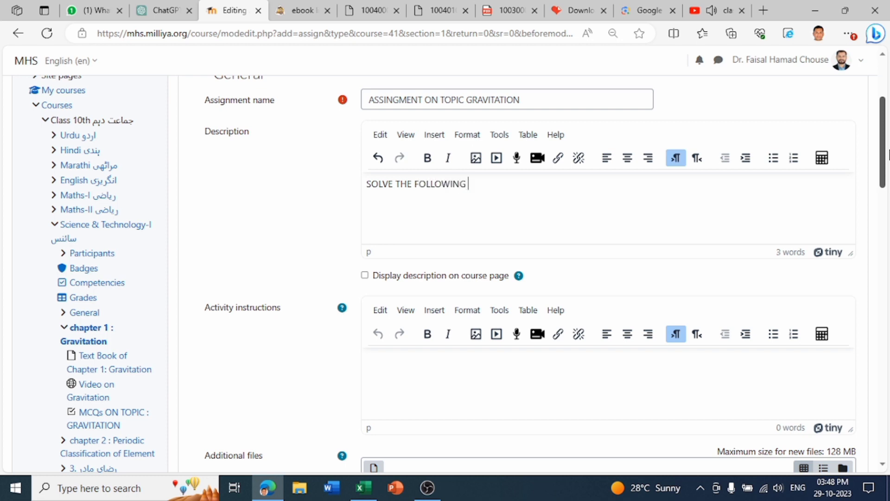
text(QUESTIONS)
Step: Add questions 1 'WHAT IS GRAVITATION' and 2 'DEFINE ...' to the description
key(Return)
text(1. WHTAT)
key(BackSpace)
key(BackSpace)
key(BackSpace)
key(BackSpace)
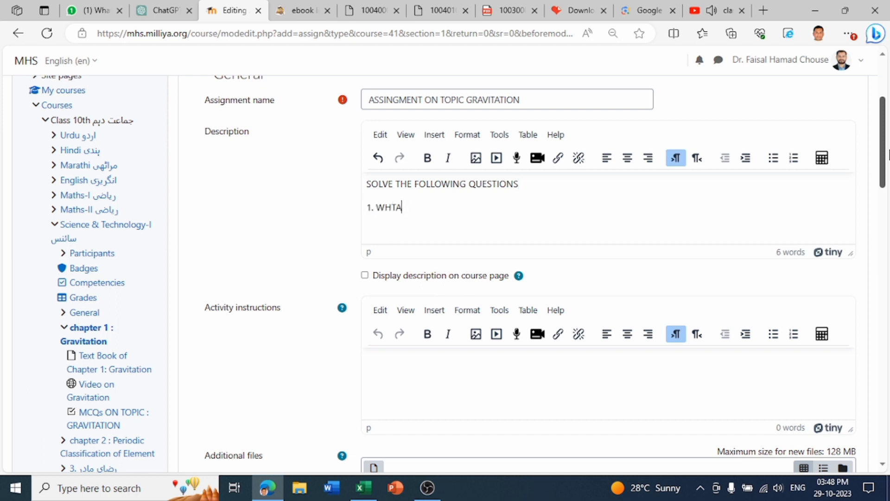
text(AT IS GRAVITION)
key(Return)
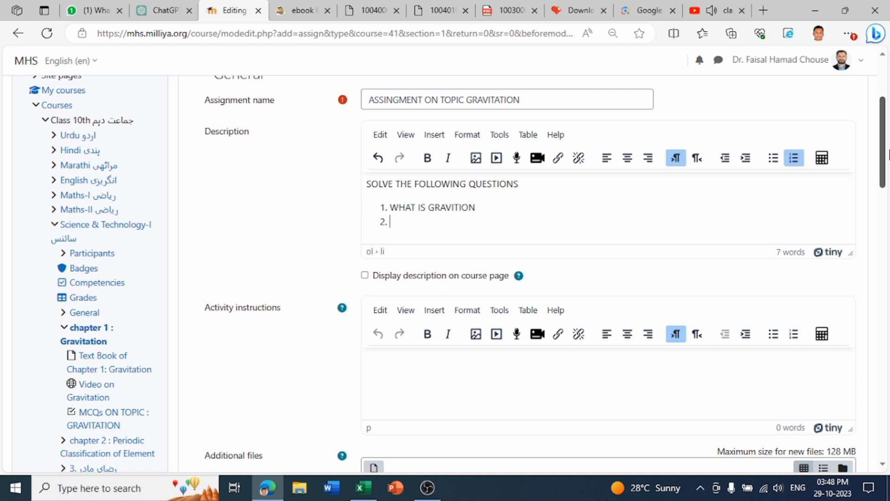
text(EFR)
key(BackSpace)
text(I)
key(BackSpace)
key(BackSpace)
text(DEFINE ...)
Step: Add questions 3 'DISTINGUISH BETWEEN', 4 'WRITE A NOTE ON', and 5 'DRAW LABELLED DIAGRAM'
key(Return)
text(DIS)
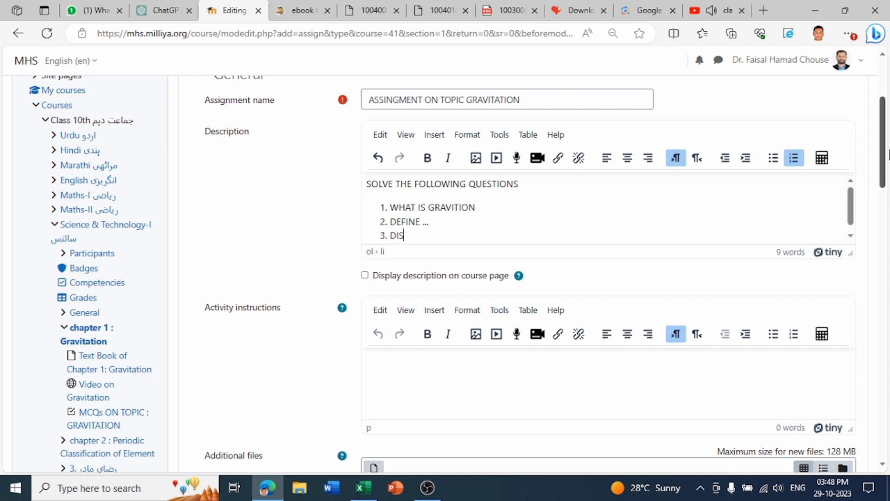
text(TINGUISH BET)
key(BackSpace)
key(BackSpace)
key(BackSpace)
text(BE)
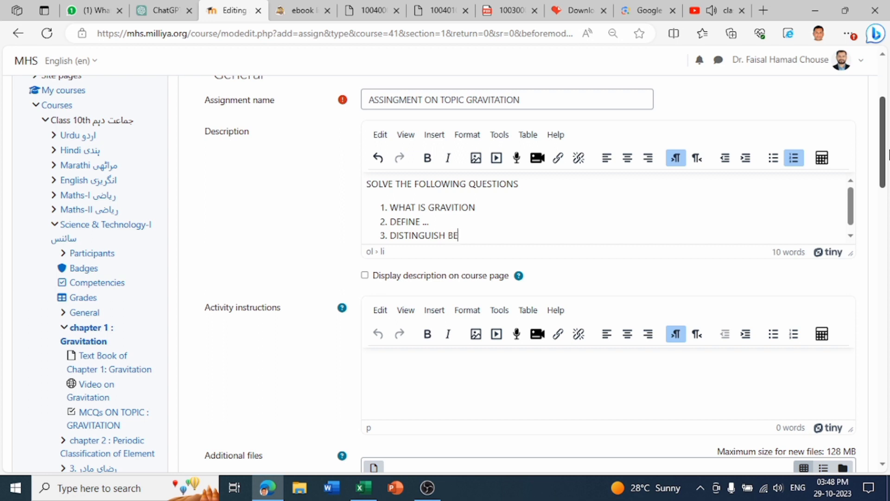
text(TWEEN)
key(Return)
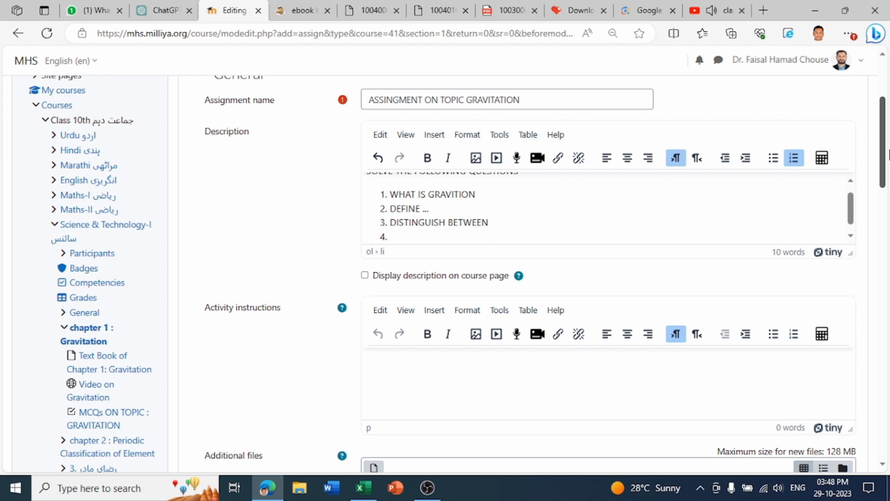
text(WIRTE ANOTE ON)
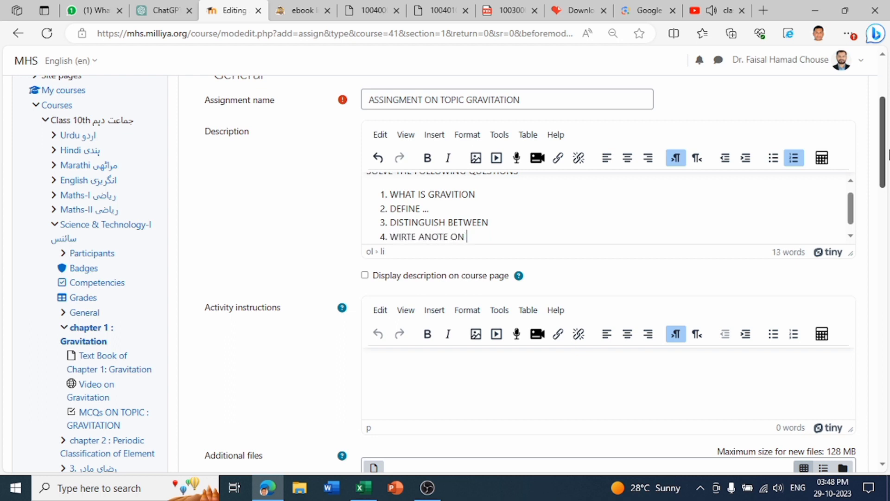
key(Return)
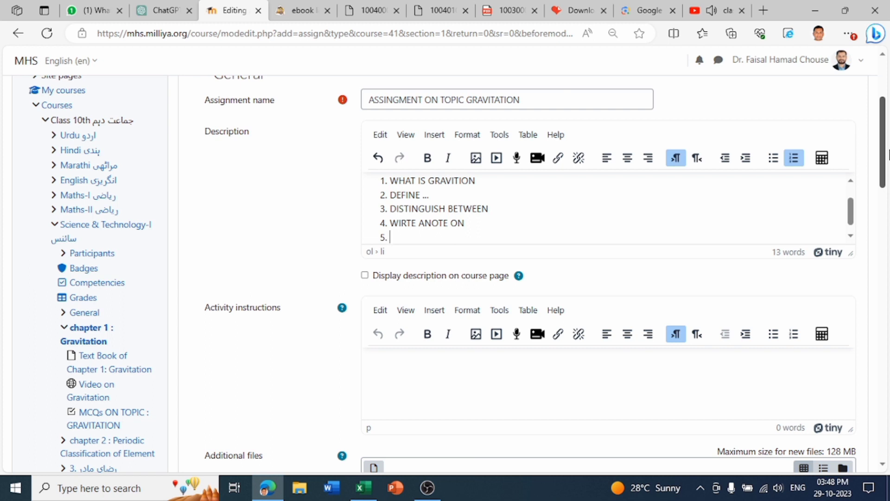
text(DRAE)
key(BackSpace)
text(W LABEE)
key(BackSpace)
text(LLED DIAGRAM)
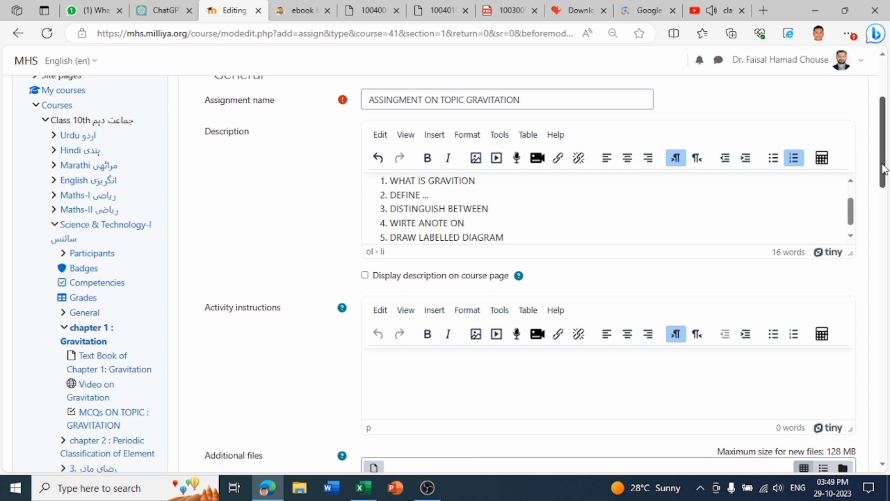
Step: Save the assignment, open 29 October and due 5 November 2023, returning to the course
drag(886, 168, 888, 275)
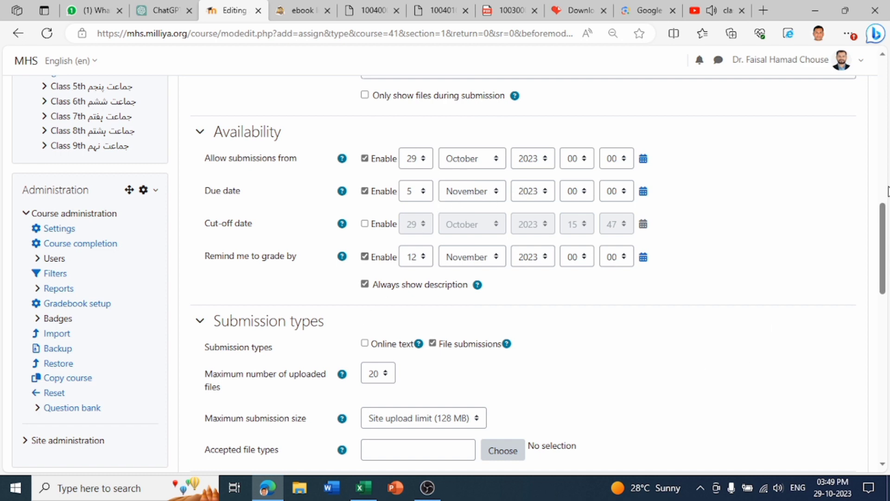
drag(886, 219, 888, 335)
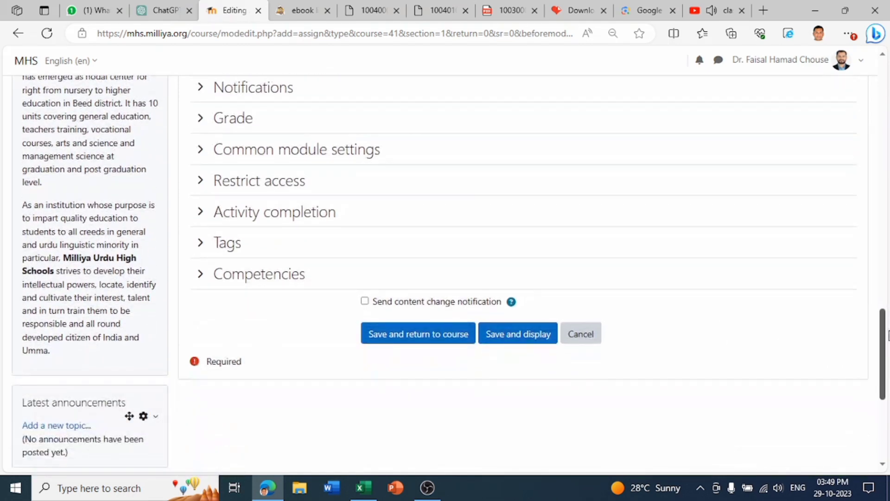
click(424, 335)
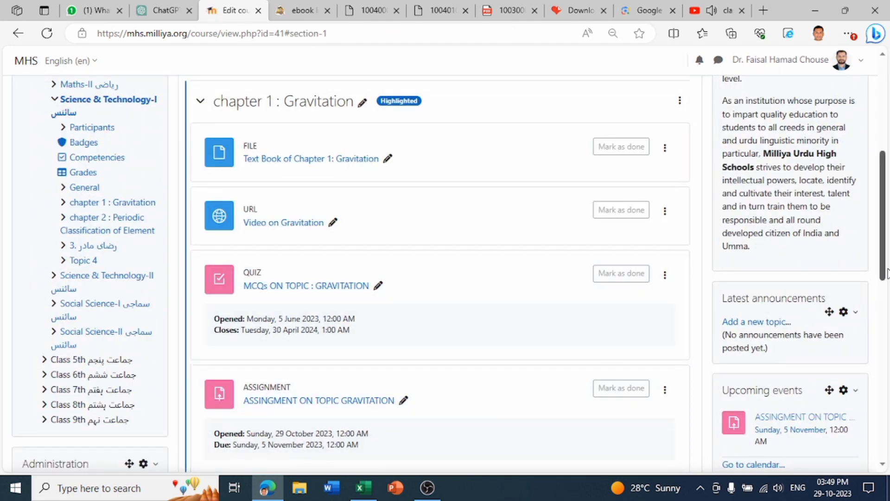
drag(887, 274, 887, 317)
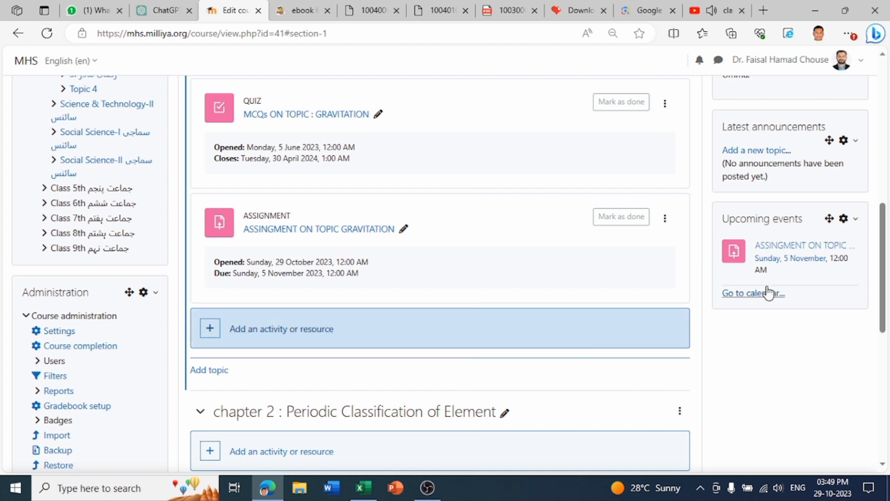
scroll(885, 284, up, 3)
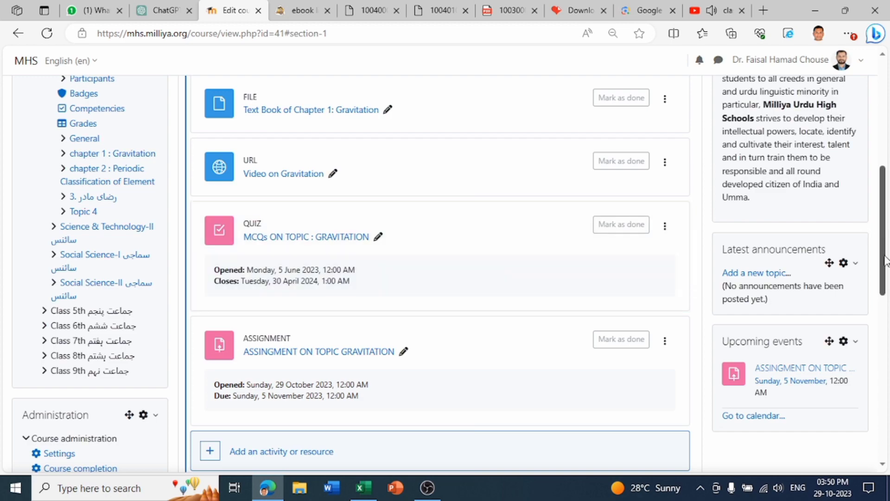
mouse_move(888, 259)
mouse_down()
mouse_move(888, 364)
mouse_move(881, 164)
mouse_move(887, 270)
mouse_up()
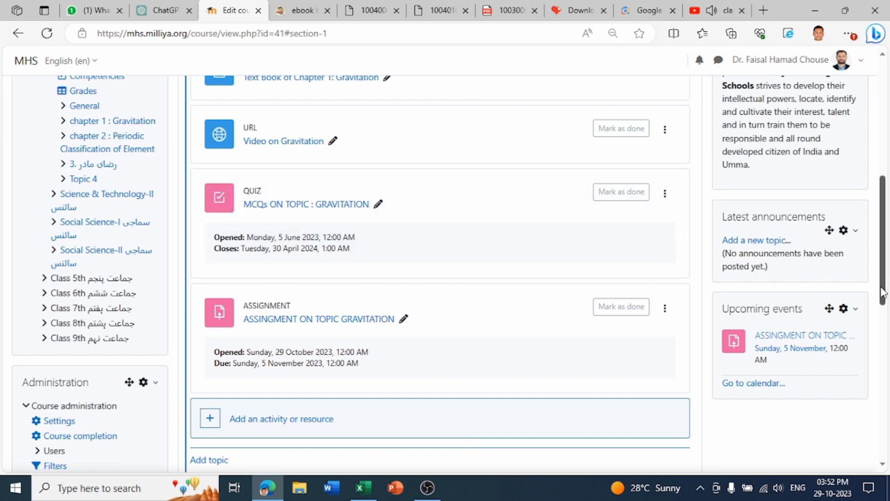
drag(886, 288, 881, 189)
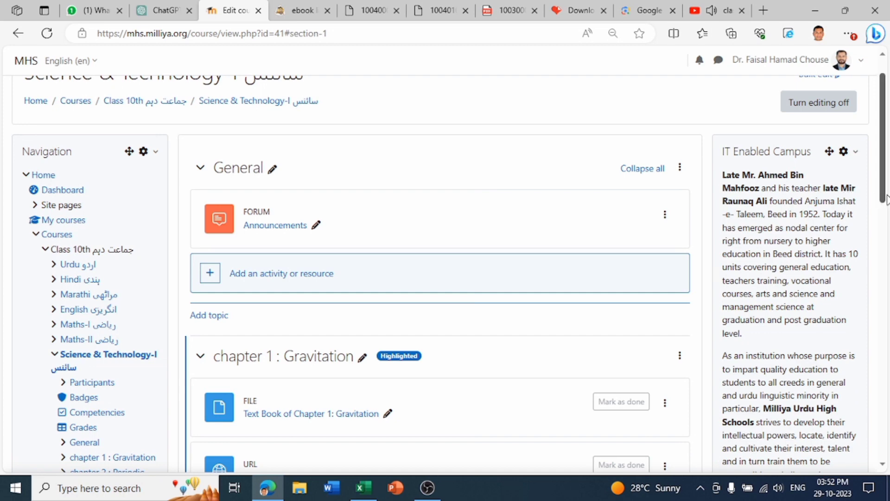
drag(886, 199, 886, 175)
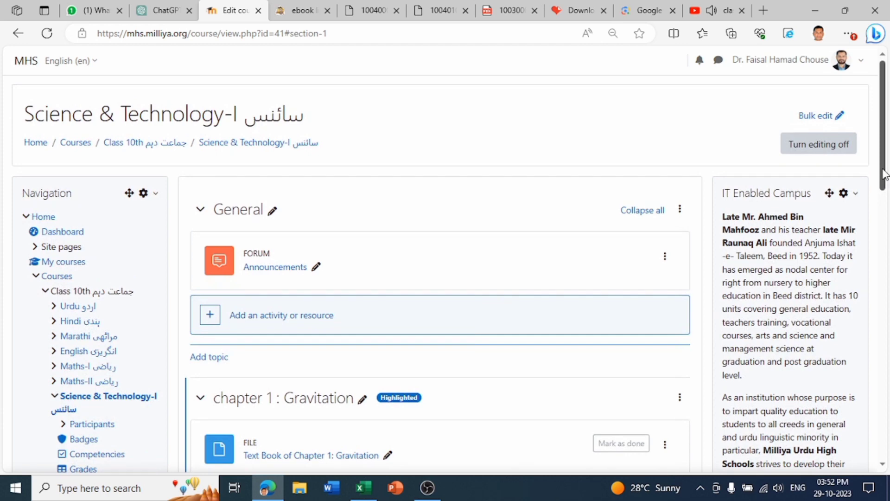
drag(886, 175, 887, 284)
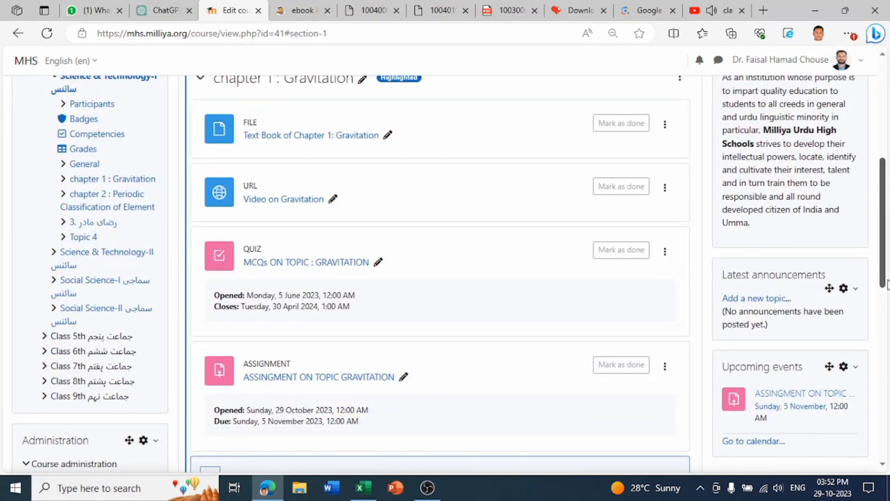